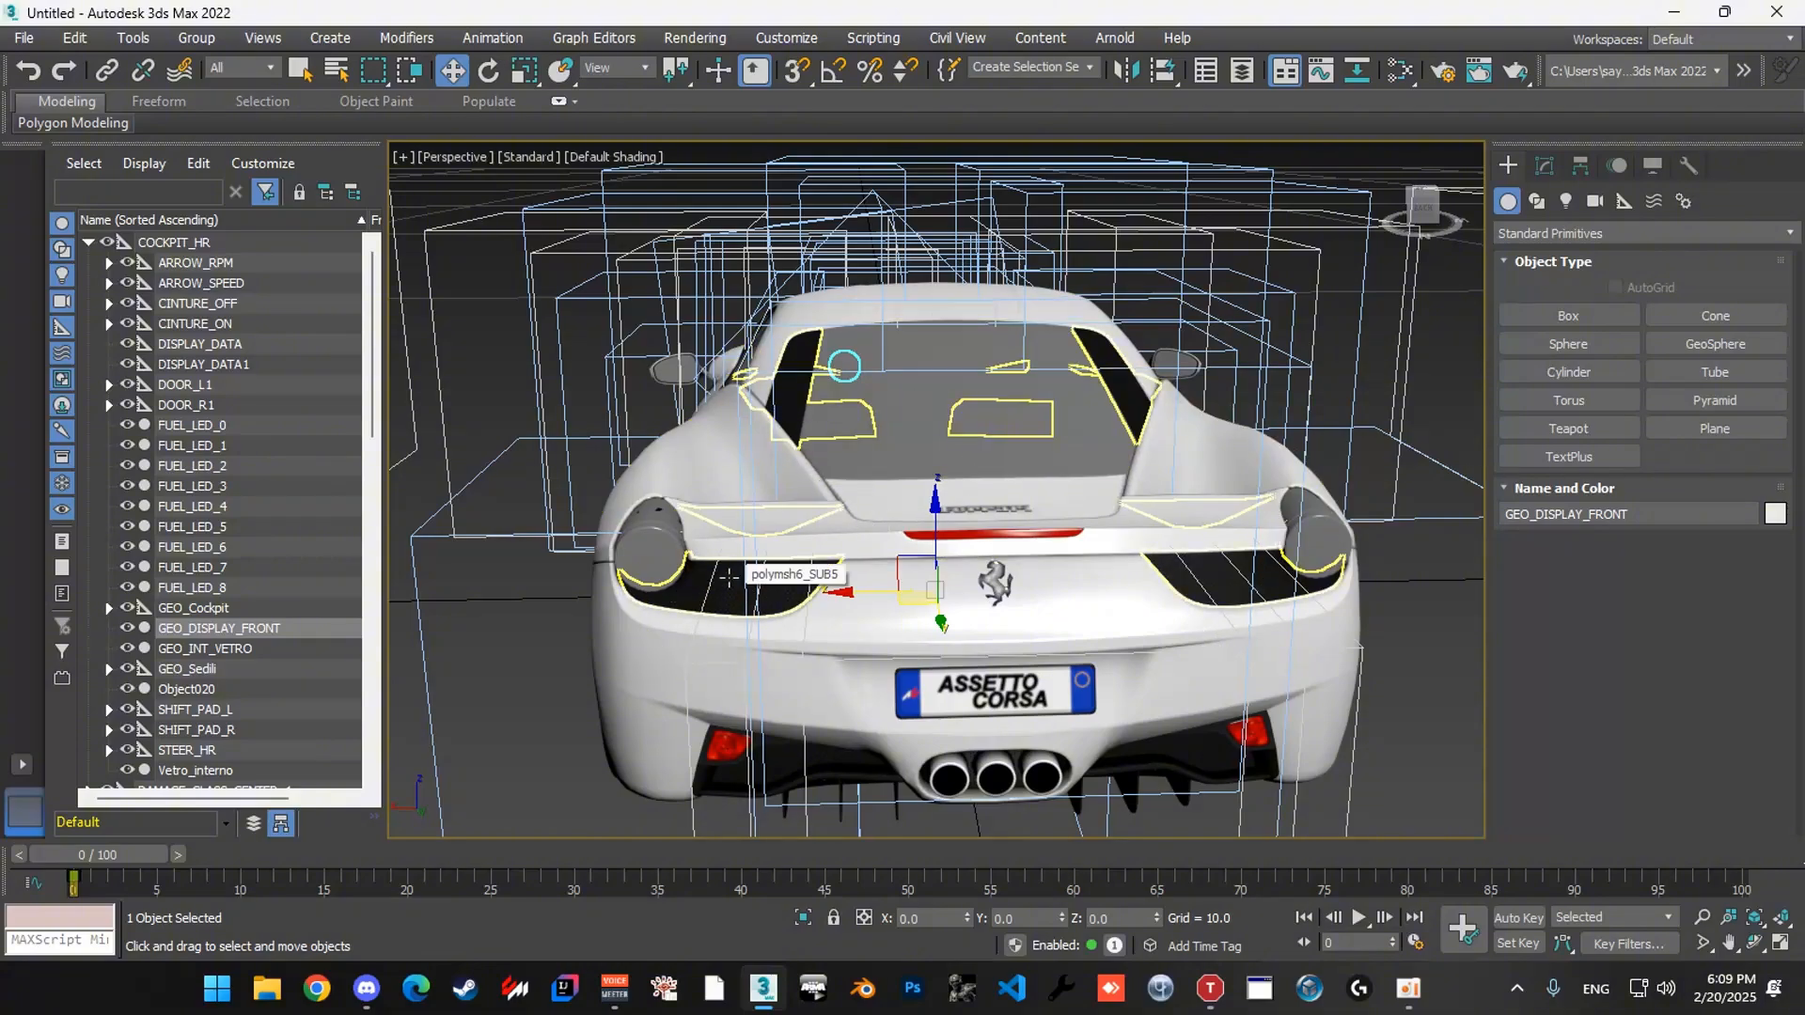
# Hide the interior glass object GEO_INT_VETRO that blocks the view into the cockpit.
pyautogui.click(729, 578)
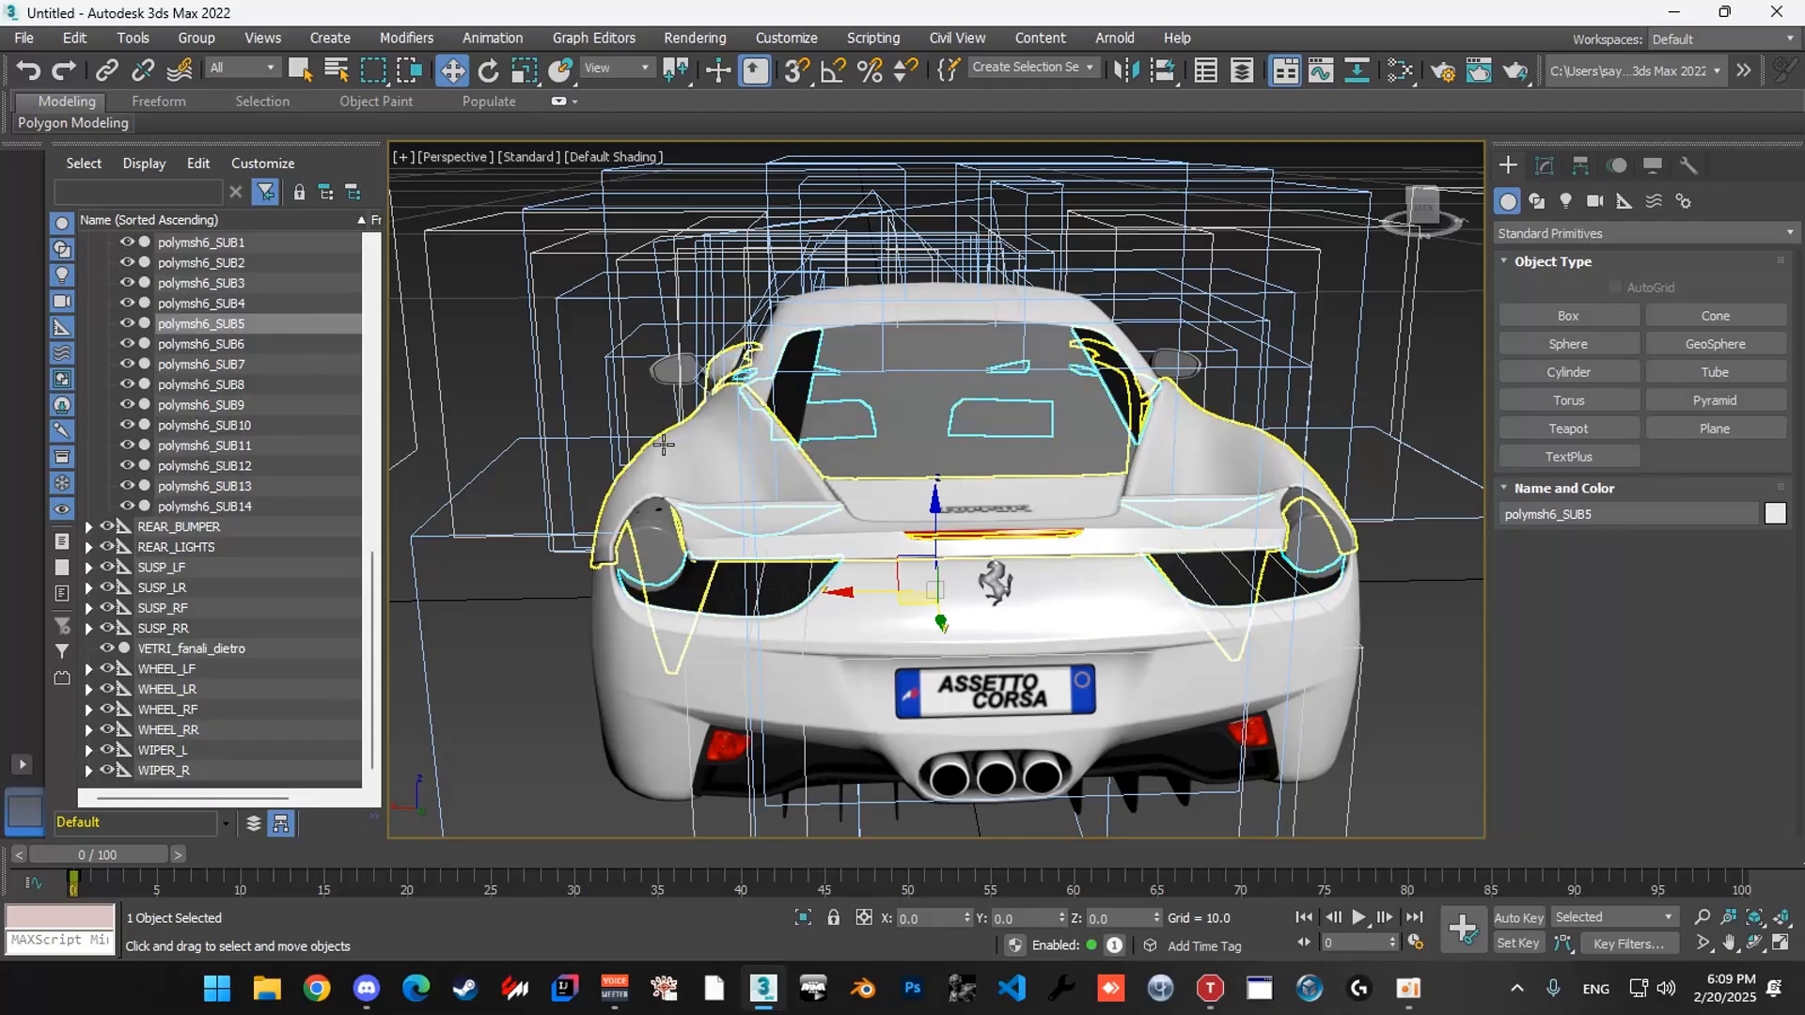
pyautogui.keyDown('alt'); pyautogui.moveTo(714, 555); pyautogui.dragTo(943, 265, button='middle'); pyautogui.keyUp('alt')
pyautogui.scroll(5, 753, 359)
pyautogui.scroll(5, 753, 359)
pyautogui.click(943, 265)
pyautogui.rightClick(943, 265)
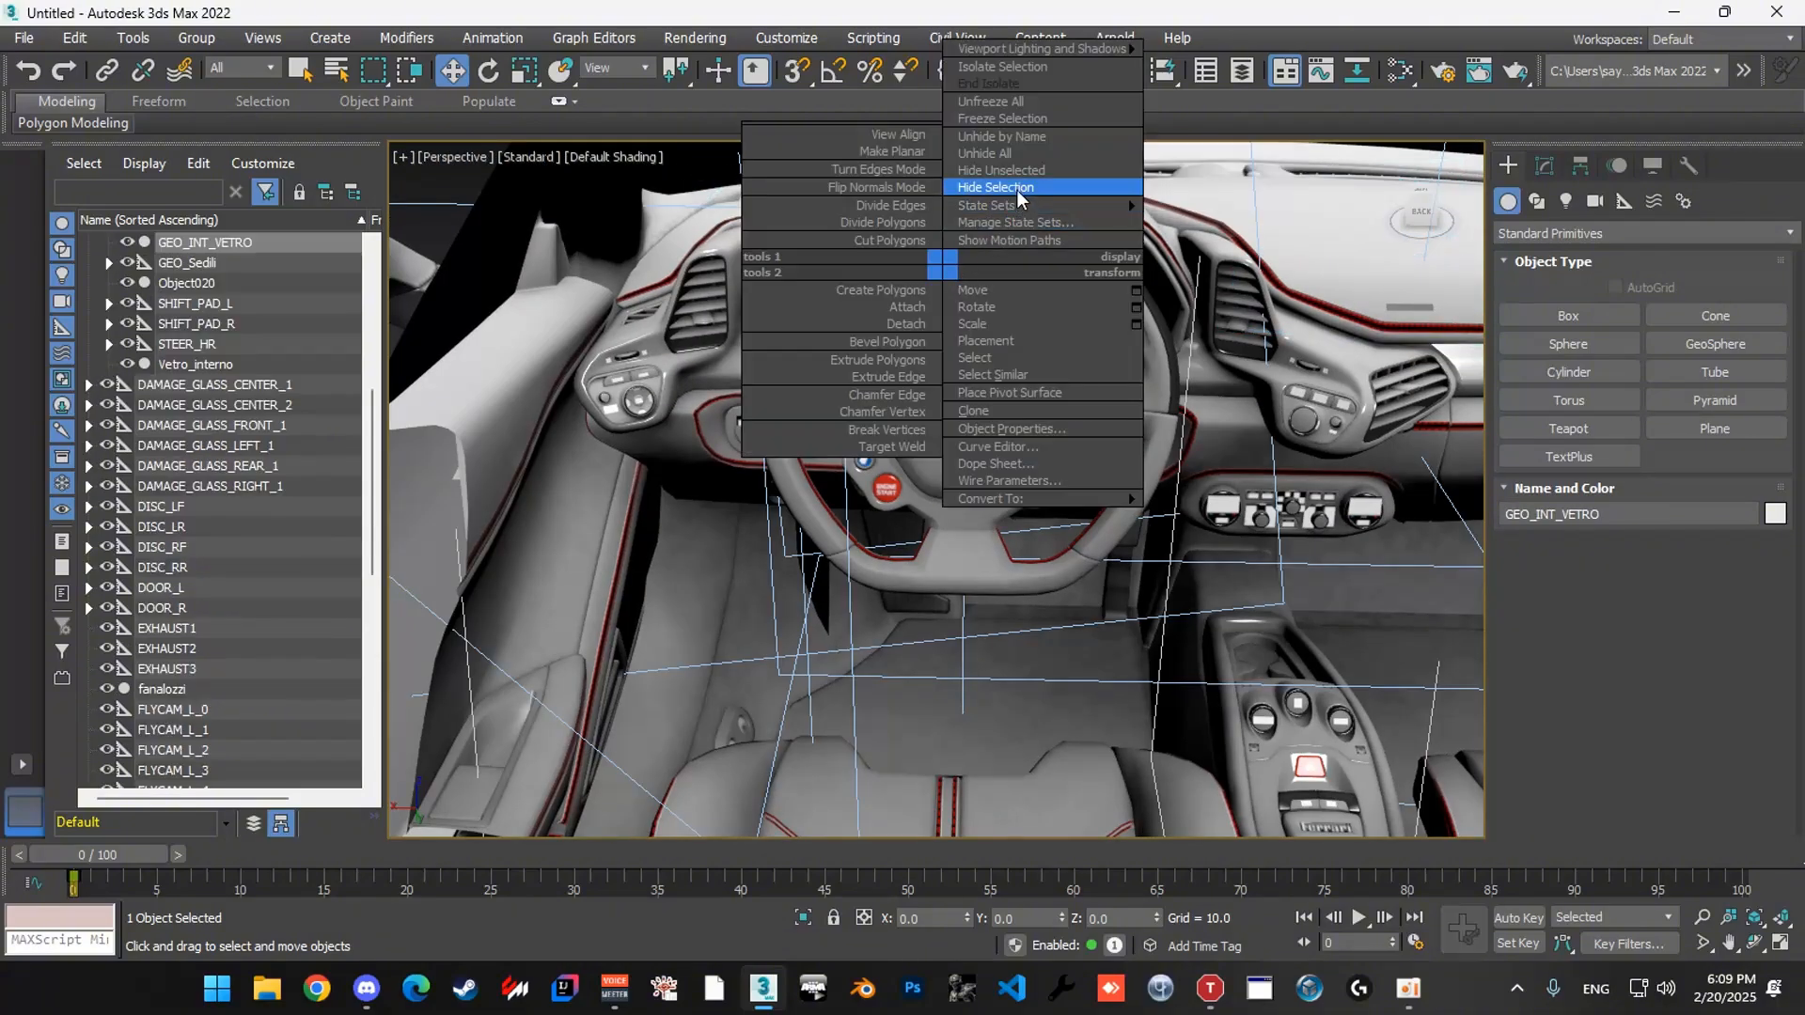
pyautogui.click(1015, 187)
# Select the ARROW_RPM helper and frame it at the instrument cluster behind the steering wheel.
pyautogui.click(966, 254)
pyautogui.keyDown('alt'); pyautogui.moveTo(965, 254); pyautogui.dragTo(846, 291, button='middle'); pyautogui.keyUp('alt')
pyautogui.click(209, 262)
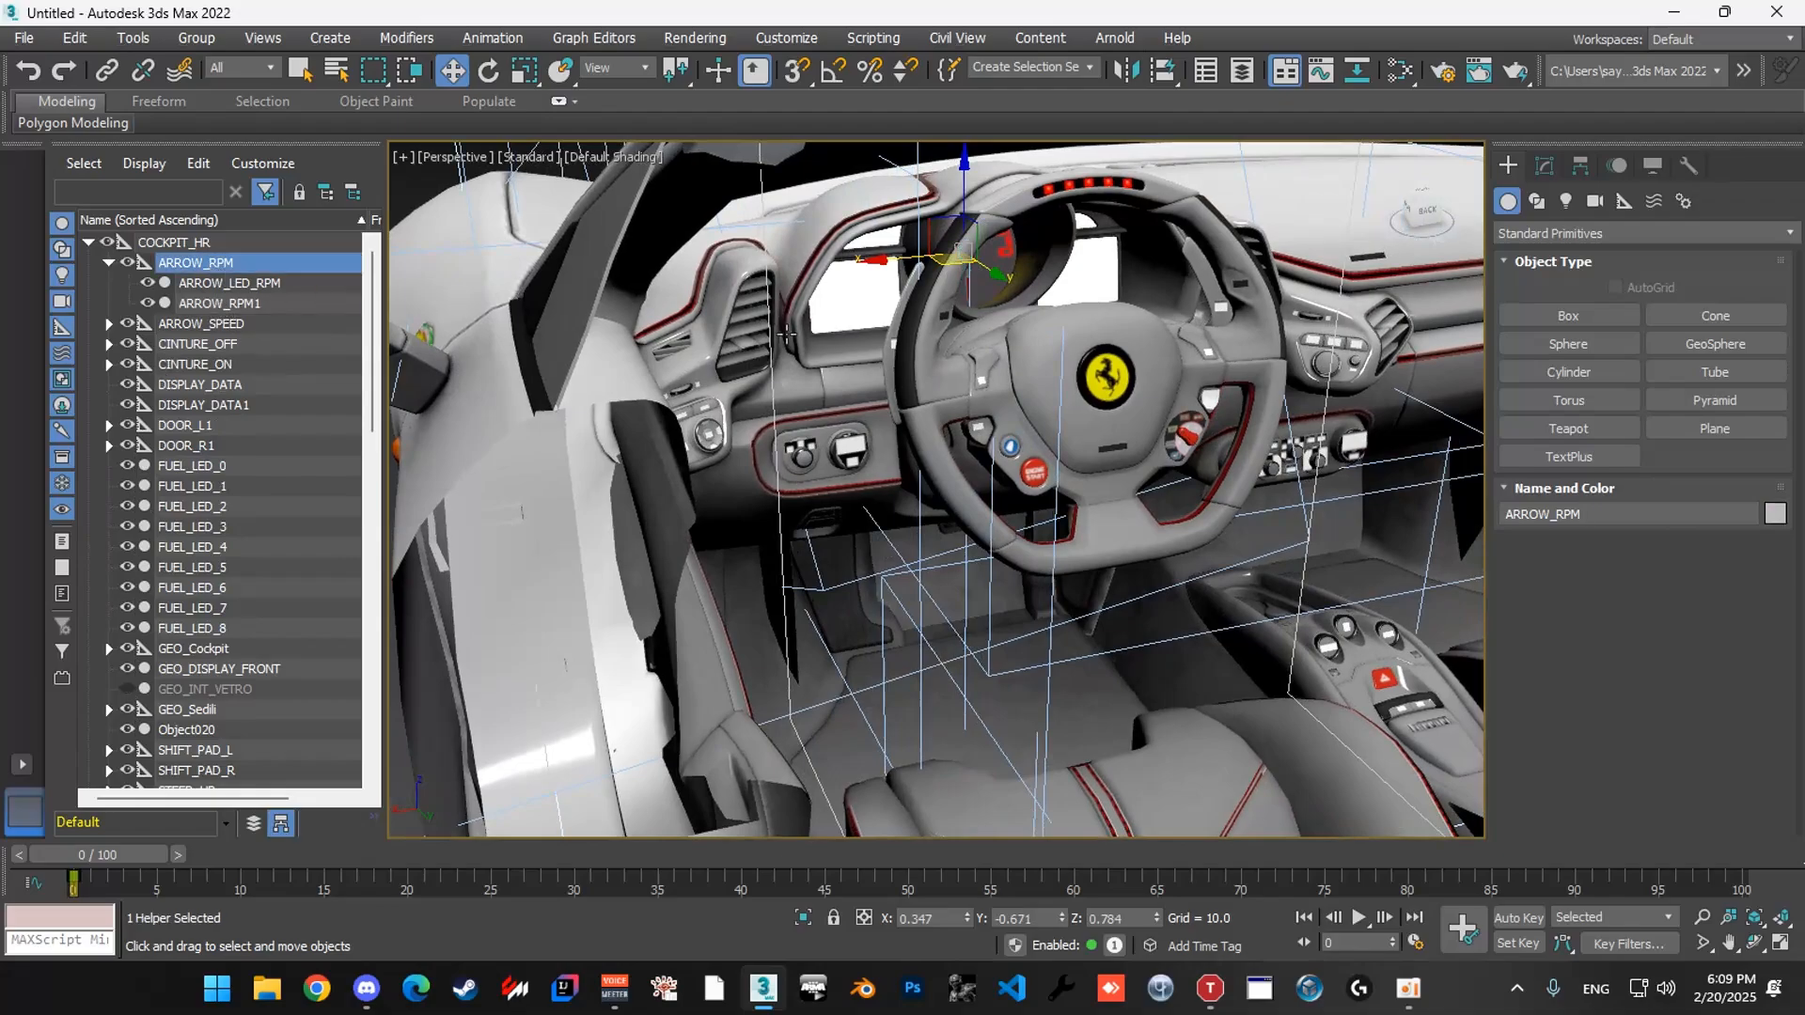
pyautogui.press('z')
pyautogui.scroll(-3, 897, 324)
pyautogui.scroll(2, 912, 344)
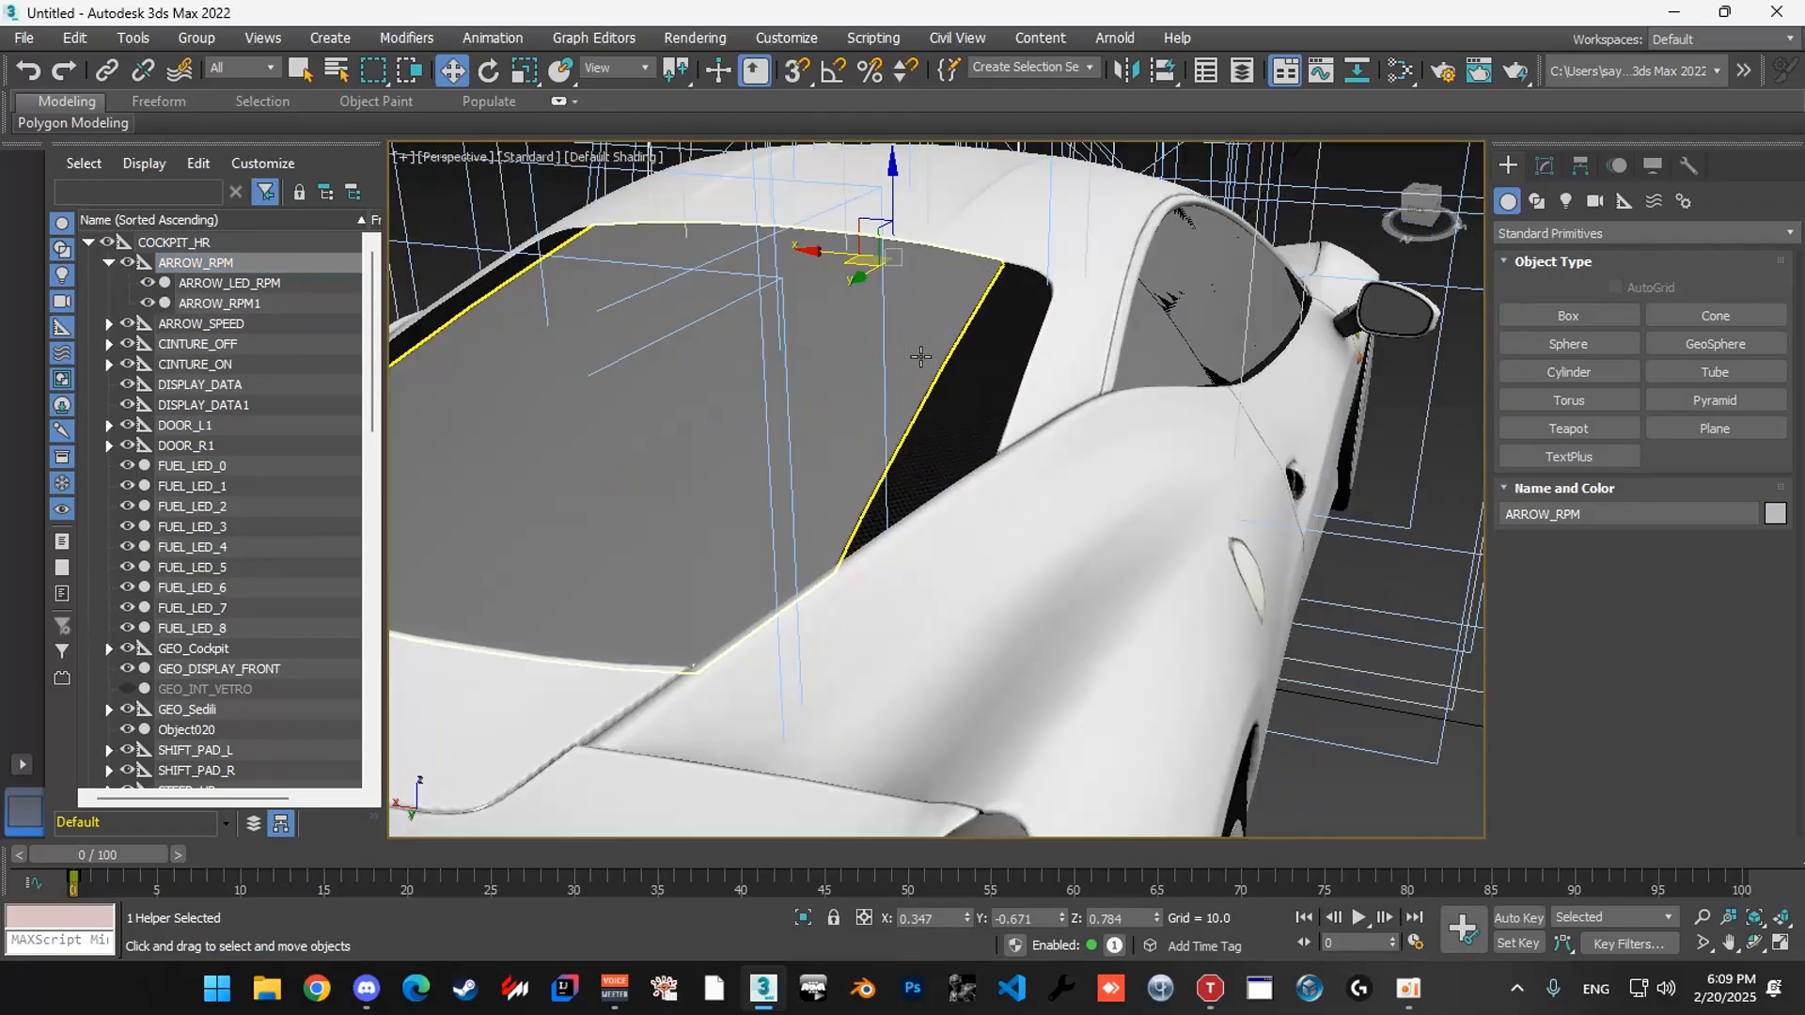
pyautogui.scroll(1, 919, 344)
pyautogui.keyDown('alt'); pyautogui.moveTo(919, 344); pyautogui.dragTo(818, 371, button='middle'); pyautogui.keyUp('alt')
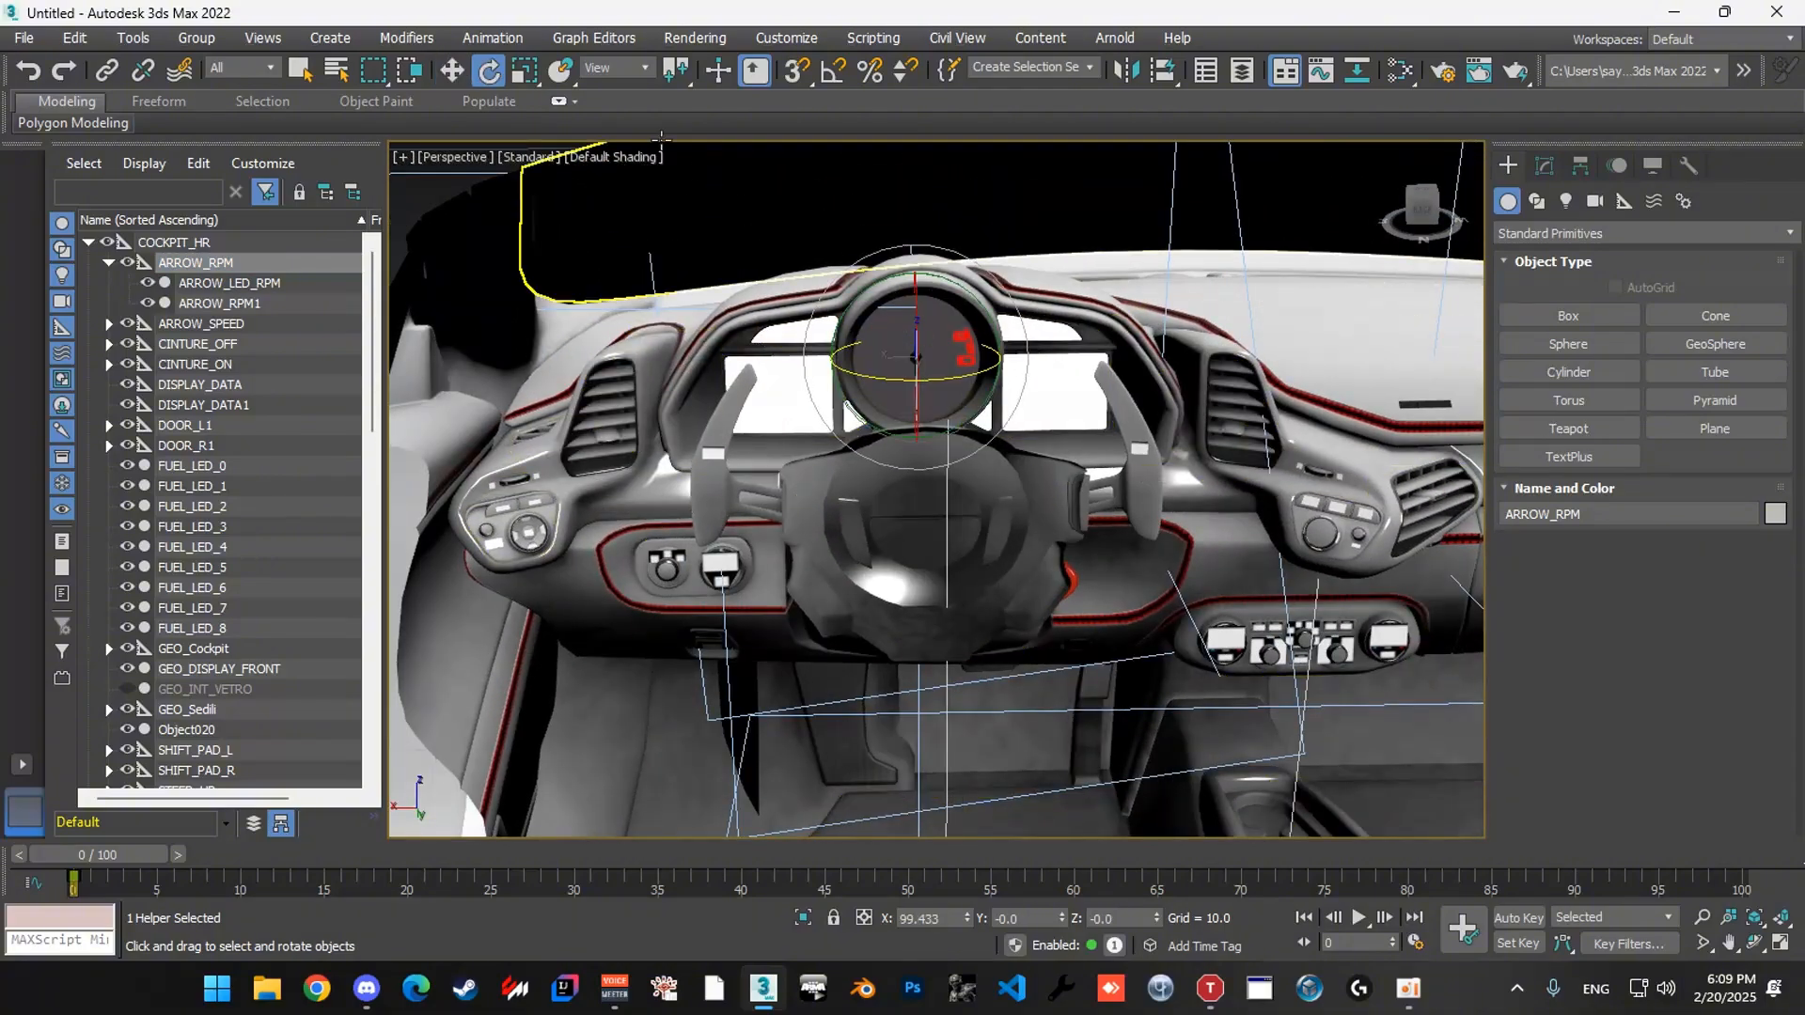
# Activate rotation for the ARROW_RPM helper and set the reference coordinate system to Local.
pyautogui.press('e')
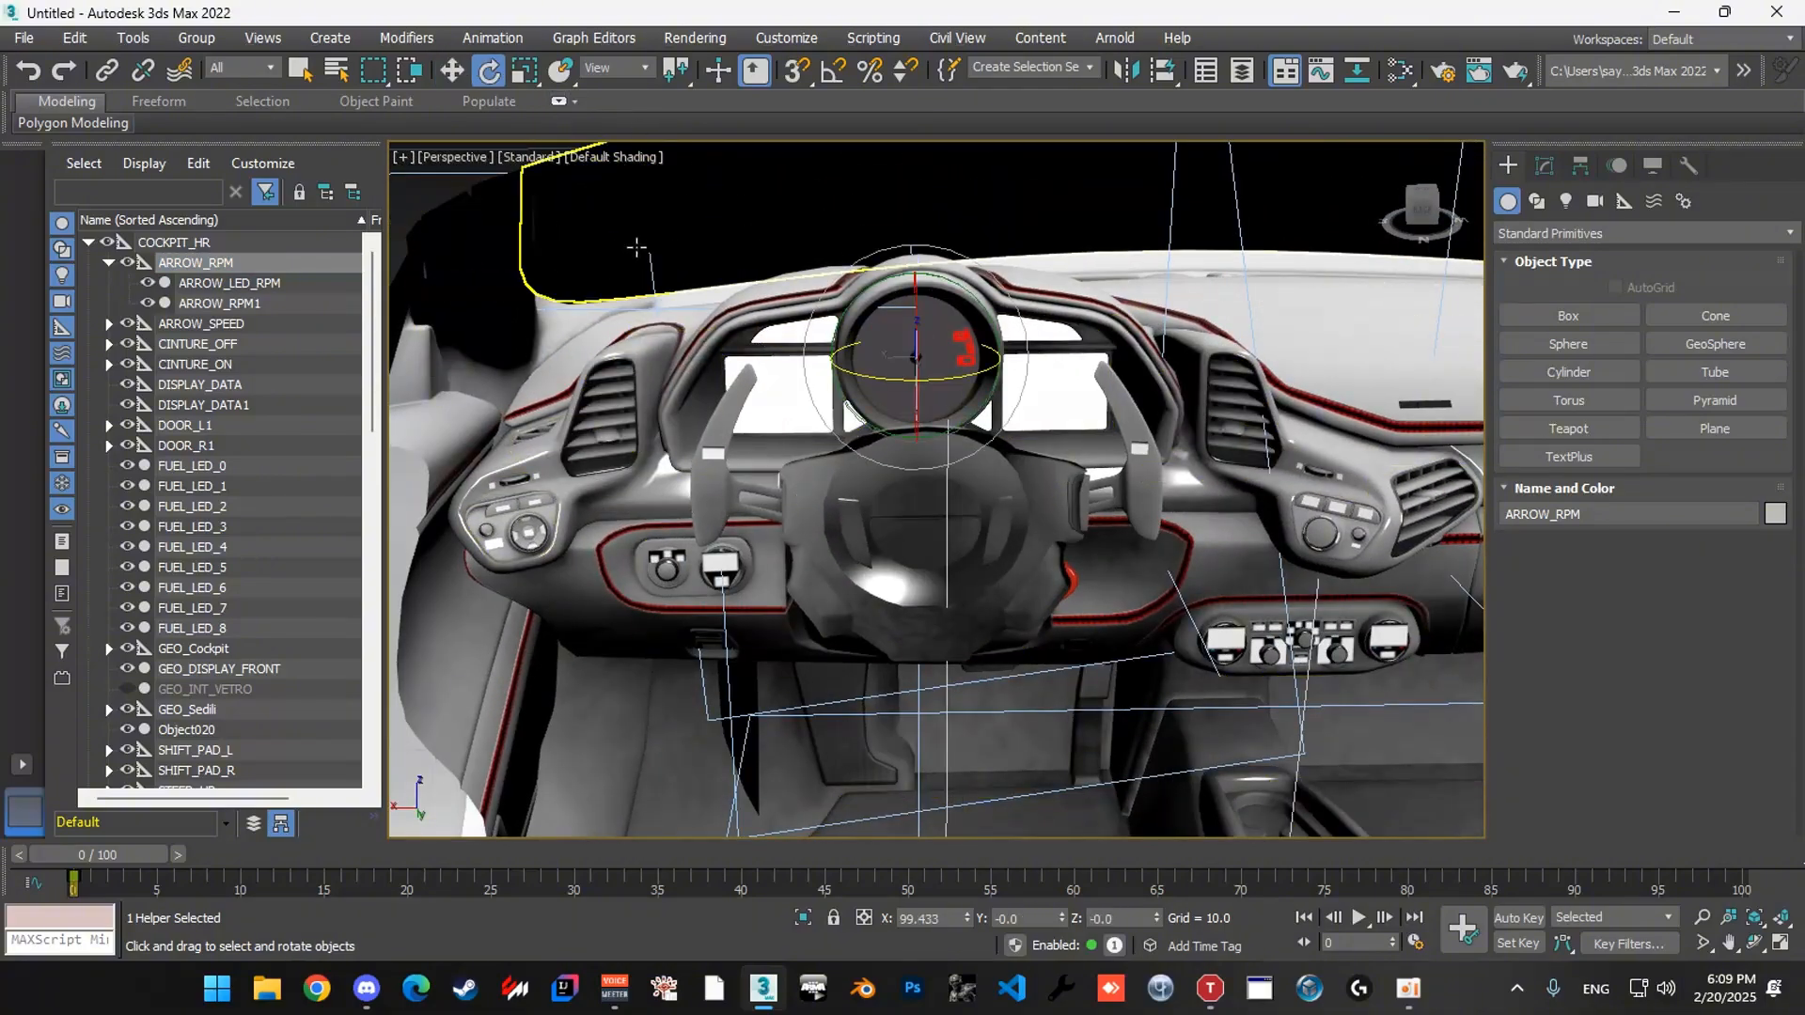
pyautogui.click(616, 68)
pyautogui.click(601, 160)
pyautogui.keyDown('alt'); pyautogui.moveTo(846, 394); pyautogui.dragTo(917, 298, button='middle'); pyautogui.keyUp('alt')
pyautogui.scroll(3, 916, 297)
pyautogui.rightClick(917, 295)
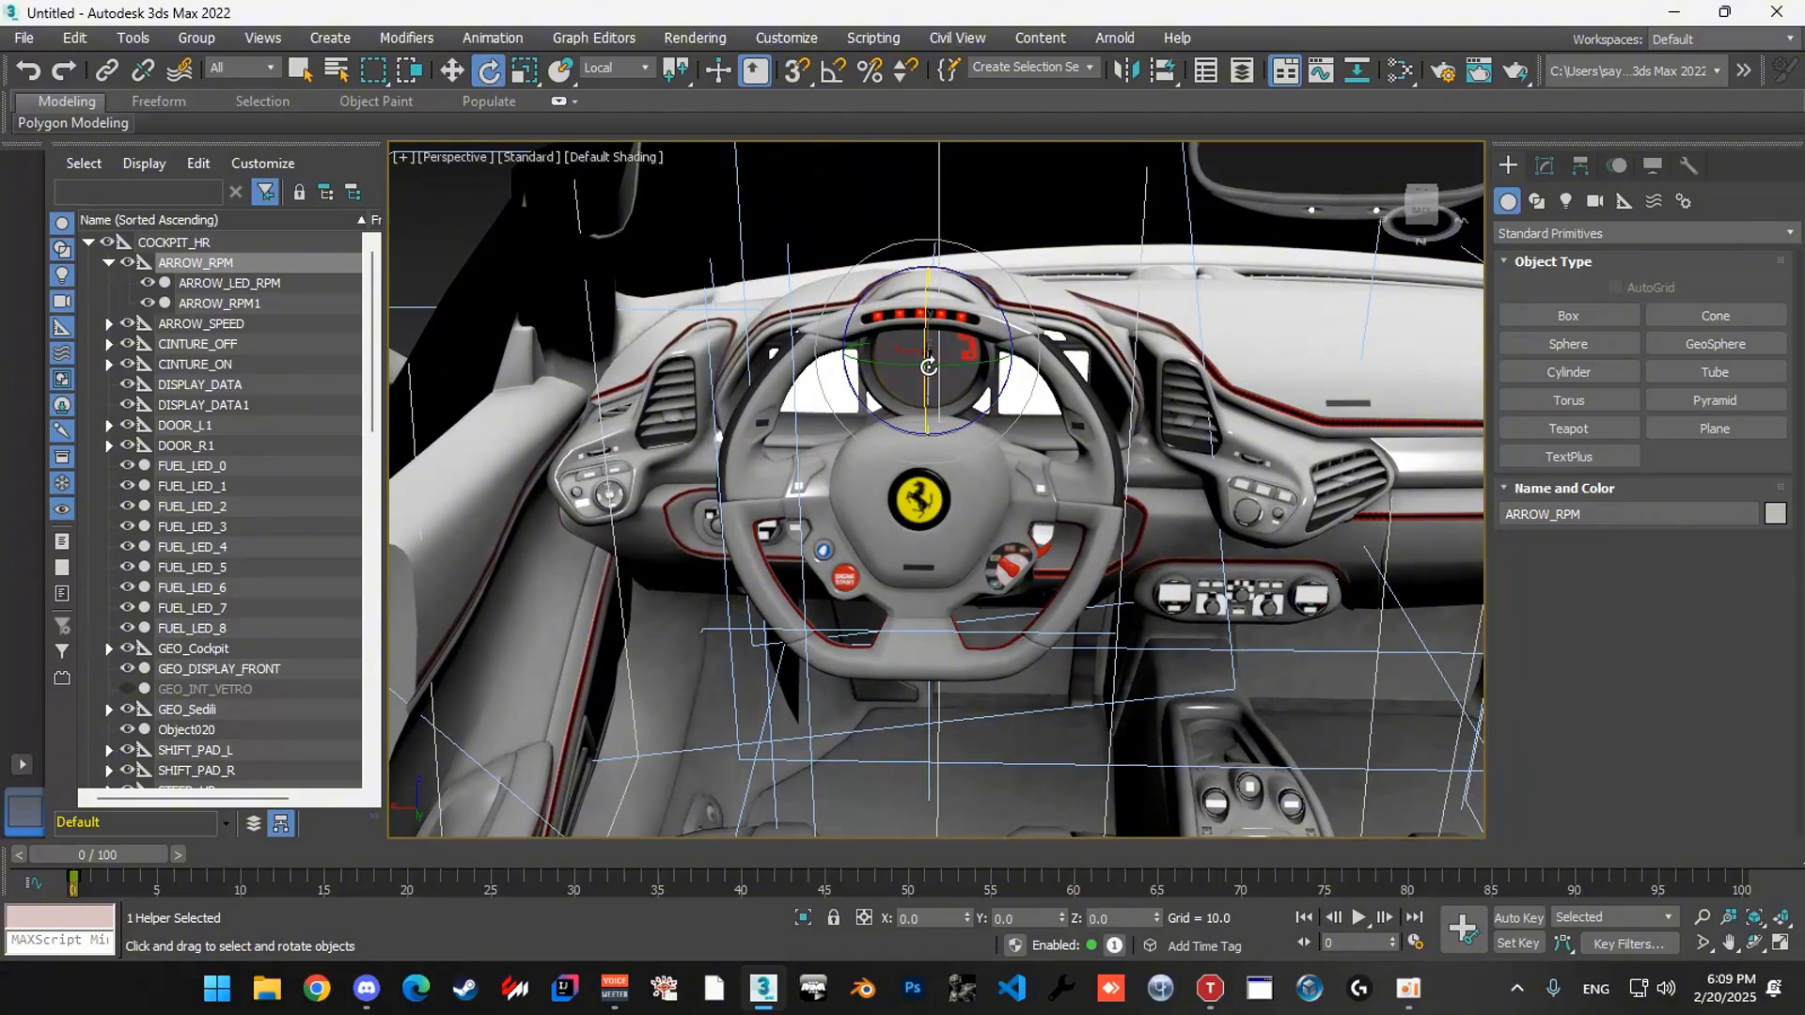
pyautogui.keyDown('alt'); pyautogui.moveTo(939, 339); pyautogui.dragTo(930, 354, button='middle'); pyautogui.keyUp('alt')
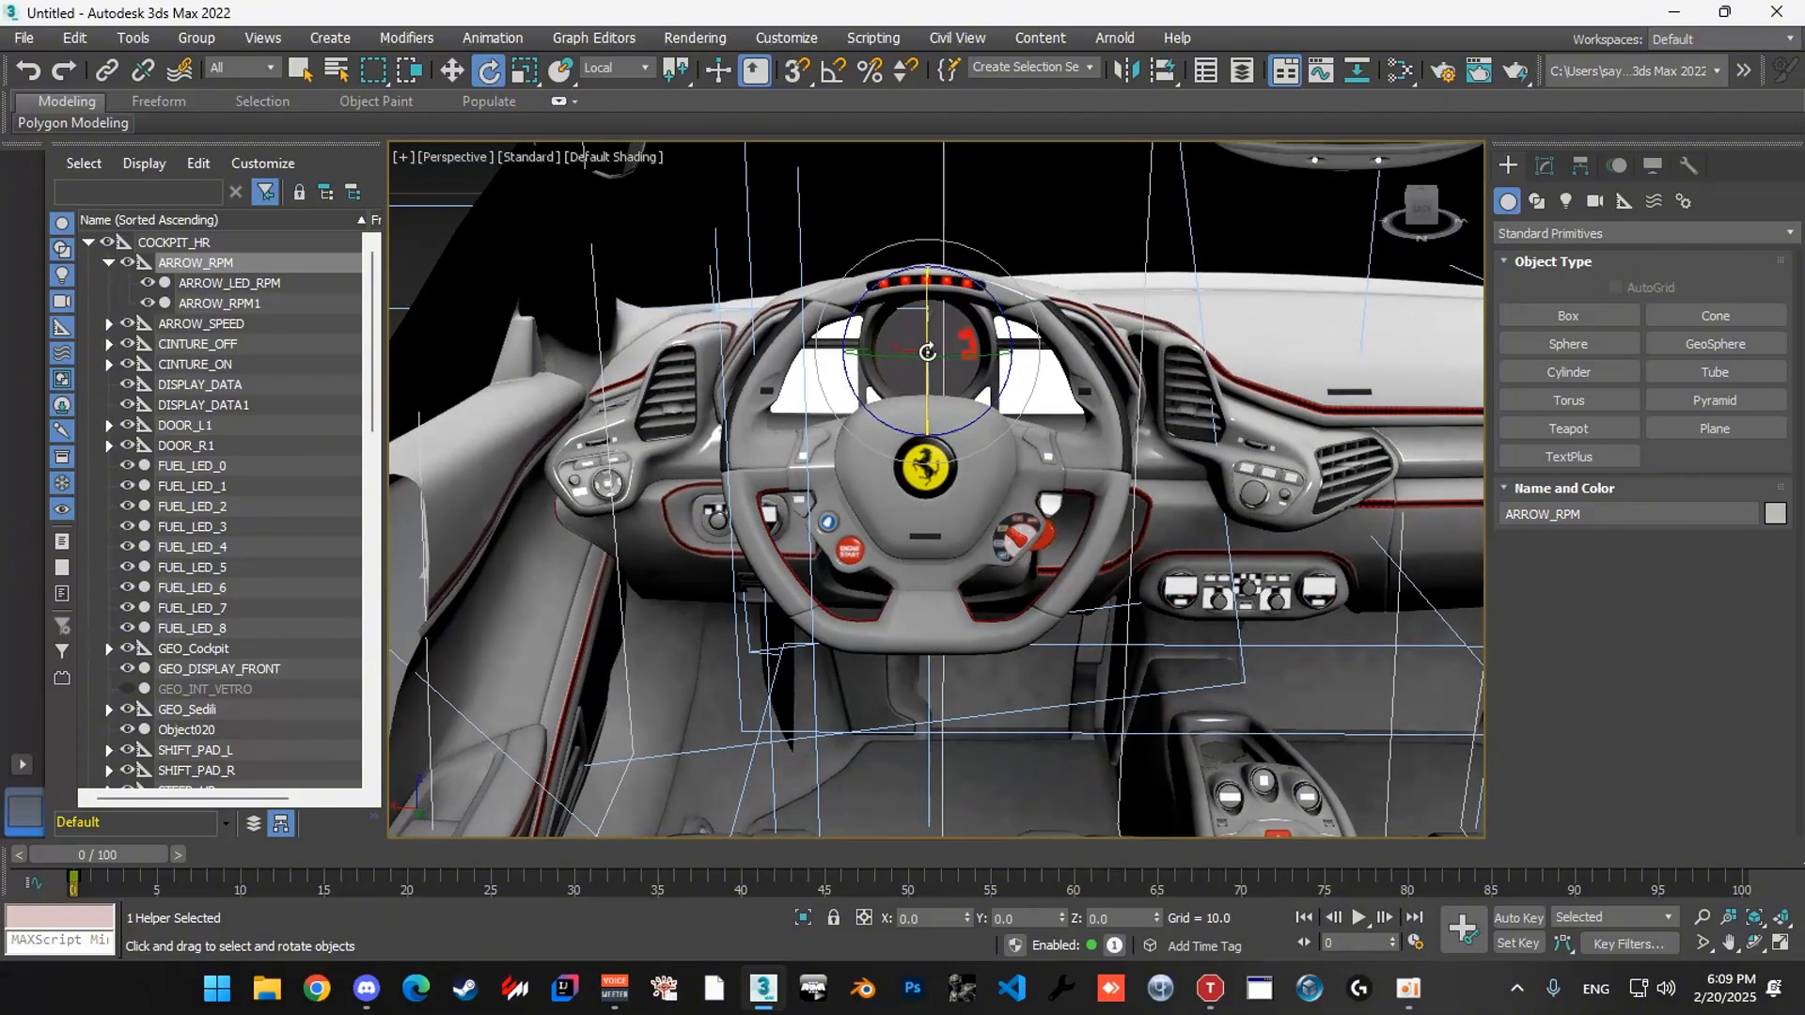
pyautogui.keyDown('alt'); pyautogui.moveTo(928, 352); pyautogui.dragTo(898, 281, button='middle'); pyautogui.keyUp('alt')
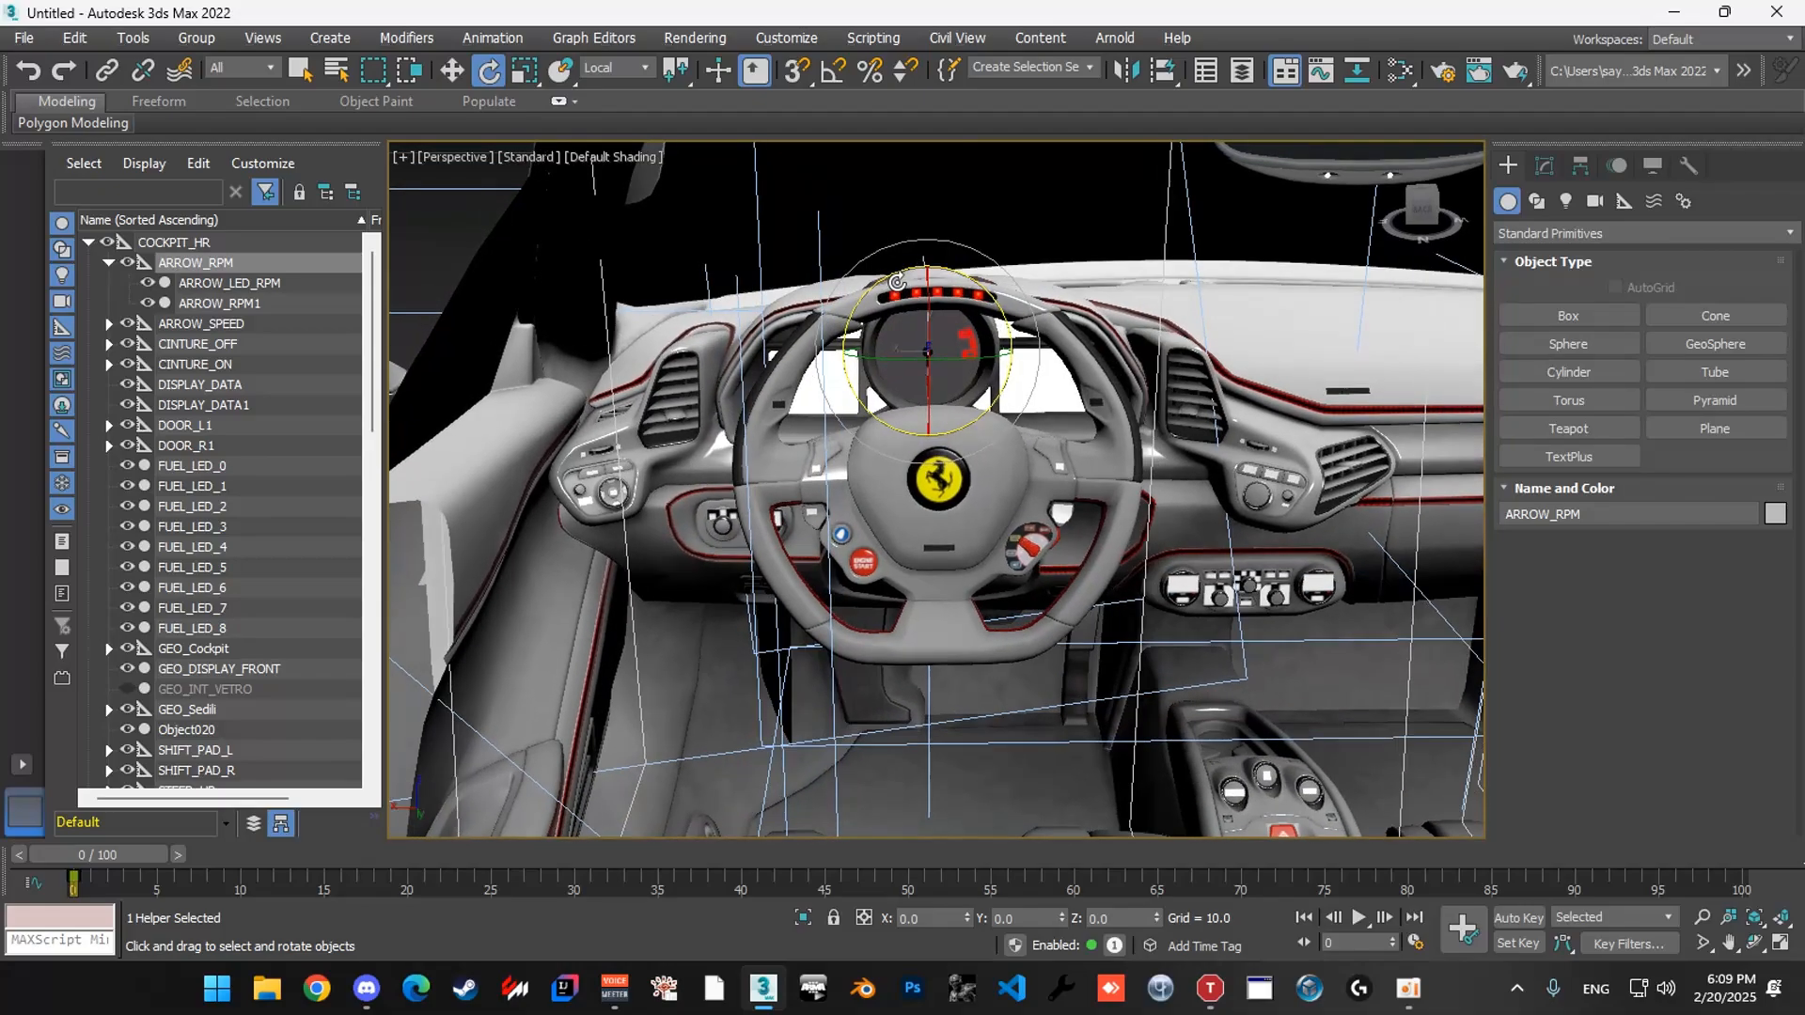
# Try rotating the ARROW_RPM helper about two of its local axes, undoing each rotation.
pyautogui.moveTo(898, 276); pyautogui.dragTo(1192, 232)
pyautogui.hotkey('ctrl', 'z')
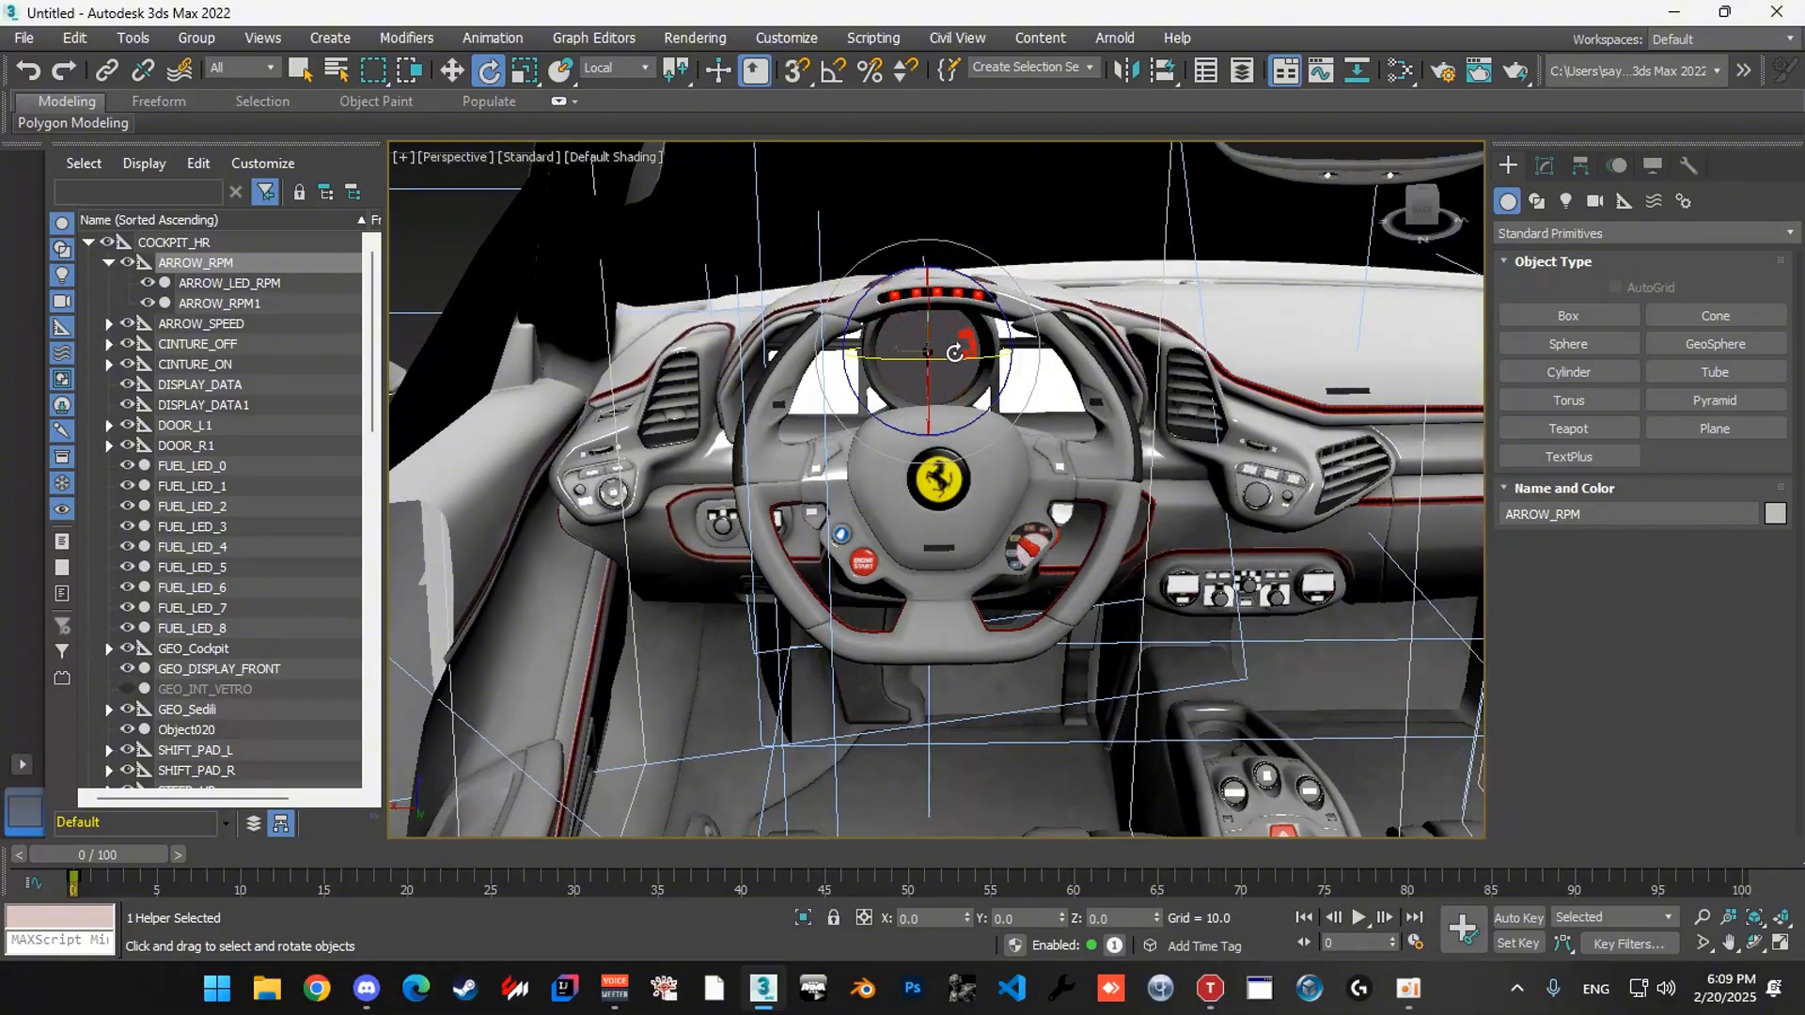
pyautogui.moveTo(955, 354); pyautogui.dragTo(973, 164)
pyautogui.hotkey('ctrl', 'z')
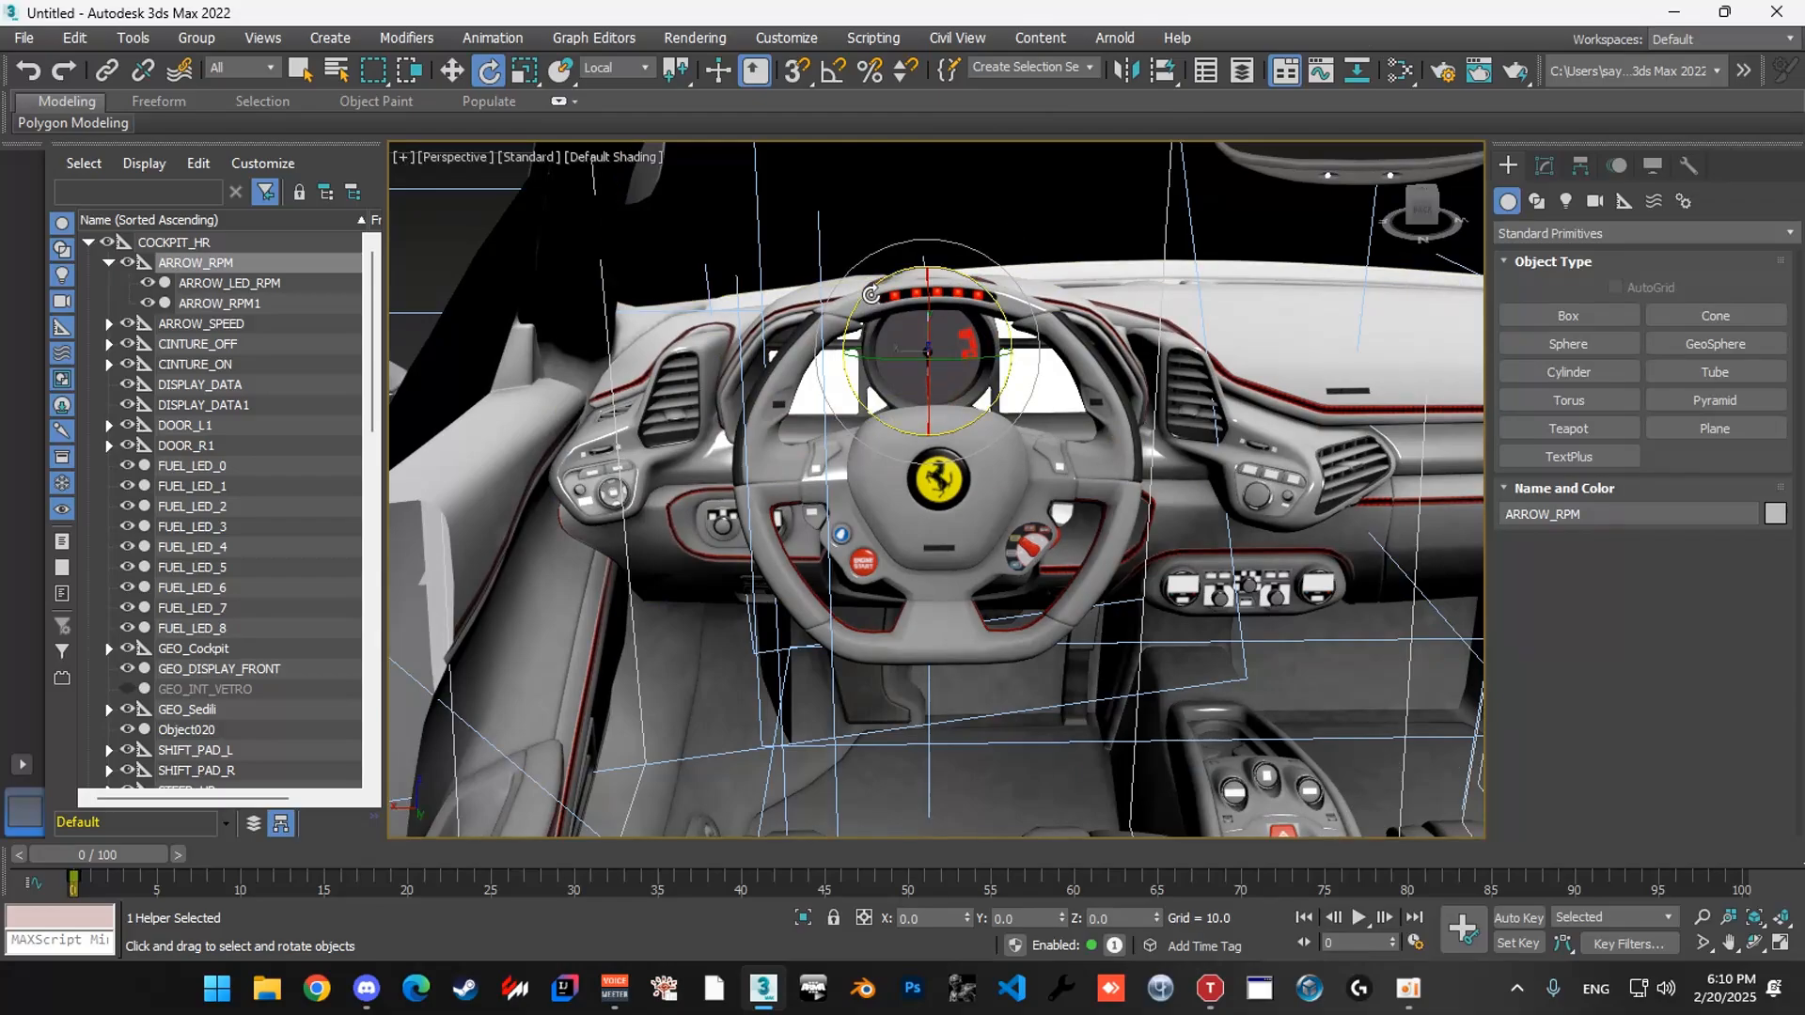
# Inspect the child meshes ARROW_LED_RPM and ARROW_RPM1, and reselect their parent ARROW_RPM with the Move tool.
pyautogui.keyDown('alt'); pyautogui.moveTo(920, 306); pyautogui.dragTo(880, 318, button='middle'); pyautogui.keyUp('alt')
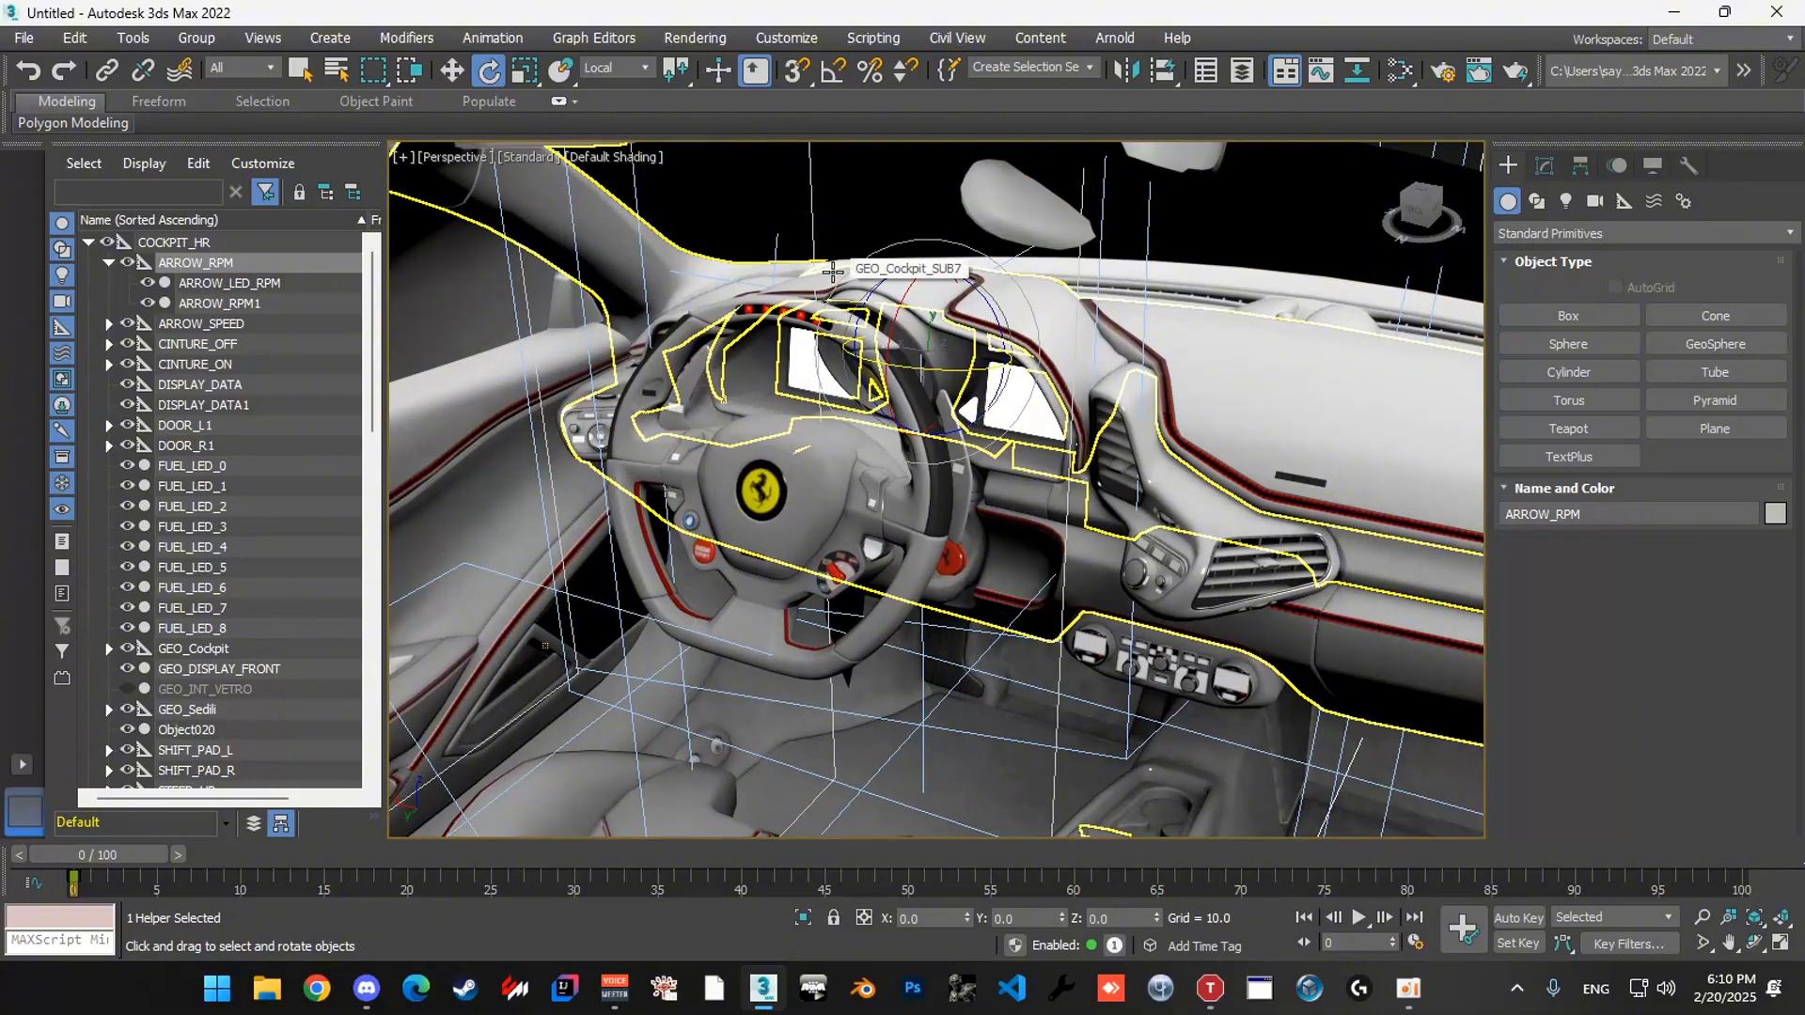
pyautogui.keyDown('alt'); pyautogui.moveTo(832, 270); pyautogui.dragTo(188, 285, button='middle'); pyautogui.keyUp('alt')
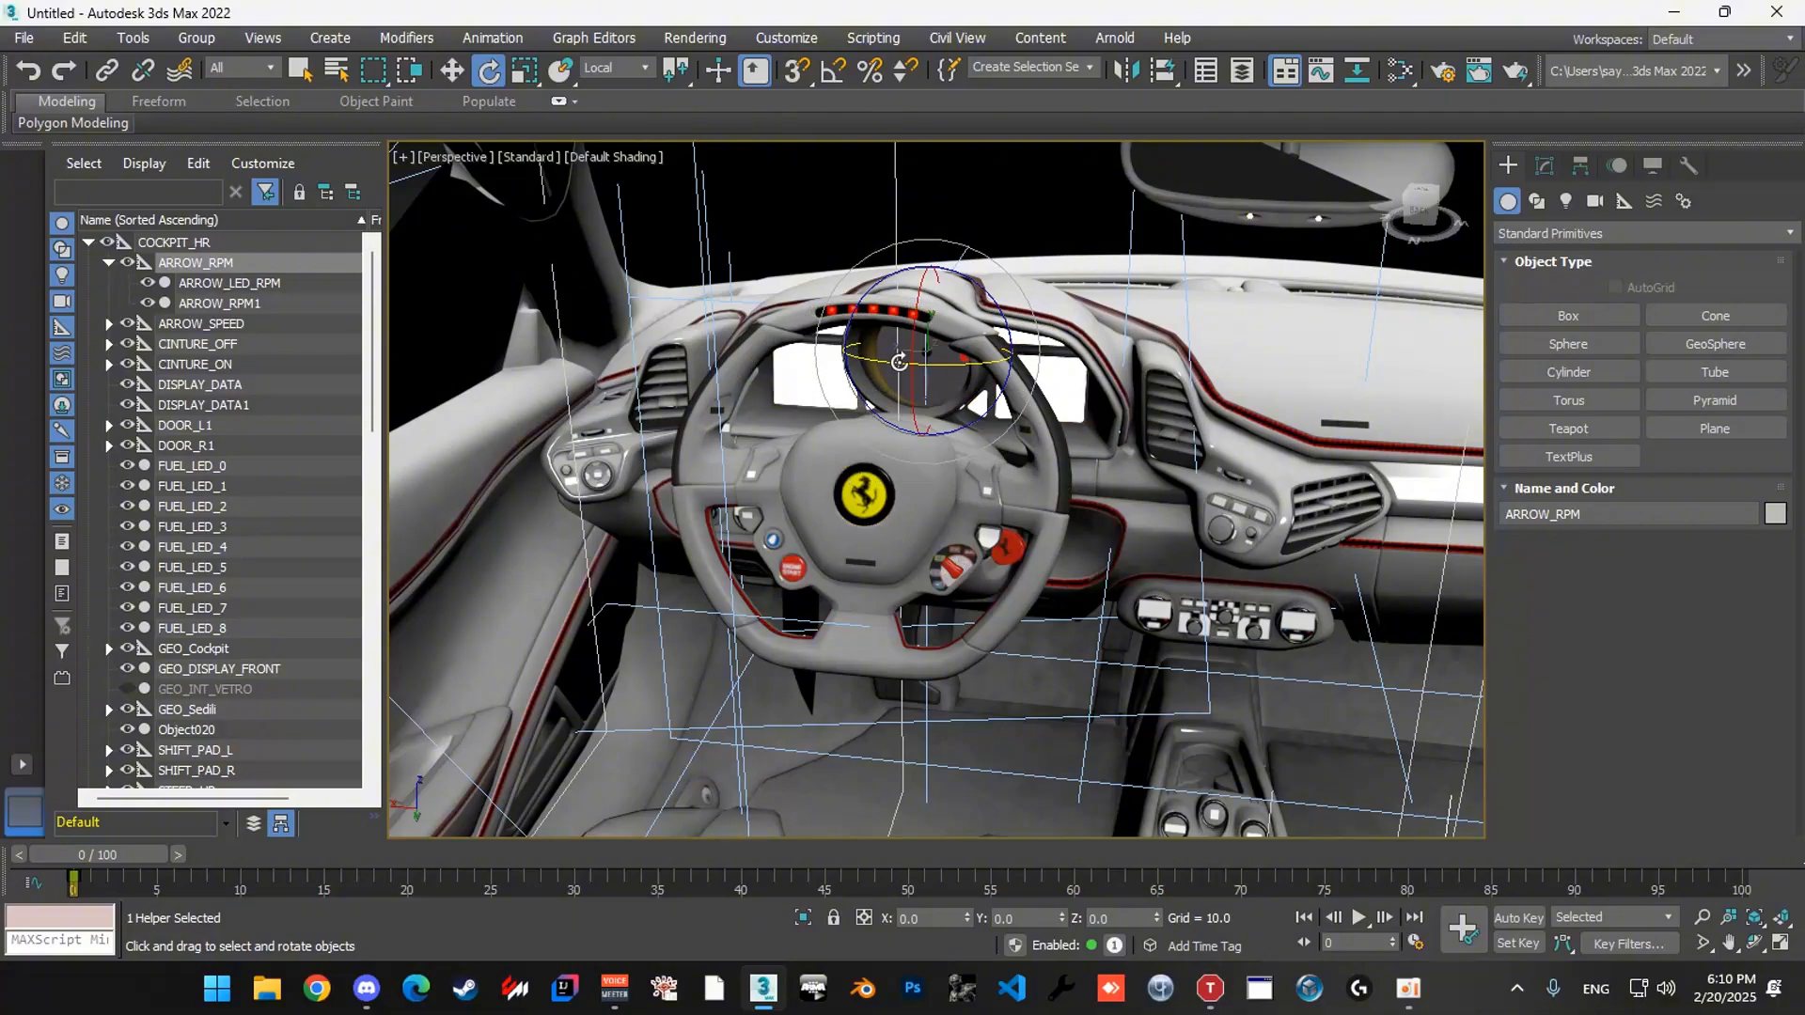
pyautogui.click(220, 282)
pyautogui.click(225, 303)
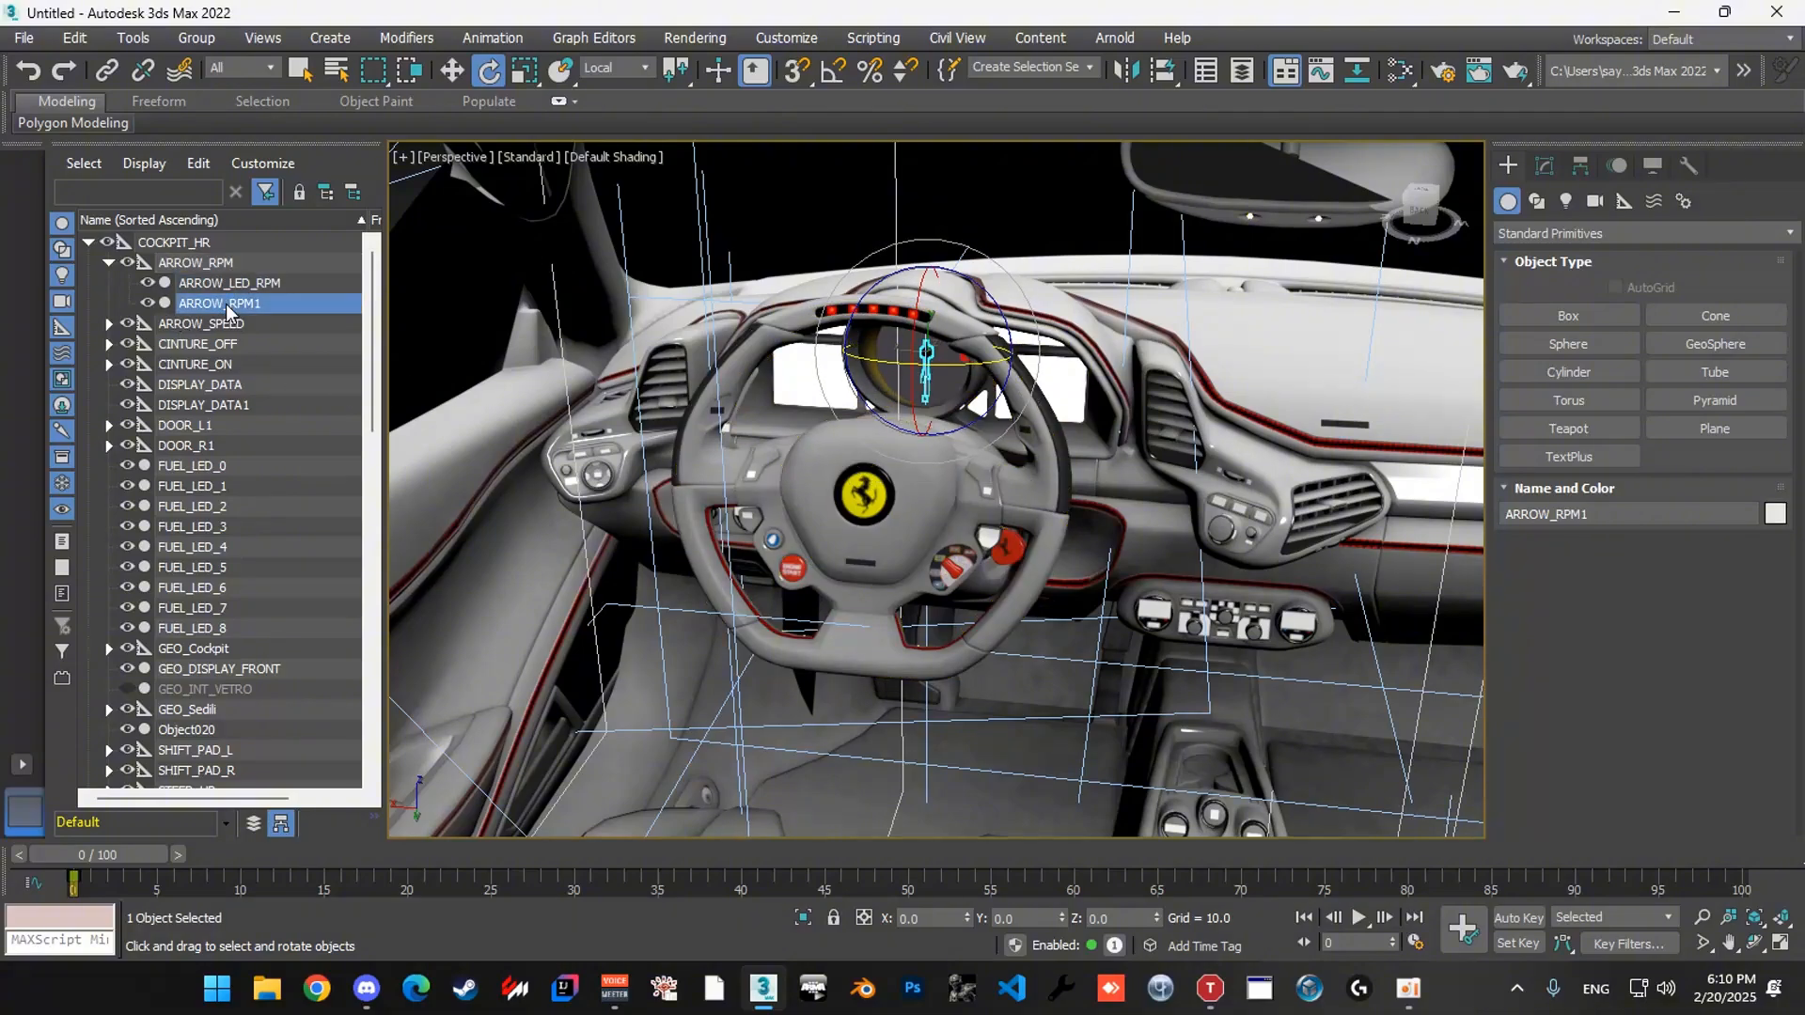
pyautogui.click(208, 285)
pyautogui.click(209, 264)
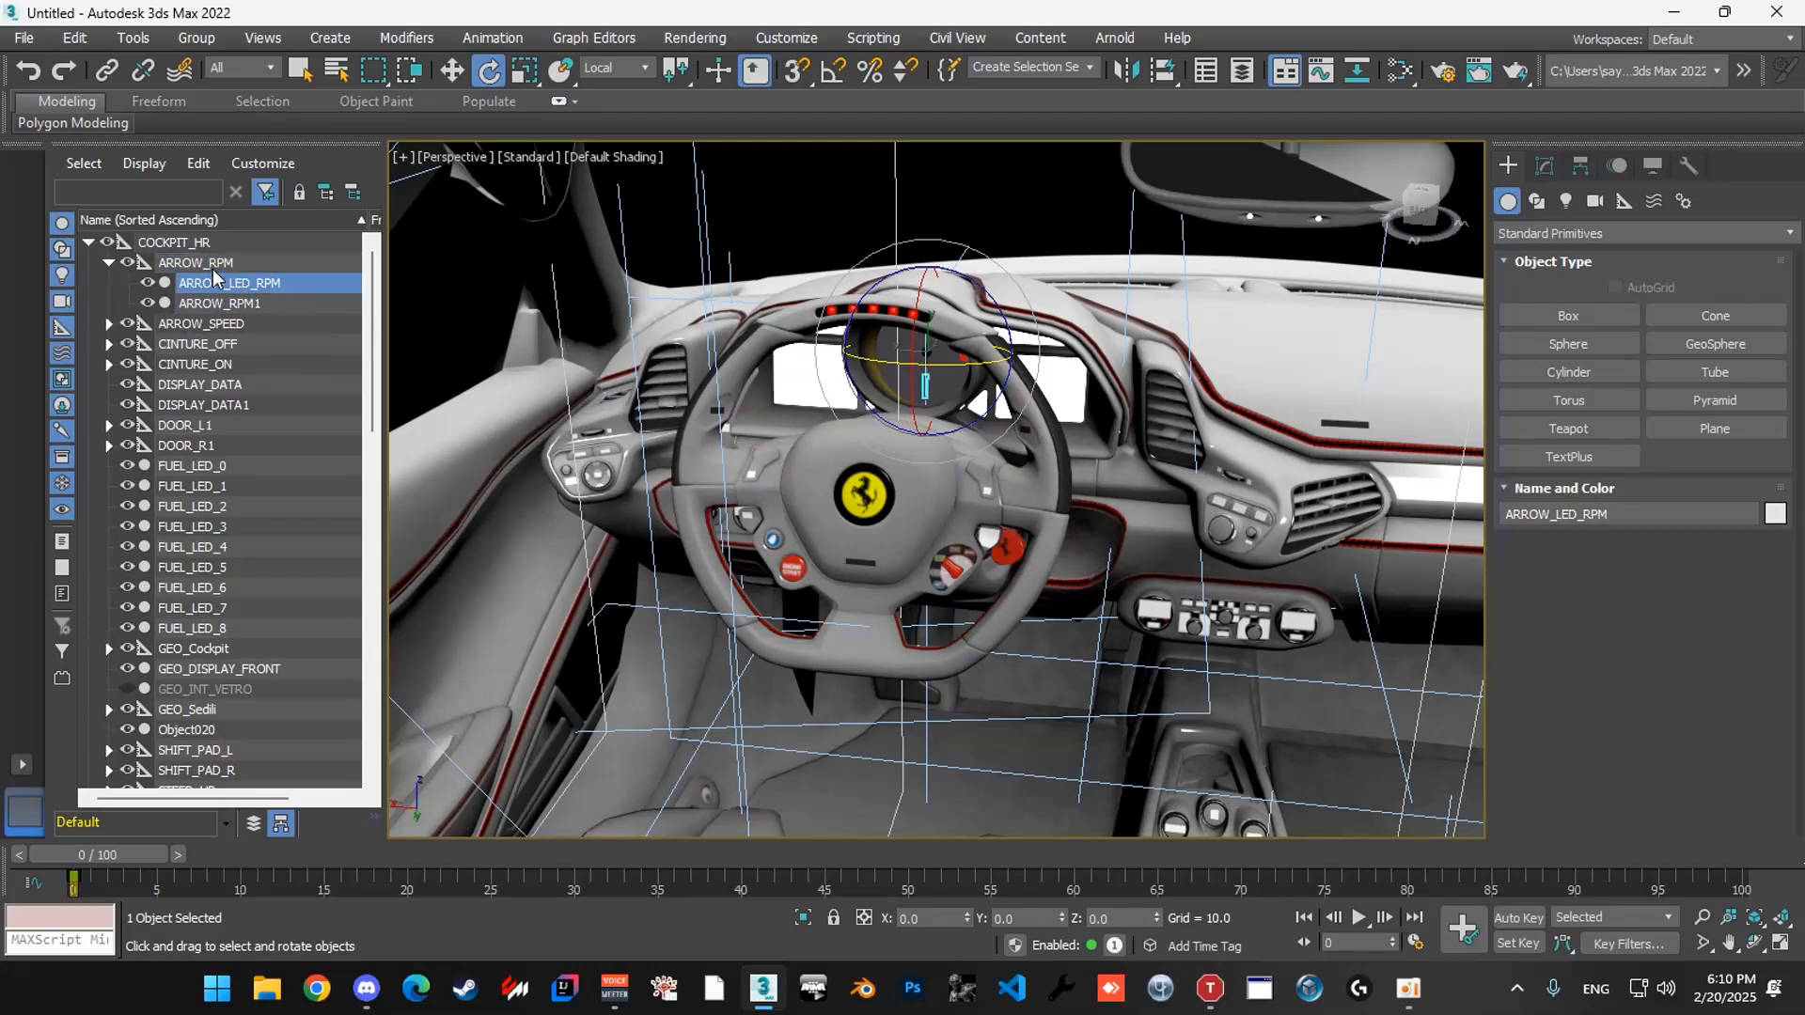
pyautogui.press('w')
pyautogui.press('z')
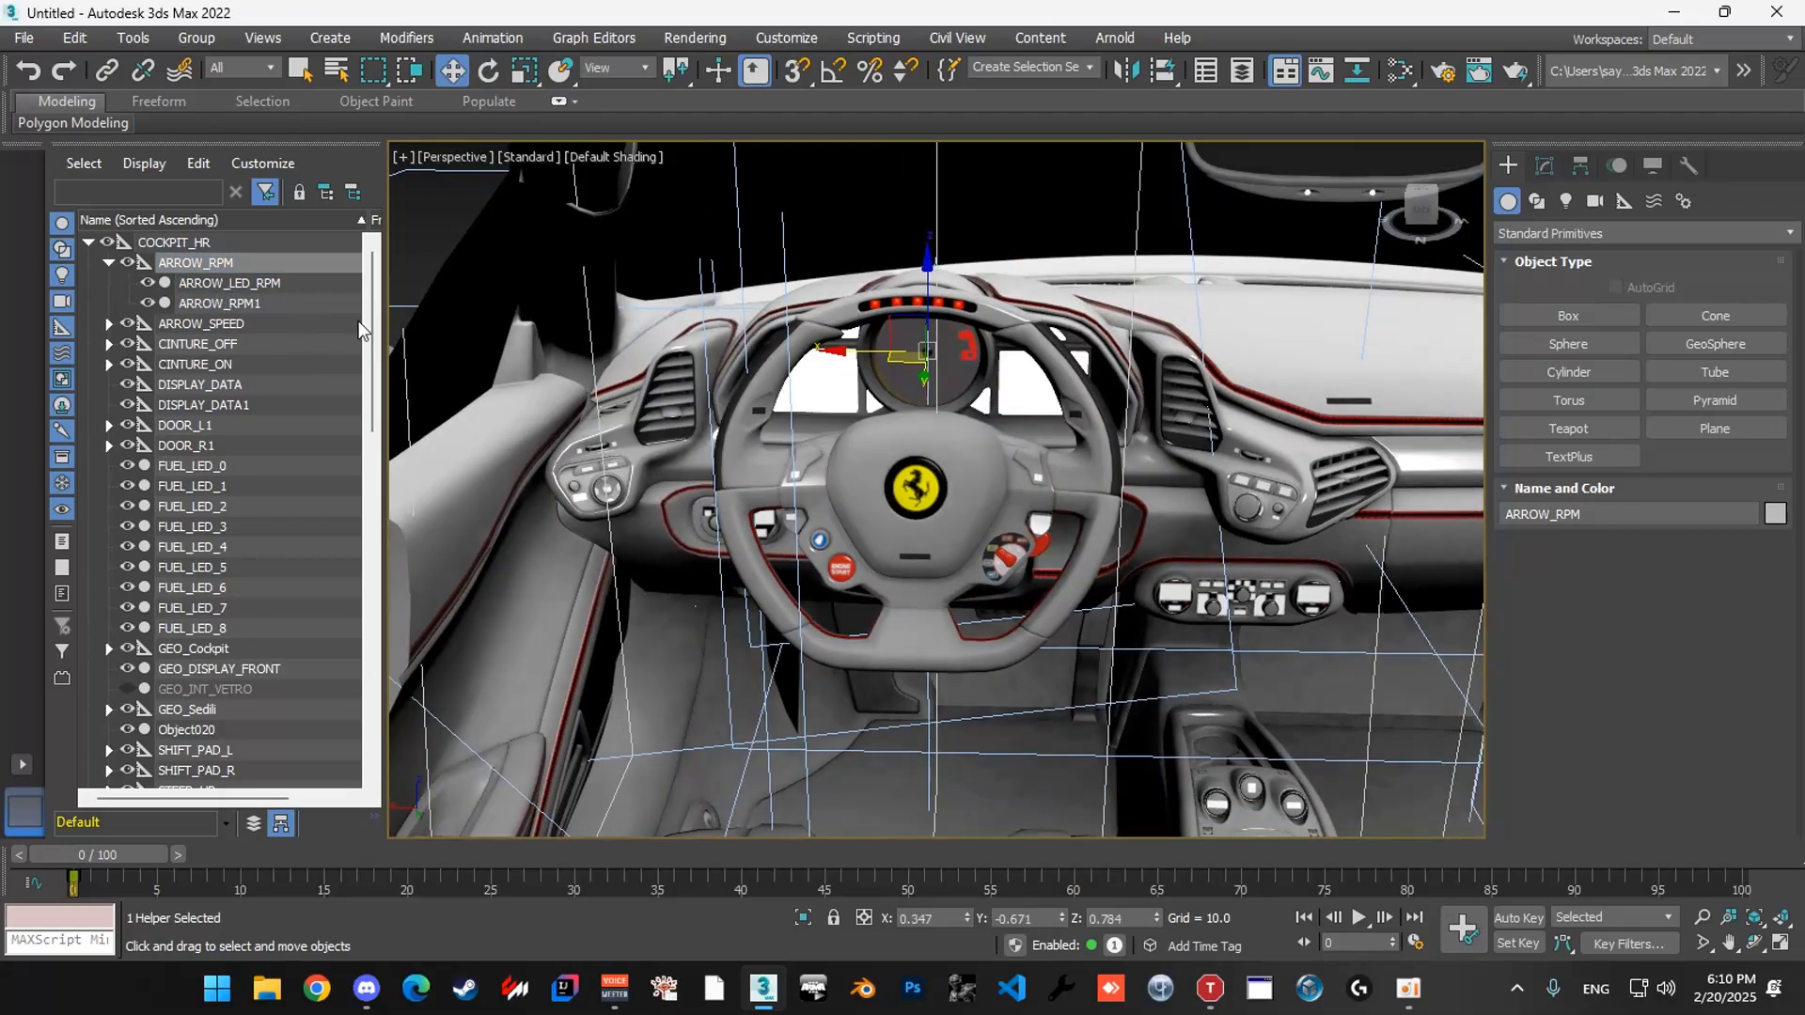
# Select the ARROW_SPEED helper and check the orientation of its local rotation axes.
pyautogui.click(216, 325)
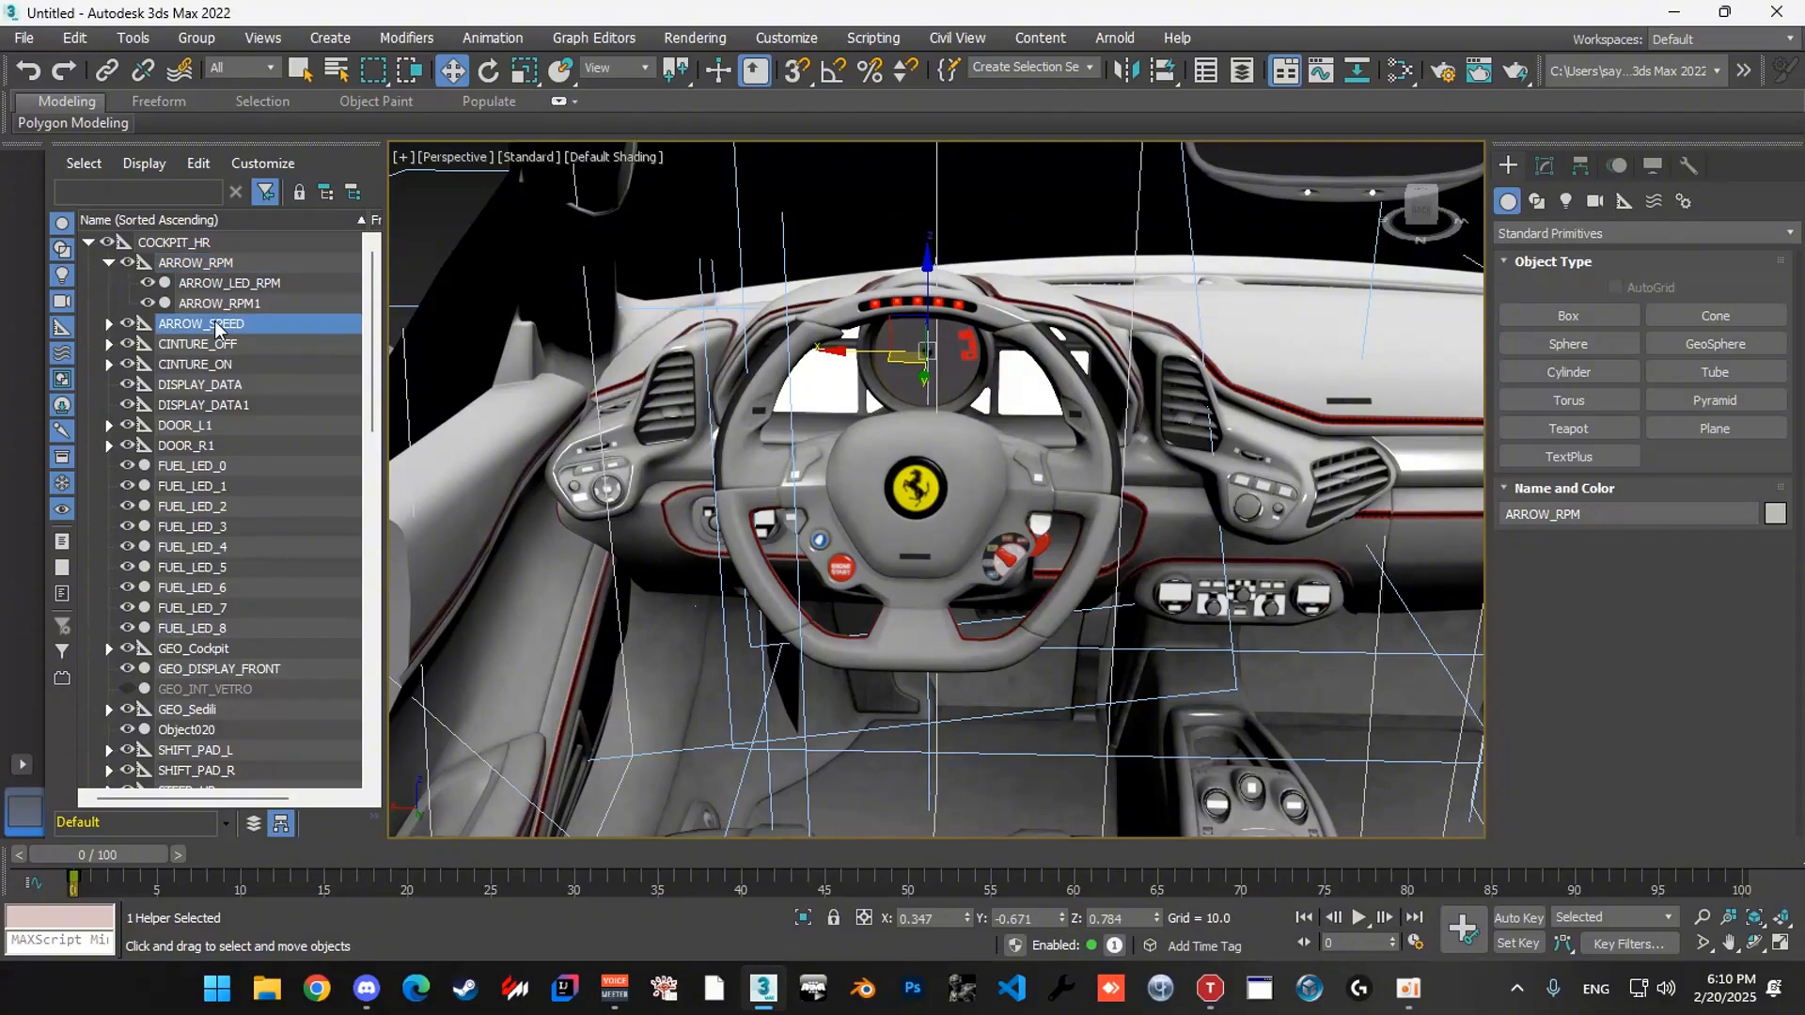
pyautogui.press('r')
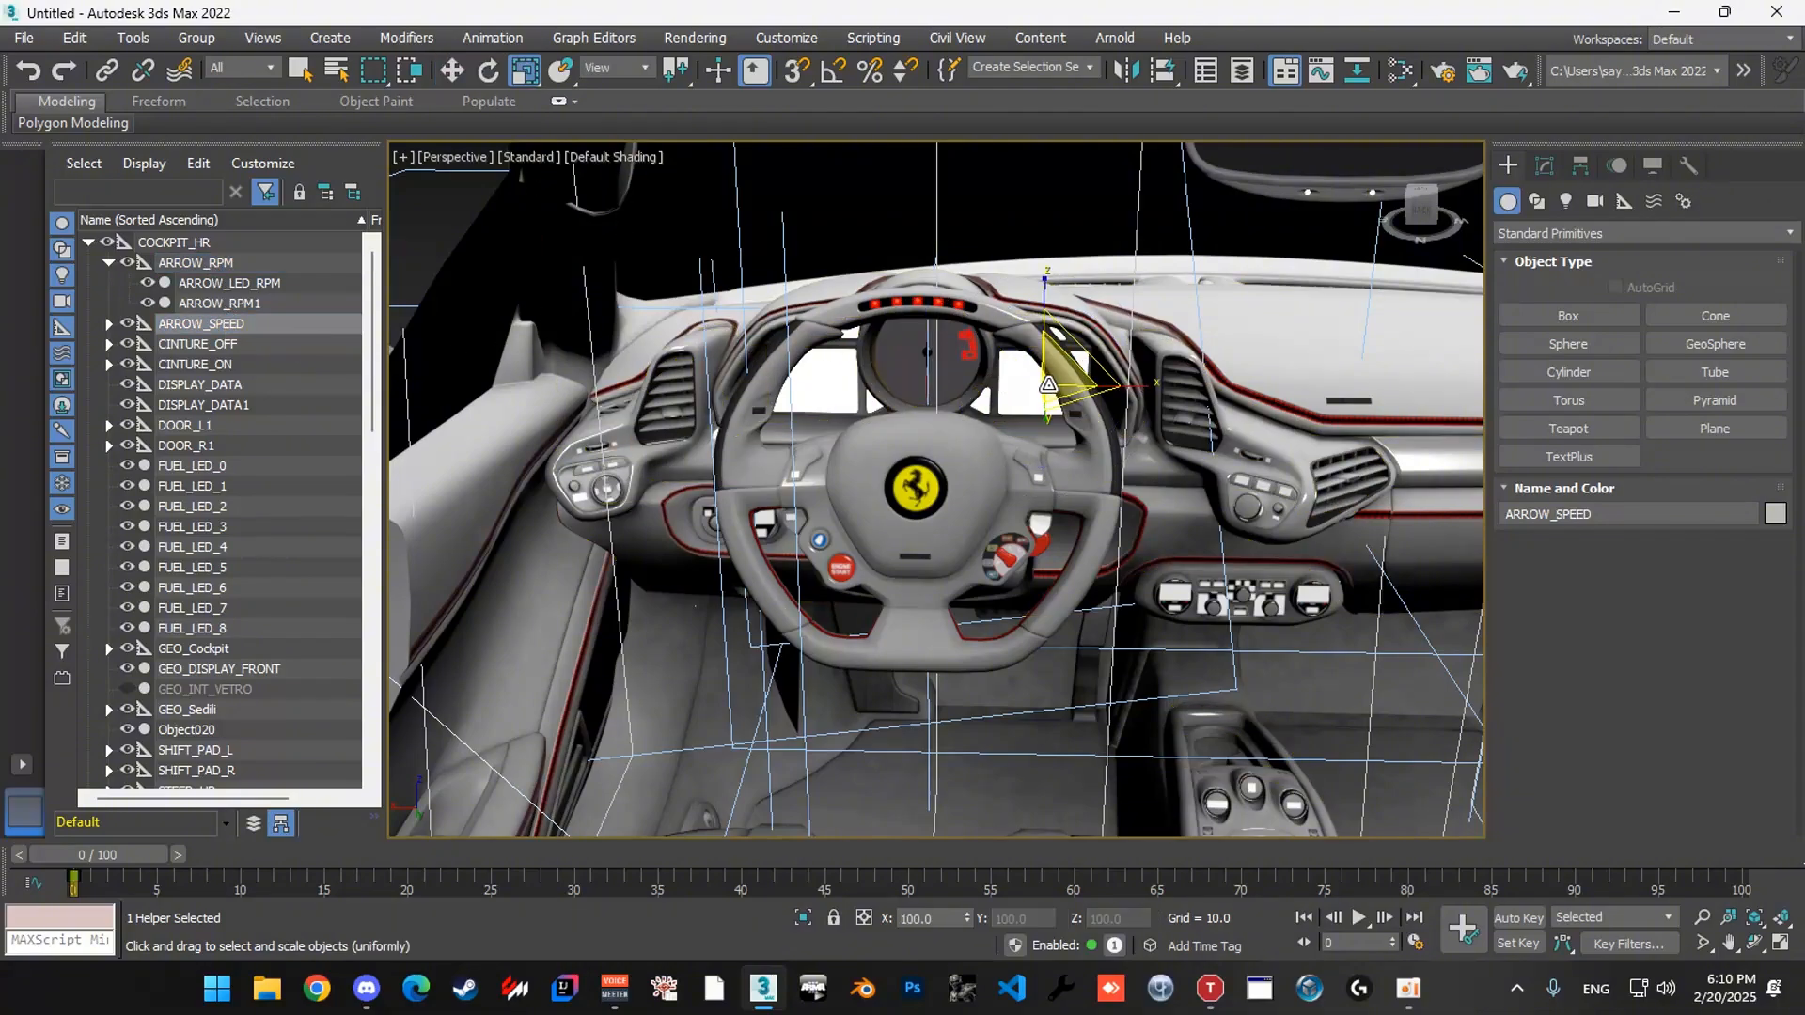
pyautogui.press('1')
pyautogui.press('w')
pyautogui.press('e')
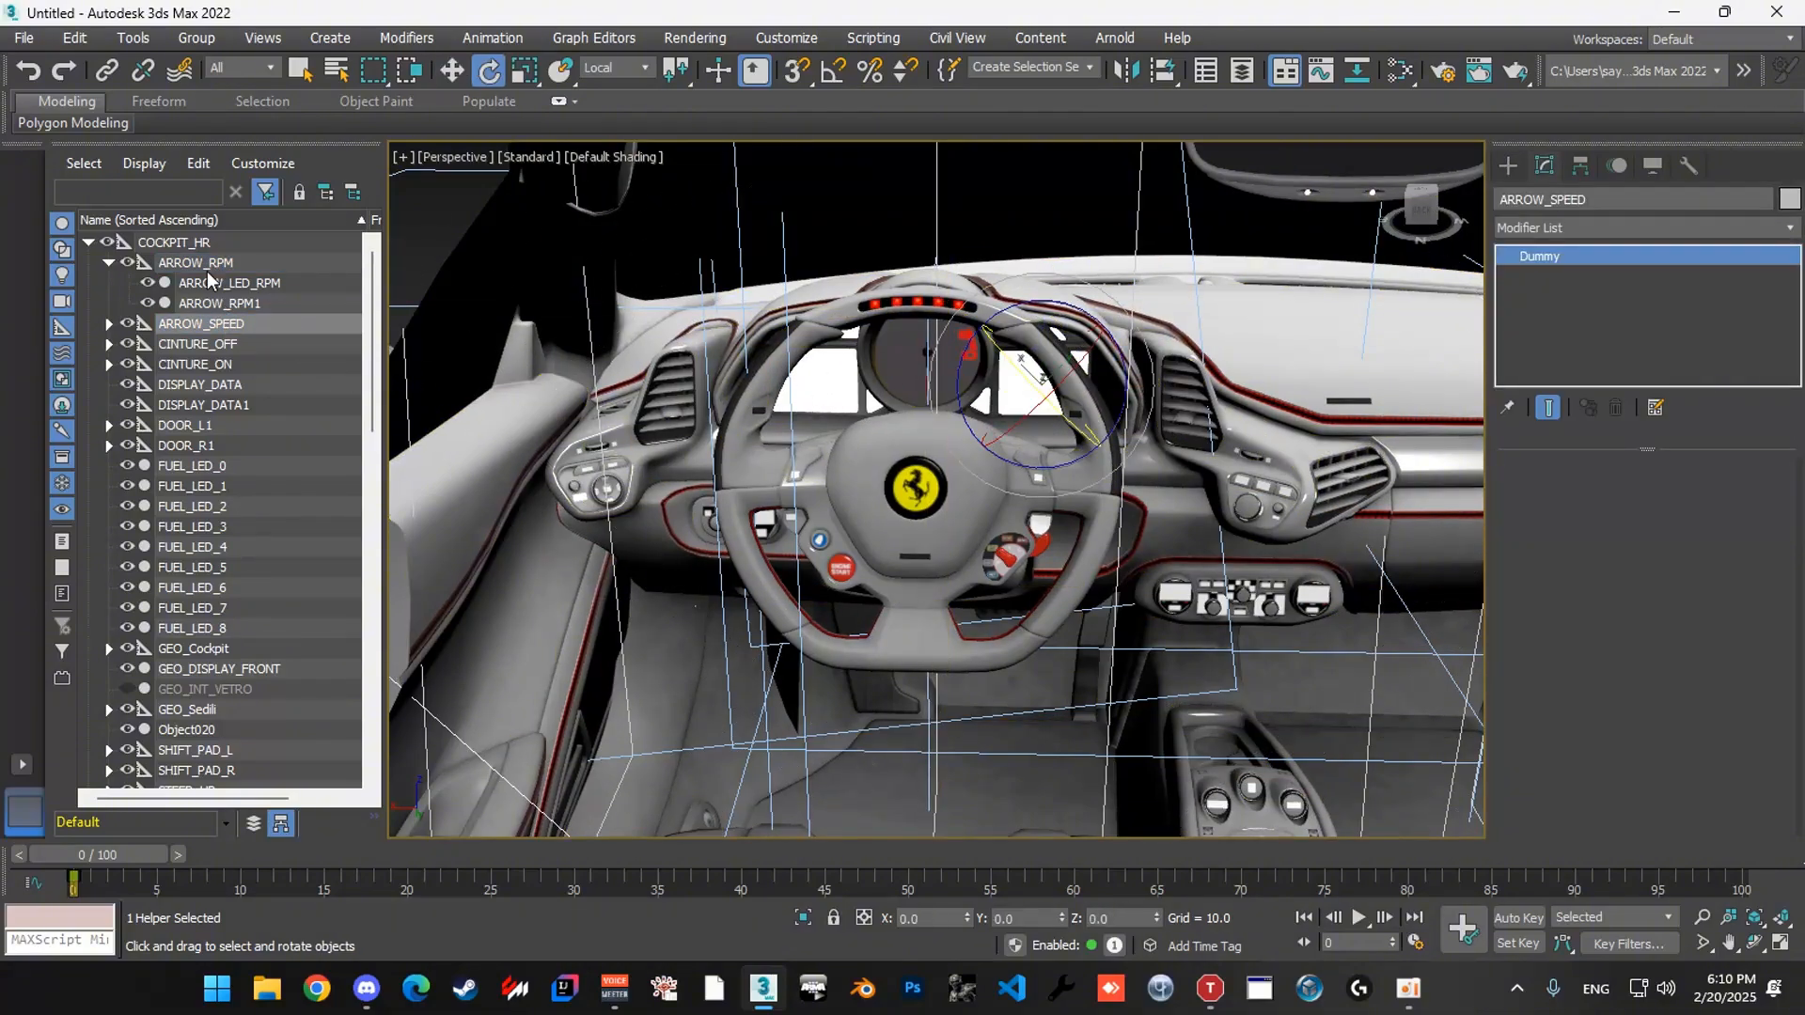
# Reselect ARROW_RPM, try turning it in the plane of the rev counter dial, and undo the rotation.
pyautogui.click(198, 263)
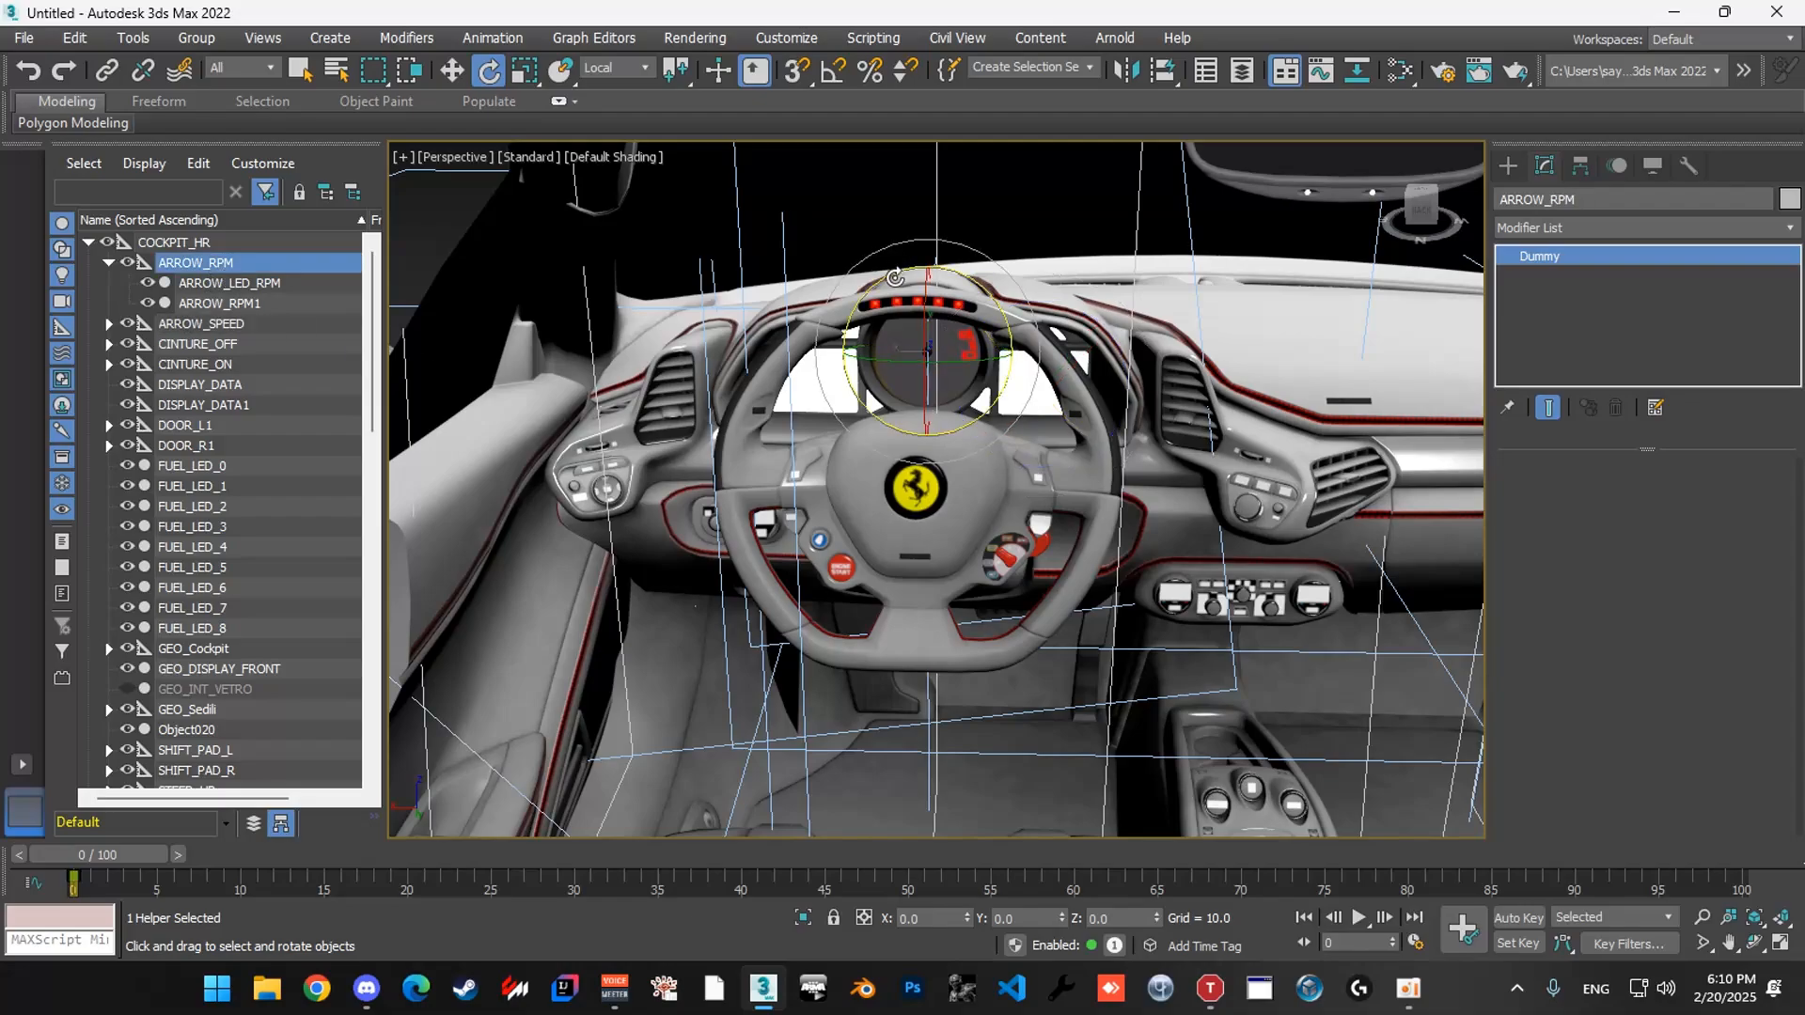
pyautogui.moveTo(925, 267); pyautogui.dragTo(1131, 263)
pyautogui.hotkey('ctrl', 'z')
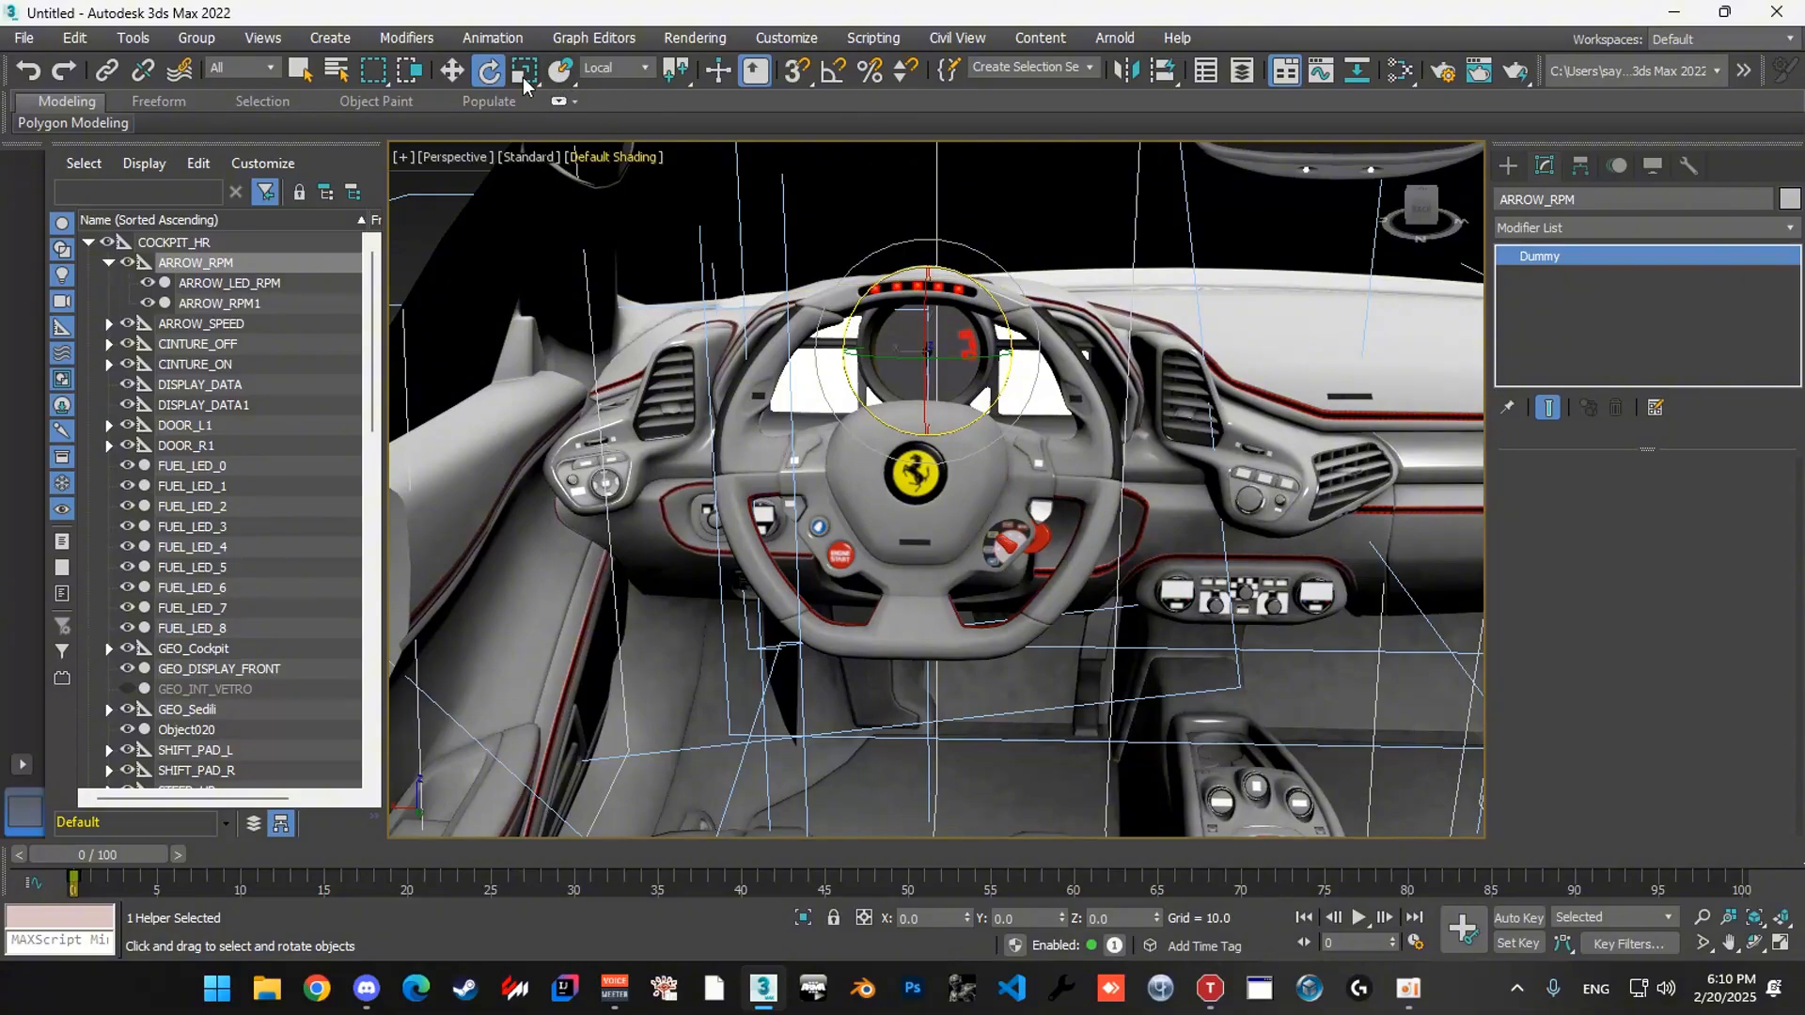
# Choose the Local coordinate system again and test ARROW_RPM's rotation in the dial plane and about another axis.
pyautogui.click(617, 68)
pyautogui.click(597, 150)
pyautogui.keyDown('alt'); pyautogui.moveTo(902, 310); pyautogui.dragTo(914, 308, button='middle'); pyautogui.keyUp('alt')
pyautogui.scroll(1, 931, 306)
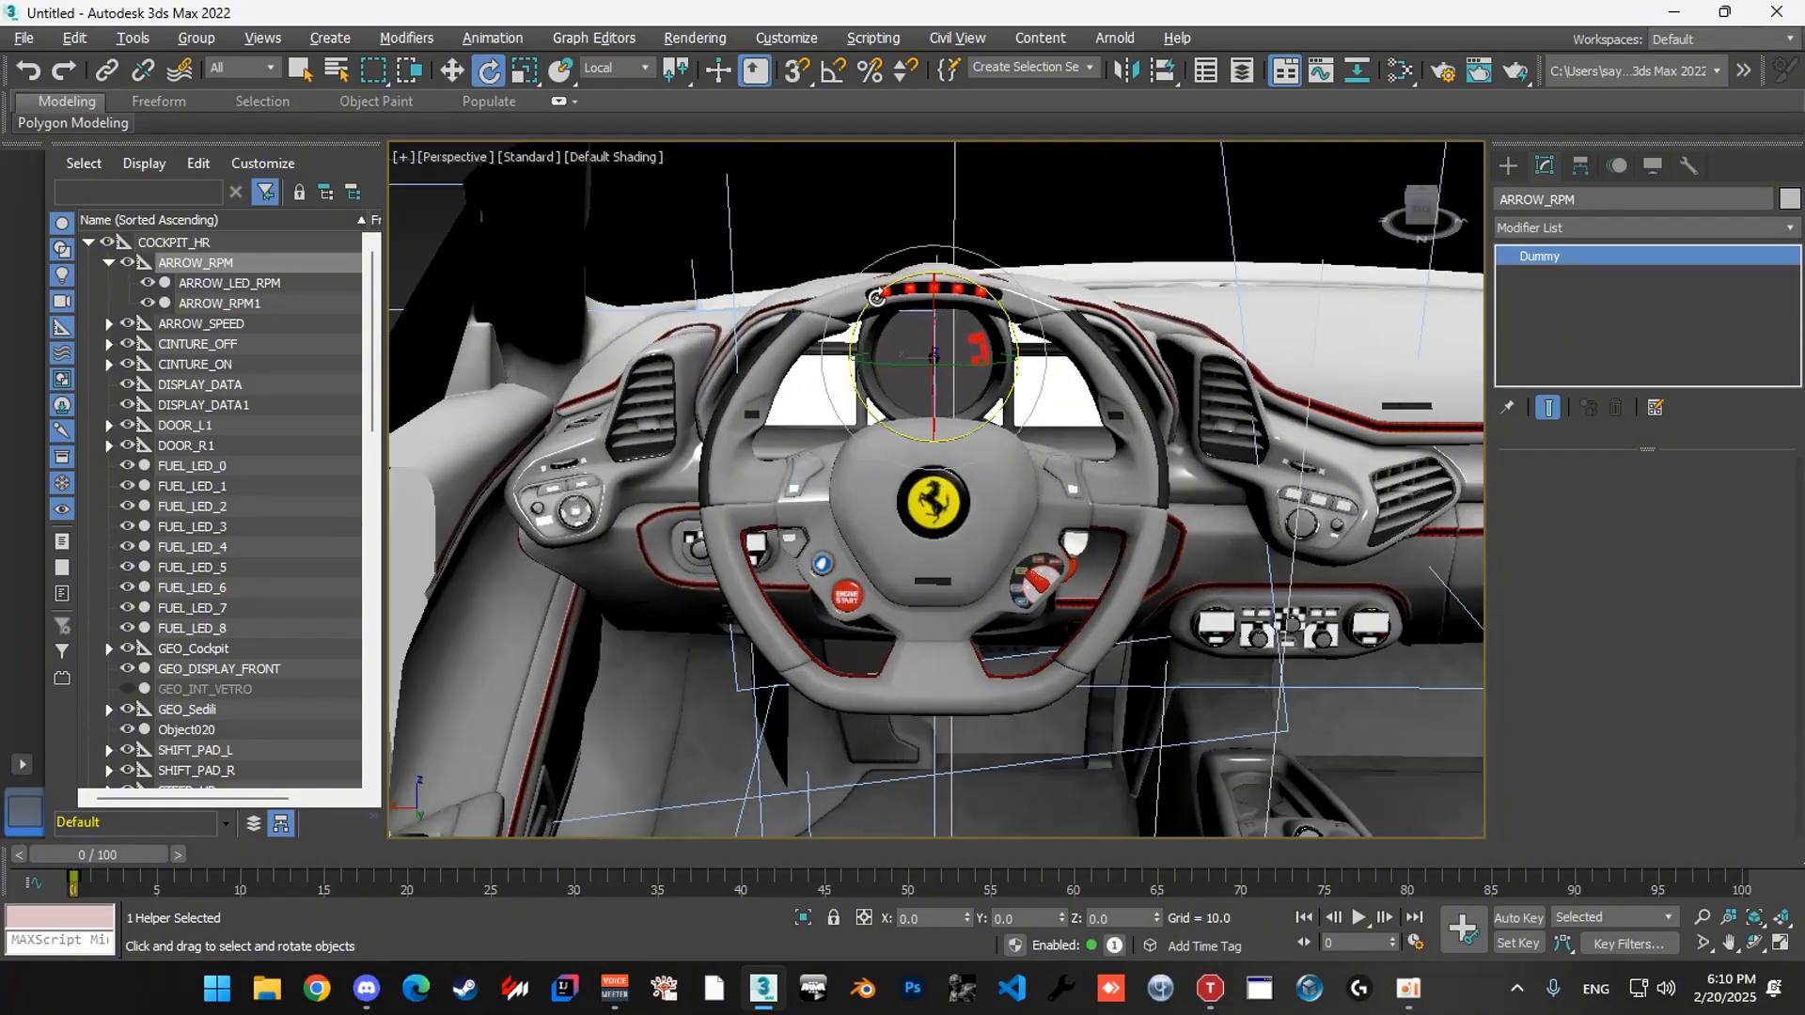
pyautogui.moveTo(942, 272); pyautogui.dragTo(1217, 462)
pyautogui.moveTo(934, 272)
pyautogui.keyDown('alt'); pyautogui.mouseDown(button='middle')
pyautogui.moveTo(907, 318)
pyautogui.moveTo(932, 272)
pyautogui.mouseUp(button='middle'); pyautogui.keyUp('alt')
pyautogui.moveTo(935, 273); pyautogui.dragTo(576, 344)
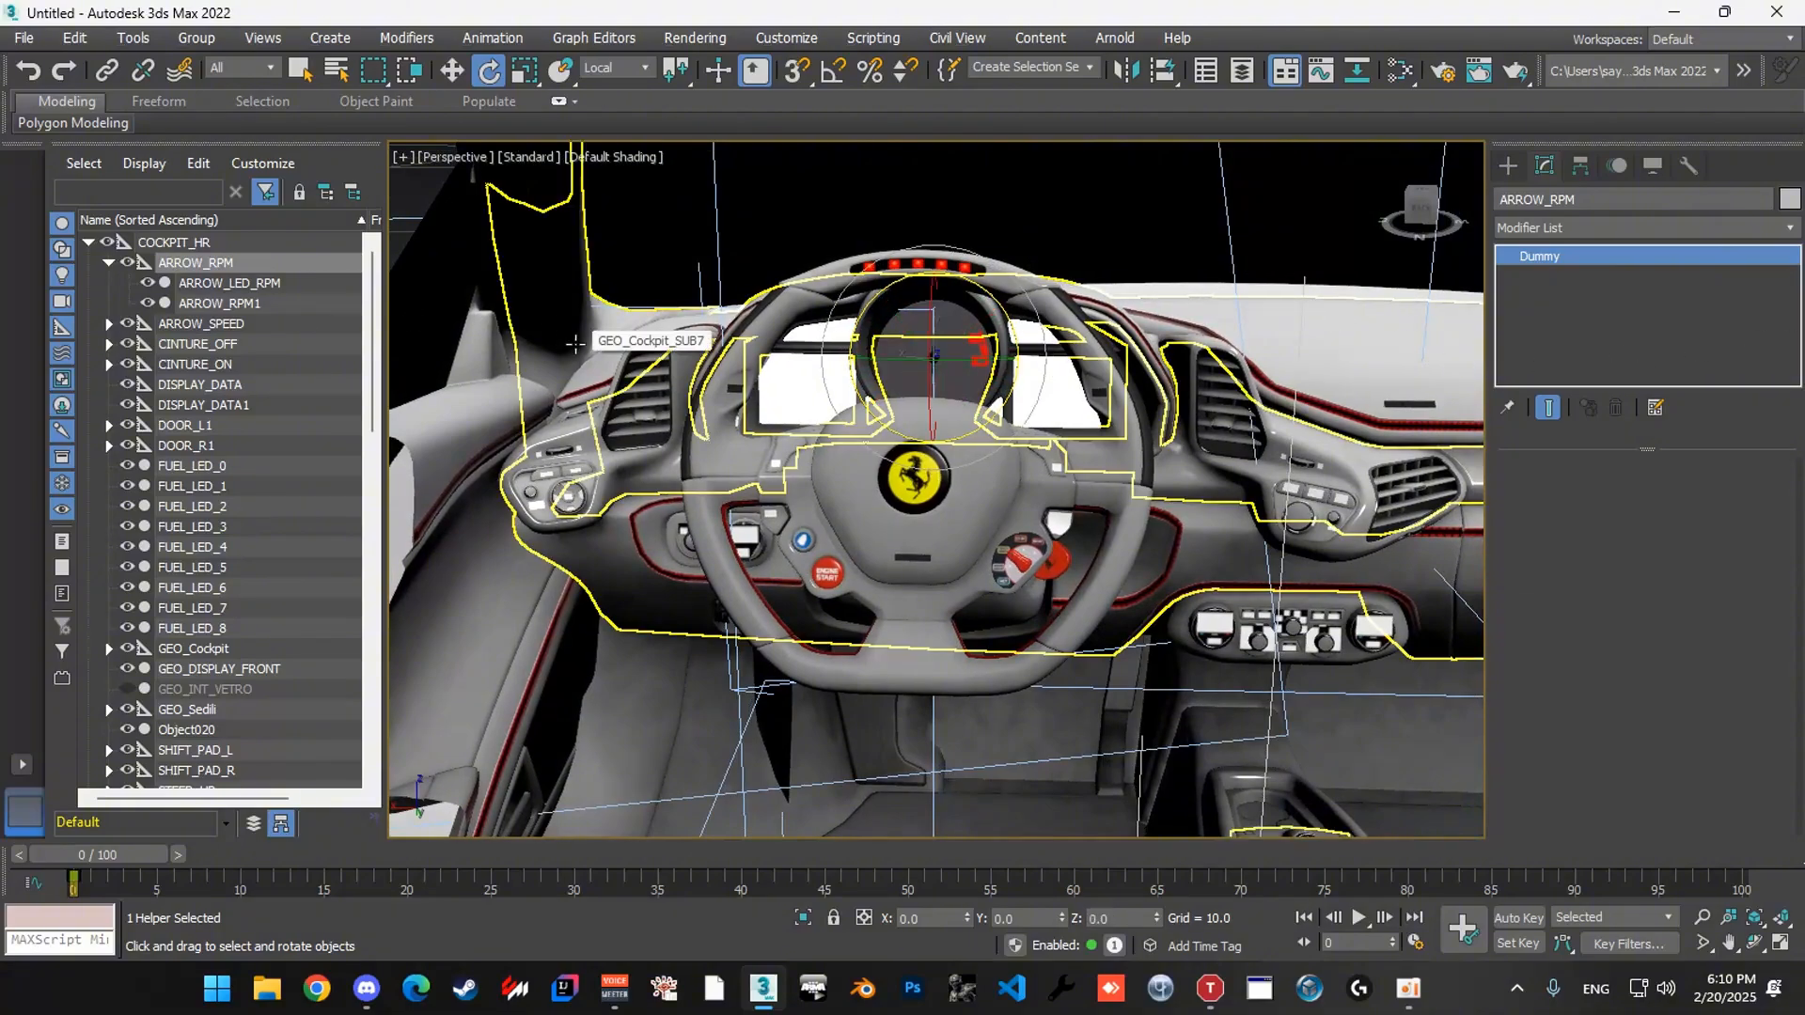
pyautogui.moveTo(961, 359); pyautogui.dragTo(1067, 360)
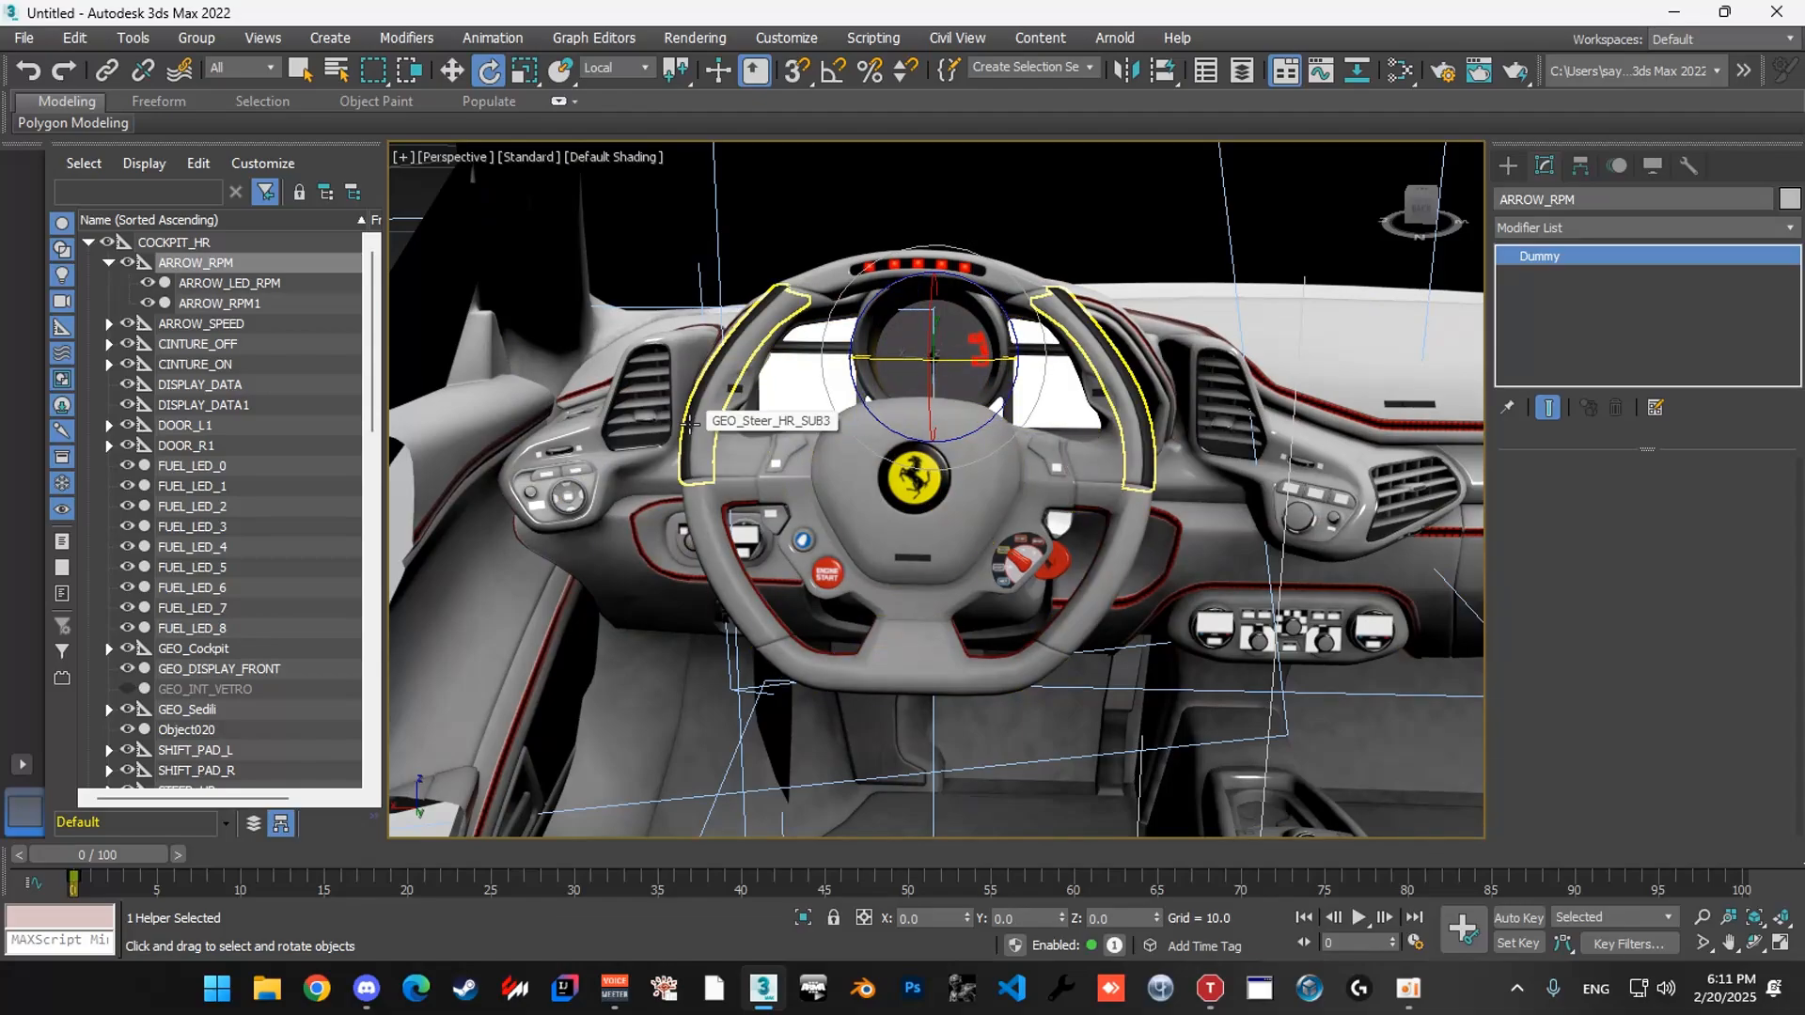
# Separate the ARROW_RPM helper from its needle meshes at X 7.154 and scale it uniformly to about 44%.
pyautogui.click(240, 284)
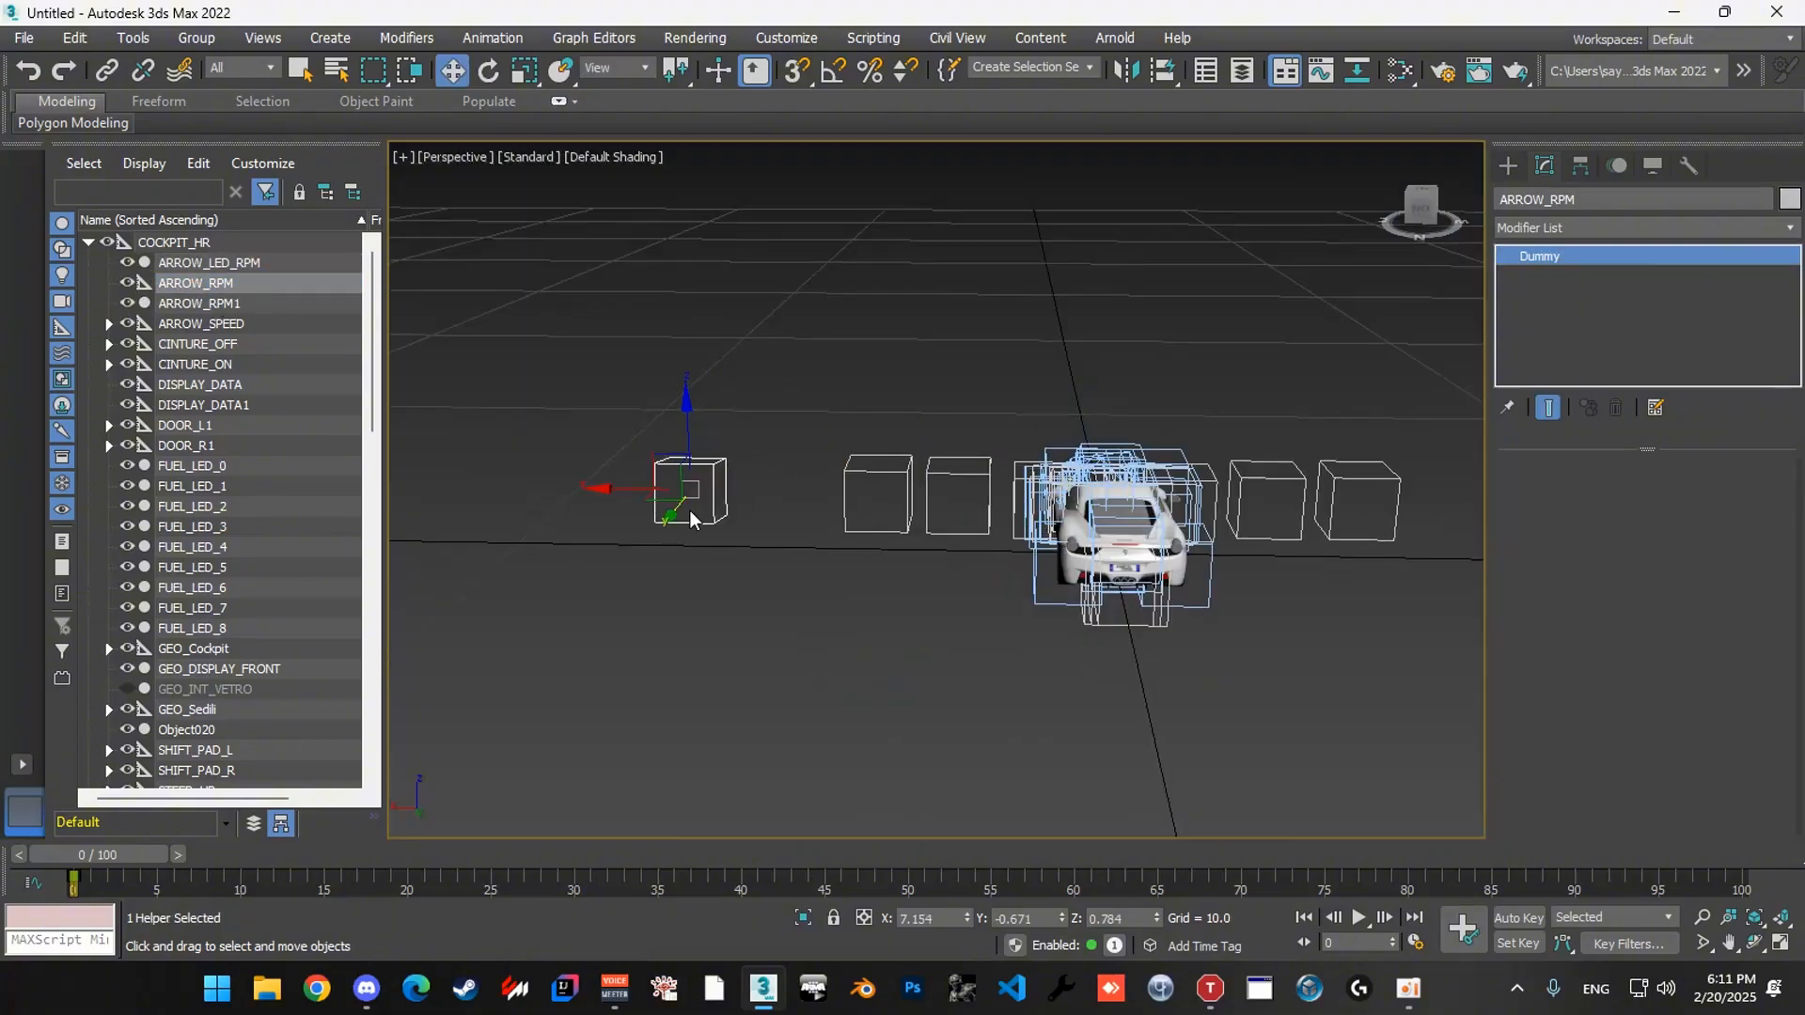
pyautogui.scroll(9, 697, 480)
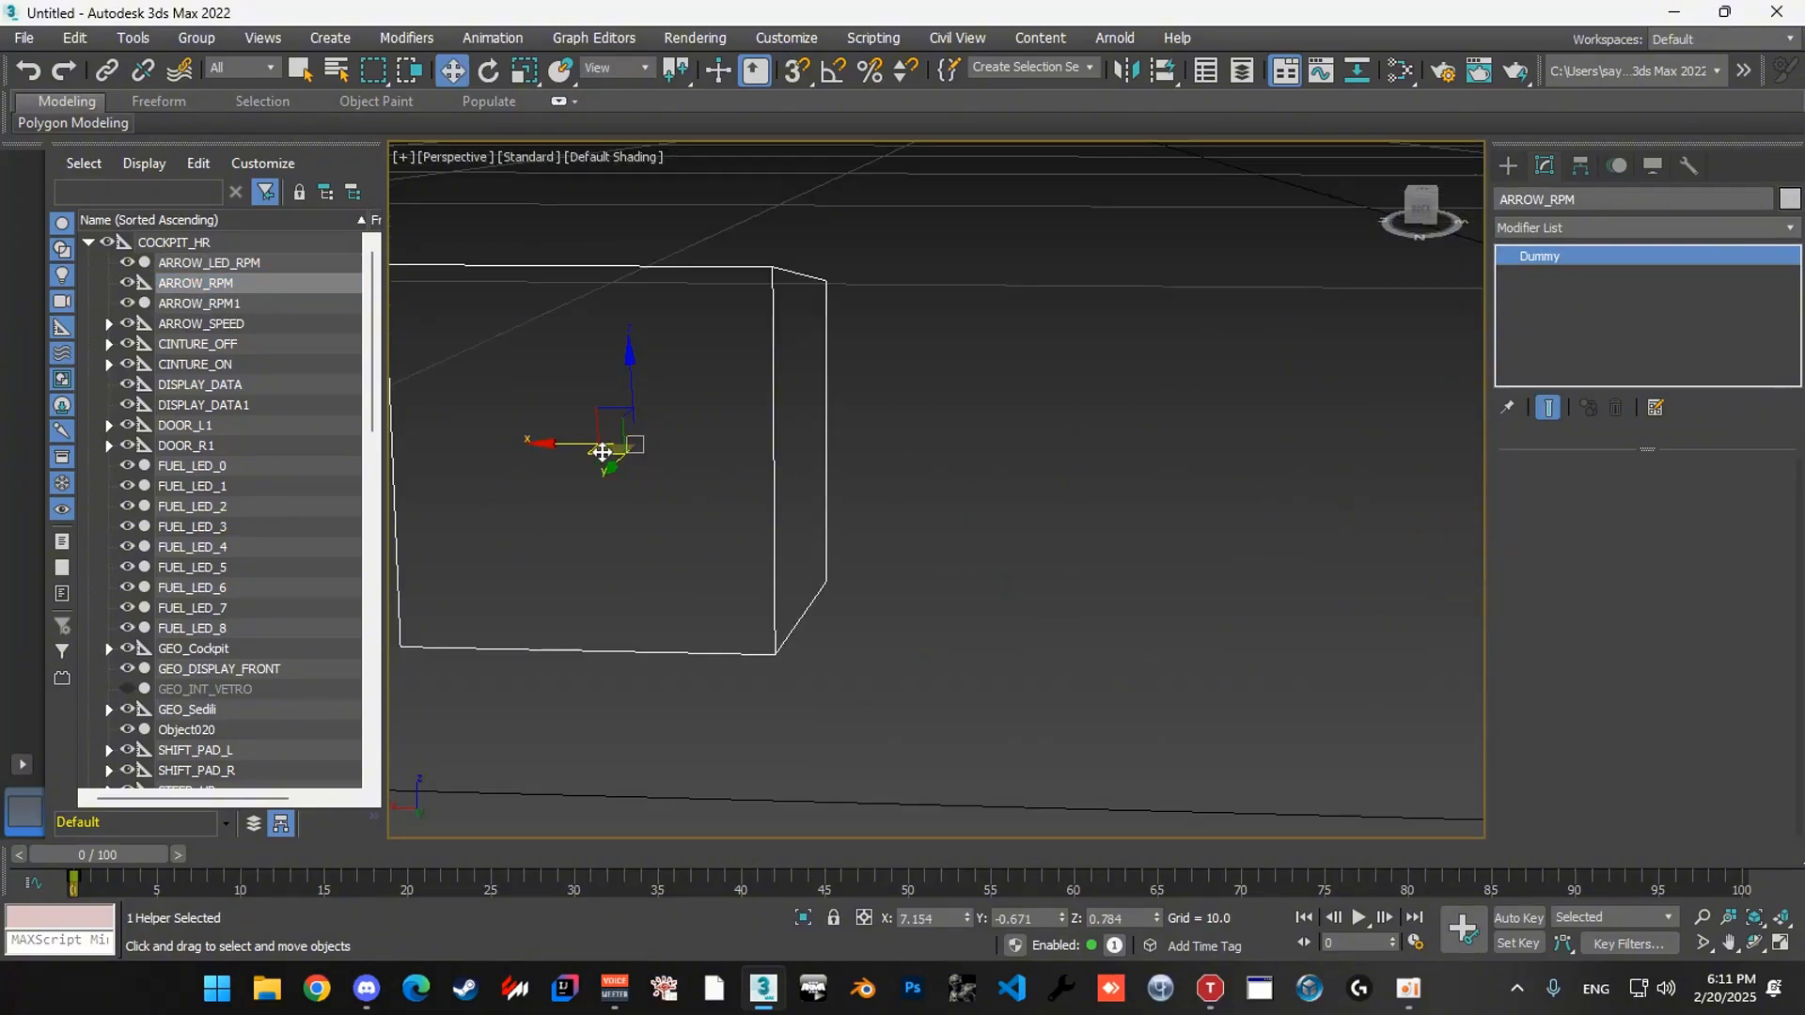
pyautogui.keyDown('alt'); pyautogui.moveTo(602, 453); pyautogui.dragTo(742, 489, button='middle'); pyautogui.keyUp('alt')
pyautogui.press('r')
pyautogui.moveTo(753, 445); pyautogui.dragTo(711, 602)
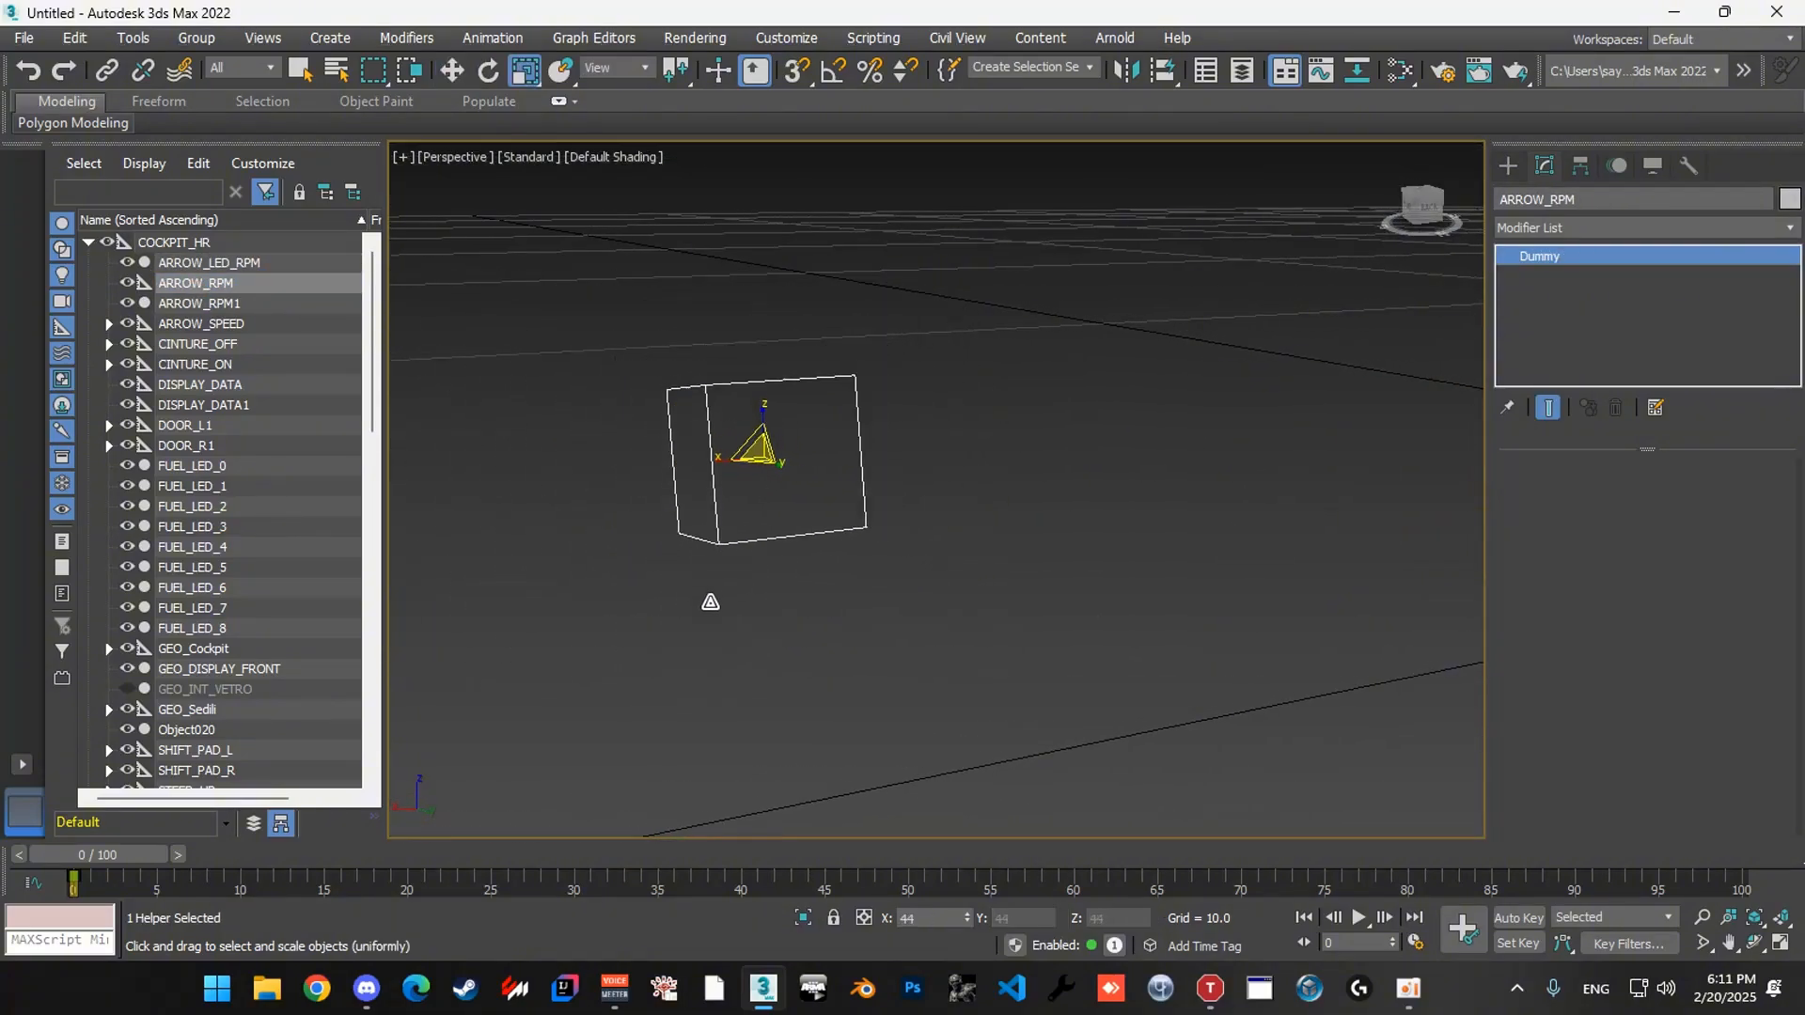
pyautogui.keyDown('alt'); pyautogui.moveTo(710, 602); pyautogui.dragTo(870, 492, button='middle'); pyautogui.keyUp('alt')
pyautogui.press('w')
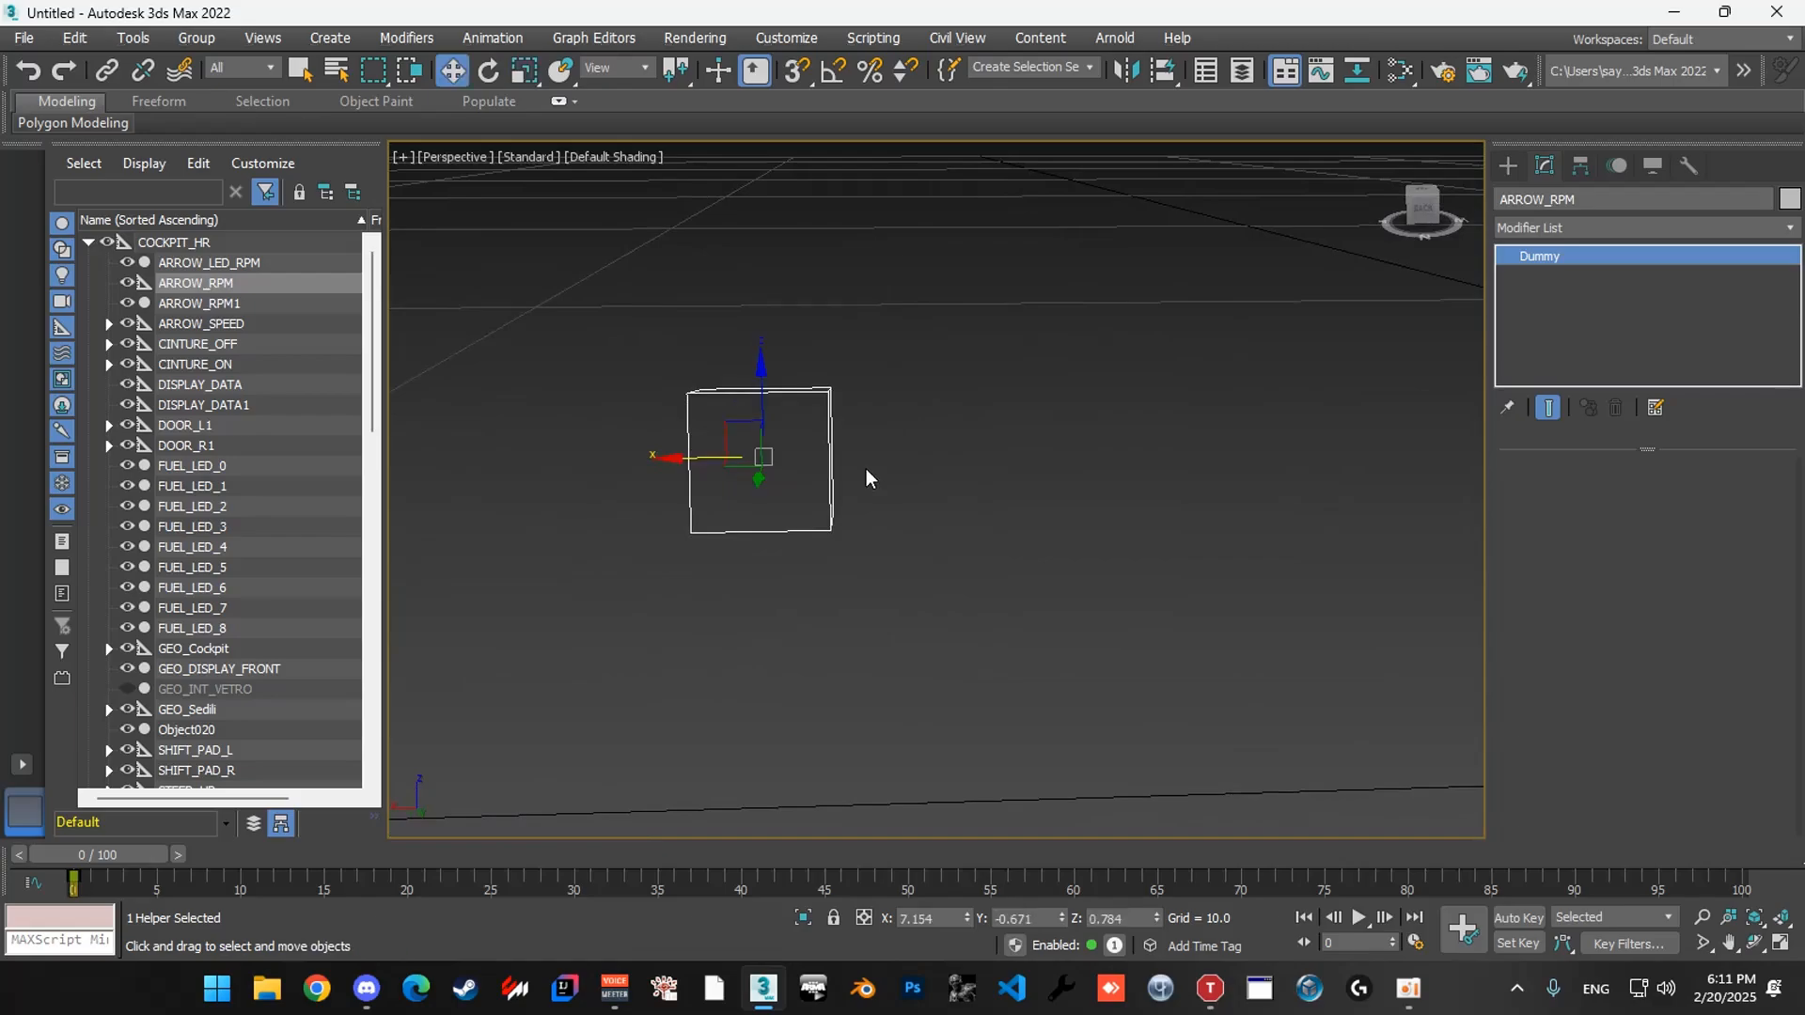
# Hide everything in the scene except ARROW_LED_RPM, ARROW_RPM and ARROW_RPM1.
pyautogui.click(222, 303)
pyautogui.keyDown('ctrl'); pyautogui.click(209, 263); pyautogui.keyUp('ctrl')
pyautogui.scroll(-2, 743, 413)
pyautogui.rightClick(737, 409)
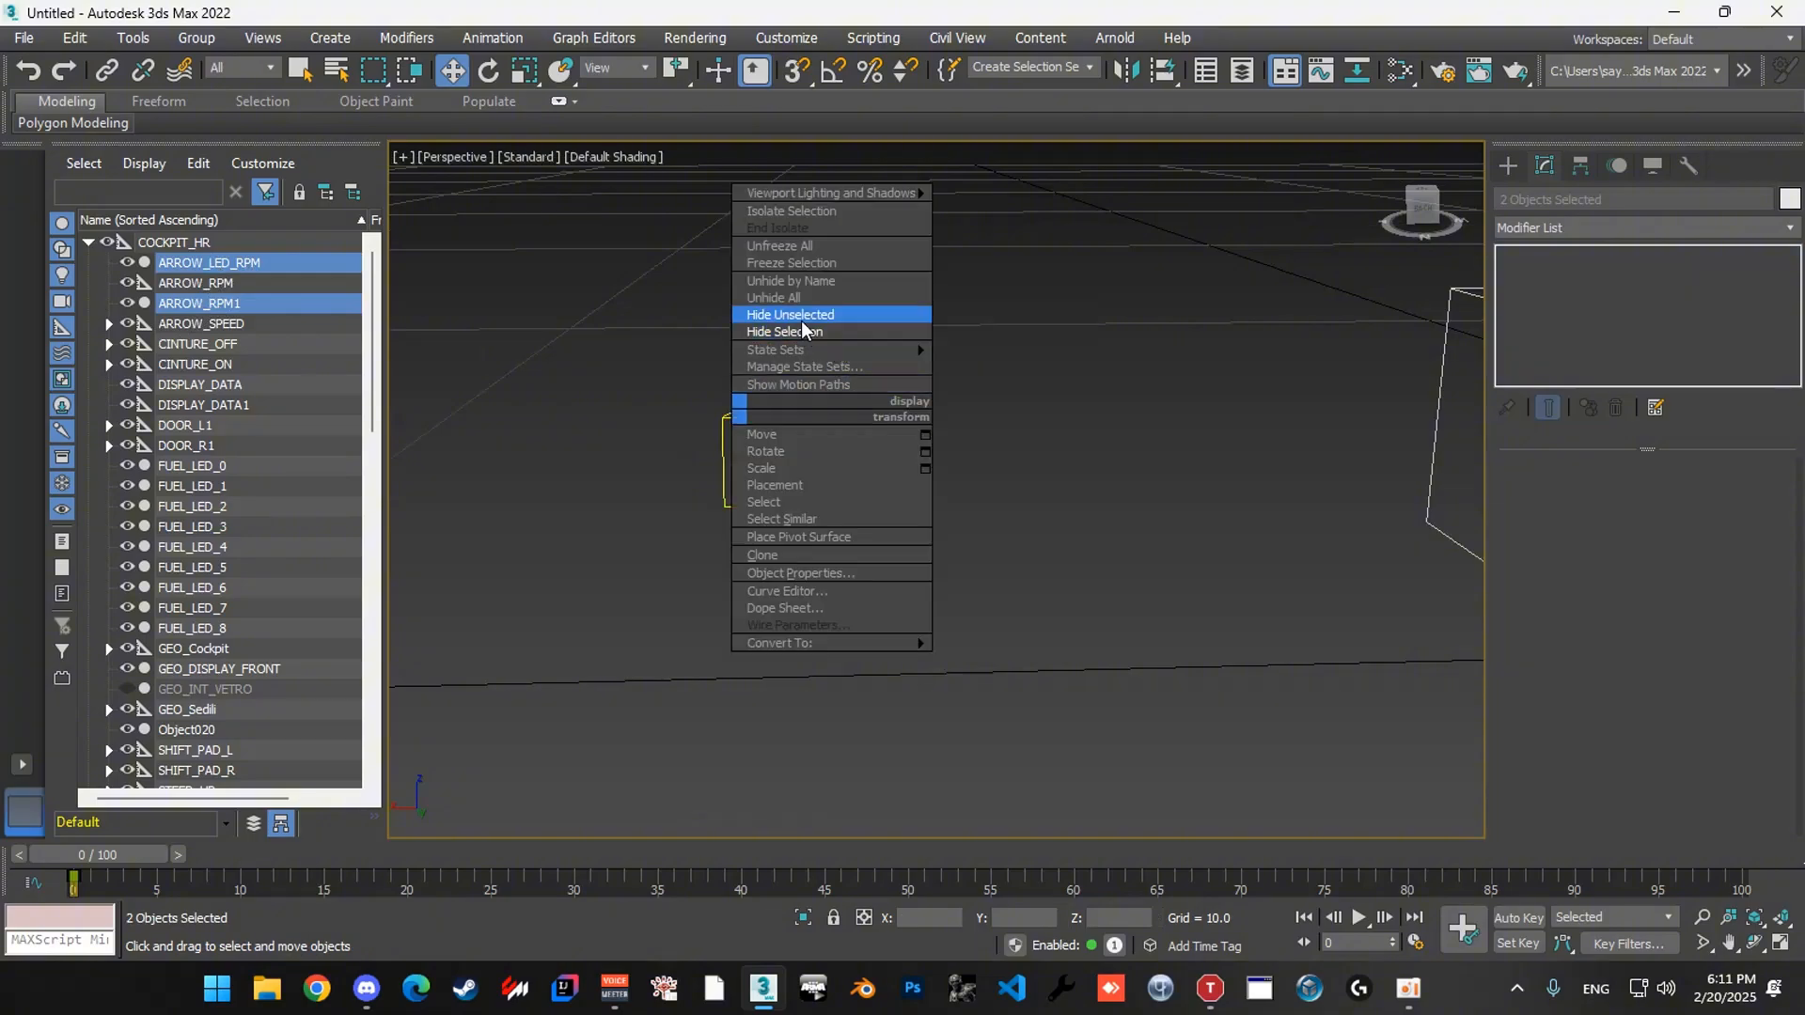
pyautogui.click(802, 320)
pyautogui.scroll(-5, 1034, 342)
pyautogui.hotkey('ctrl', 'z')
pyautogui.keyDown('ctrl'); pyautogui.click(235, 284); pyautogui.keyUp('ctrl')
pyautogui.rightClick(969, 346)
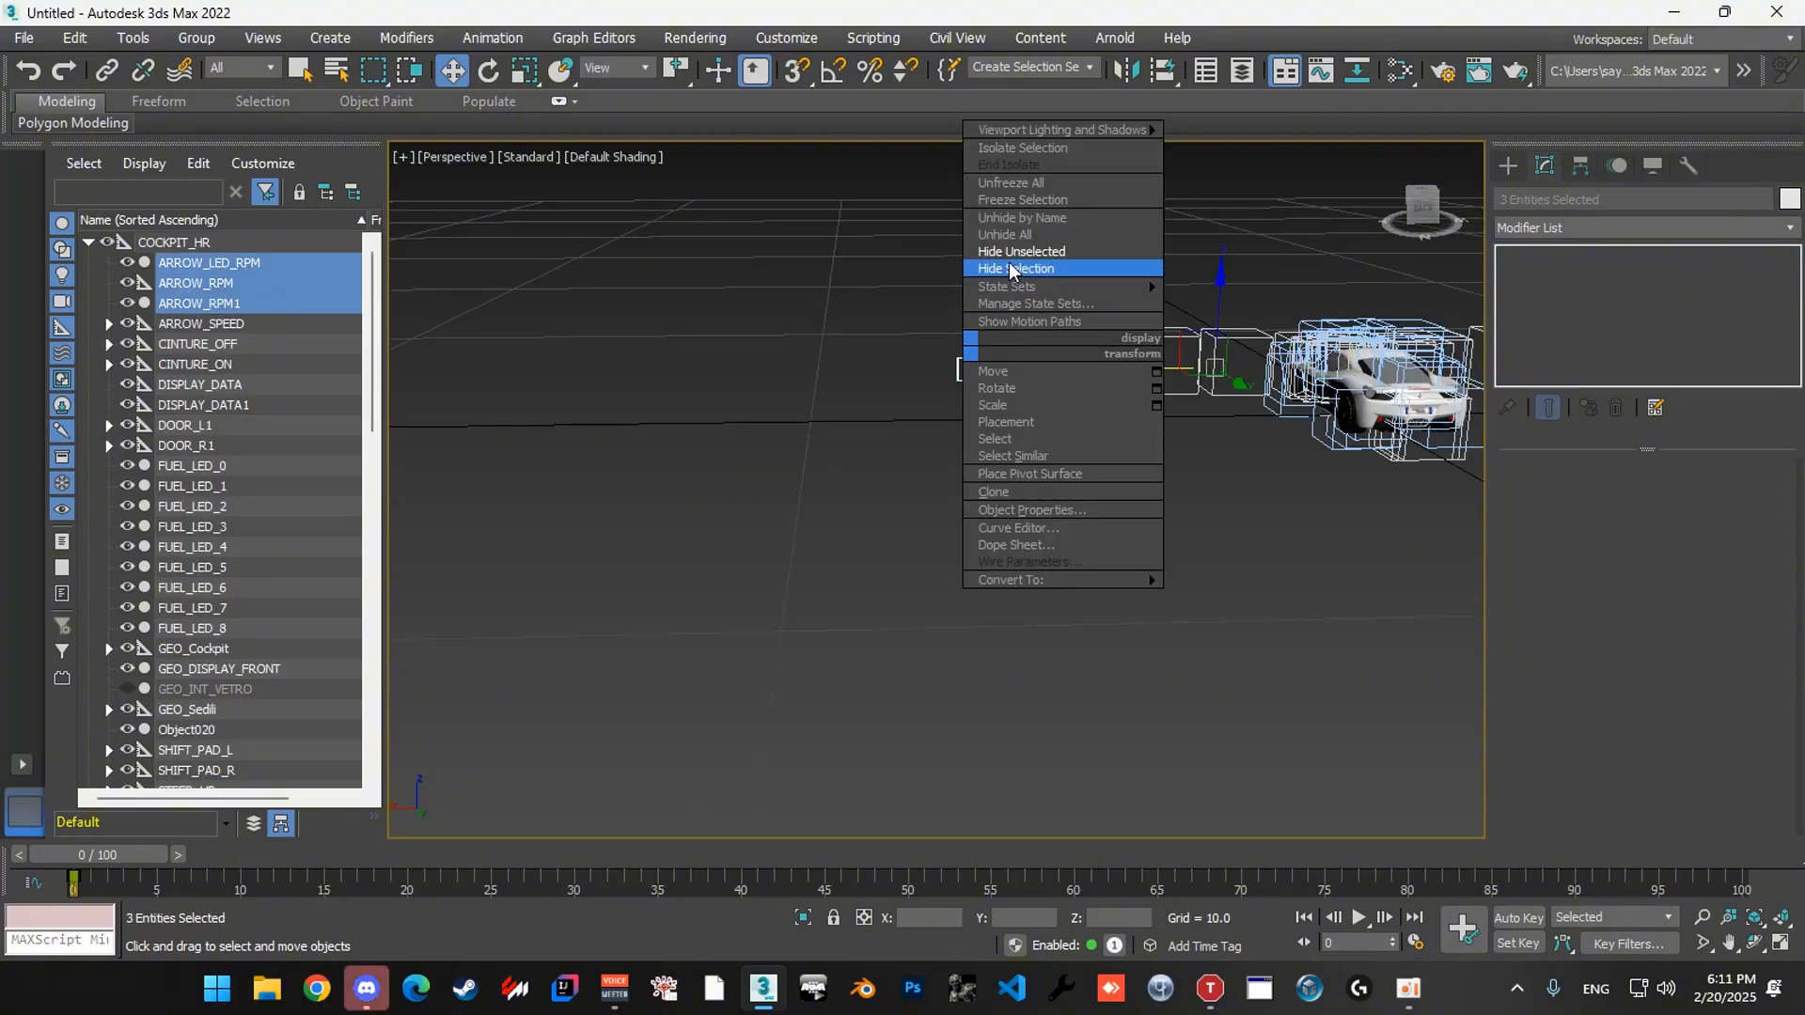
pyautogui.click(1044, 252)
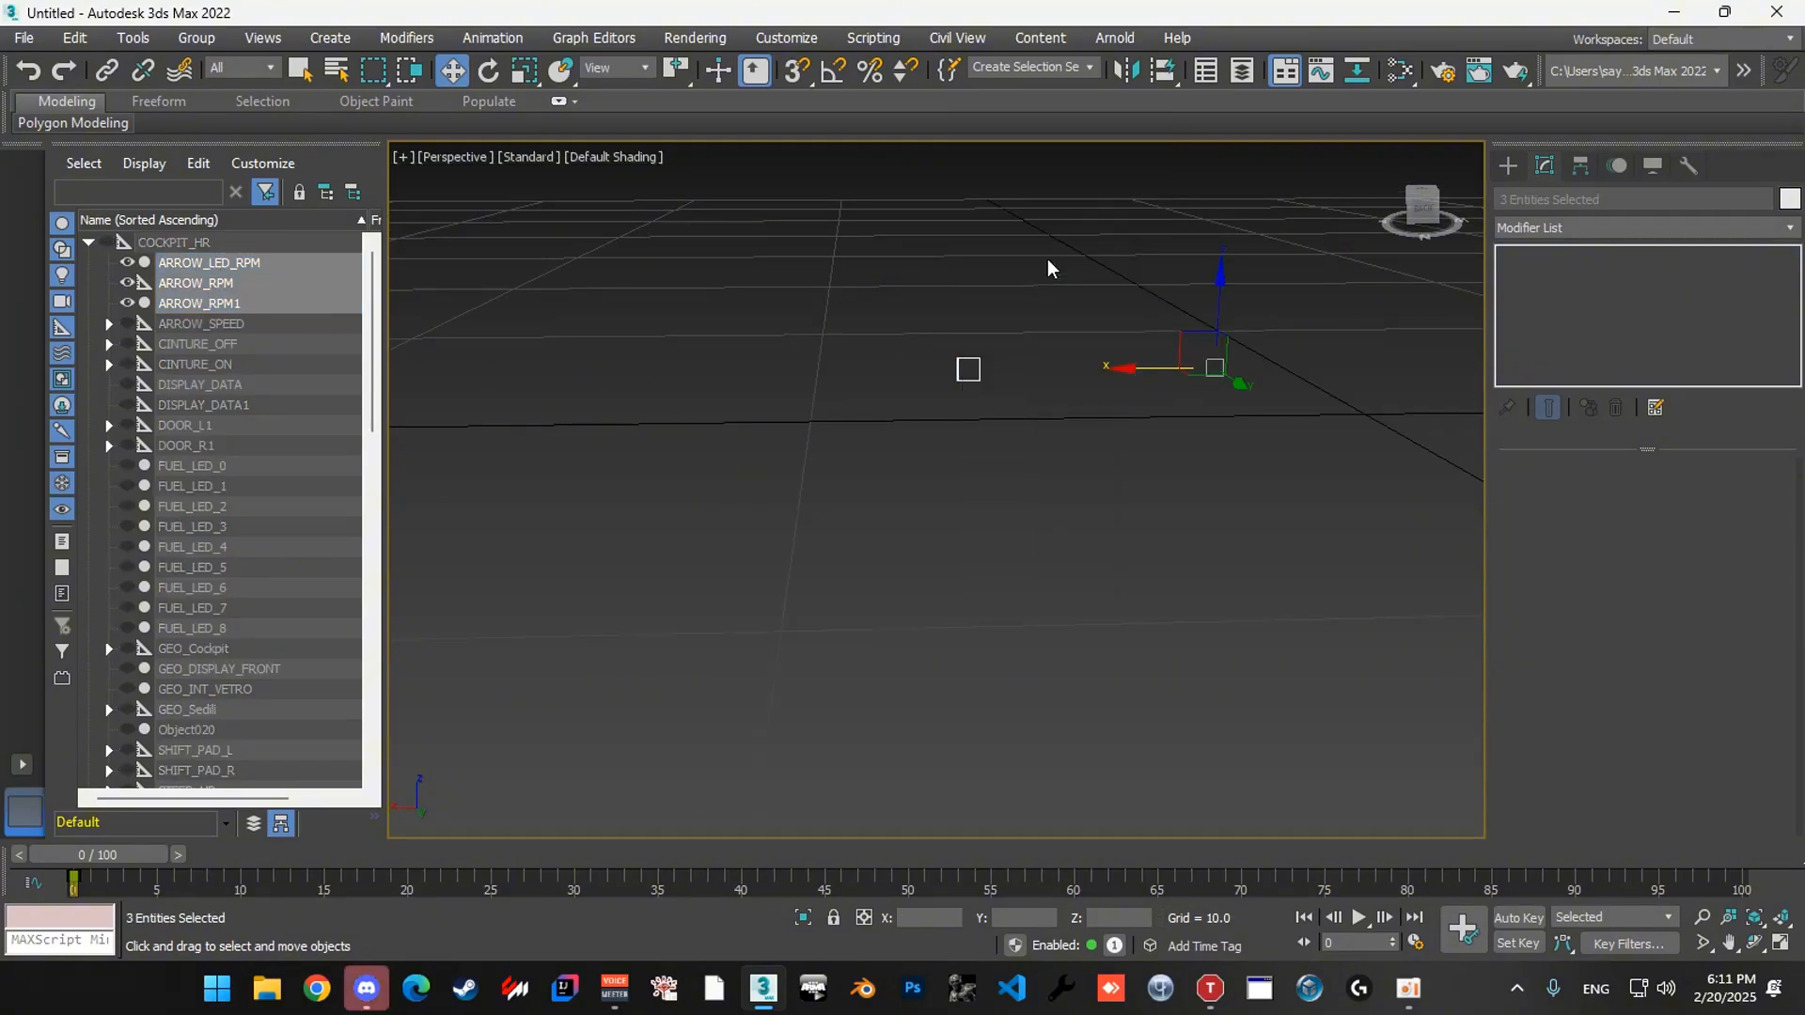
# Select the ARROW_RPM helper and align it to the pivot of the rev counter needle mesh.
pyautogui.scroll(2, 1047, 260)
pyautogui.click(906, 465)
pyautogui.click(866, 368)
pyautogui.scroll(2, 771, 430)
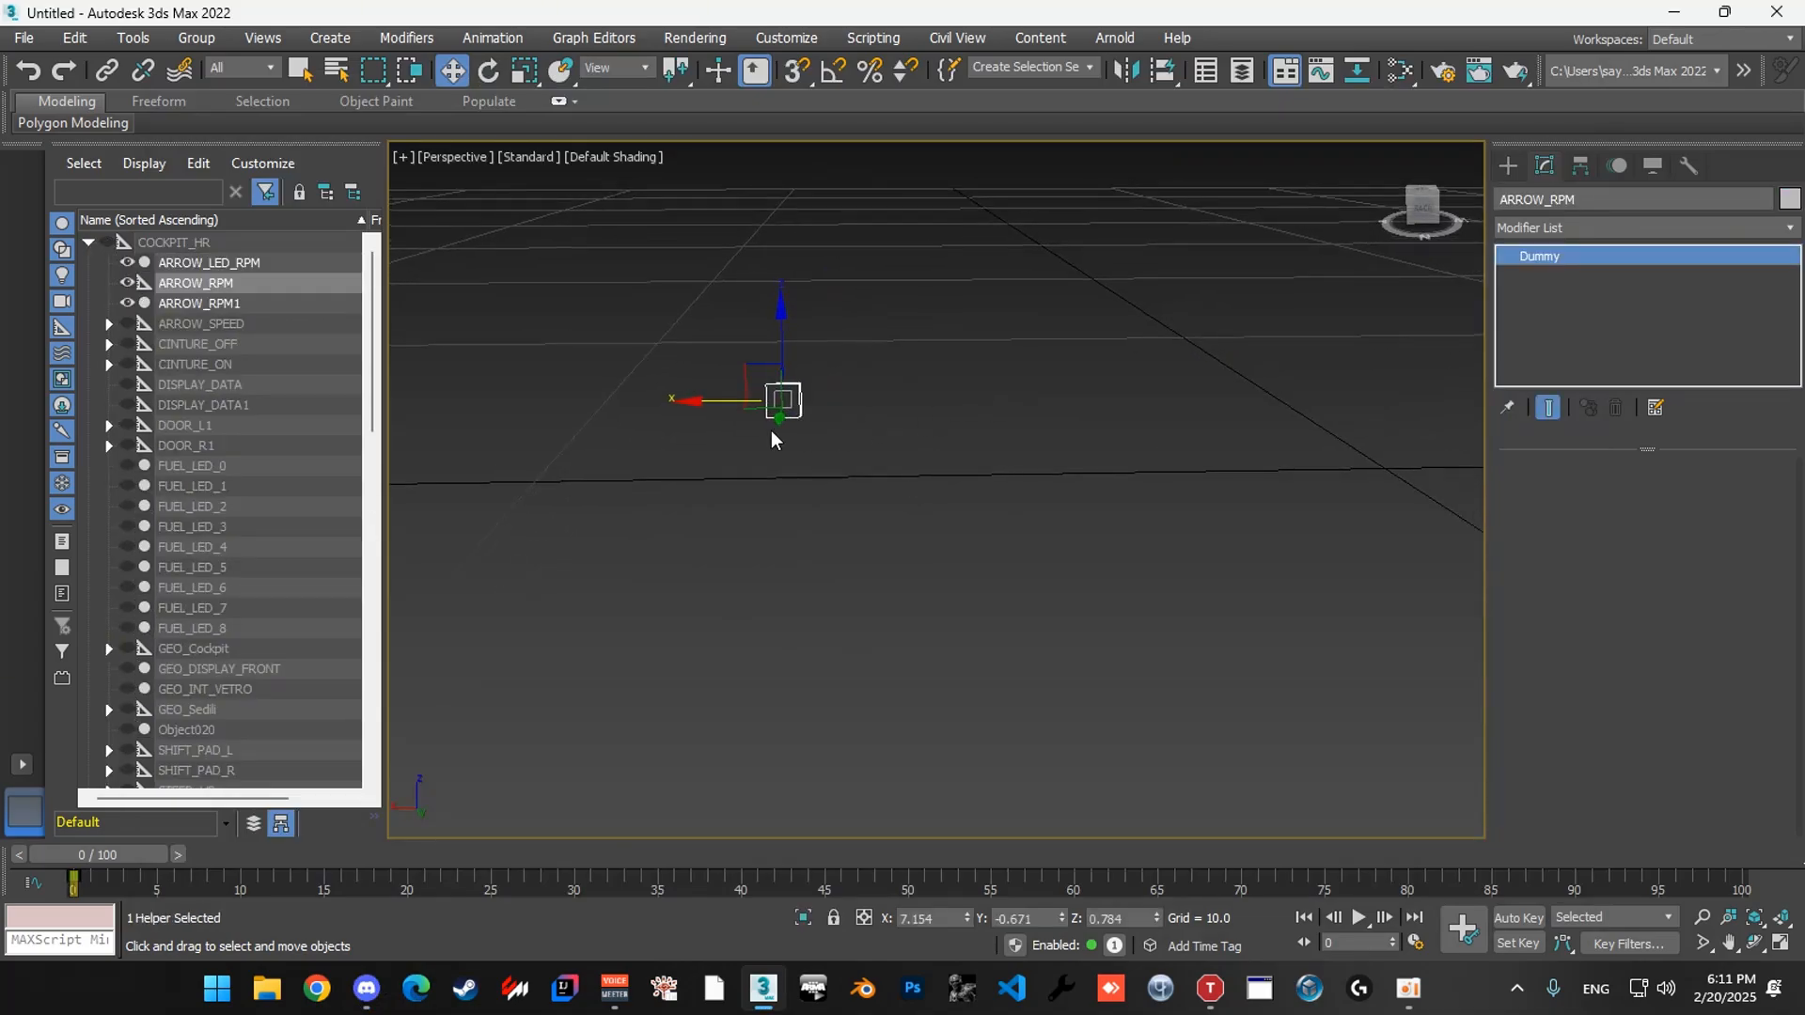
pyautogui.scroll(6, 922, 467)
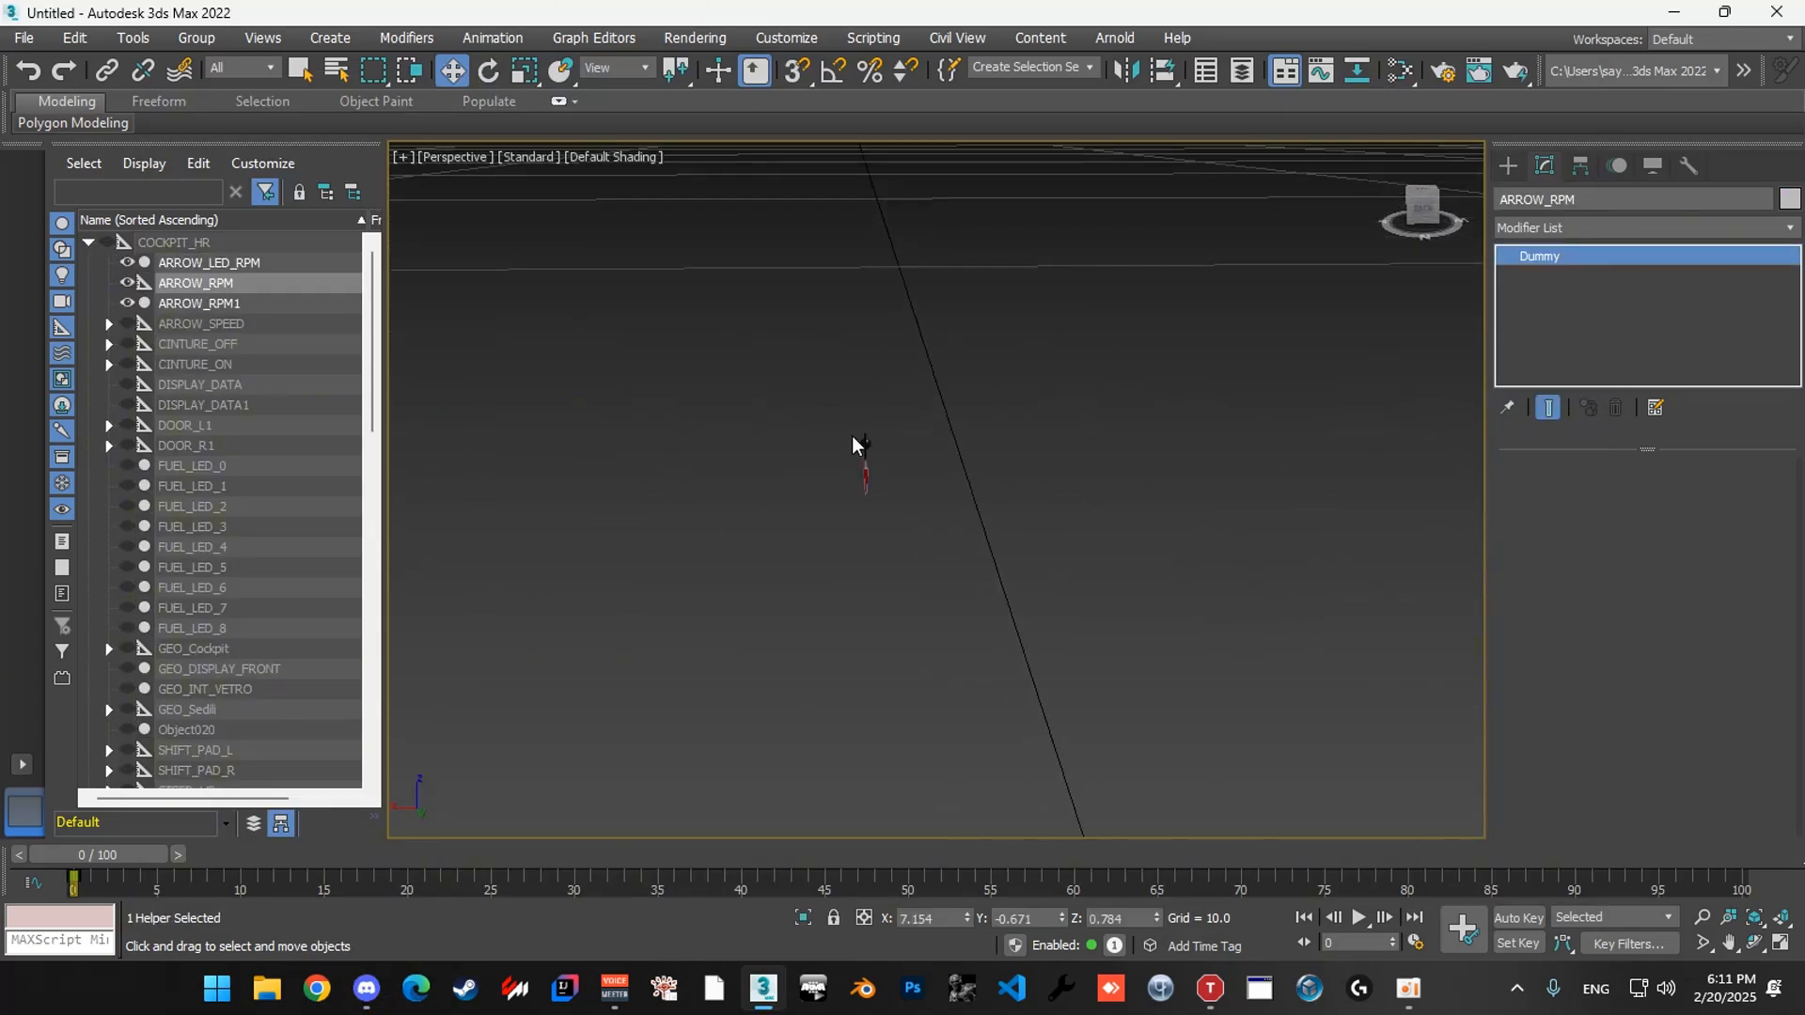
pyautogui.hotkey('alt', 'a')
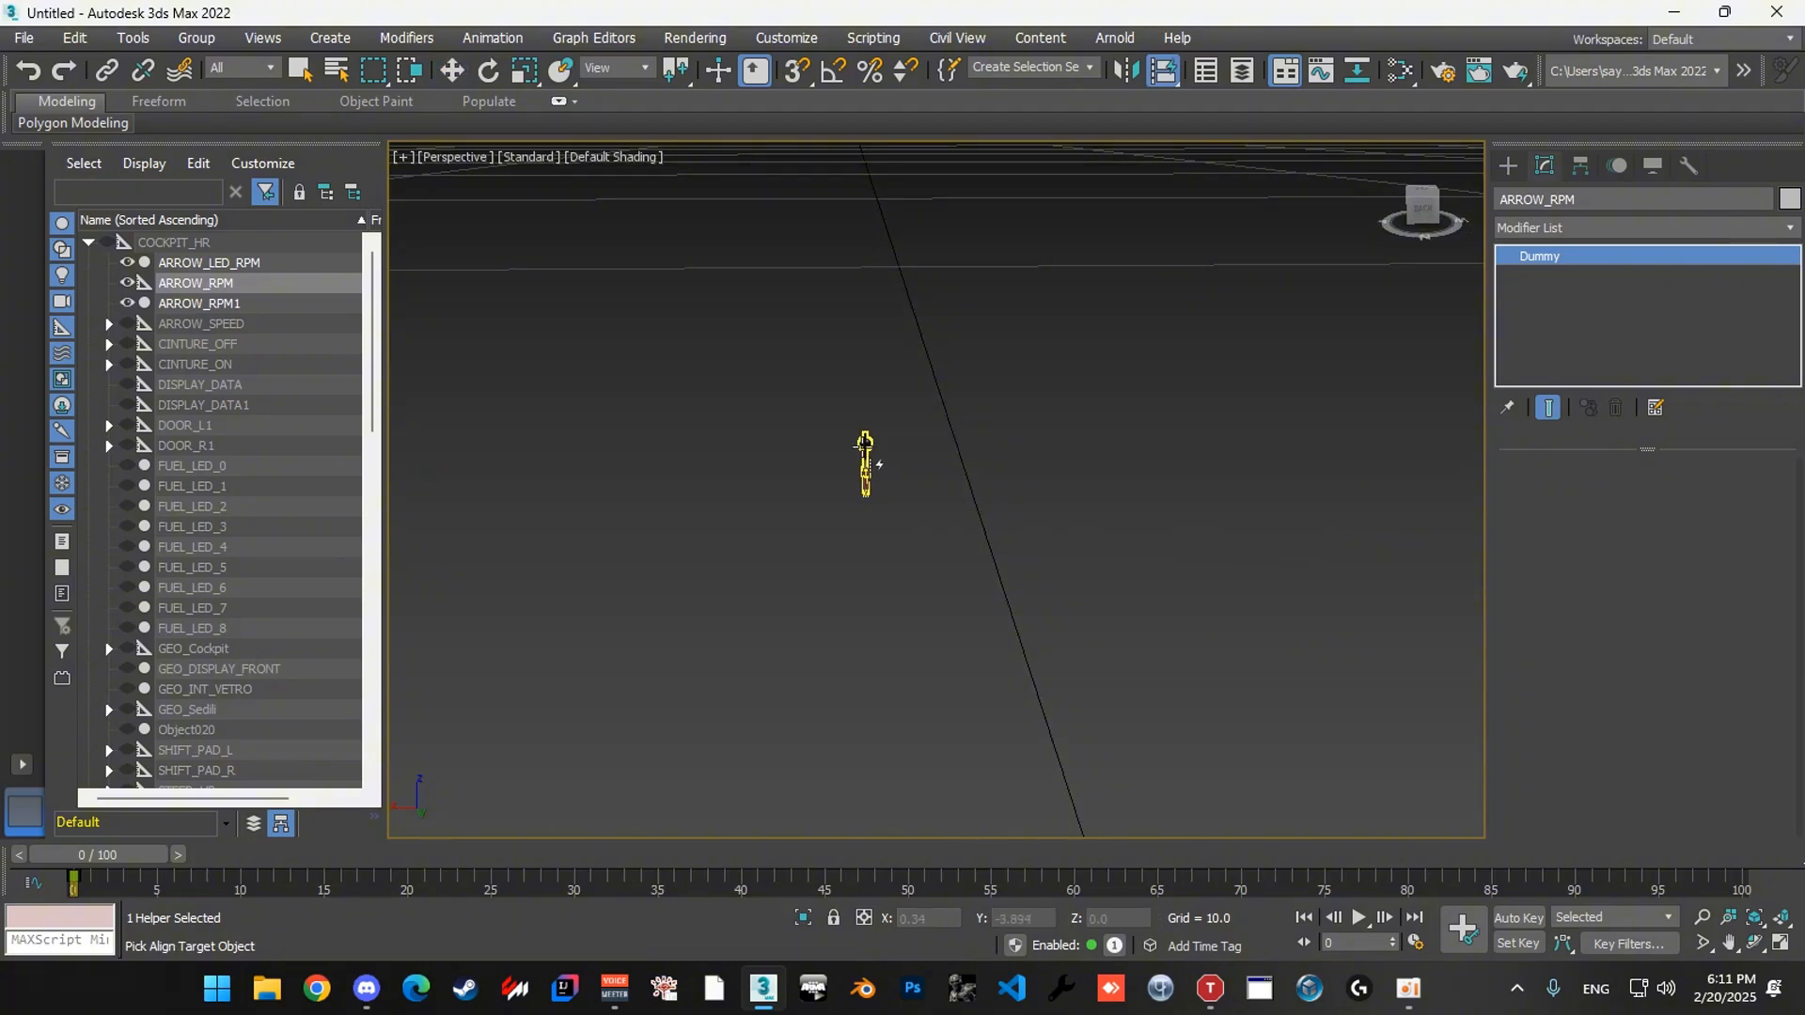
pyautogui.press('w')
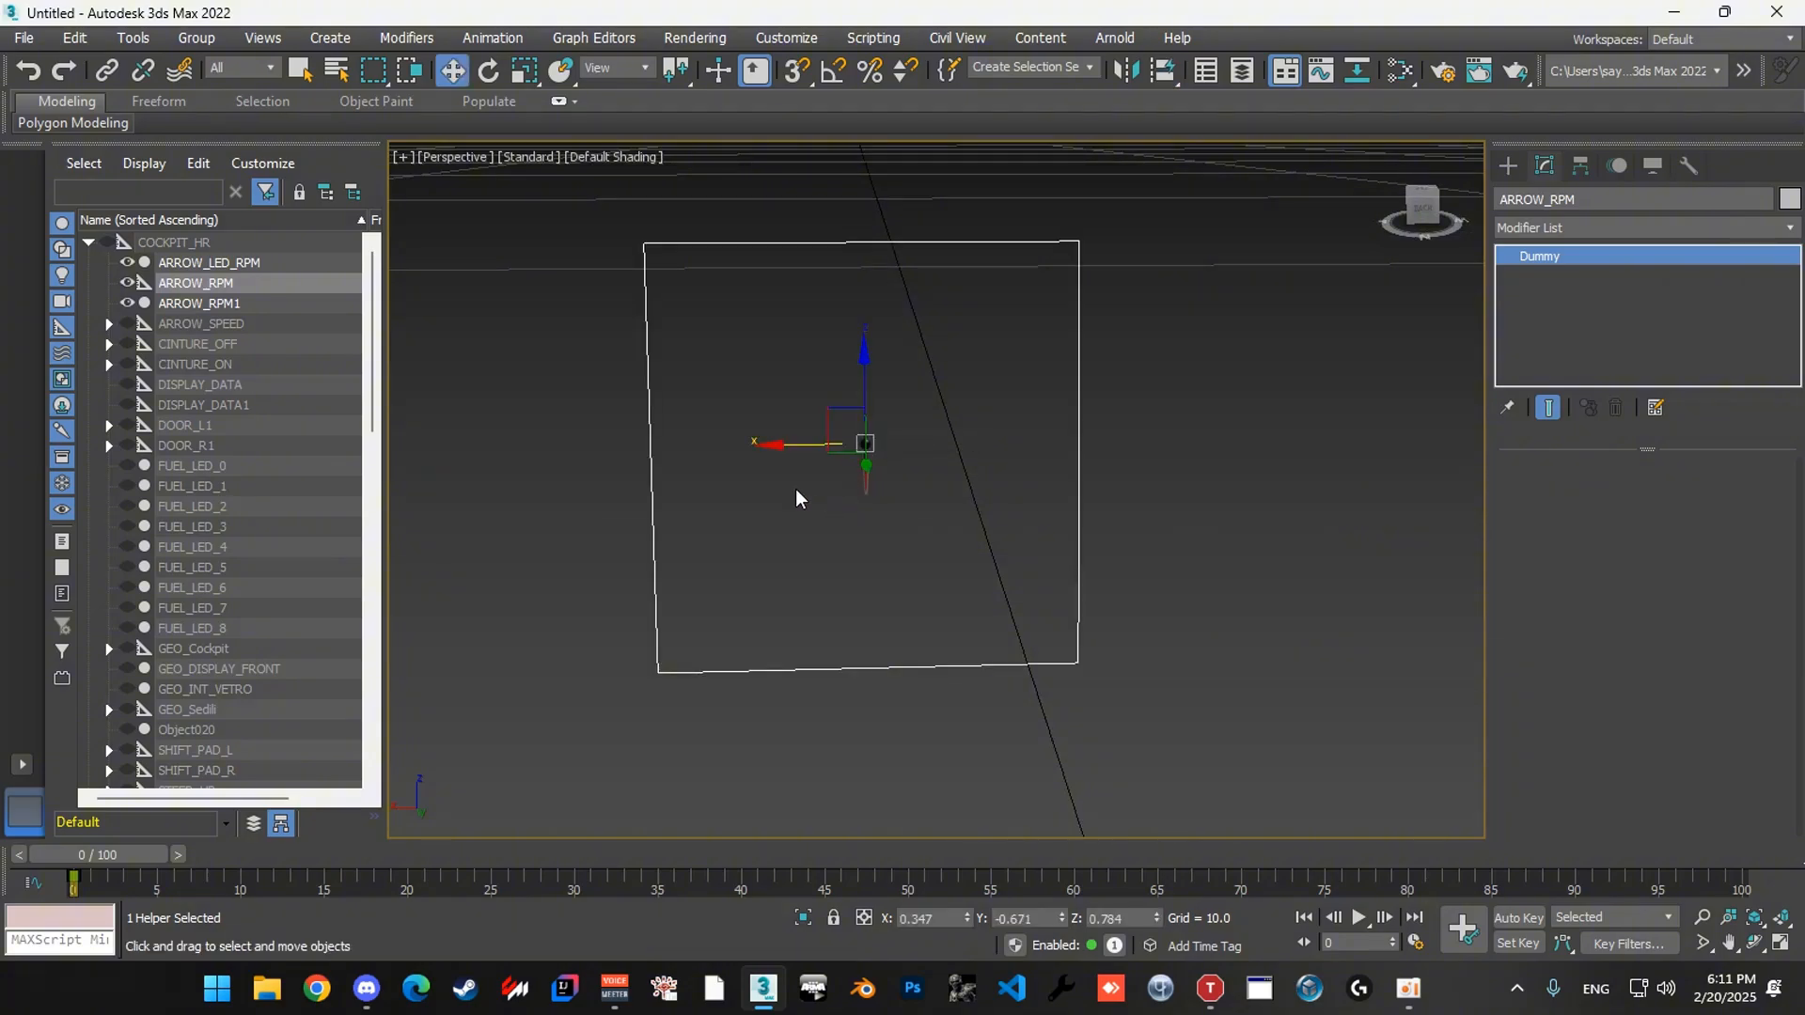
# Switch the viewport to an orthographic projection and try moving the ARROW_RPM helper down to Z 0.741.
pyautogui.keyDown('alt'); pyautogui.moveTo(796, 498); pyautogui.dragTo(892, 484, button='middle'); pyautogui.keyUp('alt')
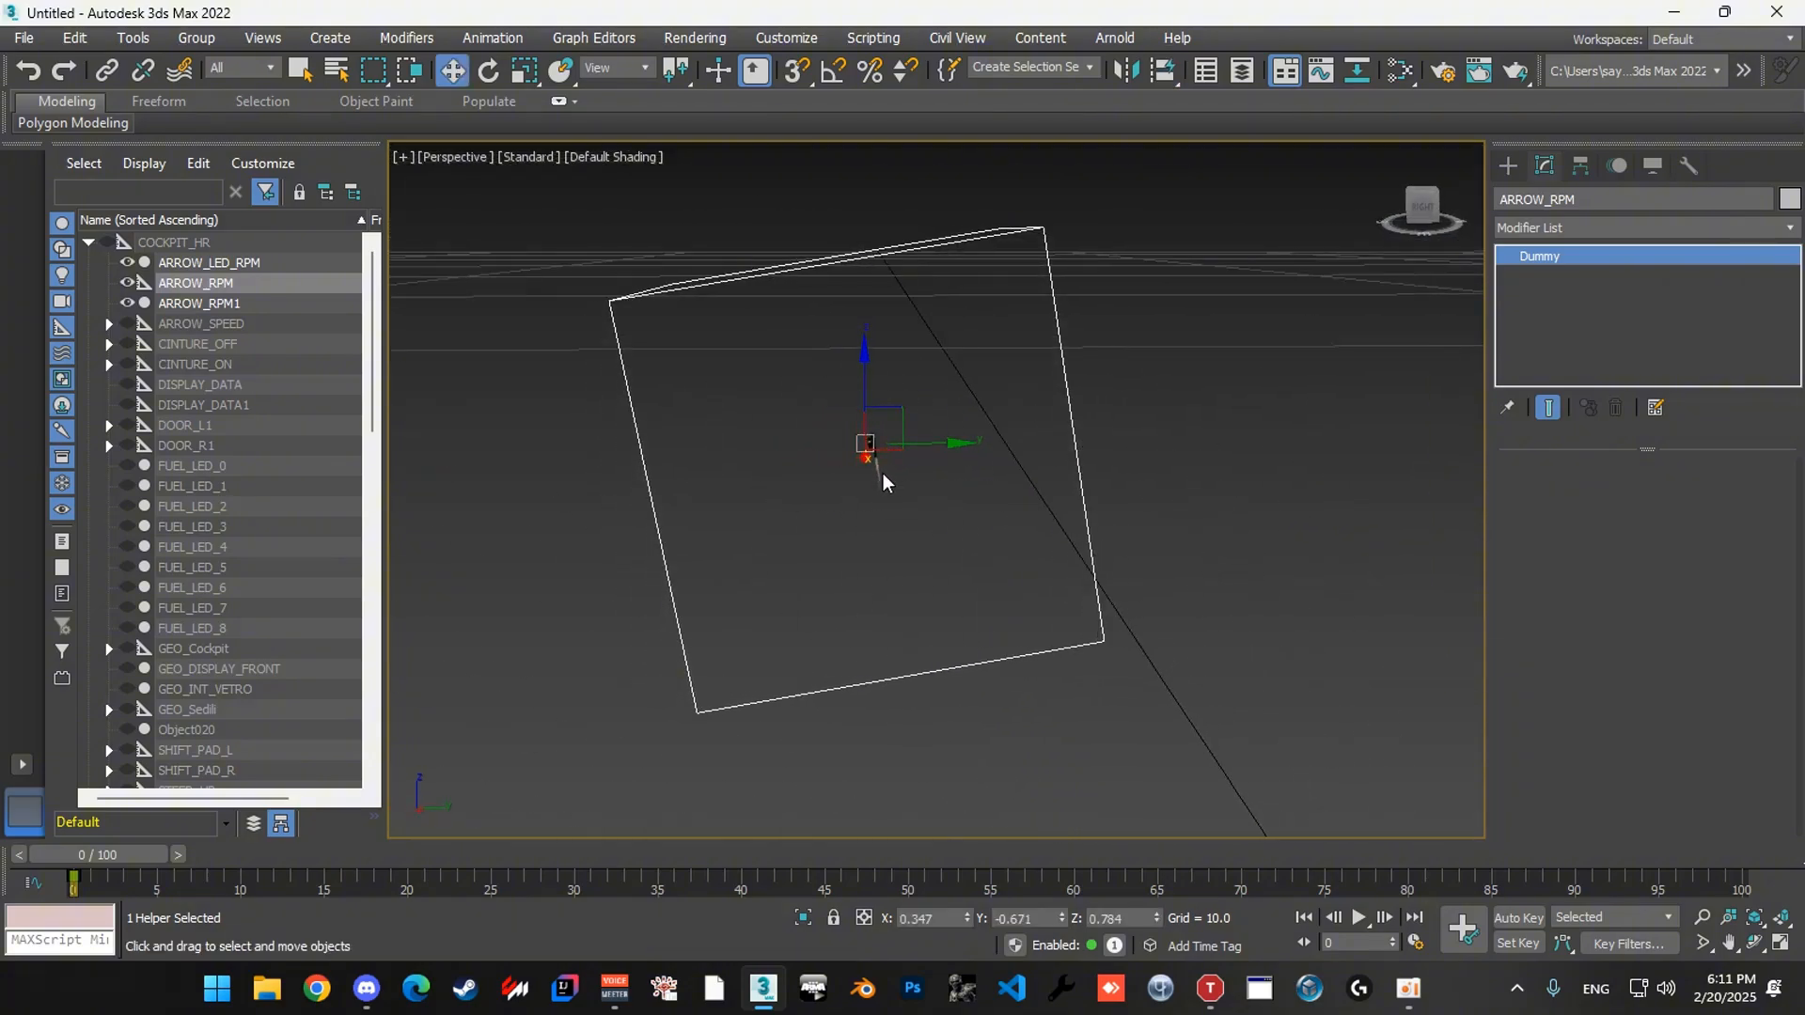
pyautogui.press('u')
pyautogui.scroll(6, 926, 470)
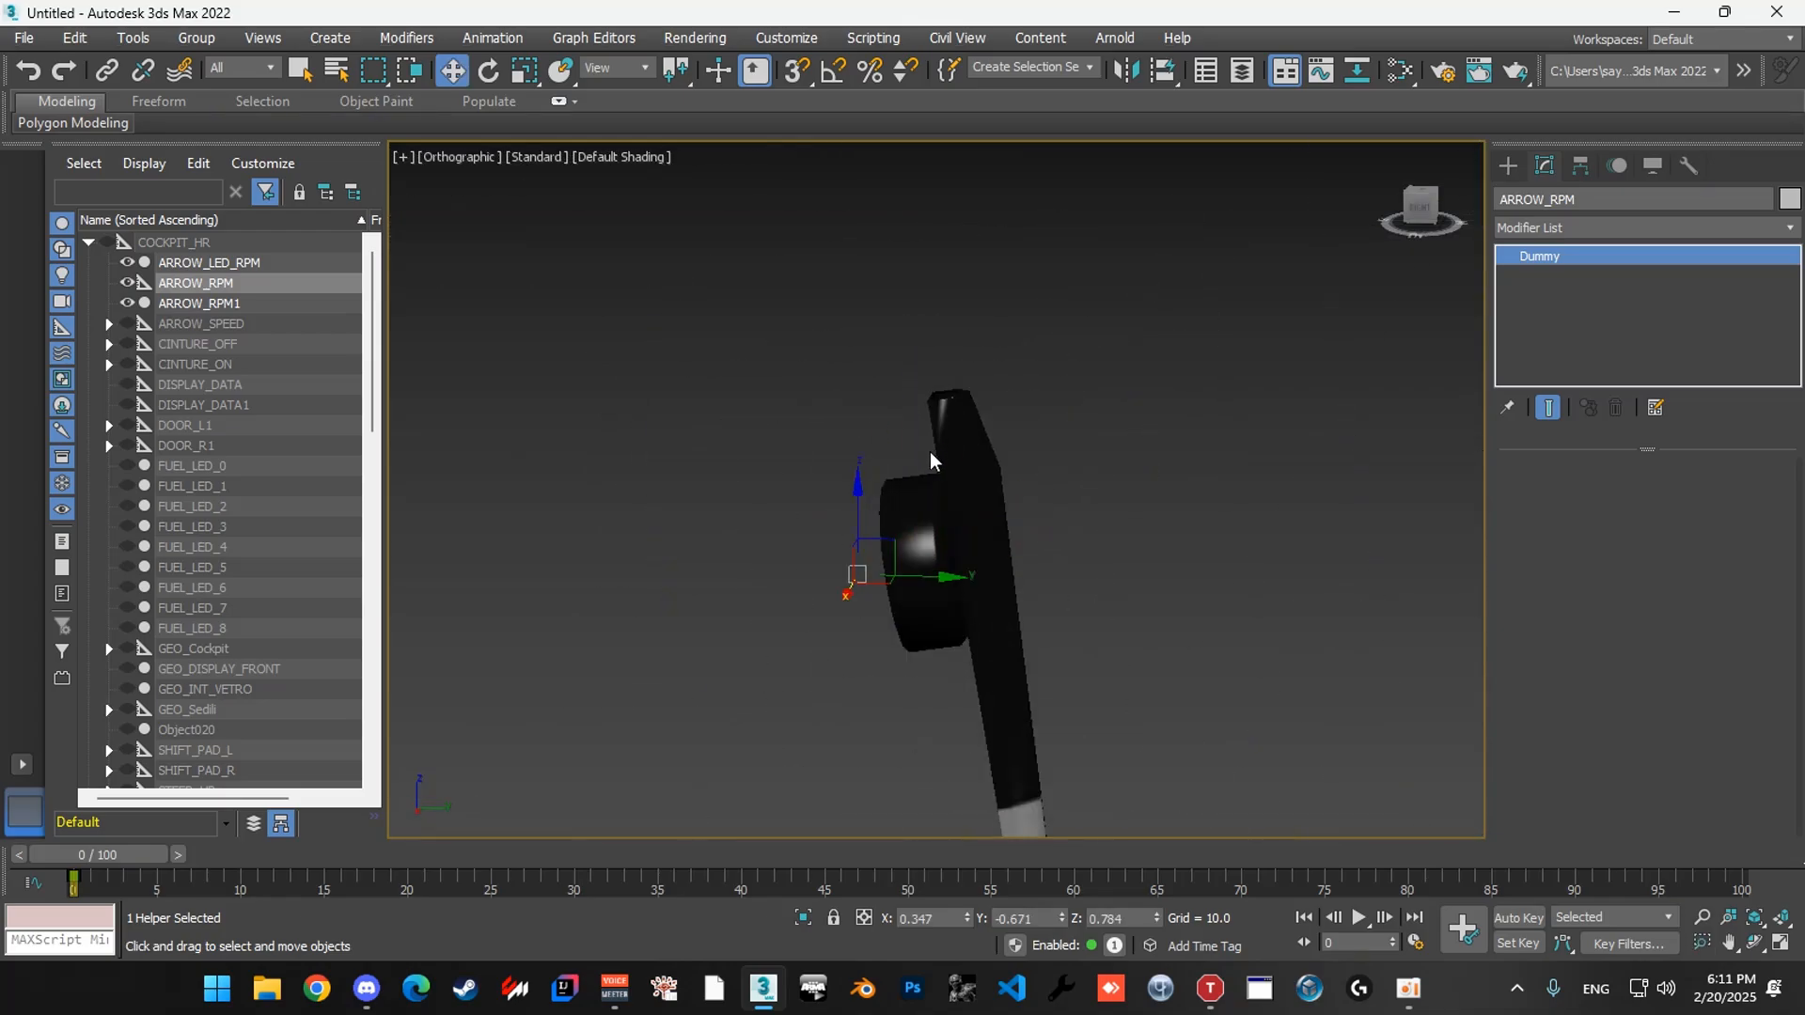
pyautogui.scroll(2, 931, 460)
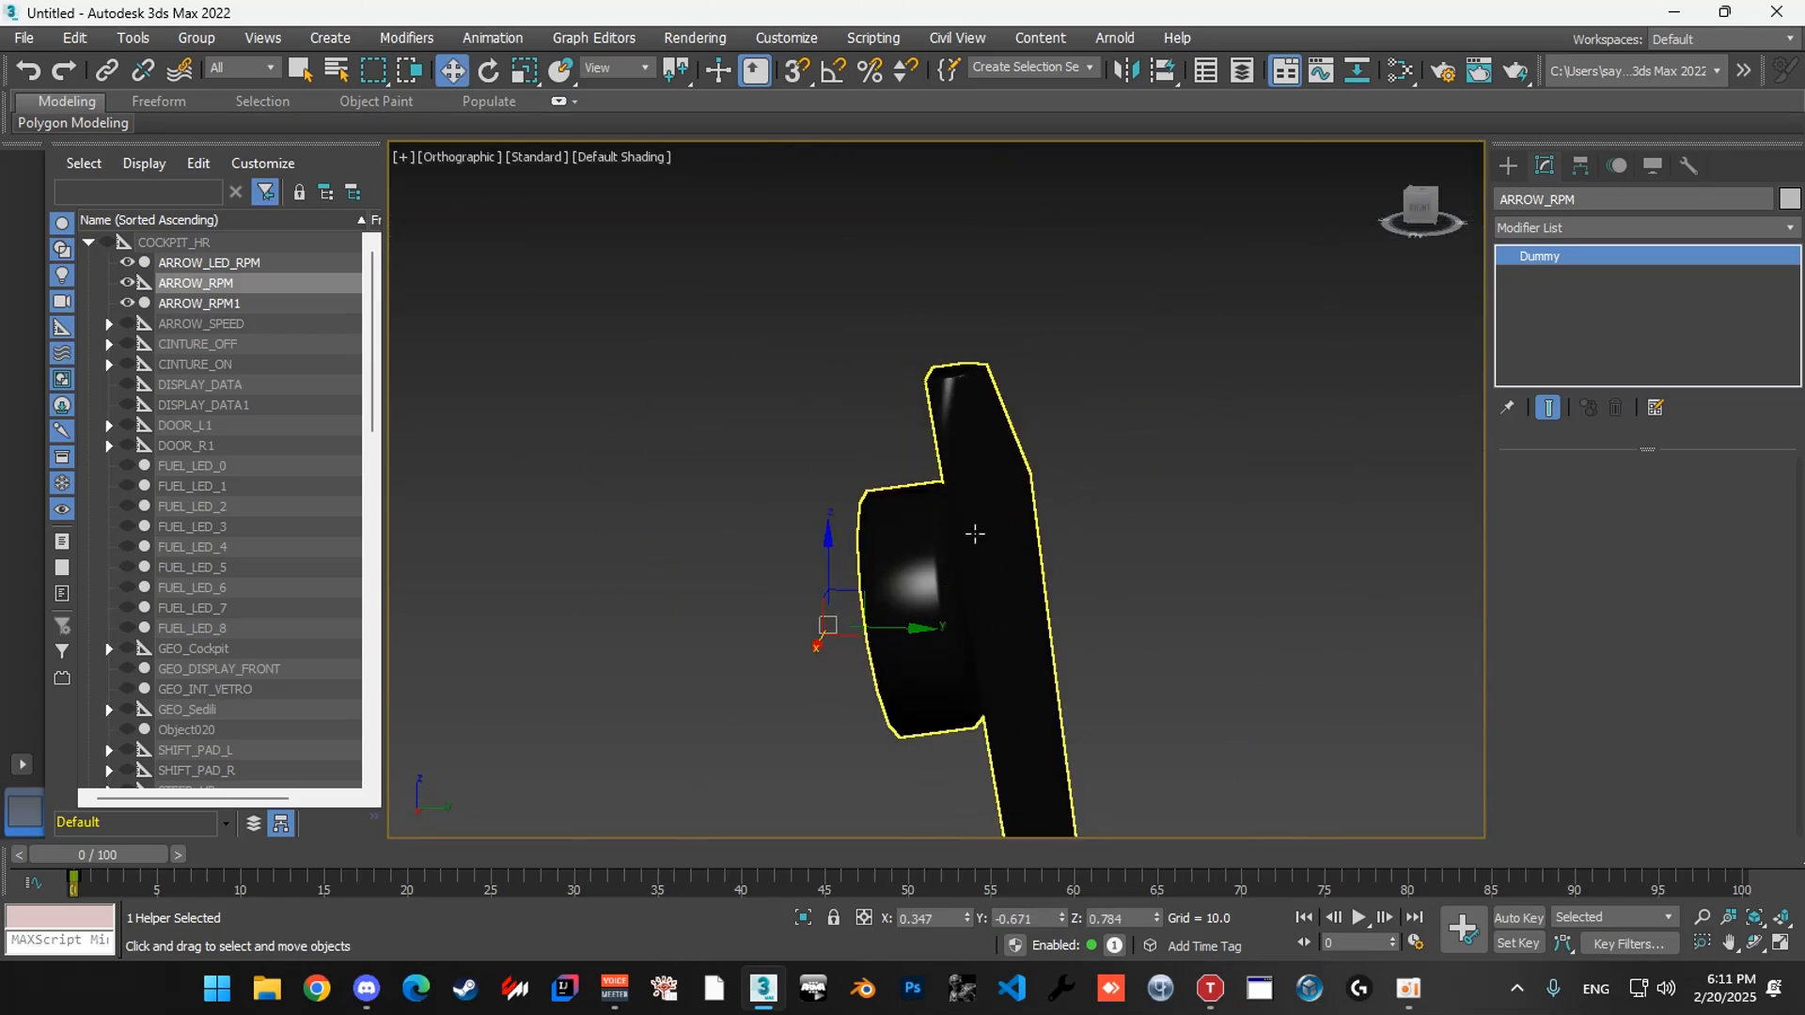
pyautogui.scroll(-5, 930, 554)
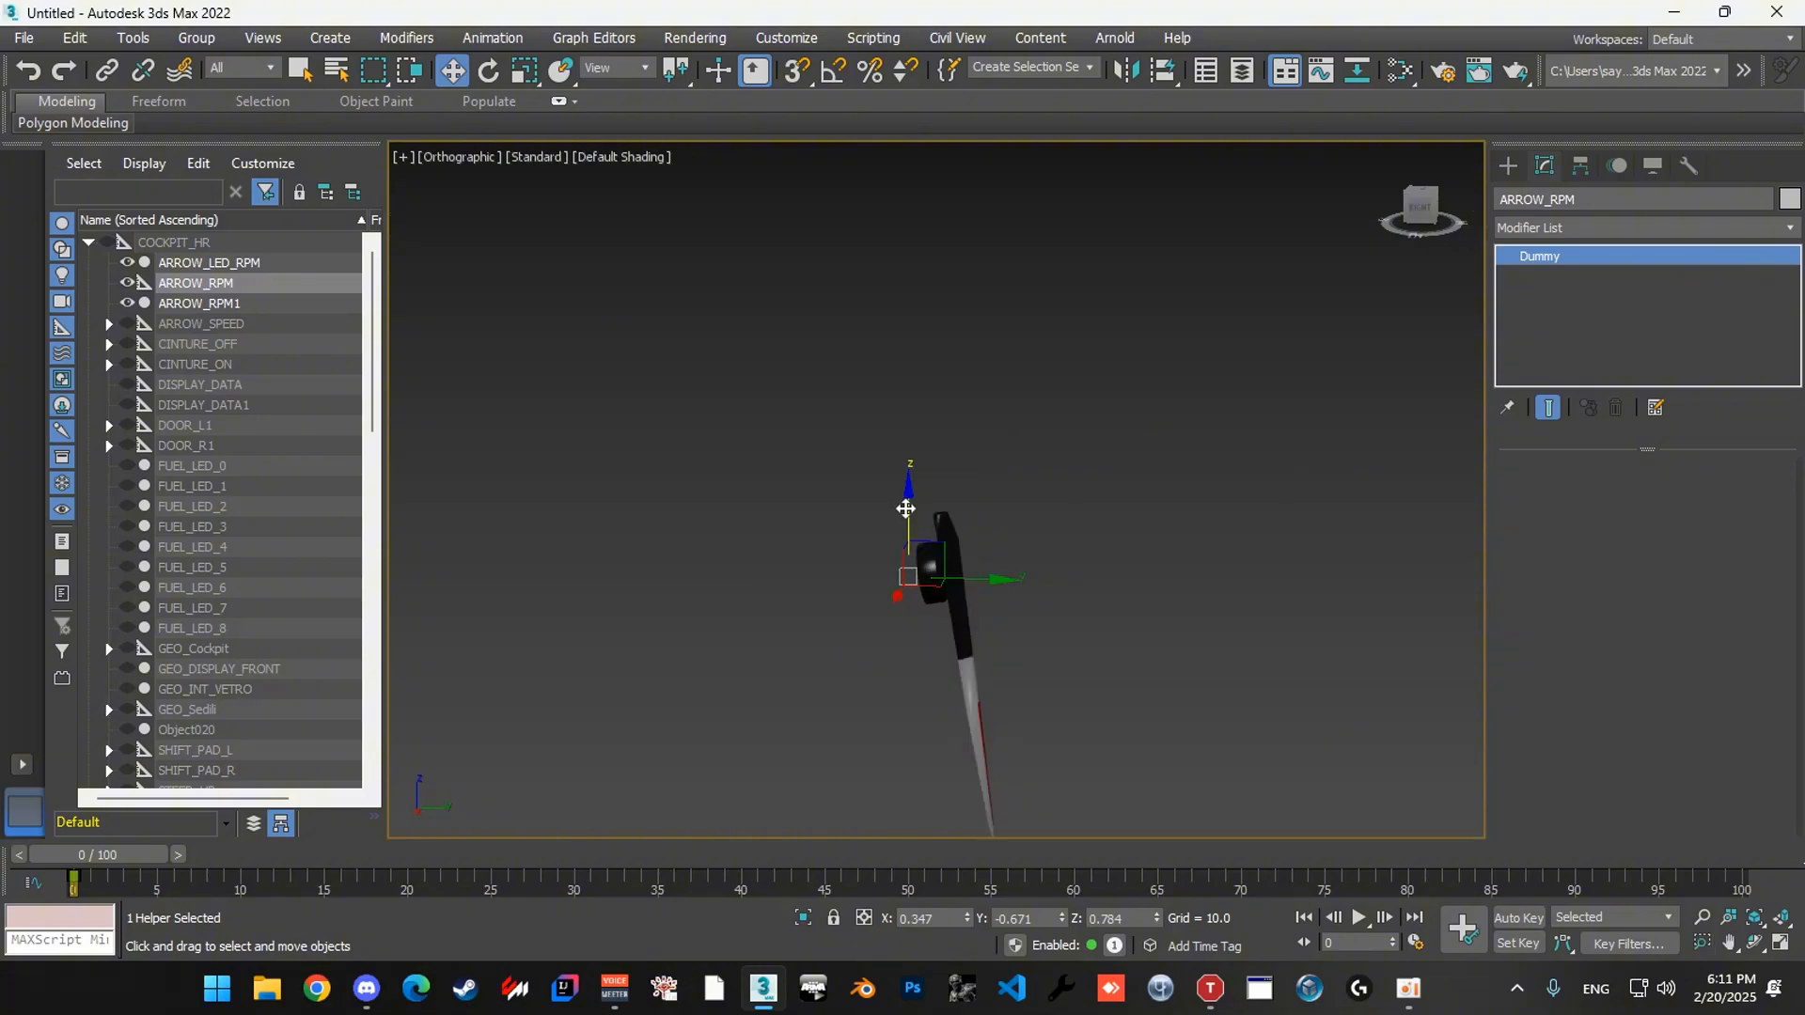
pyautogui.moveTo(906, 509); pyautogui.dragTo(900, 589)
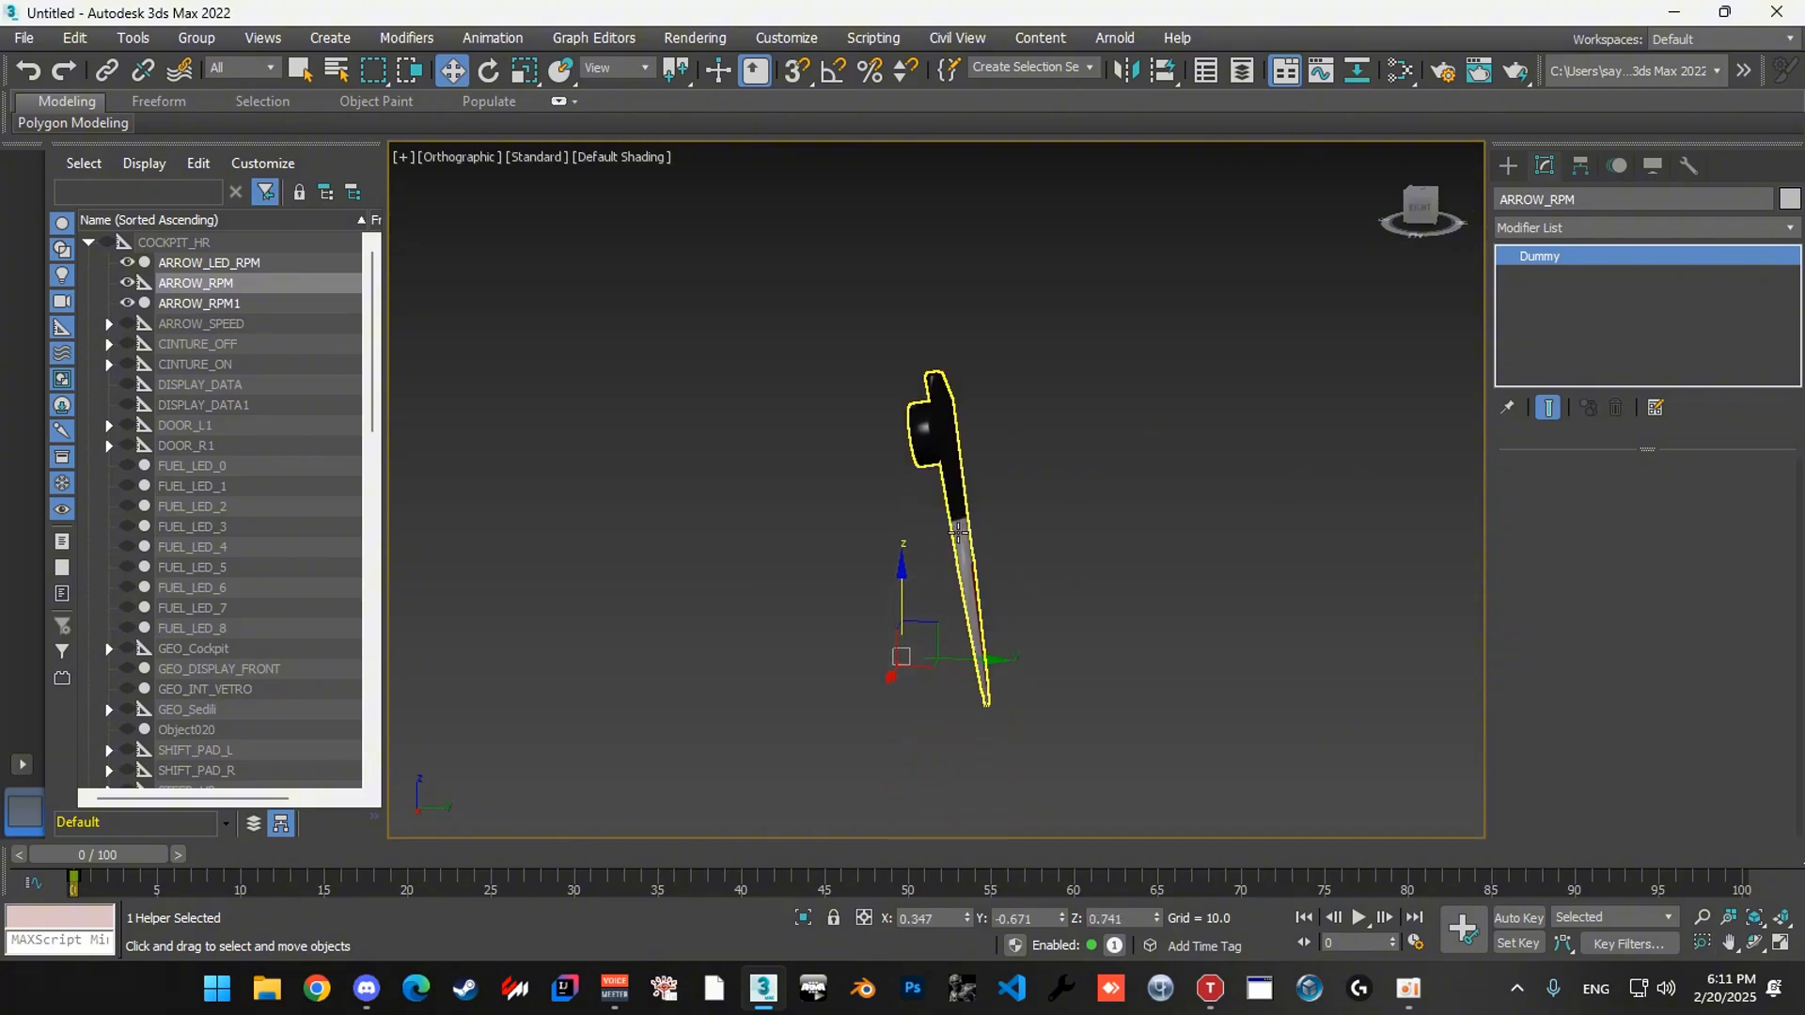
# Choose the Local coordinate system and bring the ARROW_RPM helper back onto the centre of the needle's hub.
pyautogui.click(620, 69)
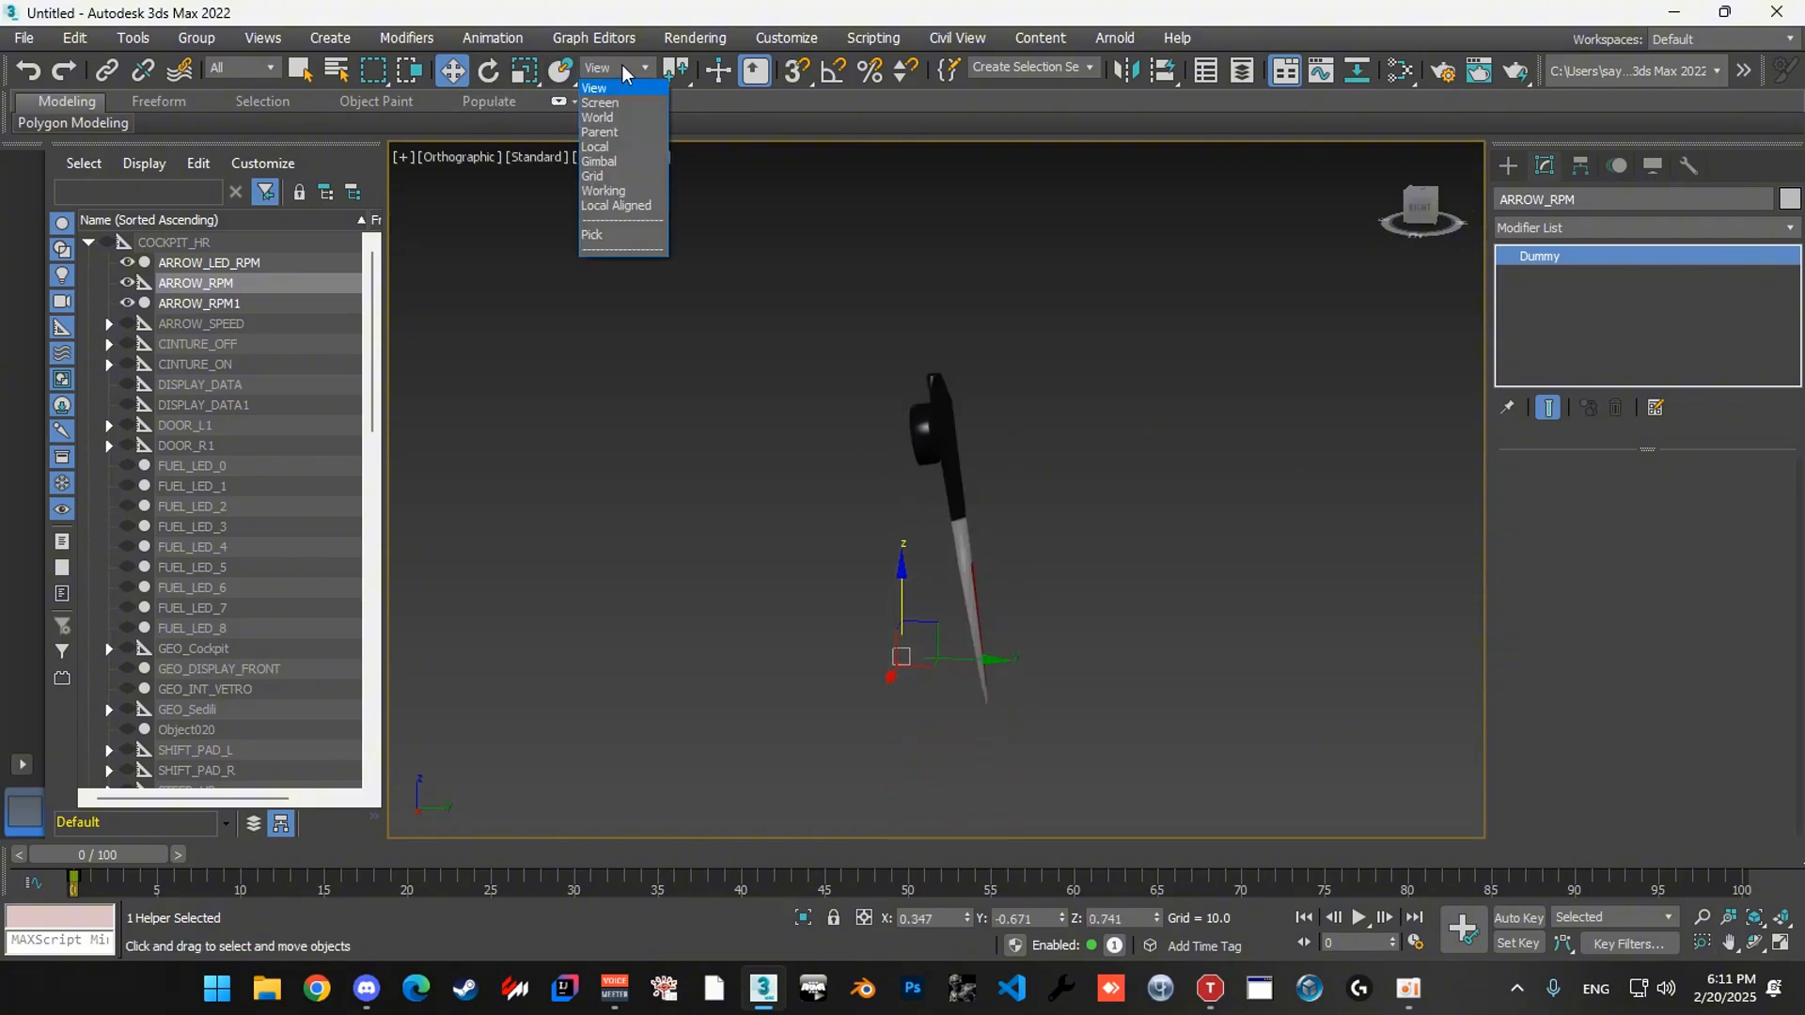
pyautogui.click(593, 148)
pyautogui.click(888, 586)
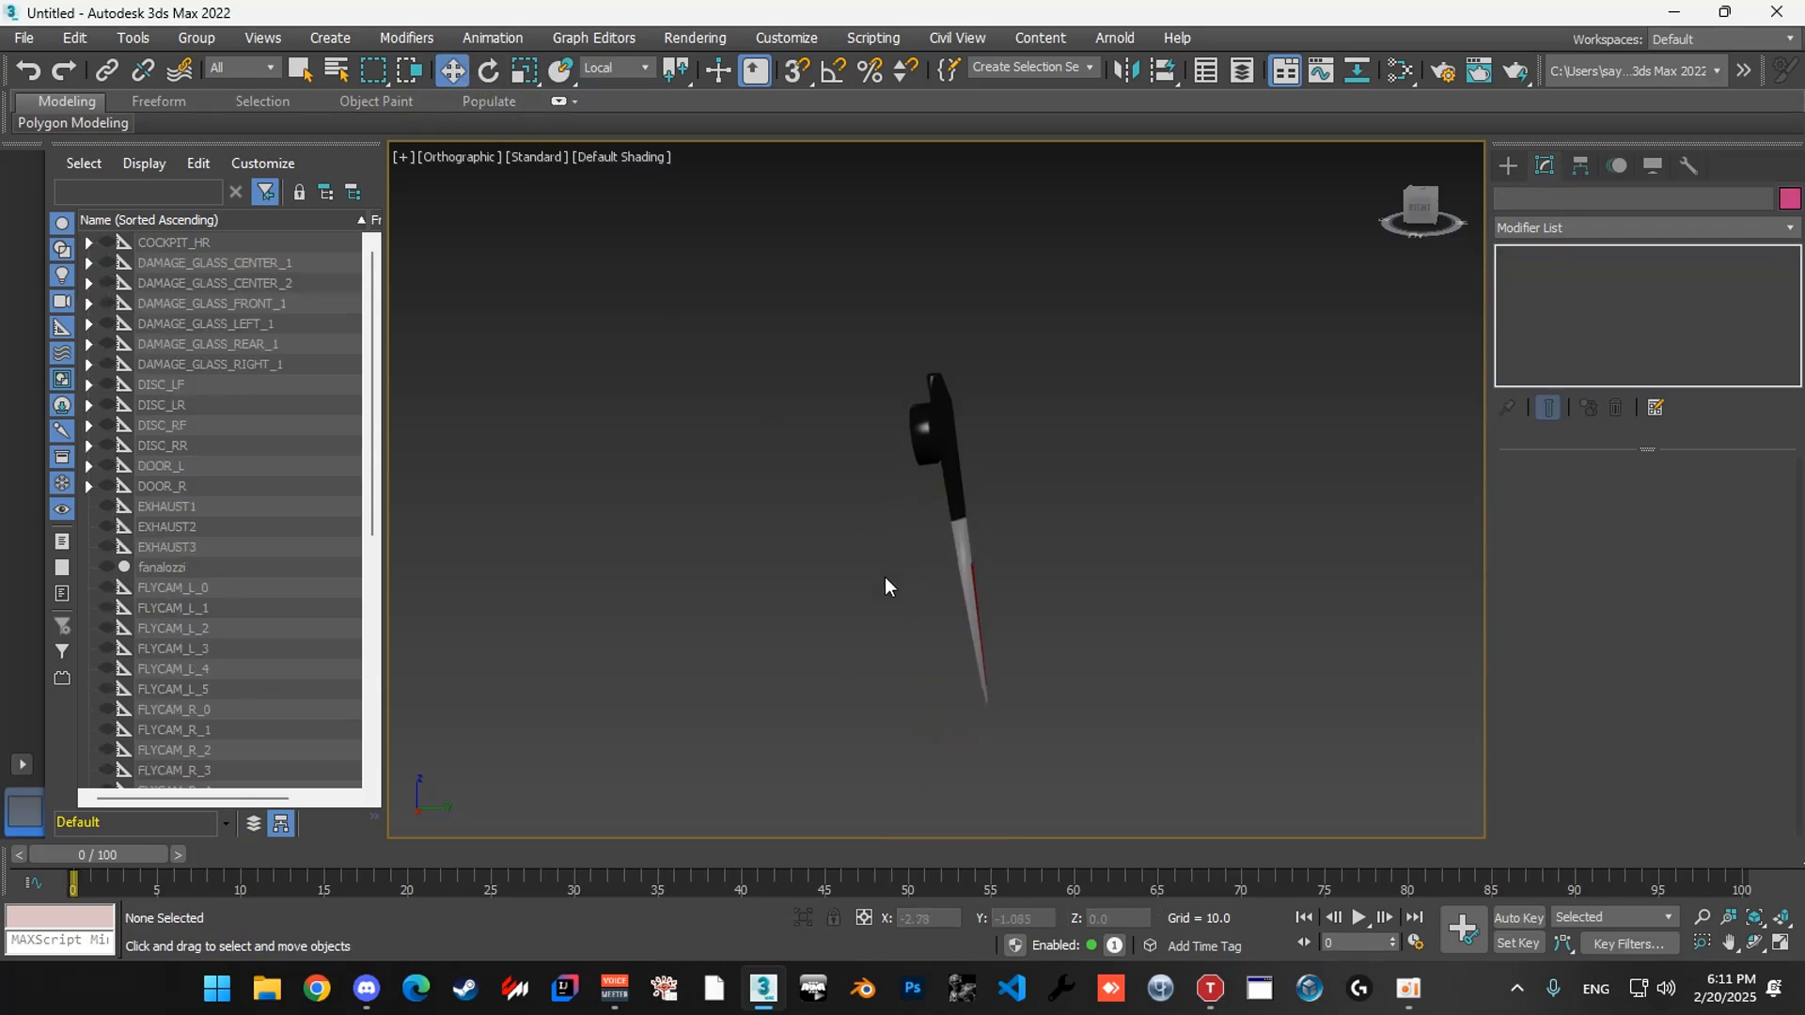
pyautogui.hotkey('ctrl', 'z')
pyautogui.moveTo(805, 450); pyautogui.dragTo(869, 432)
pyautogui.keyDown('alt'); pyautogui.moveTo(868, 432); pyautogui.dragTo(768, 436, button='middle'); pyautogui.keyUp('alt')
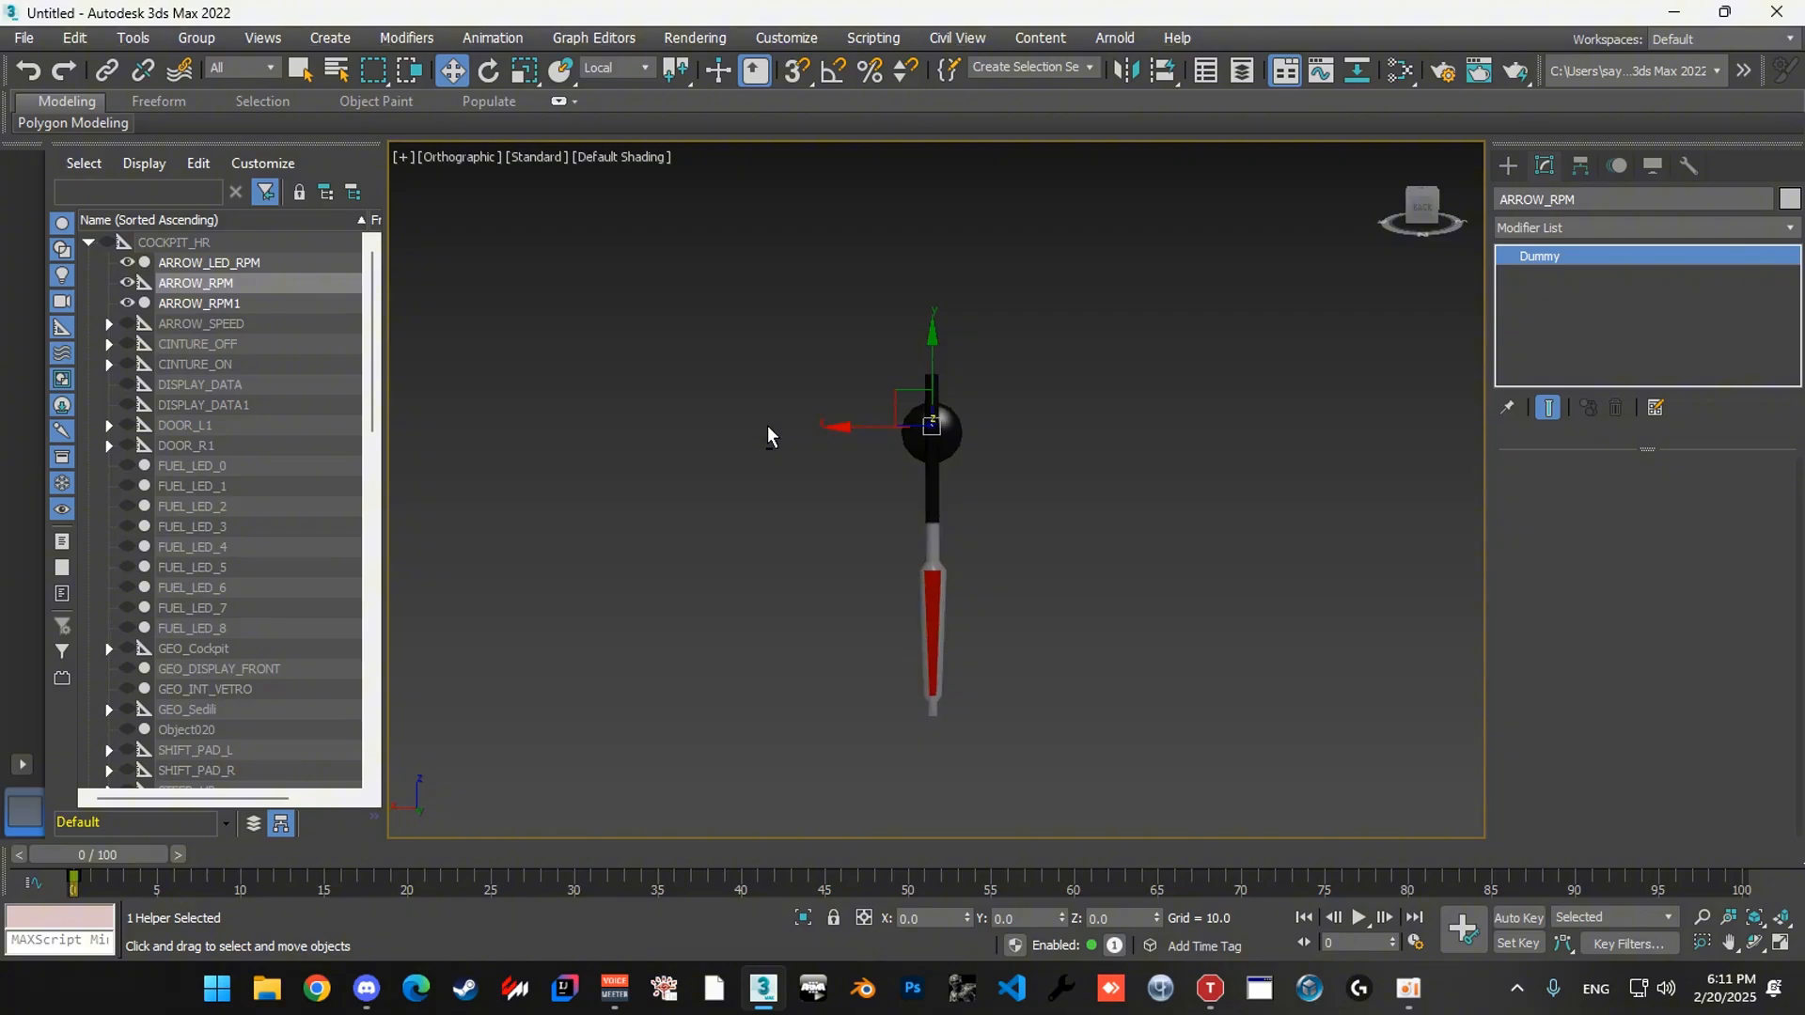
# Test rotating the needle meshes with ARROW_RPM about an off-centre point below the hub, and undo the whole test.
pyautogui.press('e')
pyautogui.moveTo(902, 532); pyautogui.dragTo(28, 566)
pyautogui.hotkey('ctrl', 'z')
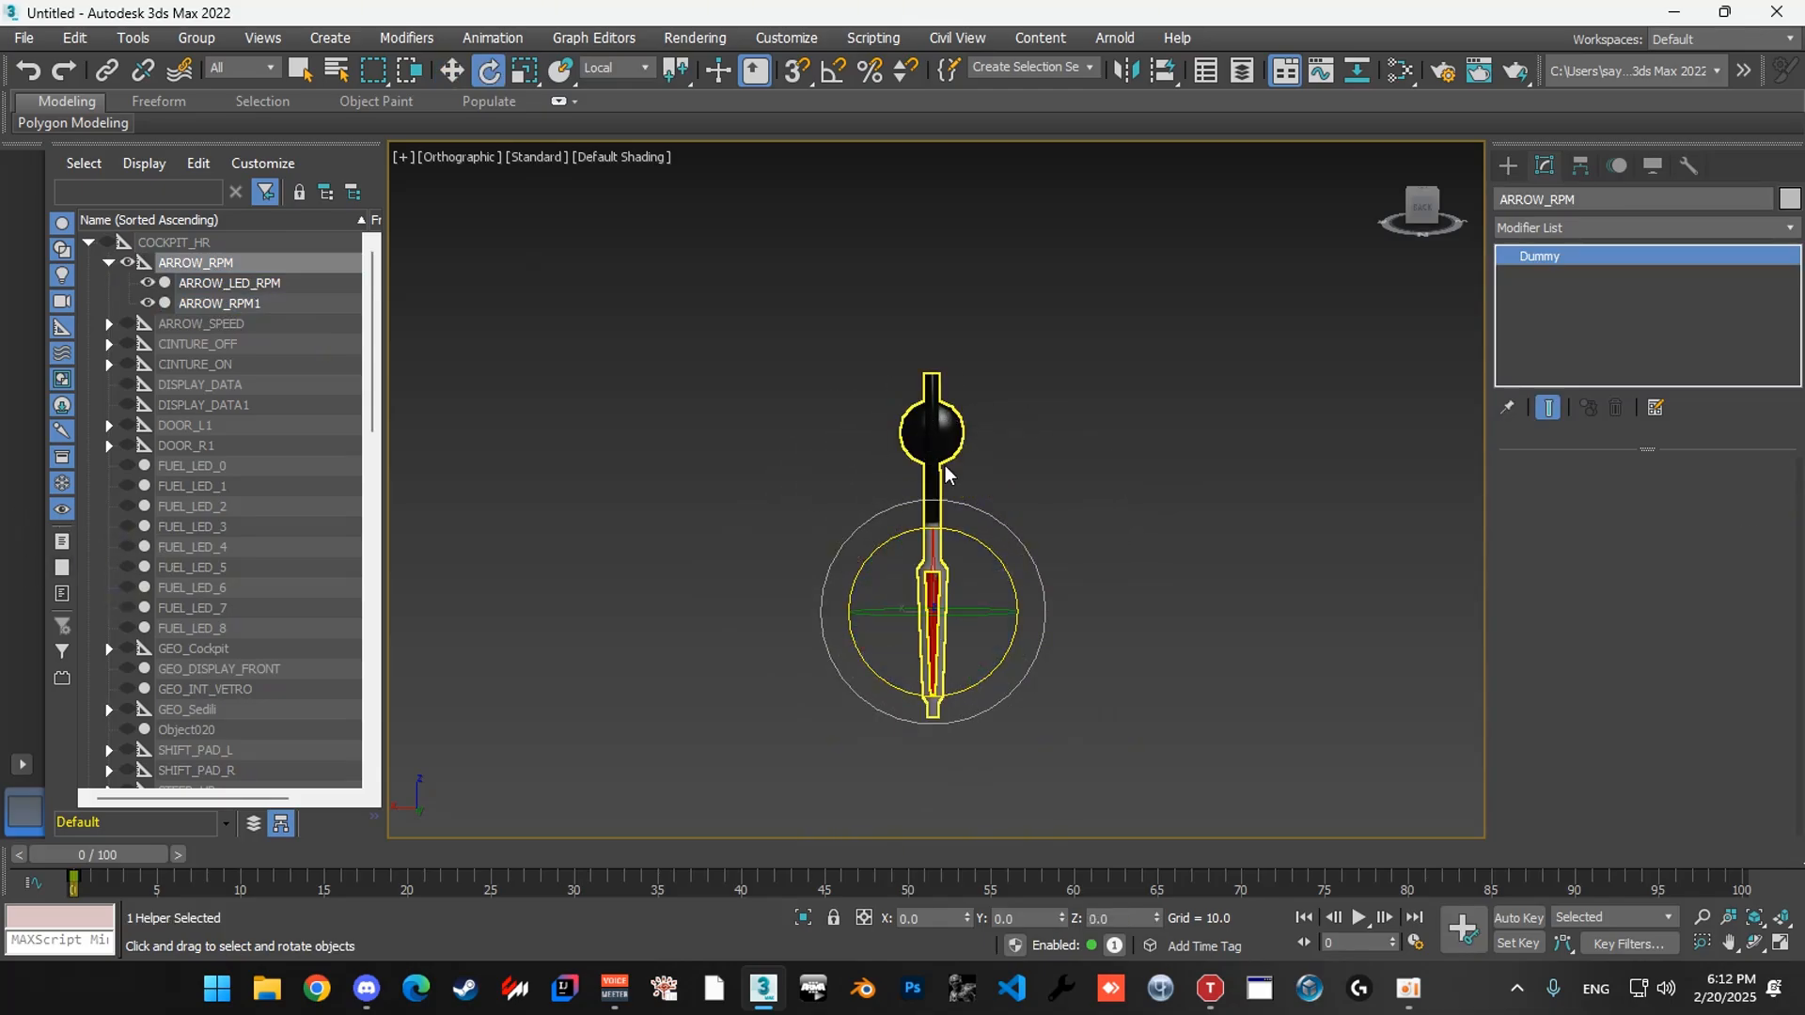
pyautogui.moveTo(974, 536); pyautogui.dragTo(918, 361)
pyautogui.hotkey('ctrl', 'z')
pyautogui.hotkey('ctrl', 'z')
pyautogui.hotkey('ctrl', 'z')
pyautogui.hotkey('ctrl', 'z')
pyautogui.press('w')
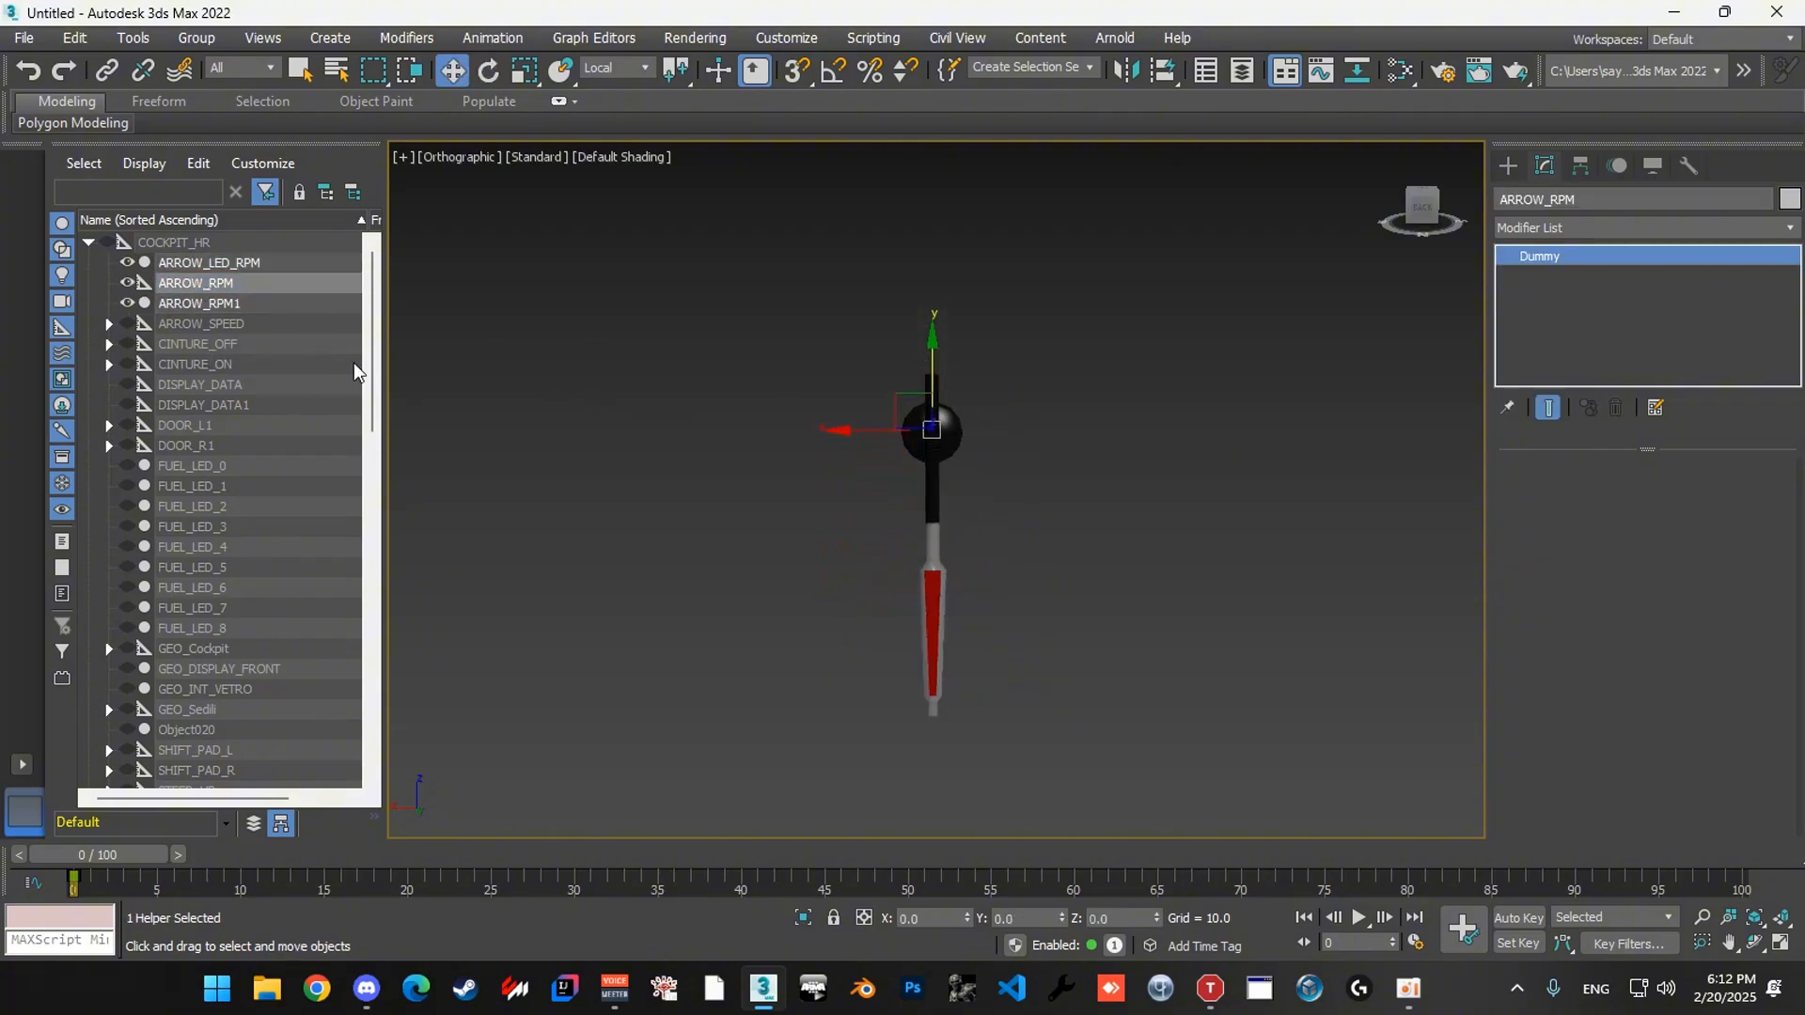
# Parent ARROW_LED_RPM and ARROW_RPM1 to the ARROW_RPM helper in the scene hierarchy and select the helper.
pyautogui.click(217, 307)
pyautogui.keyDown('ctrl'); pyautogui.click(224, 264); pyautogui.keyUp('ctrl')
pyautogui.moveTo(224, 265); pyautogui.dragTo(235, 281)
pyautogui.click(204, 266)
# Test rotating ARROW_RPM with its linked needle about the hub in the dial plane, undoing each rotation.
pyautogui.press('e')
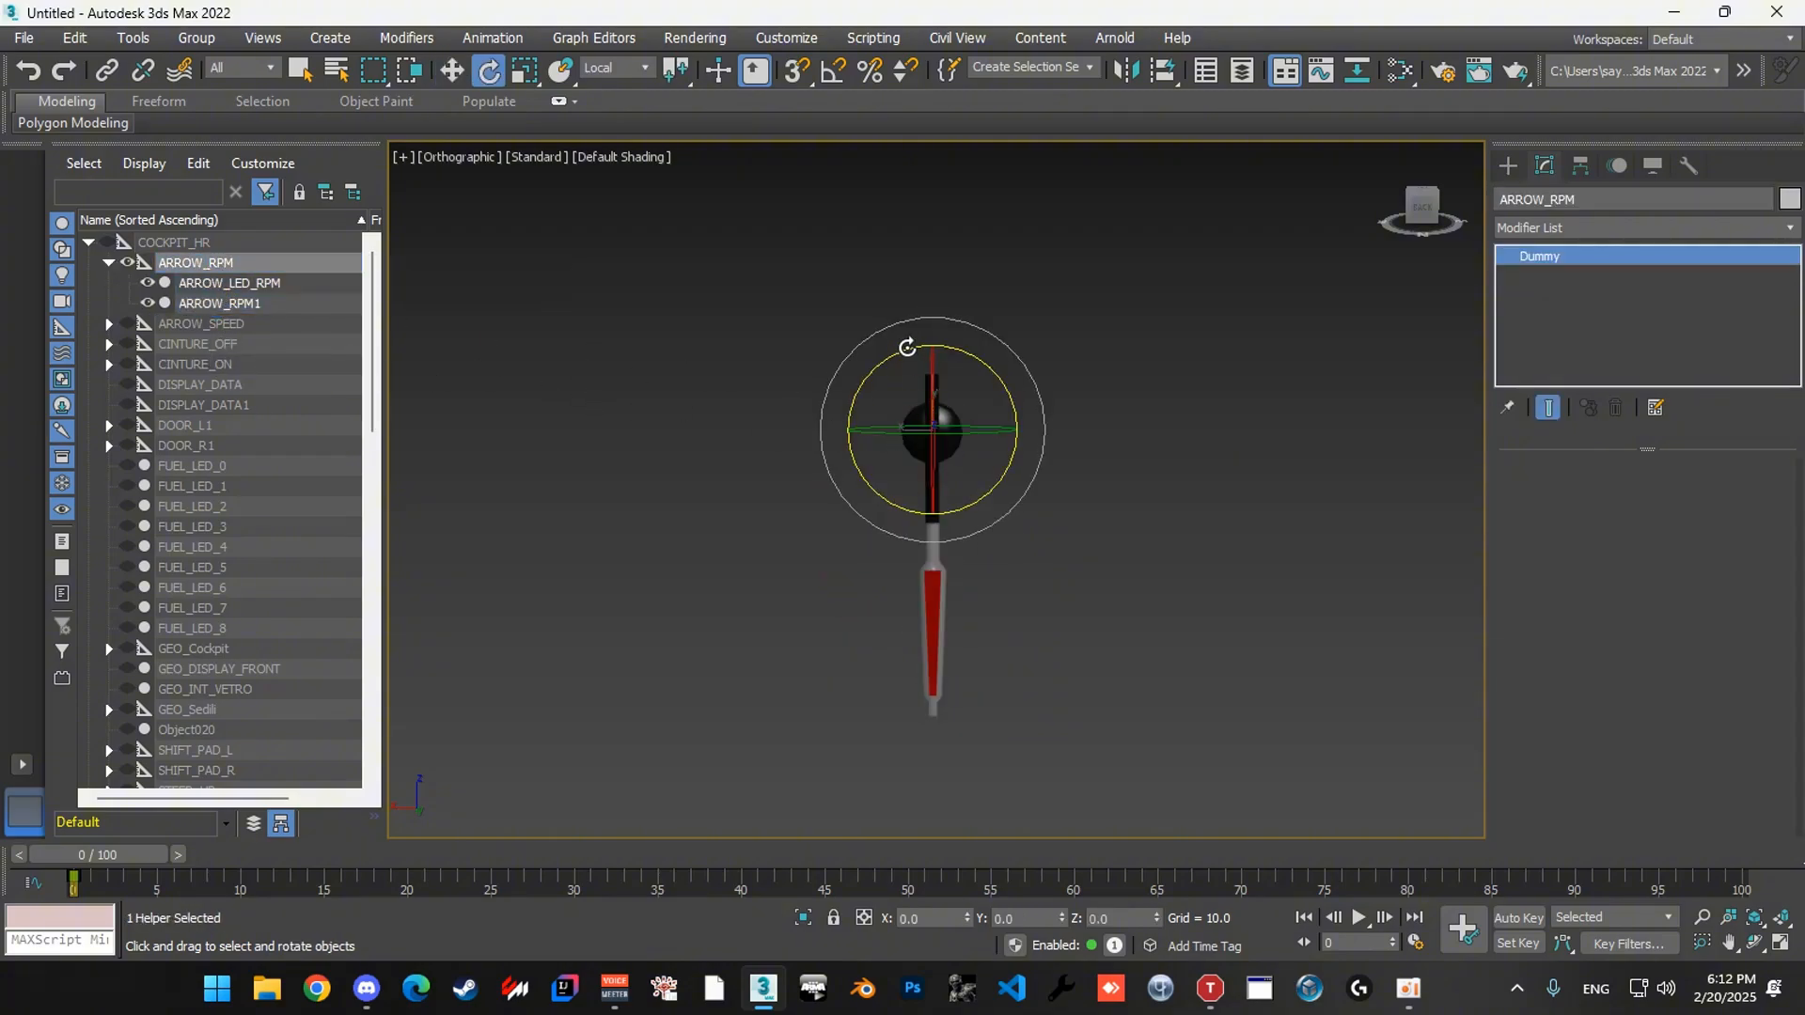
pyautogui.moveTo(904, 349); pyautogui.dragTo(653, 410)
pyautogui.hotkey('ctrl', 'z')
pyautogui.moveTo(964, 355); pyautogui.dragTo(1096, 11)
pyautogui.hotkey('ctrl', 'z')
pyautogui.press('w')
pyautogui.press('e')
# Choose the Local coordinate system again, try rotating ARROW_RPM with a tilted axis, and undo the rotations.
pyautogui.scroll(-4, 1152, 267)
pyautogui.keyDown('alt'); pyautogui.moveTo(977, 291); pyautogui.dragTo(1010, 363, button='middle'); pyautogui.keyUp('alt')
pyautogui.click(601, 68)
pyautogui.click(616, 150)
pyautogui.scroll(3, 1012, 318)
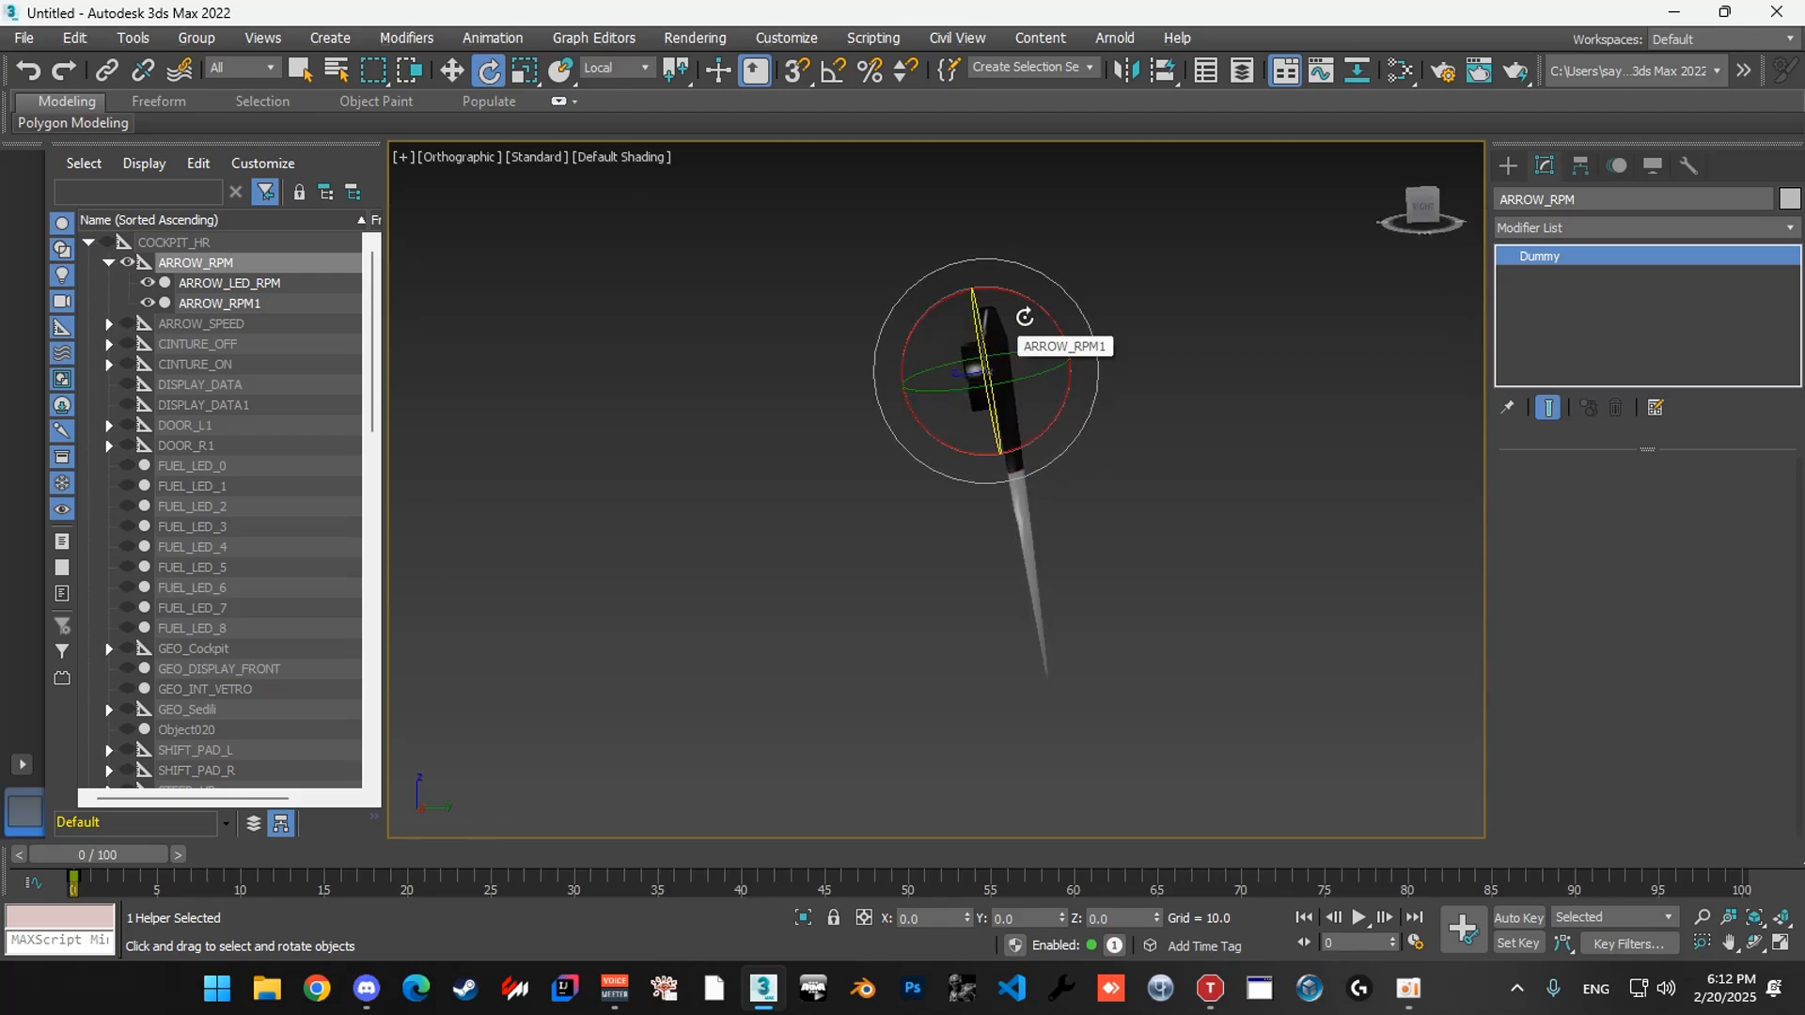
pyautogui.keyDown('alt'); pyautogui.moveTo(1034, 345); pyautogui.dragTo(1025, 384, button='middle'); pyautogui.keyUp('alt')
pyautogui.moveTo(992, 336); pyautogui.dragTo(1292, 267)
pyautogui.hotkey('ctrl', 'z')
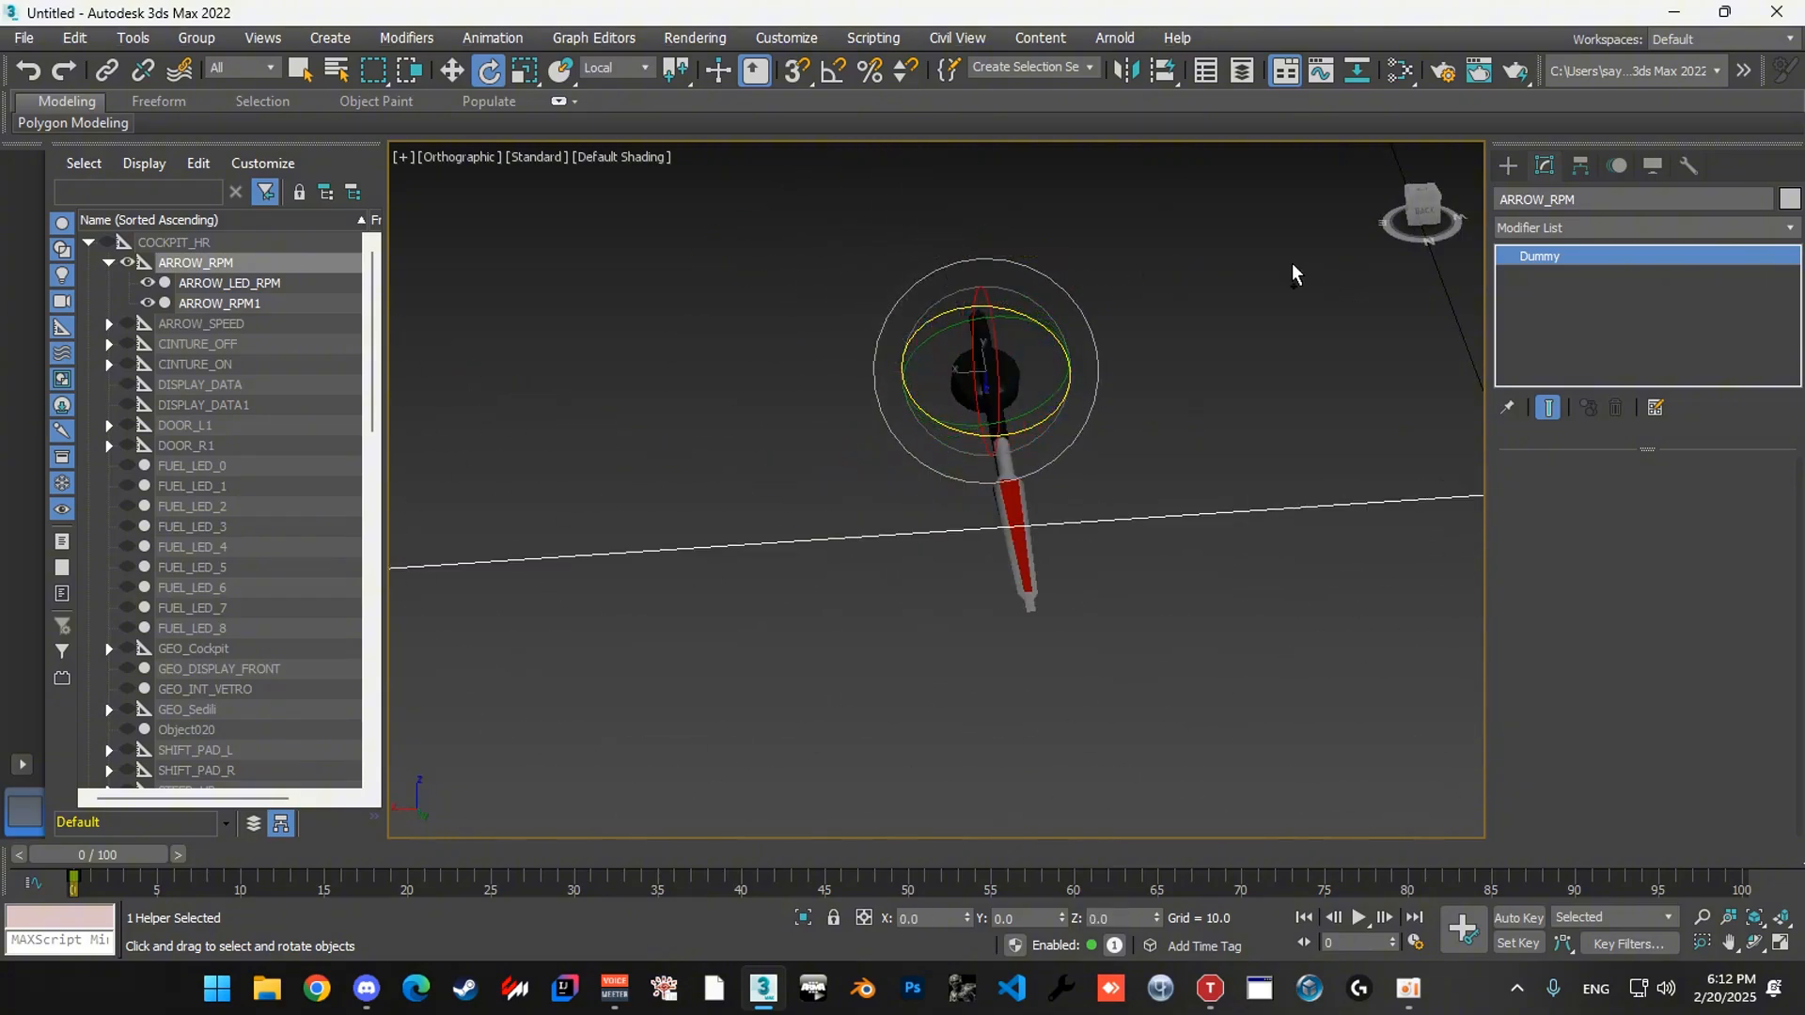
pyautogui.hotkey('ctrl', 'z')
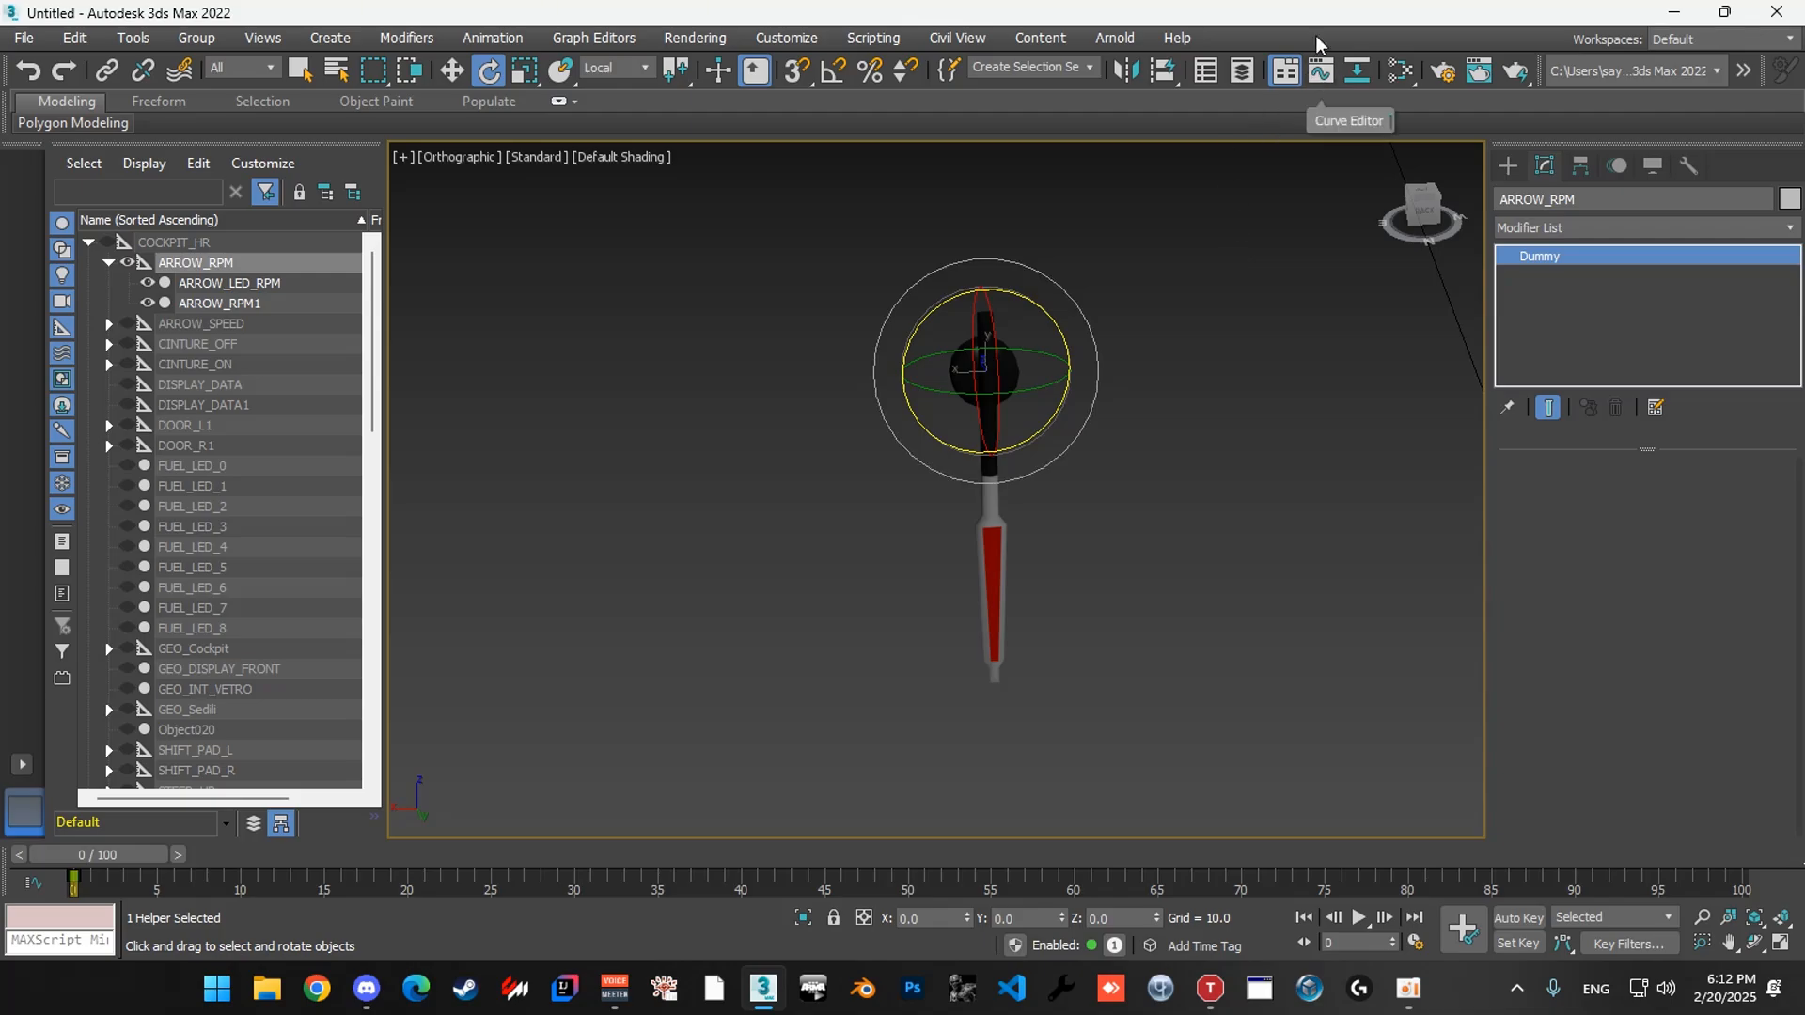
# Unhide the ARROW_SPEED helper together with its frecciola1 needle mesh and frame both gauge needles.
pyautogui.moveTo(835, 399)
pyautogui.keyDown('alt'); pyautogui.mouseDown(button='middle')
pyautogui.moveTo(1025, 378)
pyautogui.moveTo(822, 375)
pyautogui.mouseUp(button='middle'); pyautogui.keyUp('alt')
pyautogui.press('w')
pyautogui.scroll(-8, 1027, 380)
pyautogui.scroll(6, 1027, 383)
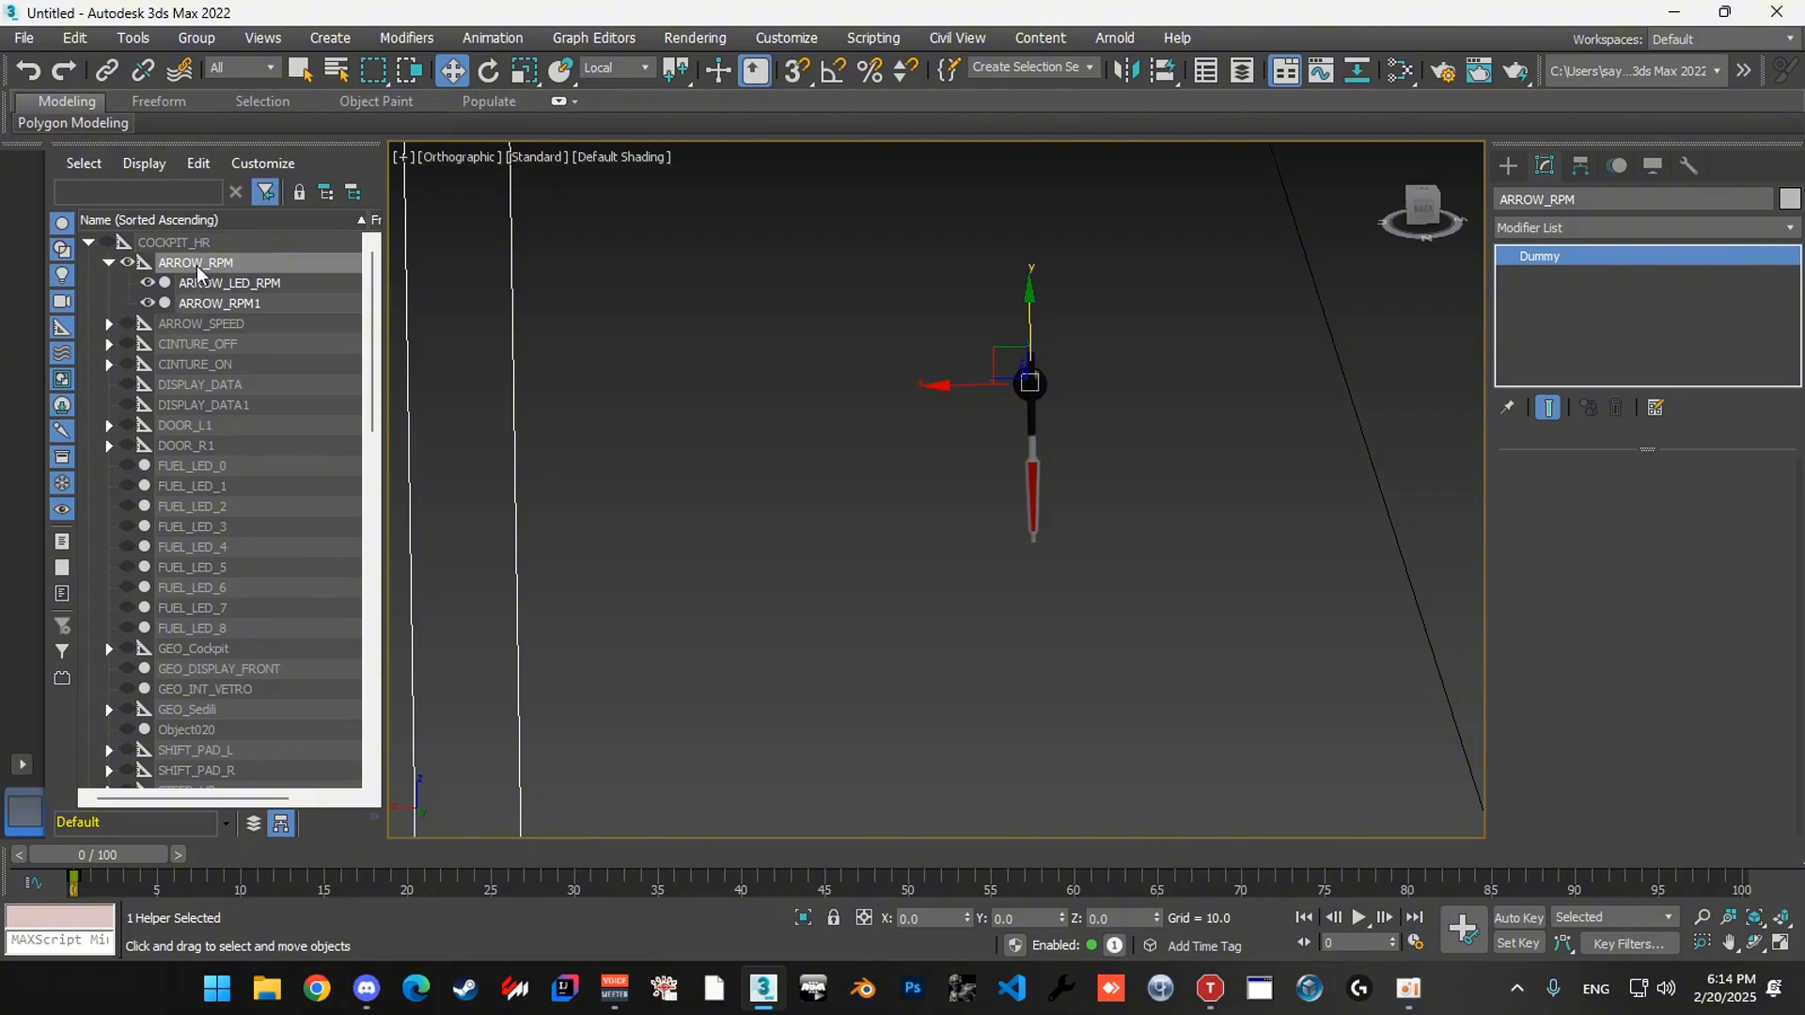
pyautogui.click(190, 326)
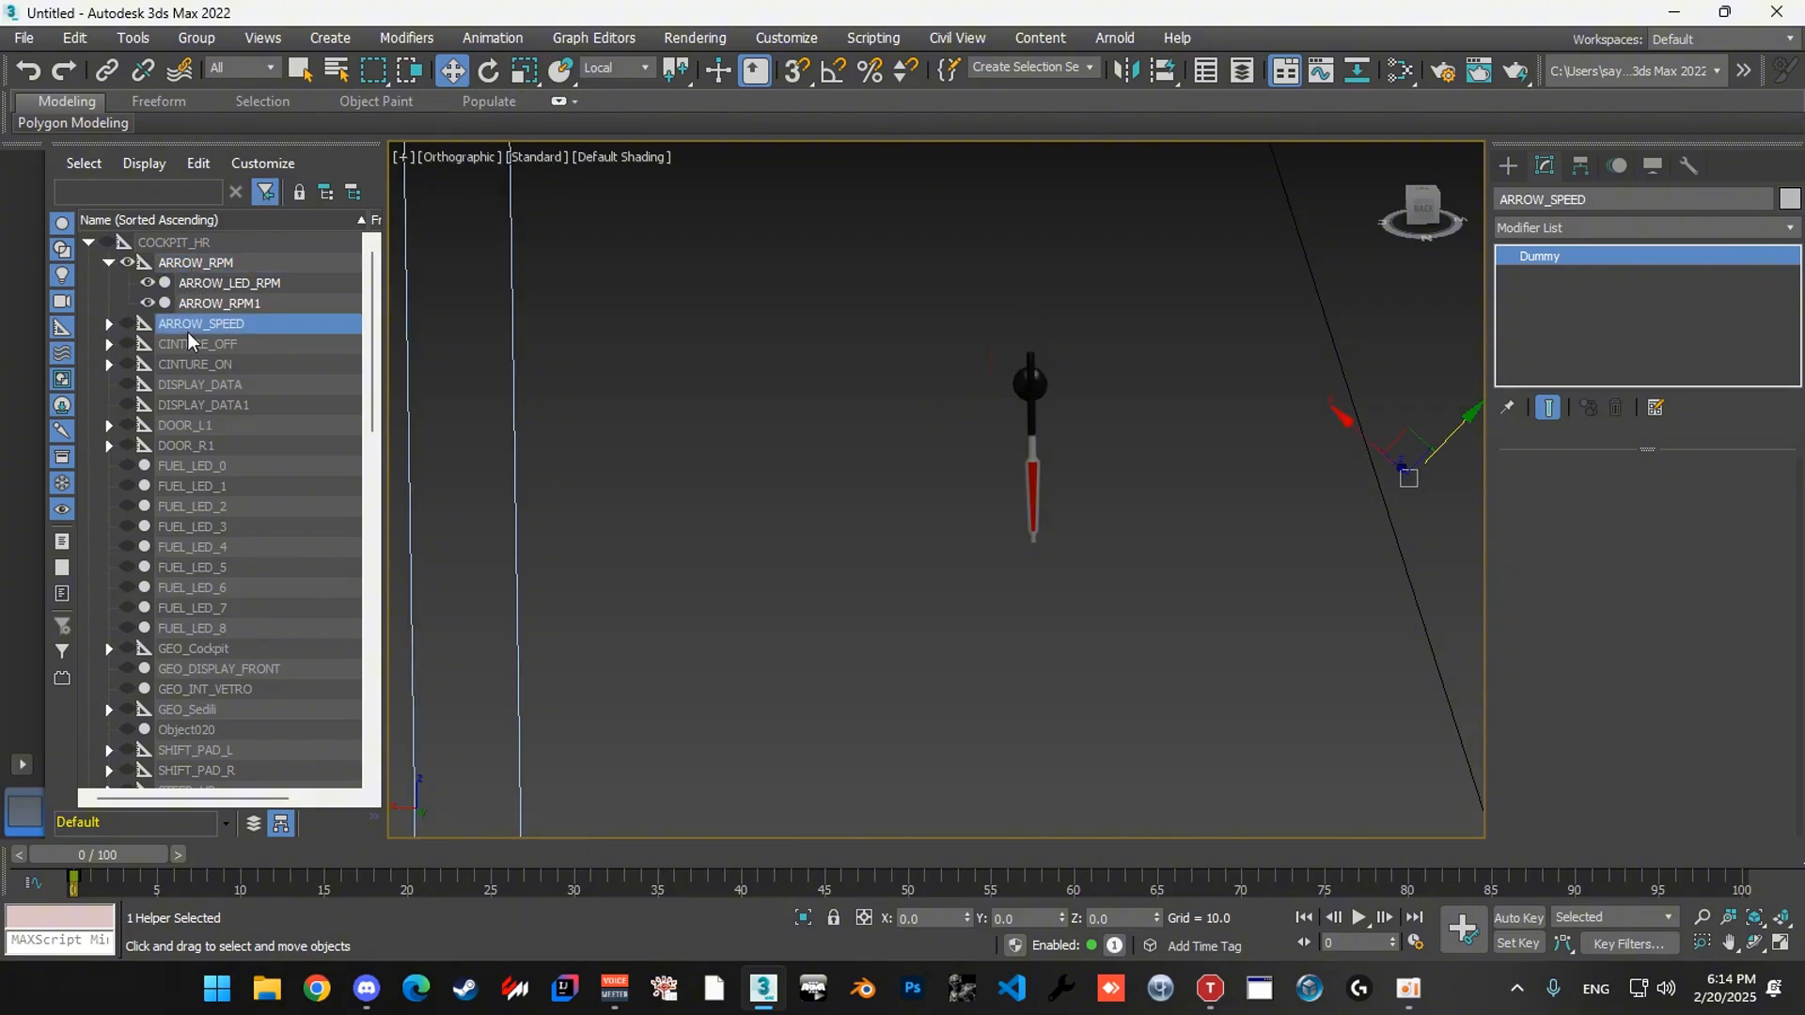
pyautogui.click(201, 268)
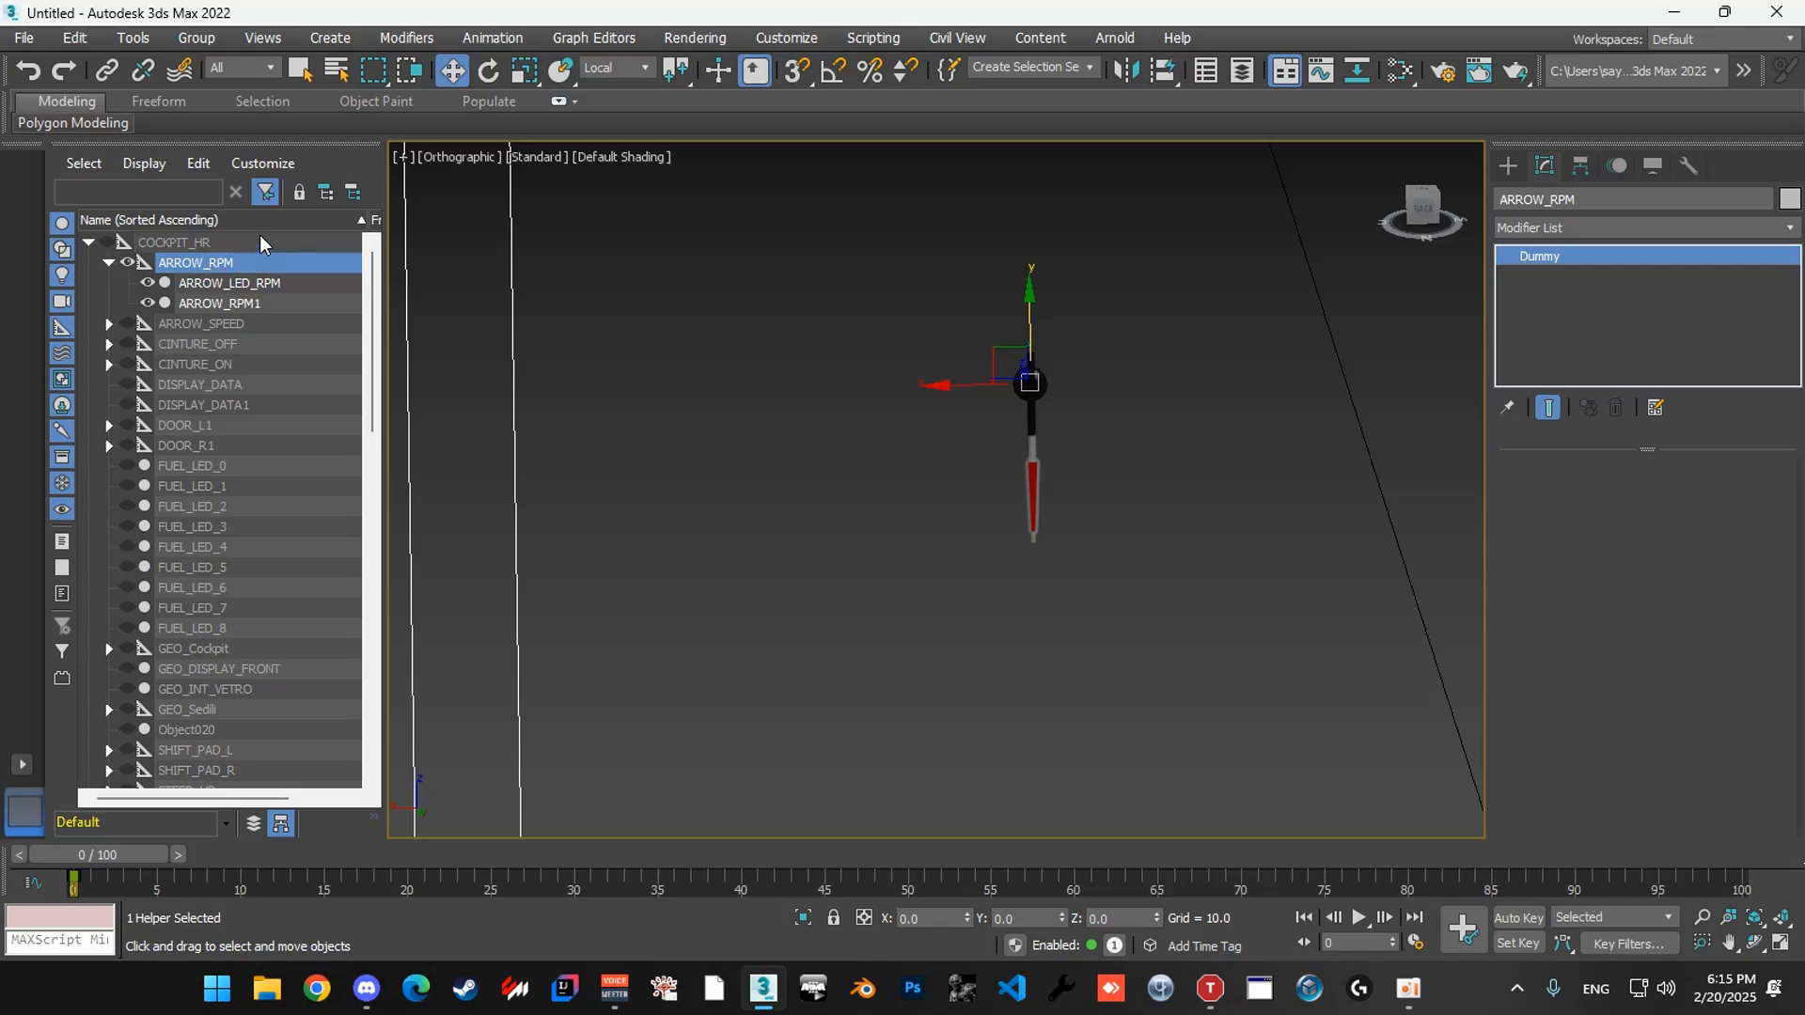
pyautogui.click(237, 323)
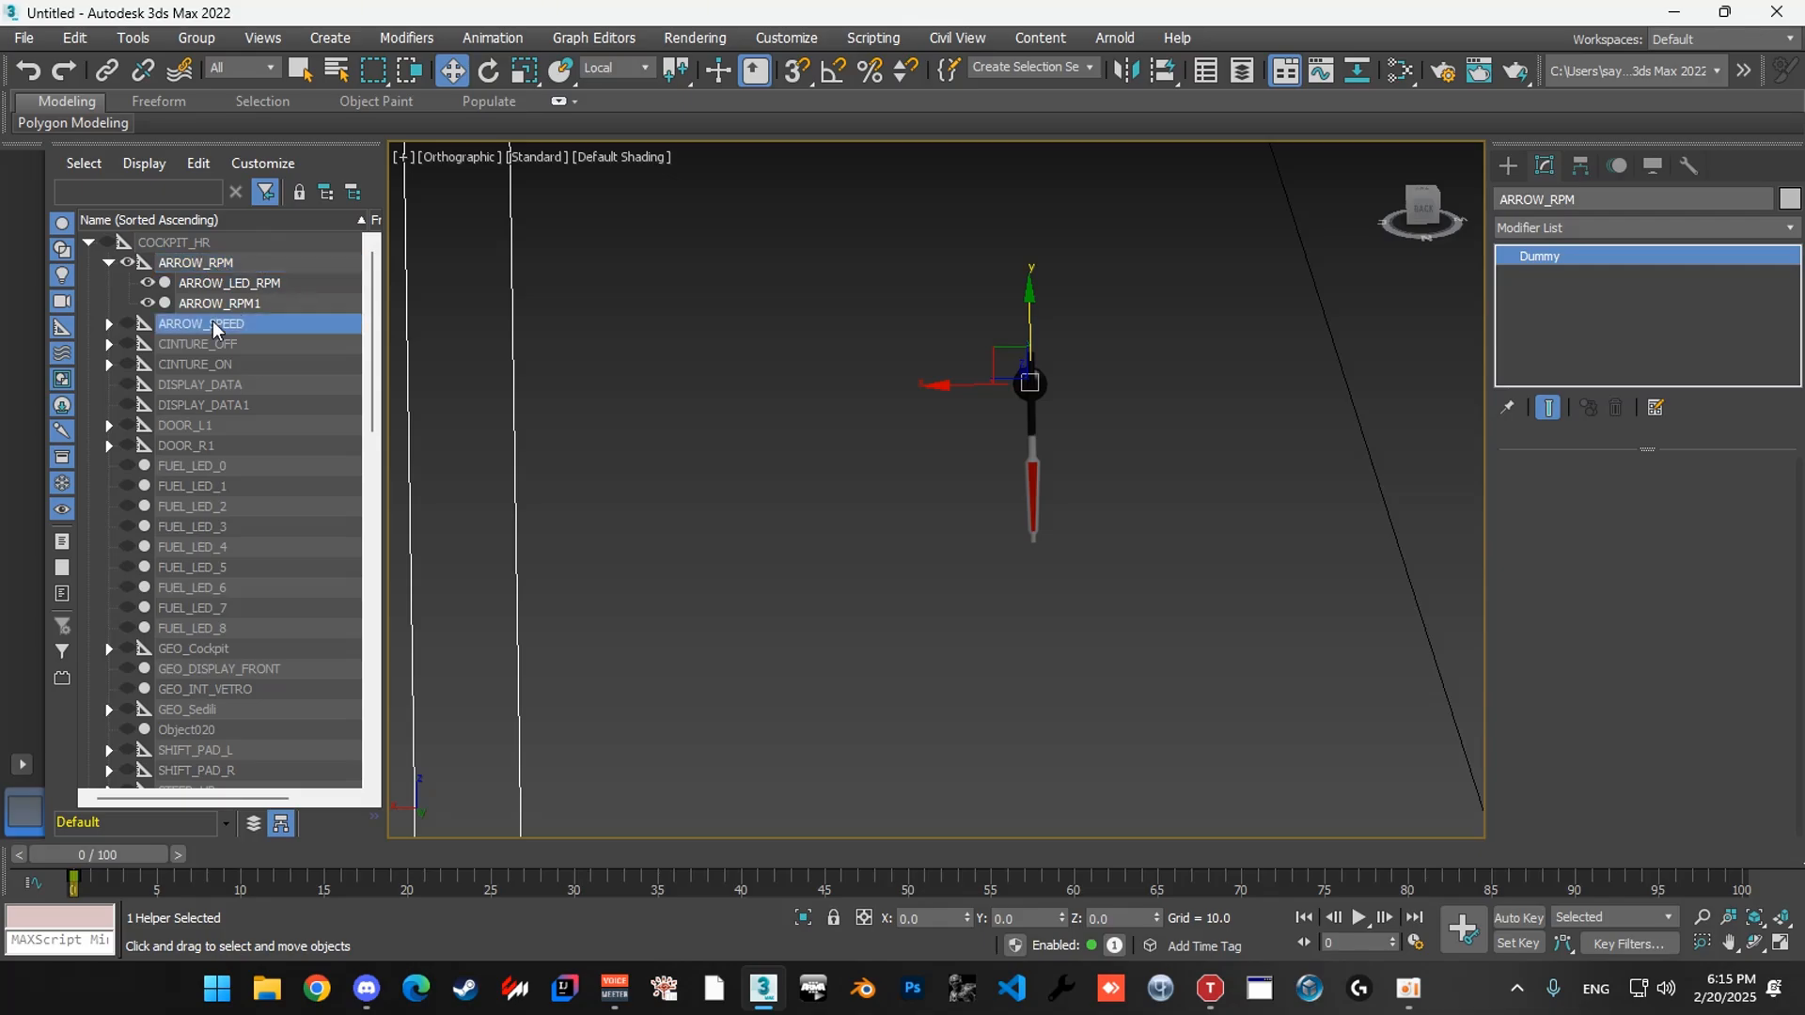
pyautogui.click(109, 324)
pyautogui.click(127, 324)
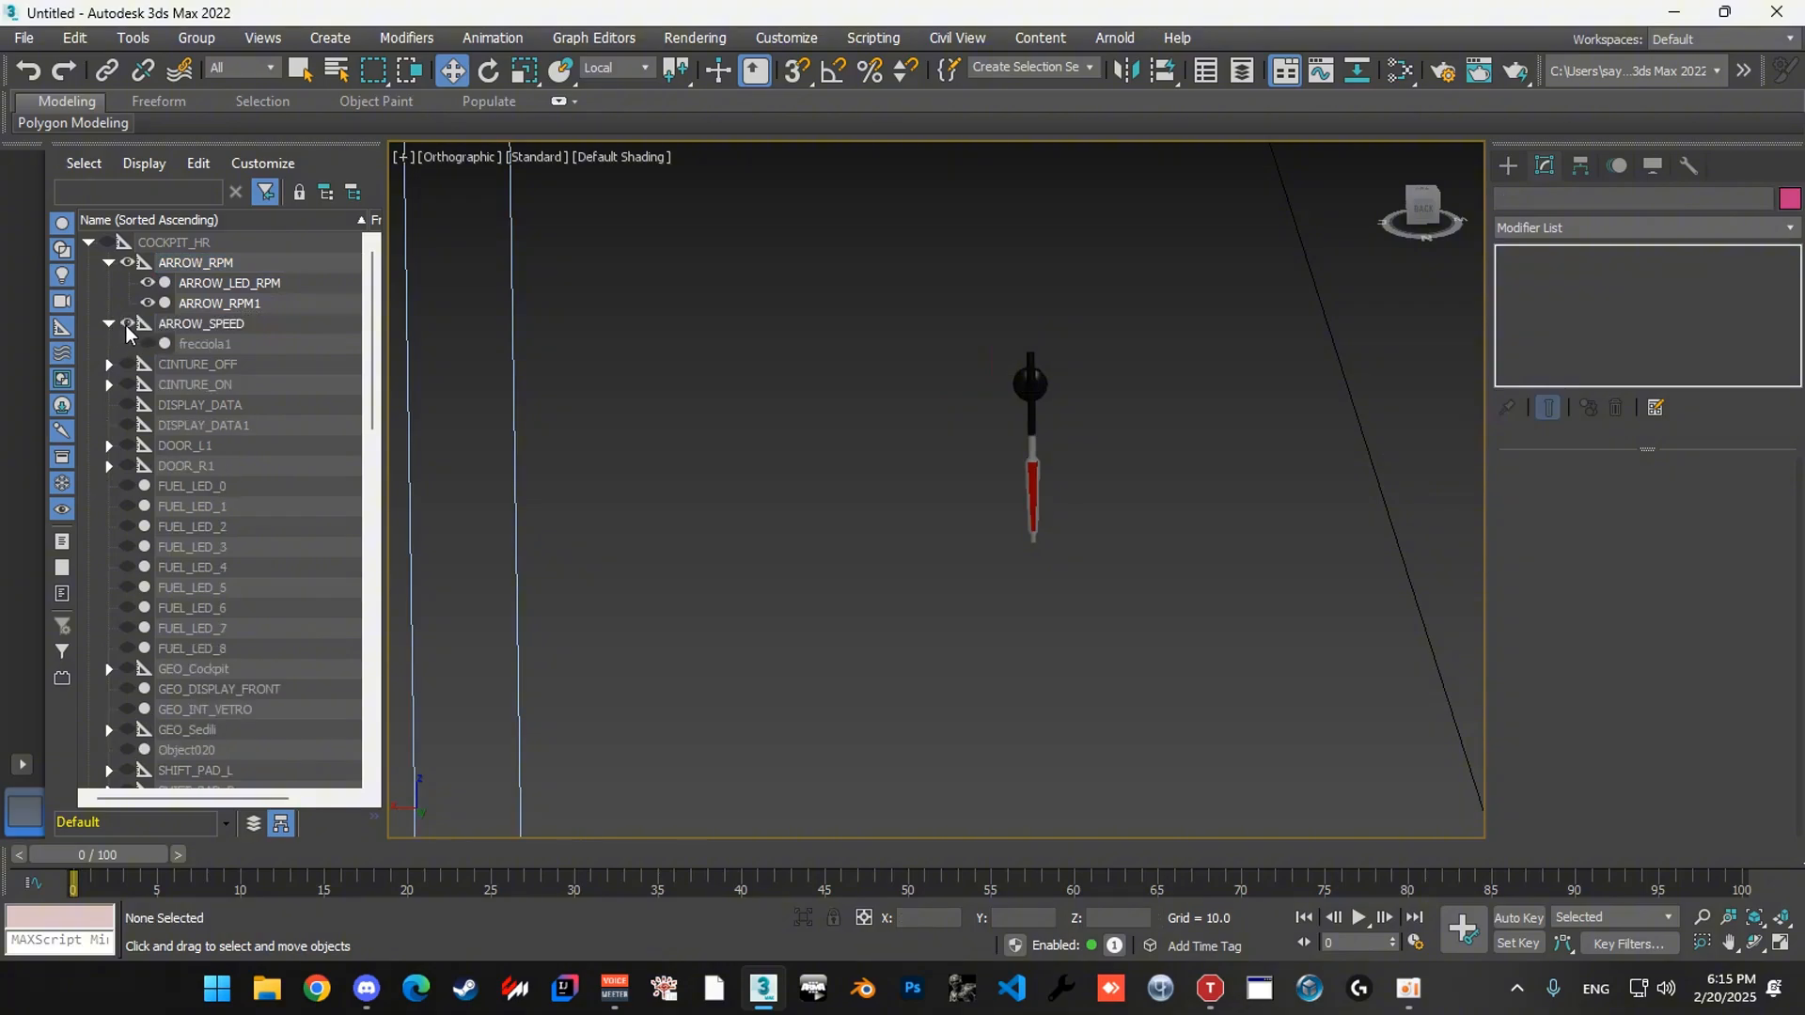
pyautogui.click(148, 344)
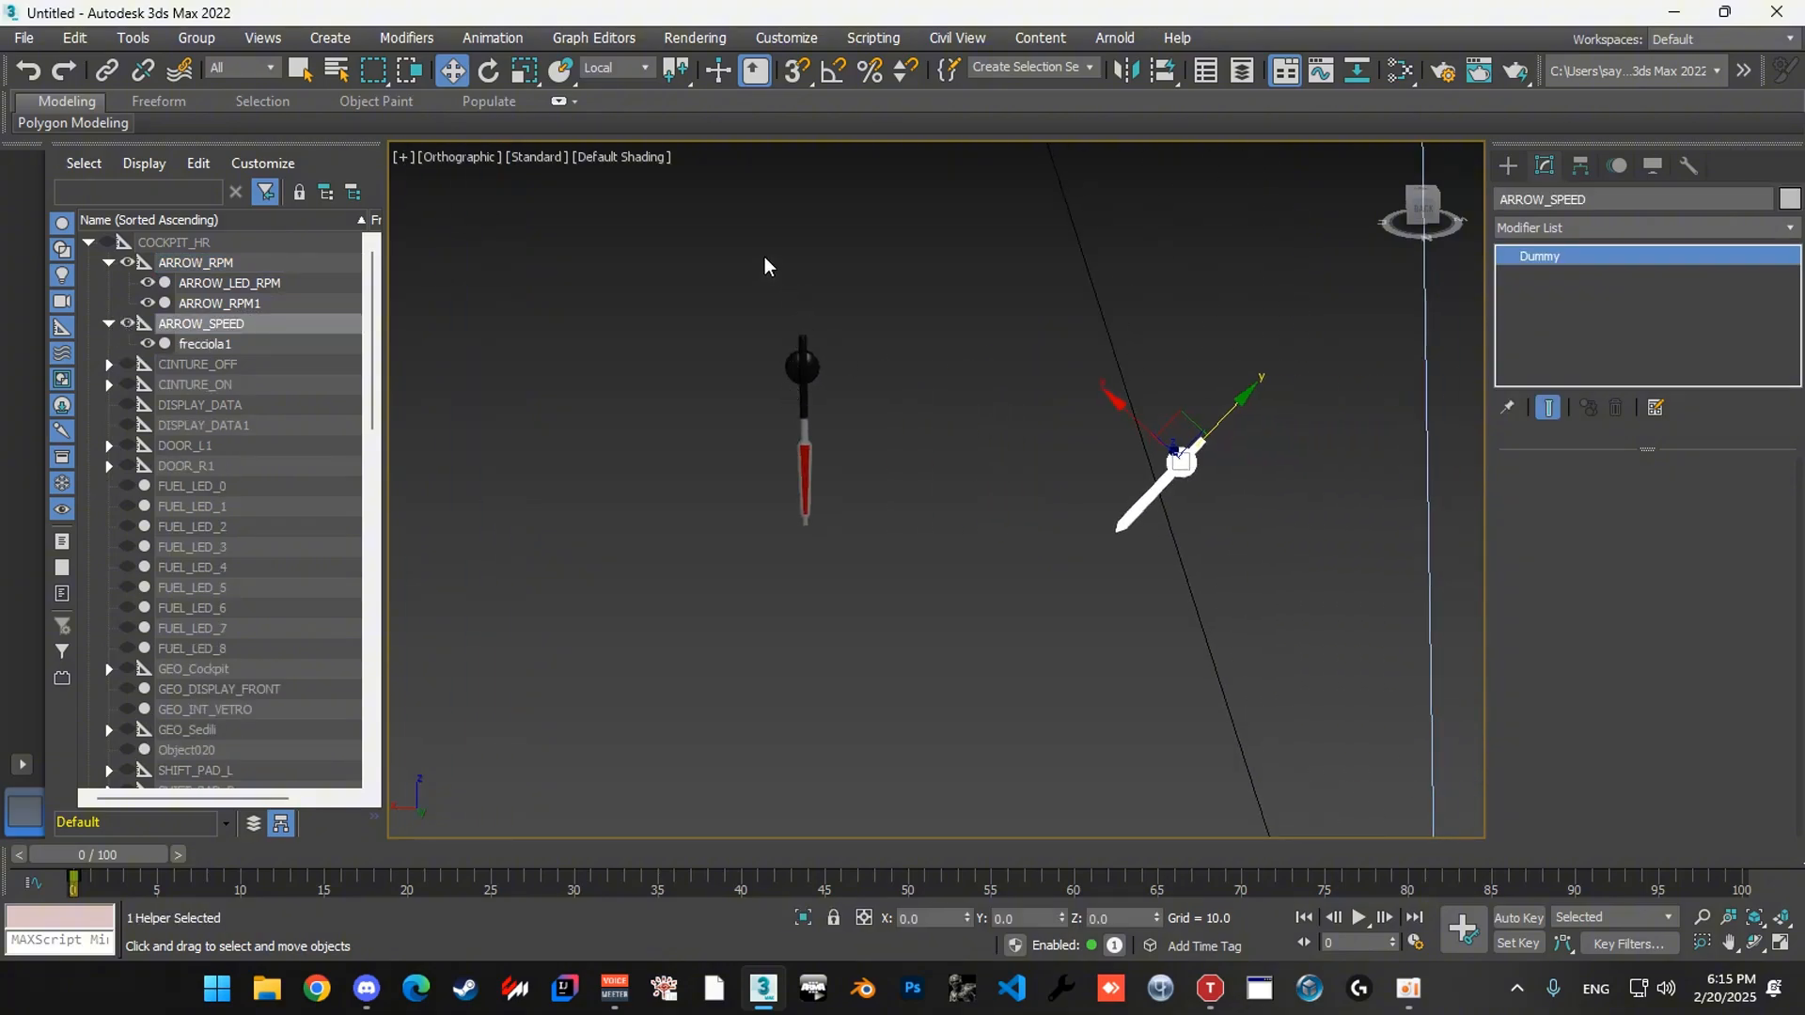
pyautogui.moveTo(1034, 411); pyautogui.dragTo(959, 391, button='middle')
pyautogui.scroll(2, 1081, 399)
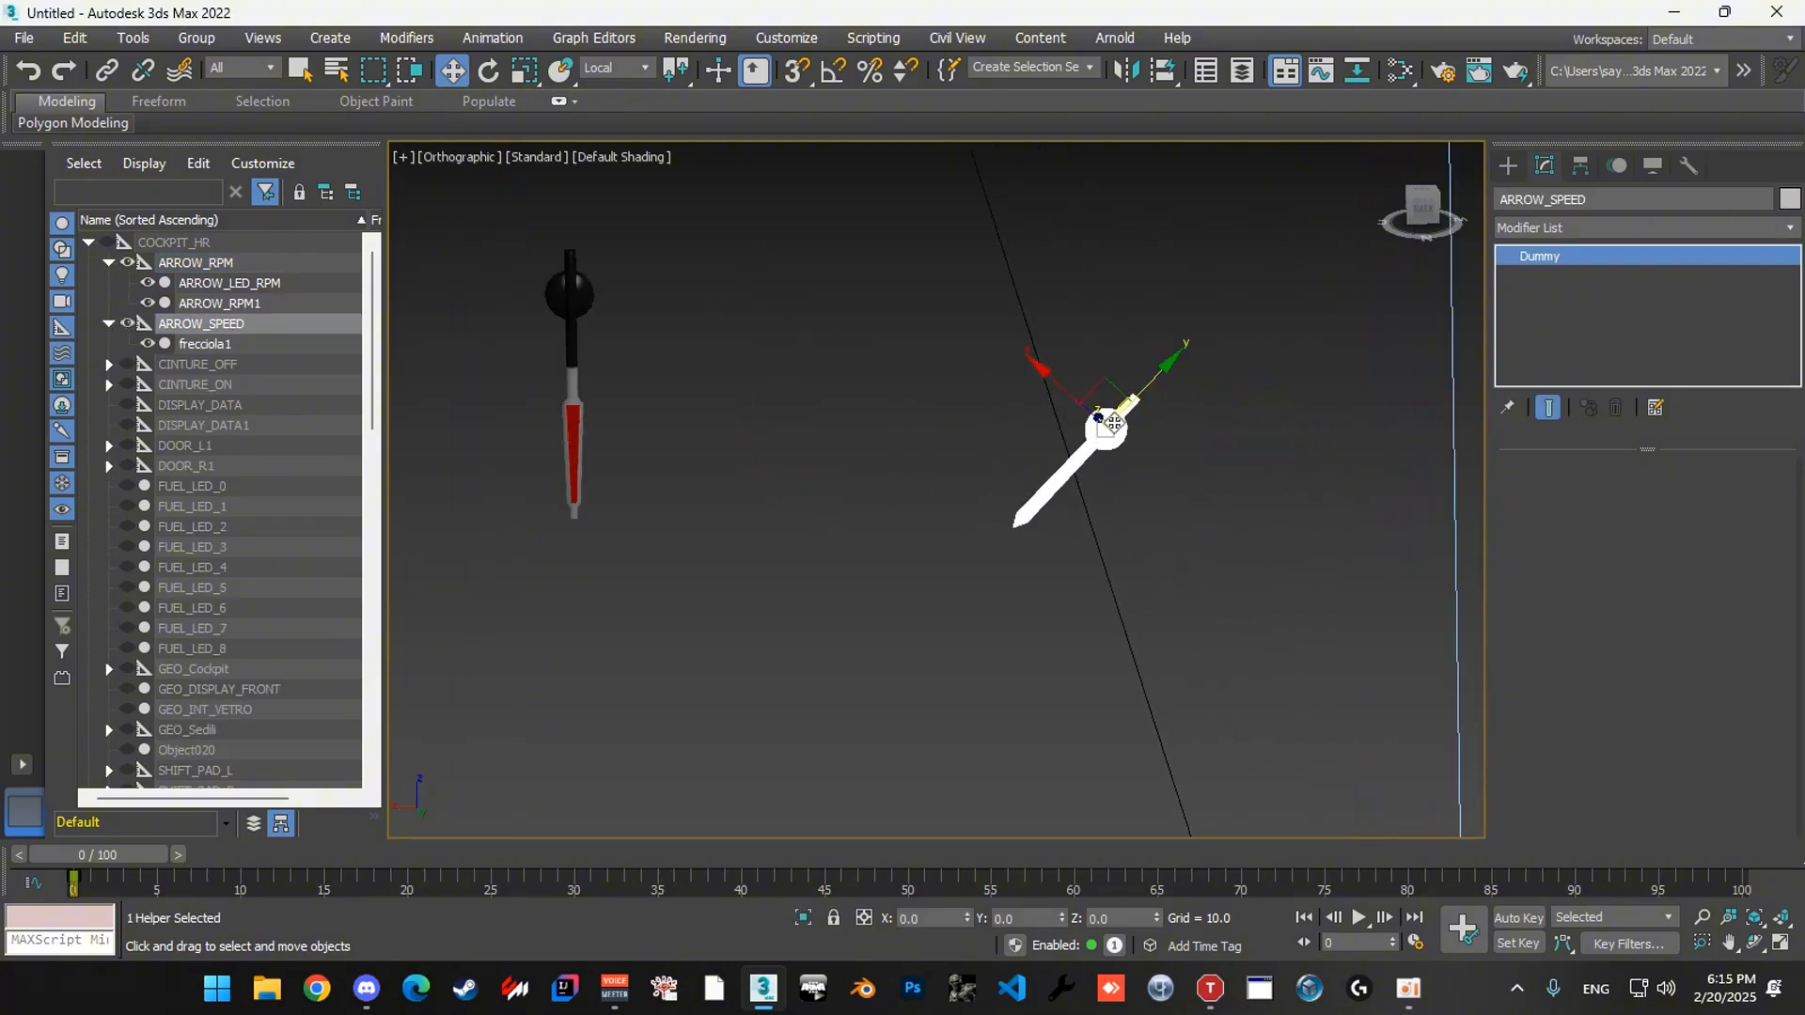
# Try cloning ARROW_SPEED as an instance named ARROW_TURBO, and cancel the clone.
pyautogui.rightClick(206, 329)
pyautogui.click(263, 399)
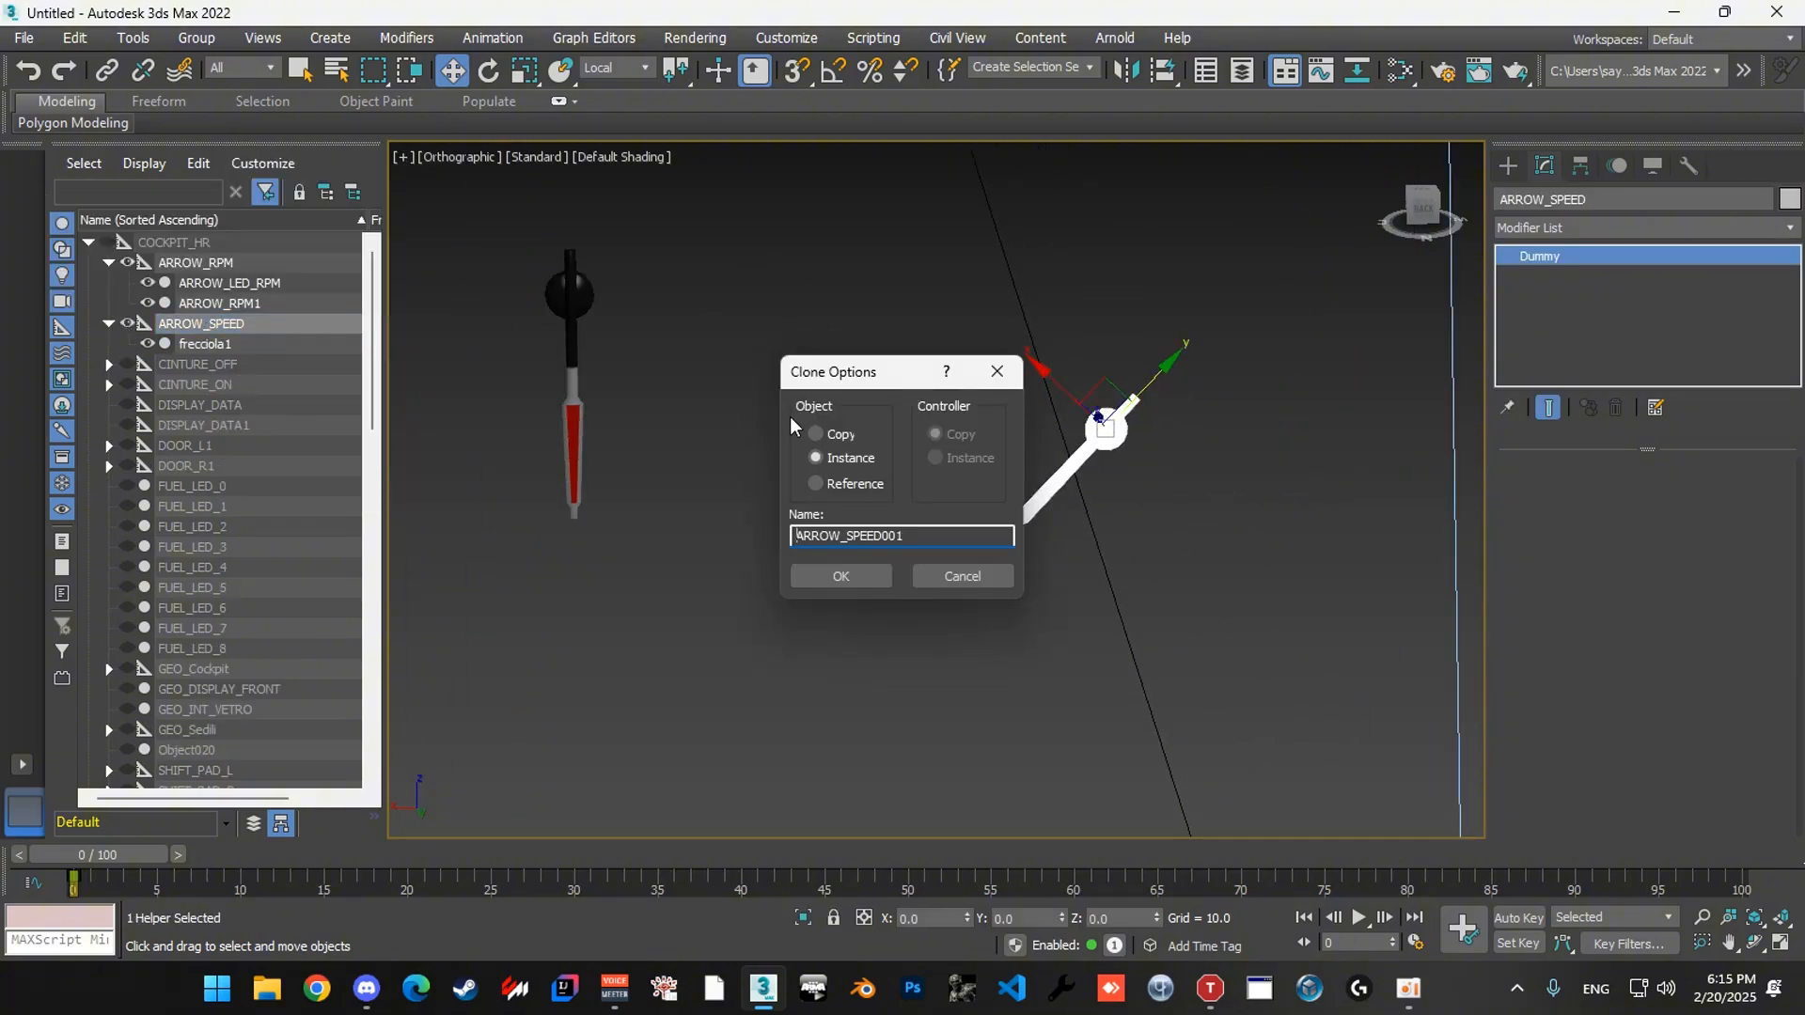
pyautogui.moveTo(931, 538); pyautogui.dragTo(857, 537)
pyautogui.write('TURBO')
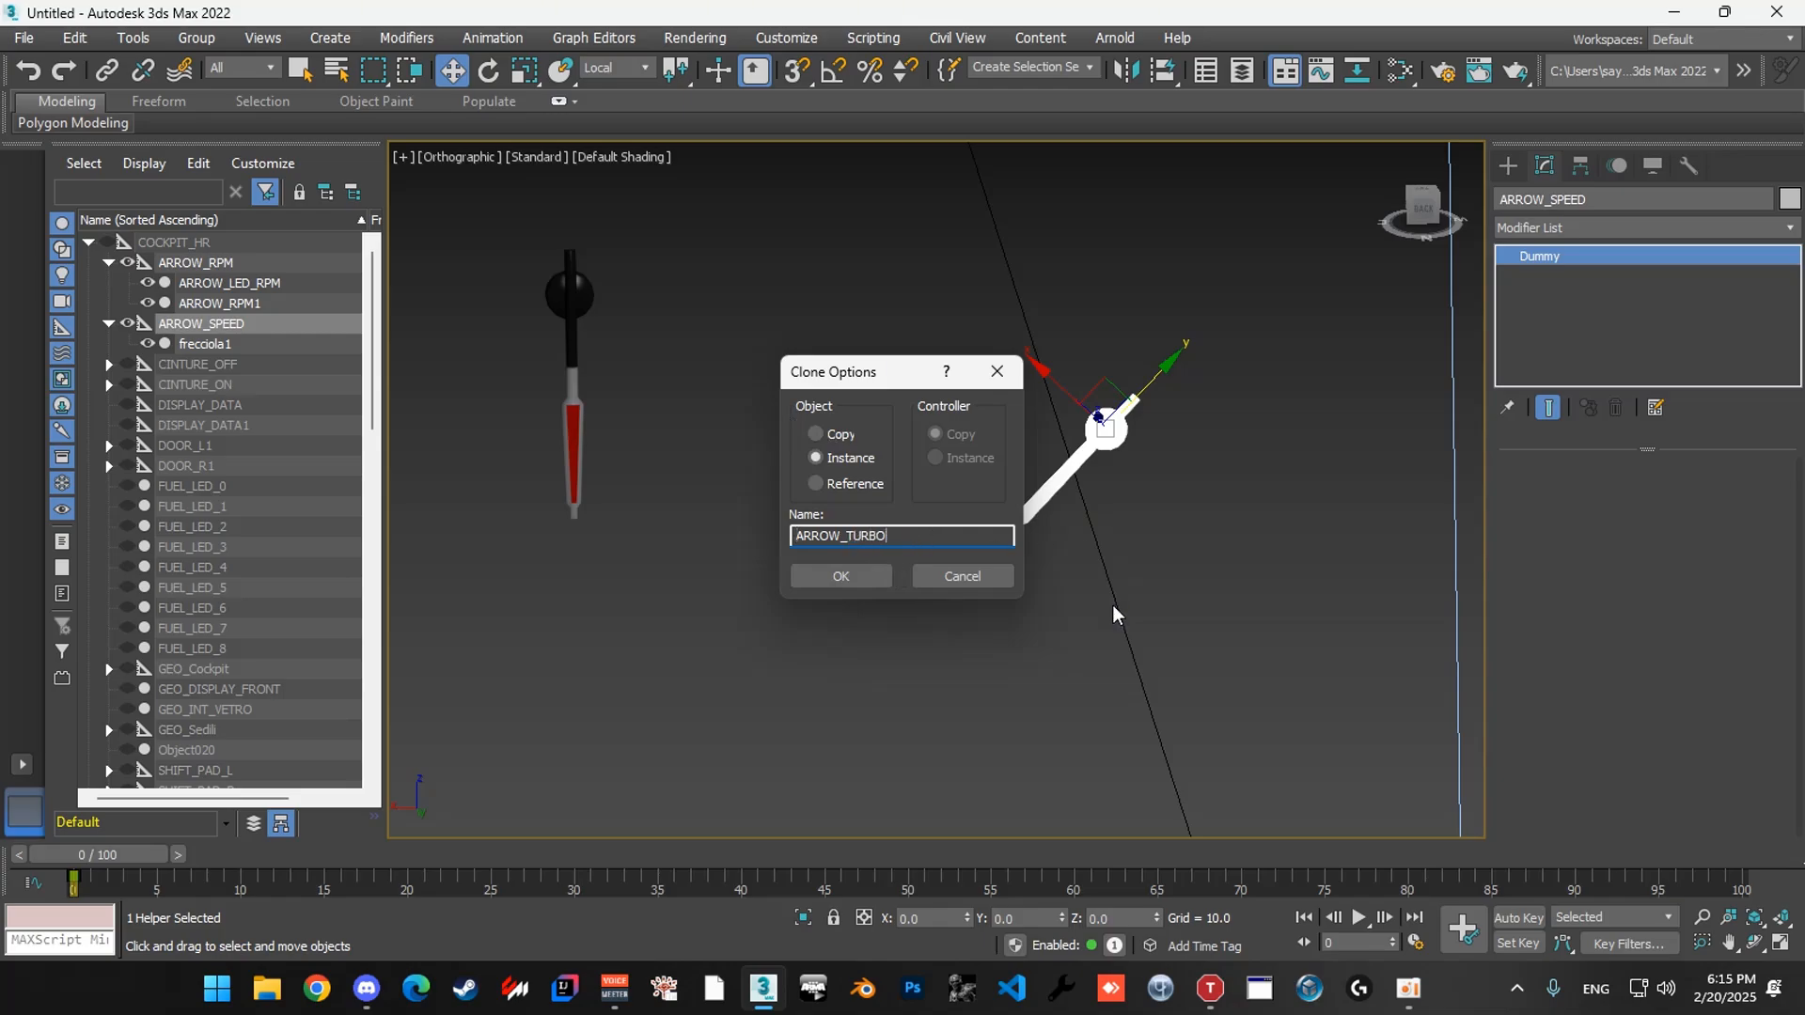
pyautogui.click(962, 576)
# Choose the View coordinate system, try cloning ARROW_SPEED along X as a copy for the water temperature gauge, and cancel.
pyautogui.click(611, 86)
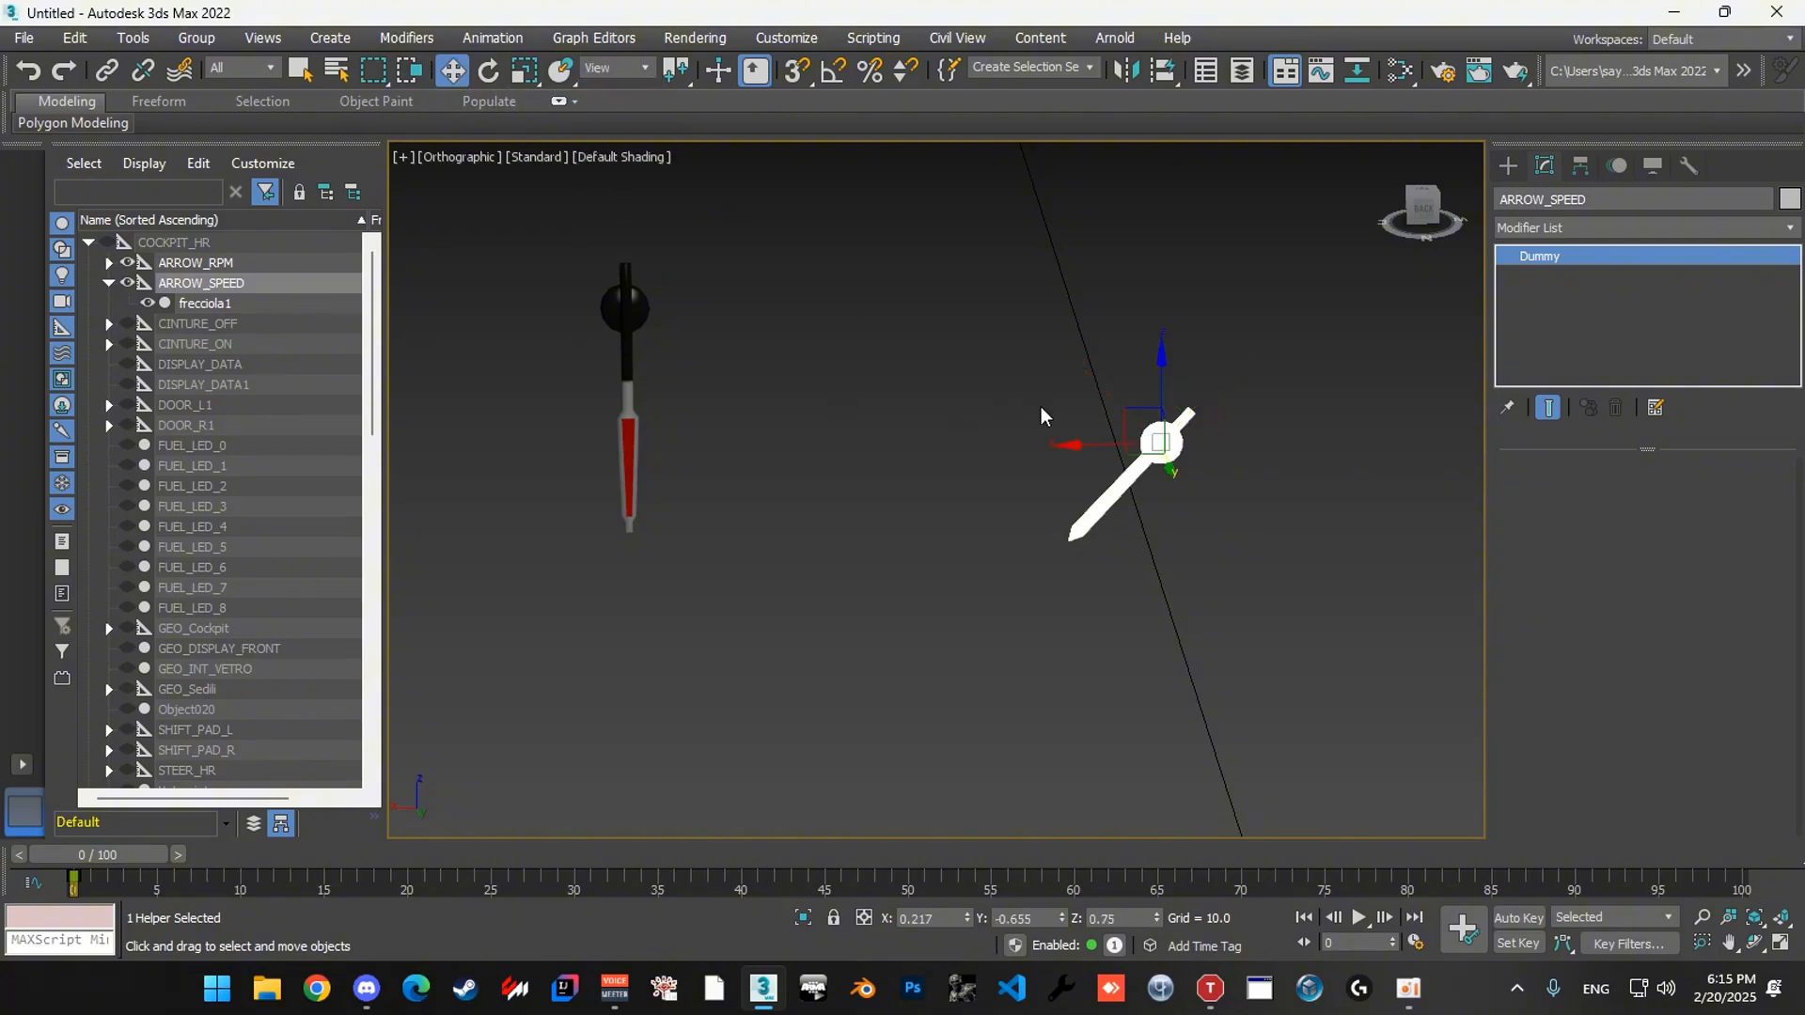
pyautogui.moveTo(1039, 414)
pyautogui.keyDown('shift'); pyautogui.mouseDown()
pyautogui.moveTo(843, 455)
pyautogui.moveTo(629, 456)
pyautogui.mouseUp(); pyautogui.keyUp('shift')
pyautogui.moveTo(883, 550); pyautogui.dragTo(839, 550)
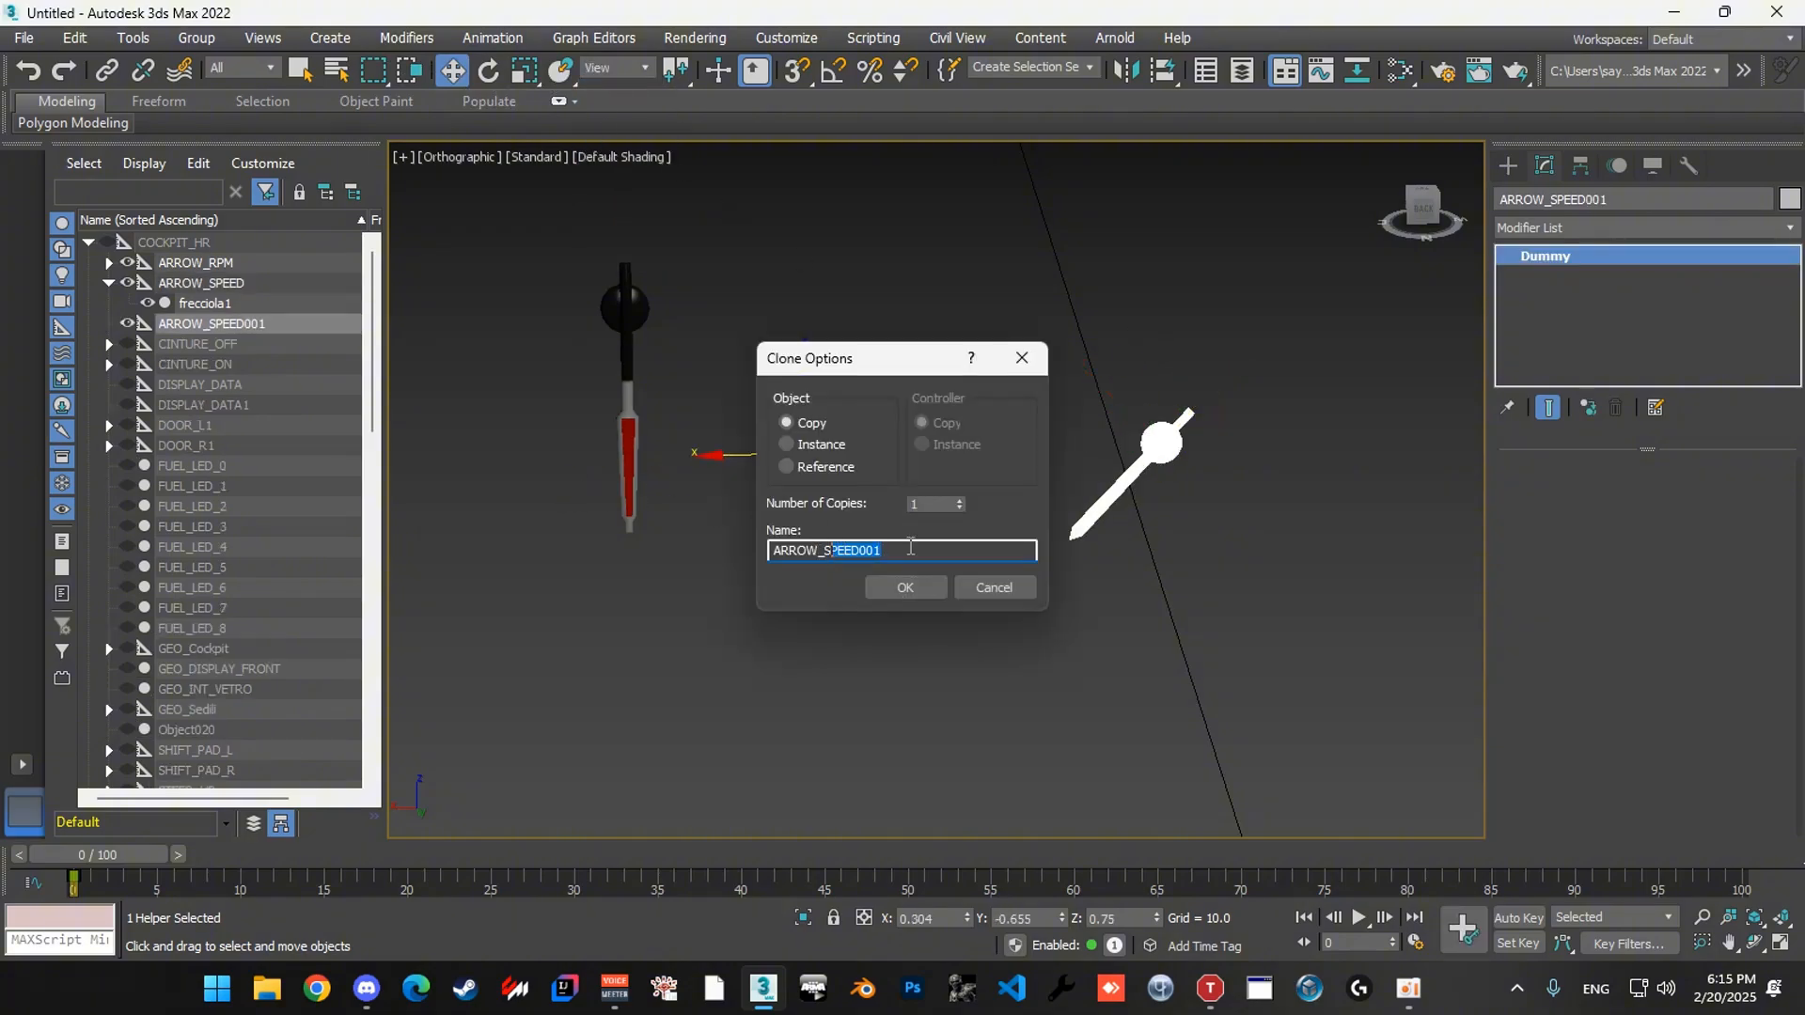
pyautogui.write('WATER_TEMPERATUR')
pyautogui.moveTo(876, 550); pyautogui.dragTo(956, 551)
pyautogui.click(989, 589)
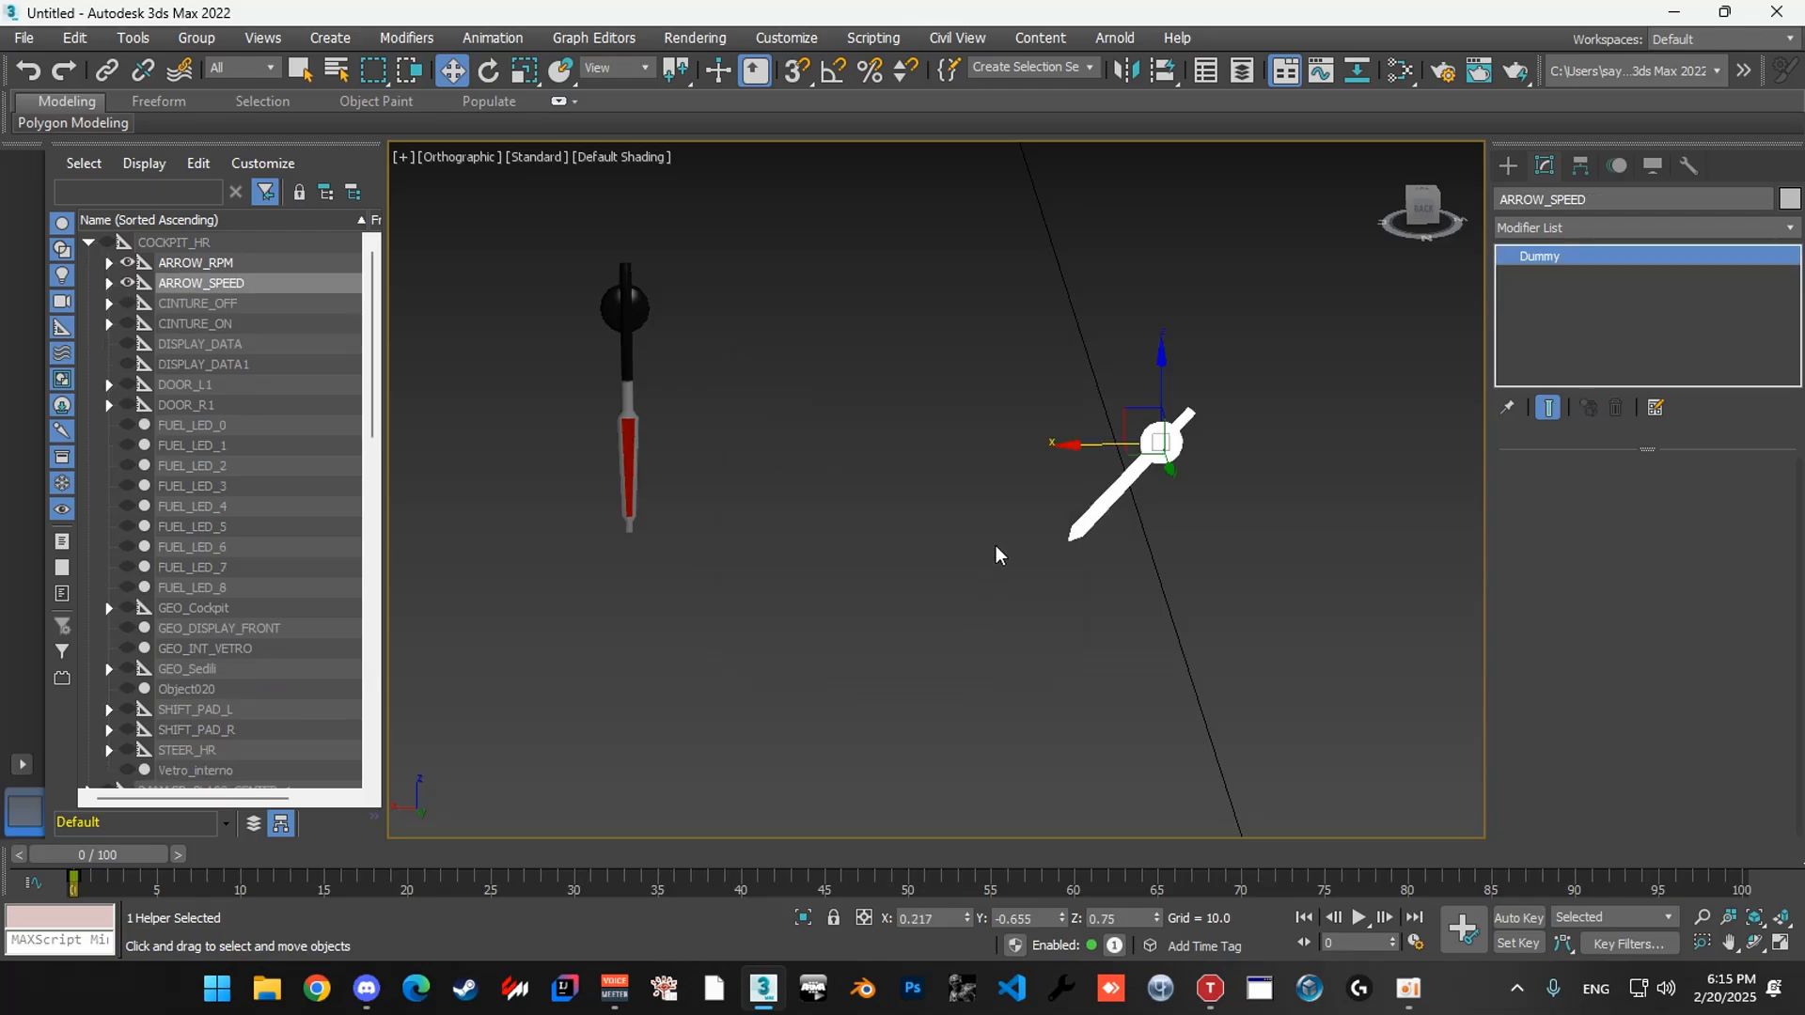
# Unhide all objects in the scene.
pyautogui.keyDown('alt'); pyautogui.moveTo(998, 556); pyautogui.dragTo(975, 516, button='middle'); pyautogui.keyUp('alt')
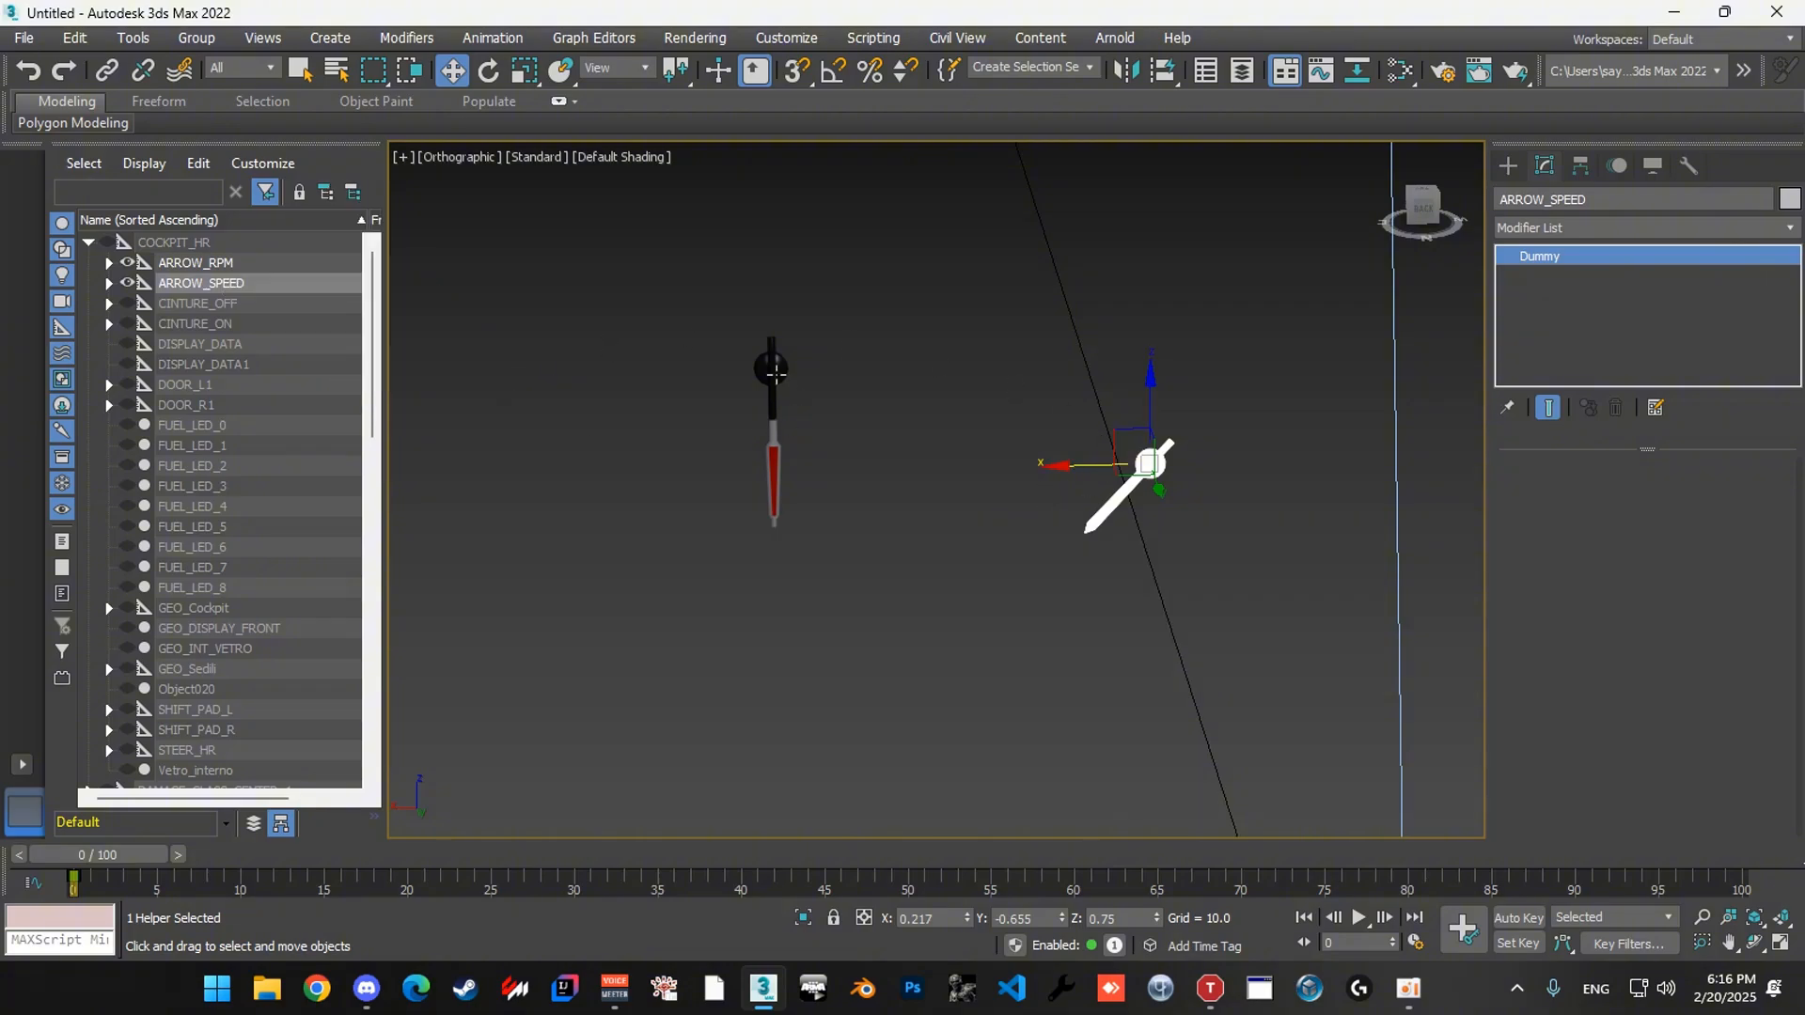
pyautogui.scroll(-3, 741, 406)
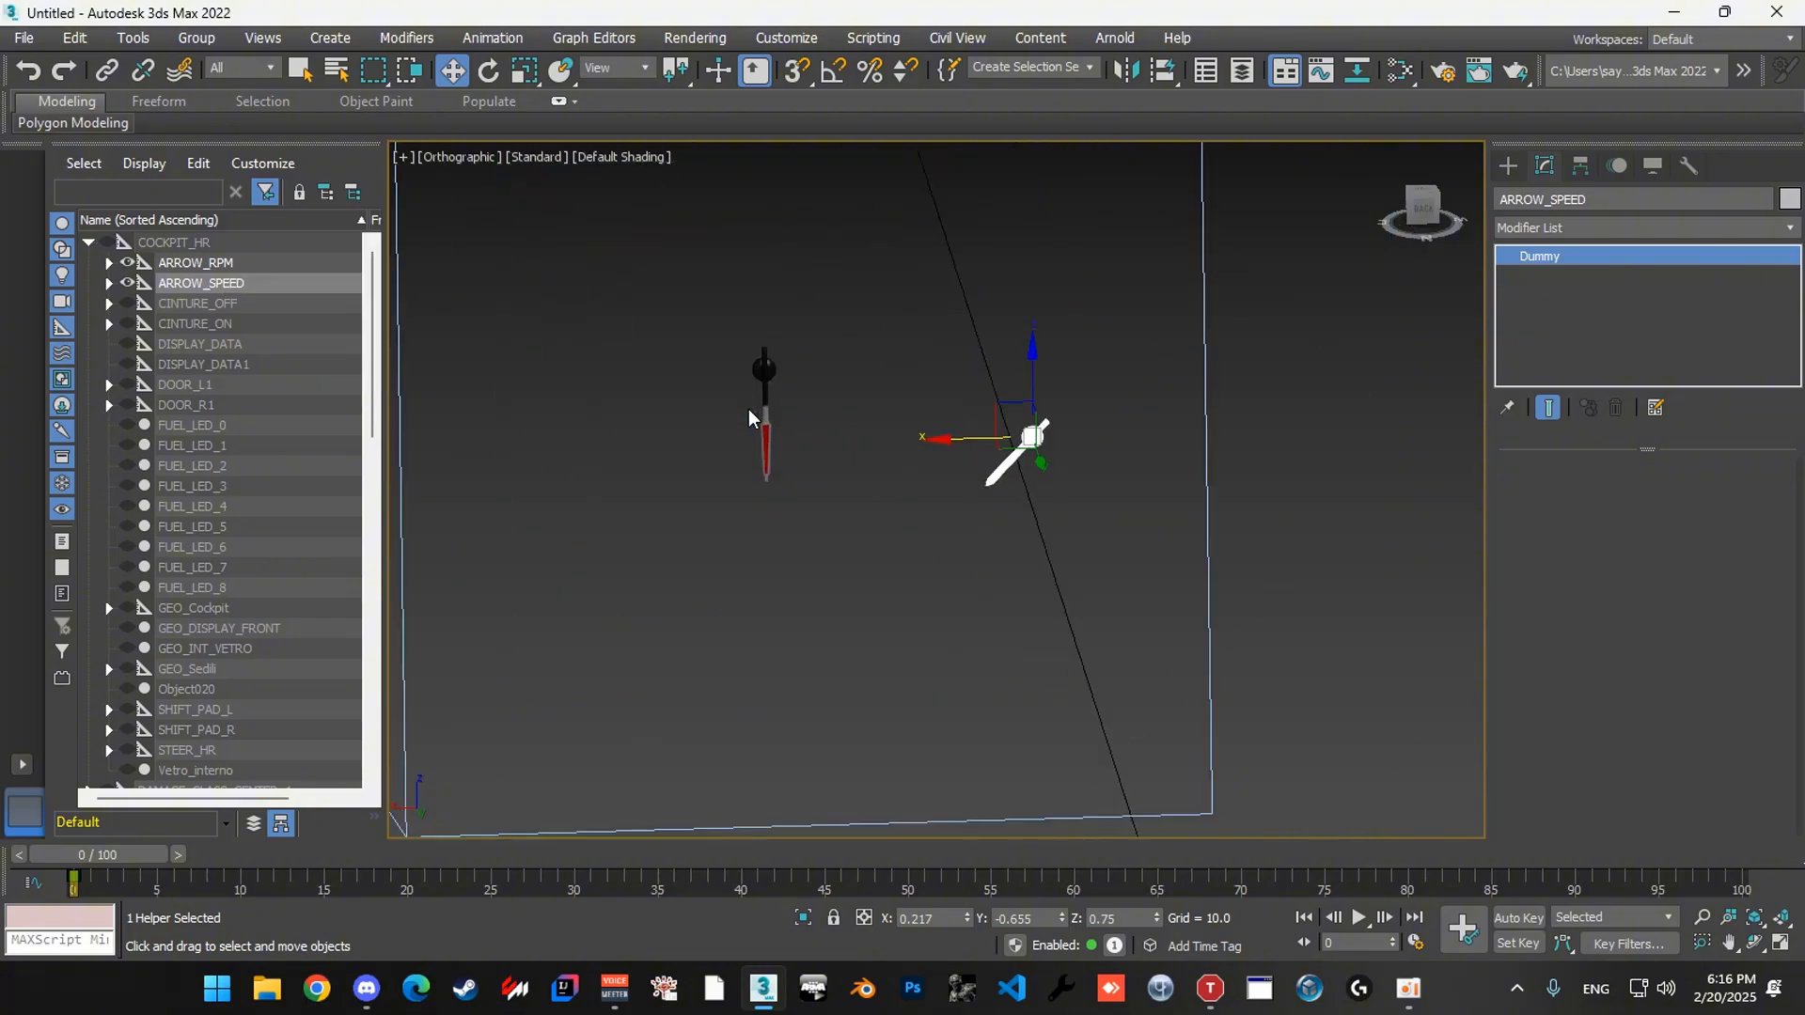
pyautogui.rightClick(790, 350)
pyautogui.click(846, 212)
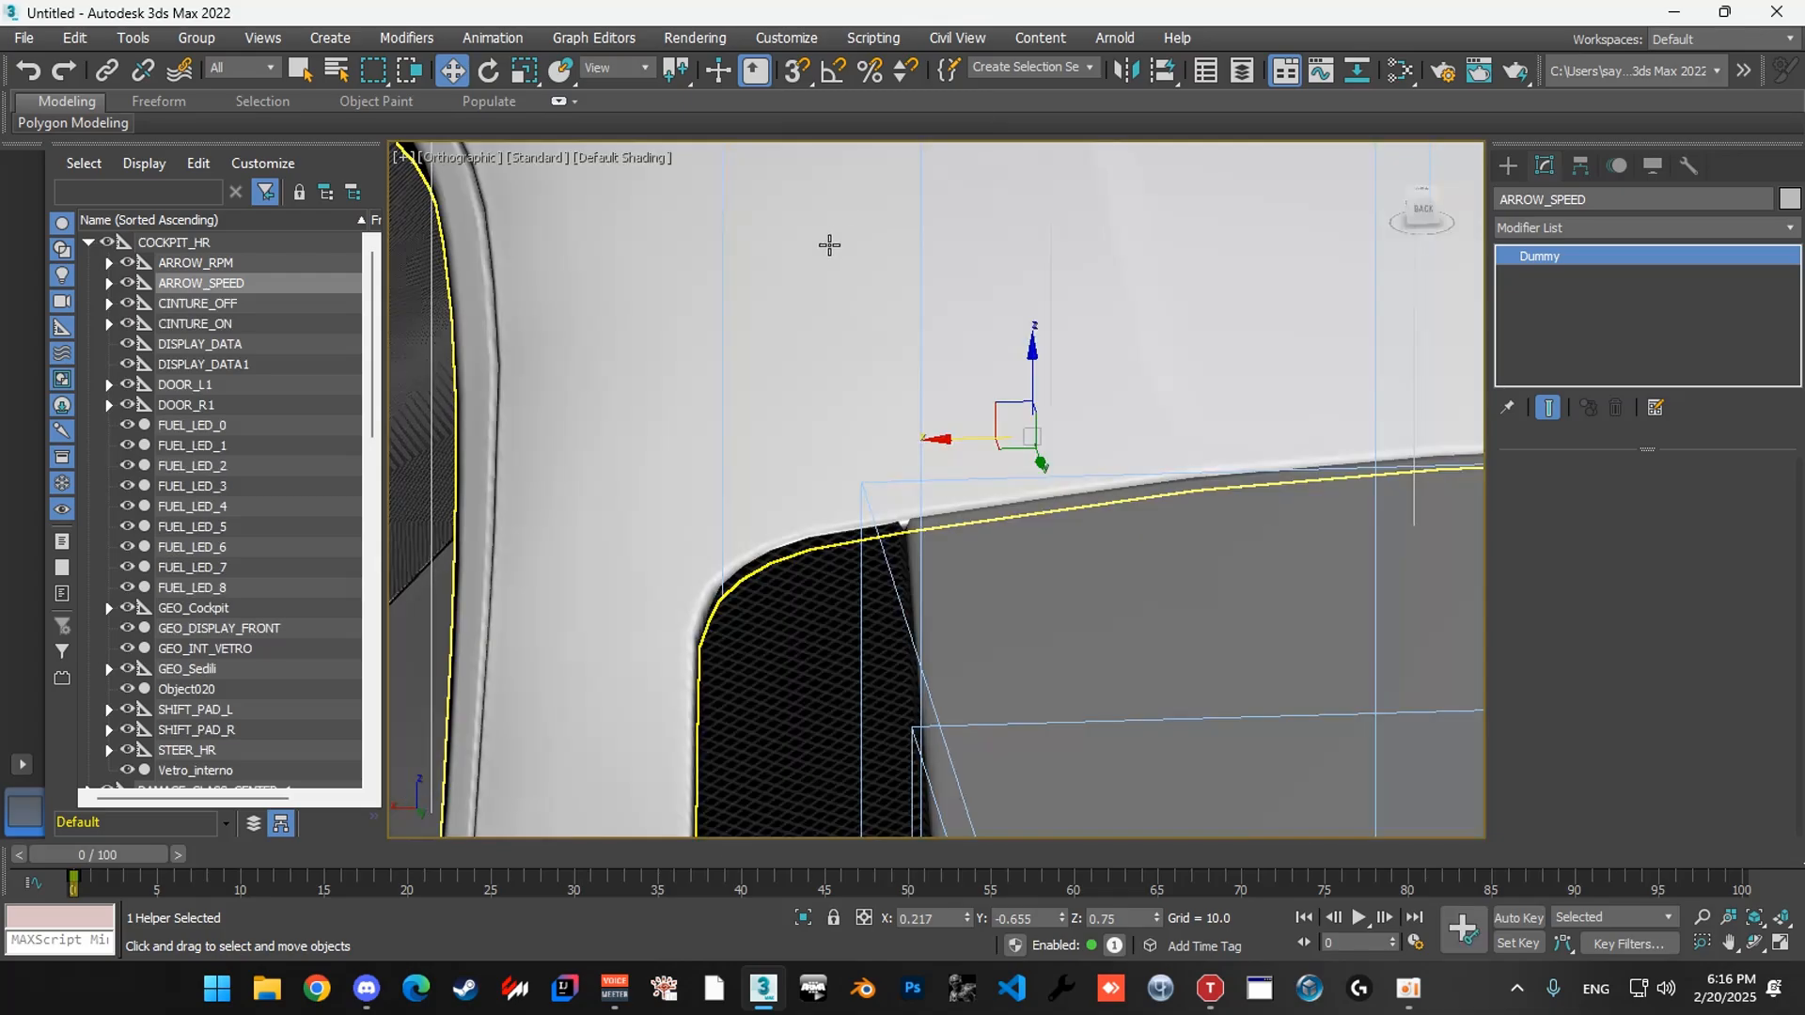
pyautogui.scroll(-2, 735, 340)
# Switch to Content Manager, open the Ferrari 458 Italia in the custom showroom and examine the rev counter needle on its dial.
pyautogui.click(515, 989)
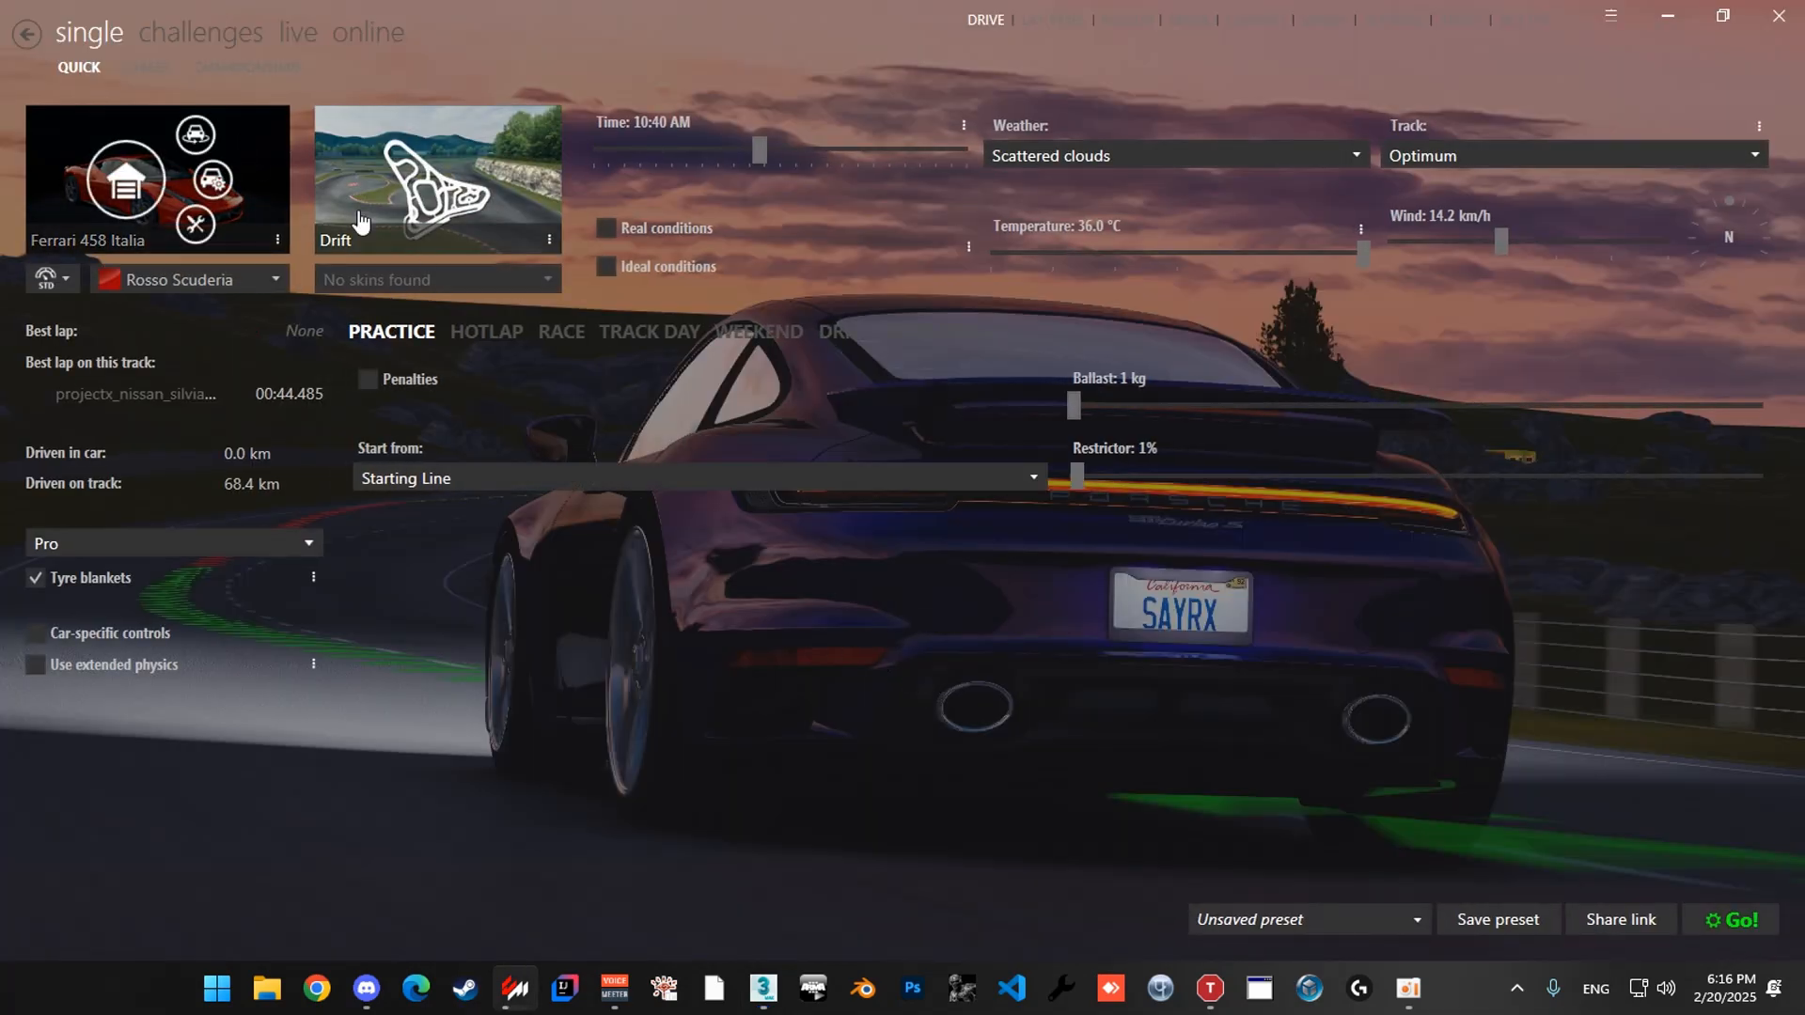
pyautogui.click(200, 141)
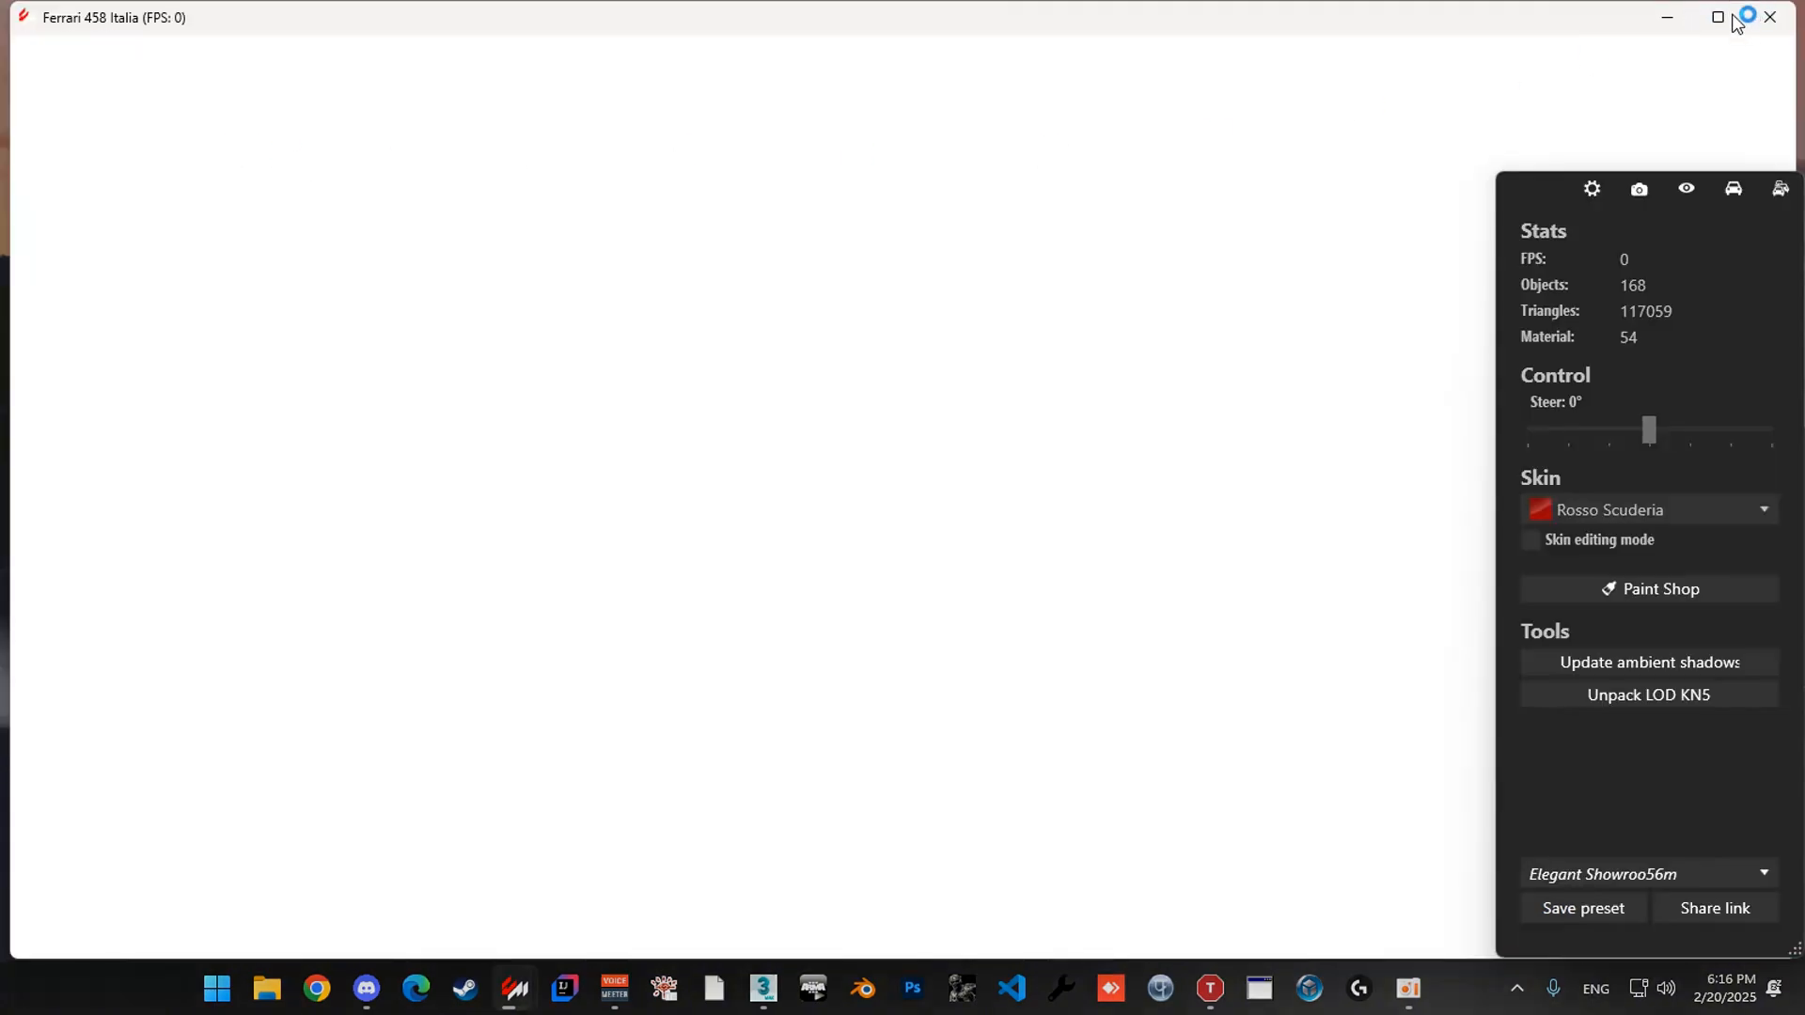
pyautogui.click(1732, 16)
pyautogui.moveTo(938, 468); pyautogui.dragTo(953, 511)
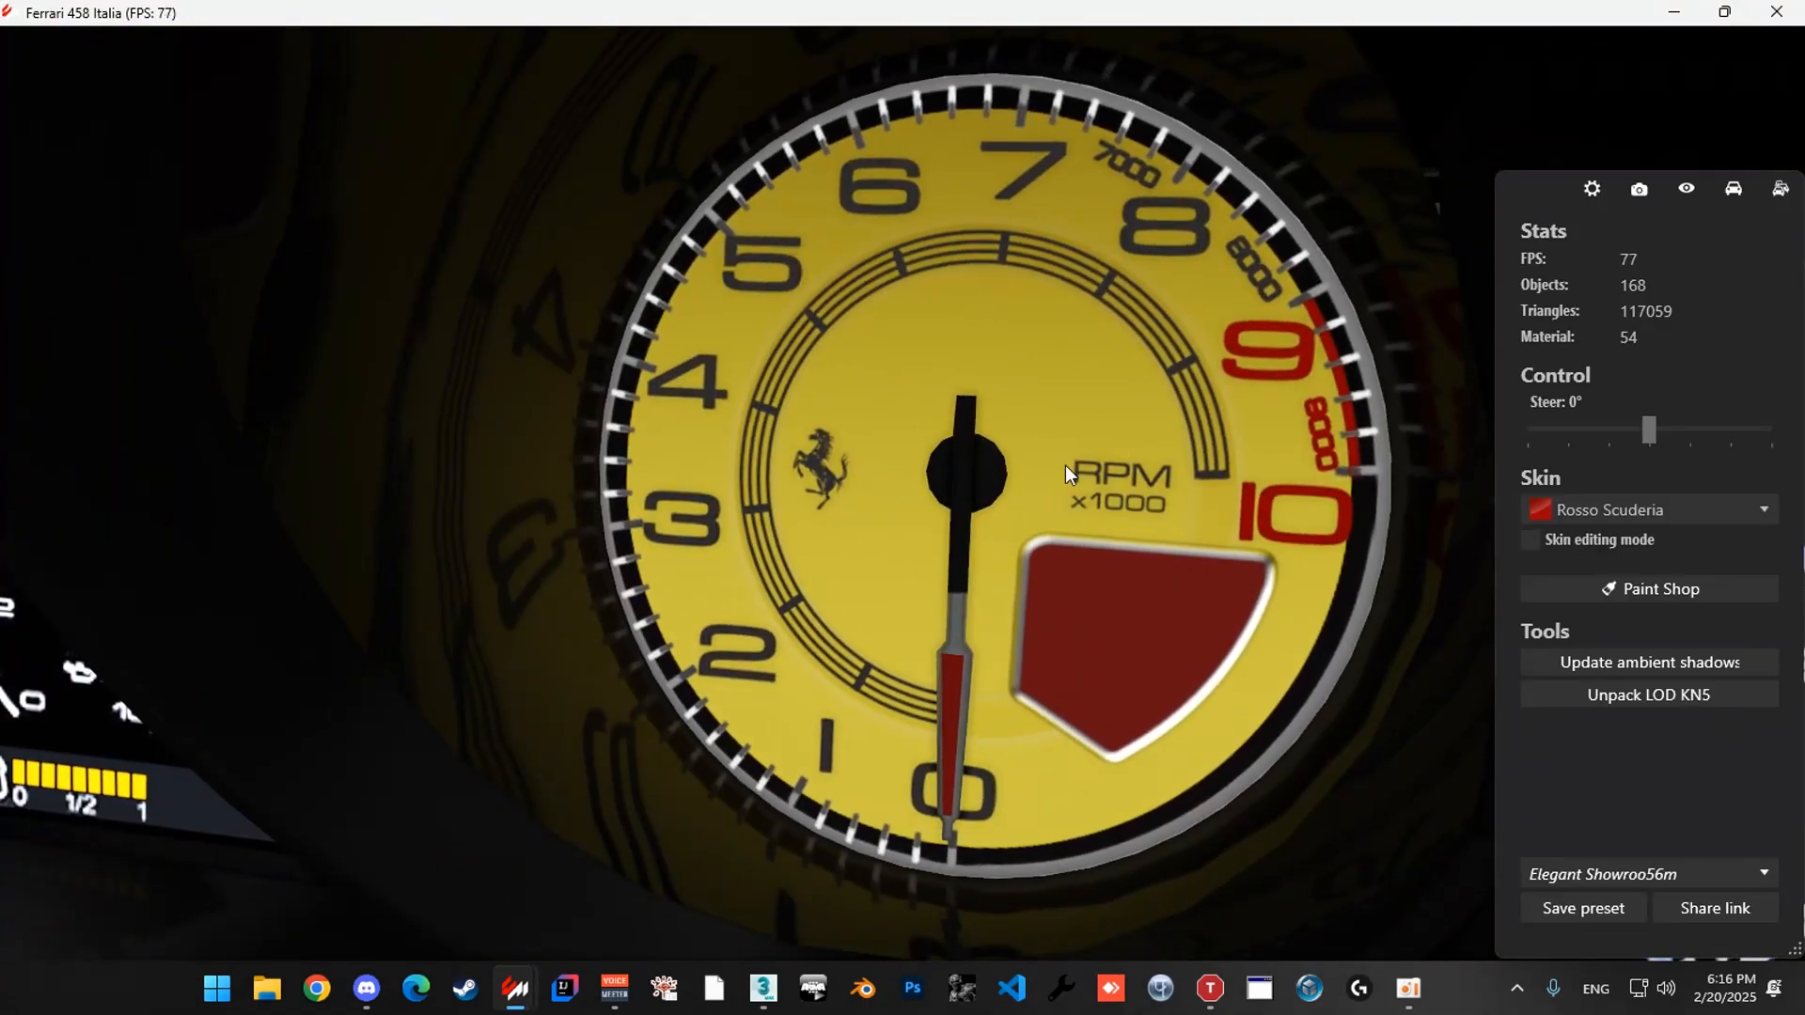
pyautogui.scroll(-5, 777, 393)
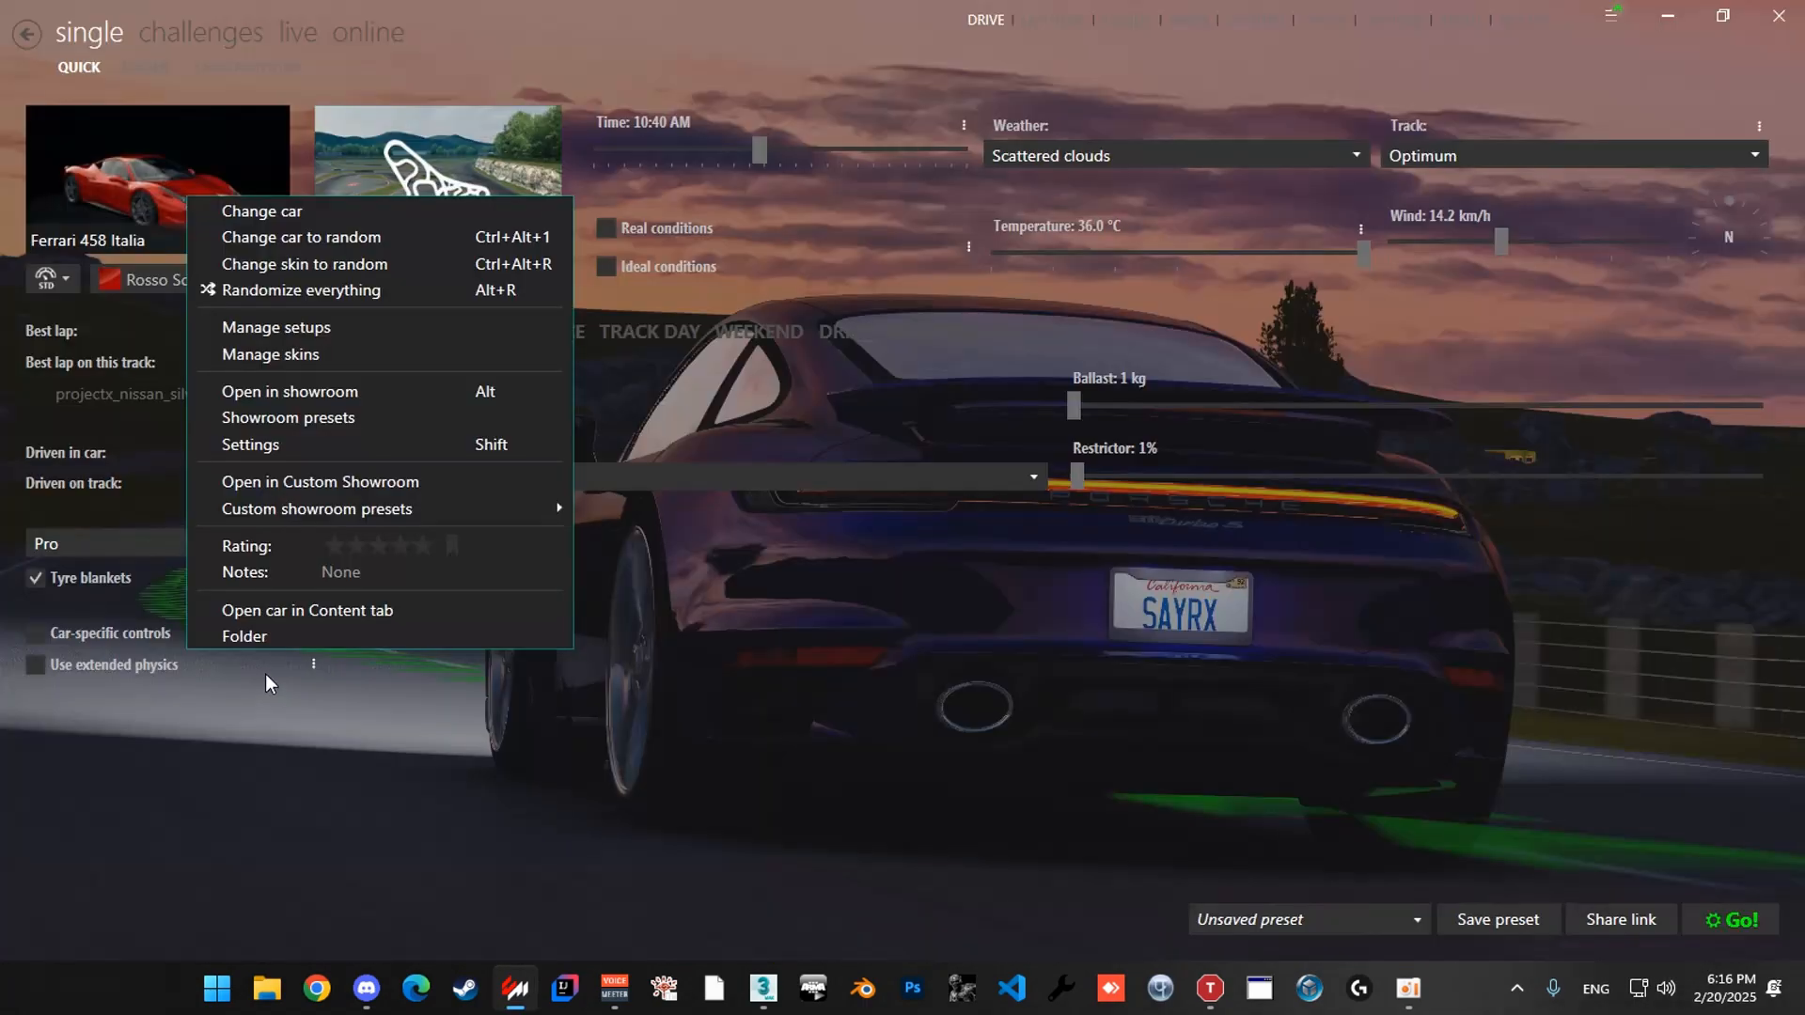
# Open the Ferrari 458 Italia's car folder and open analog_instruments.ini from its data folder.
pyautogui.click(254, 638)
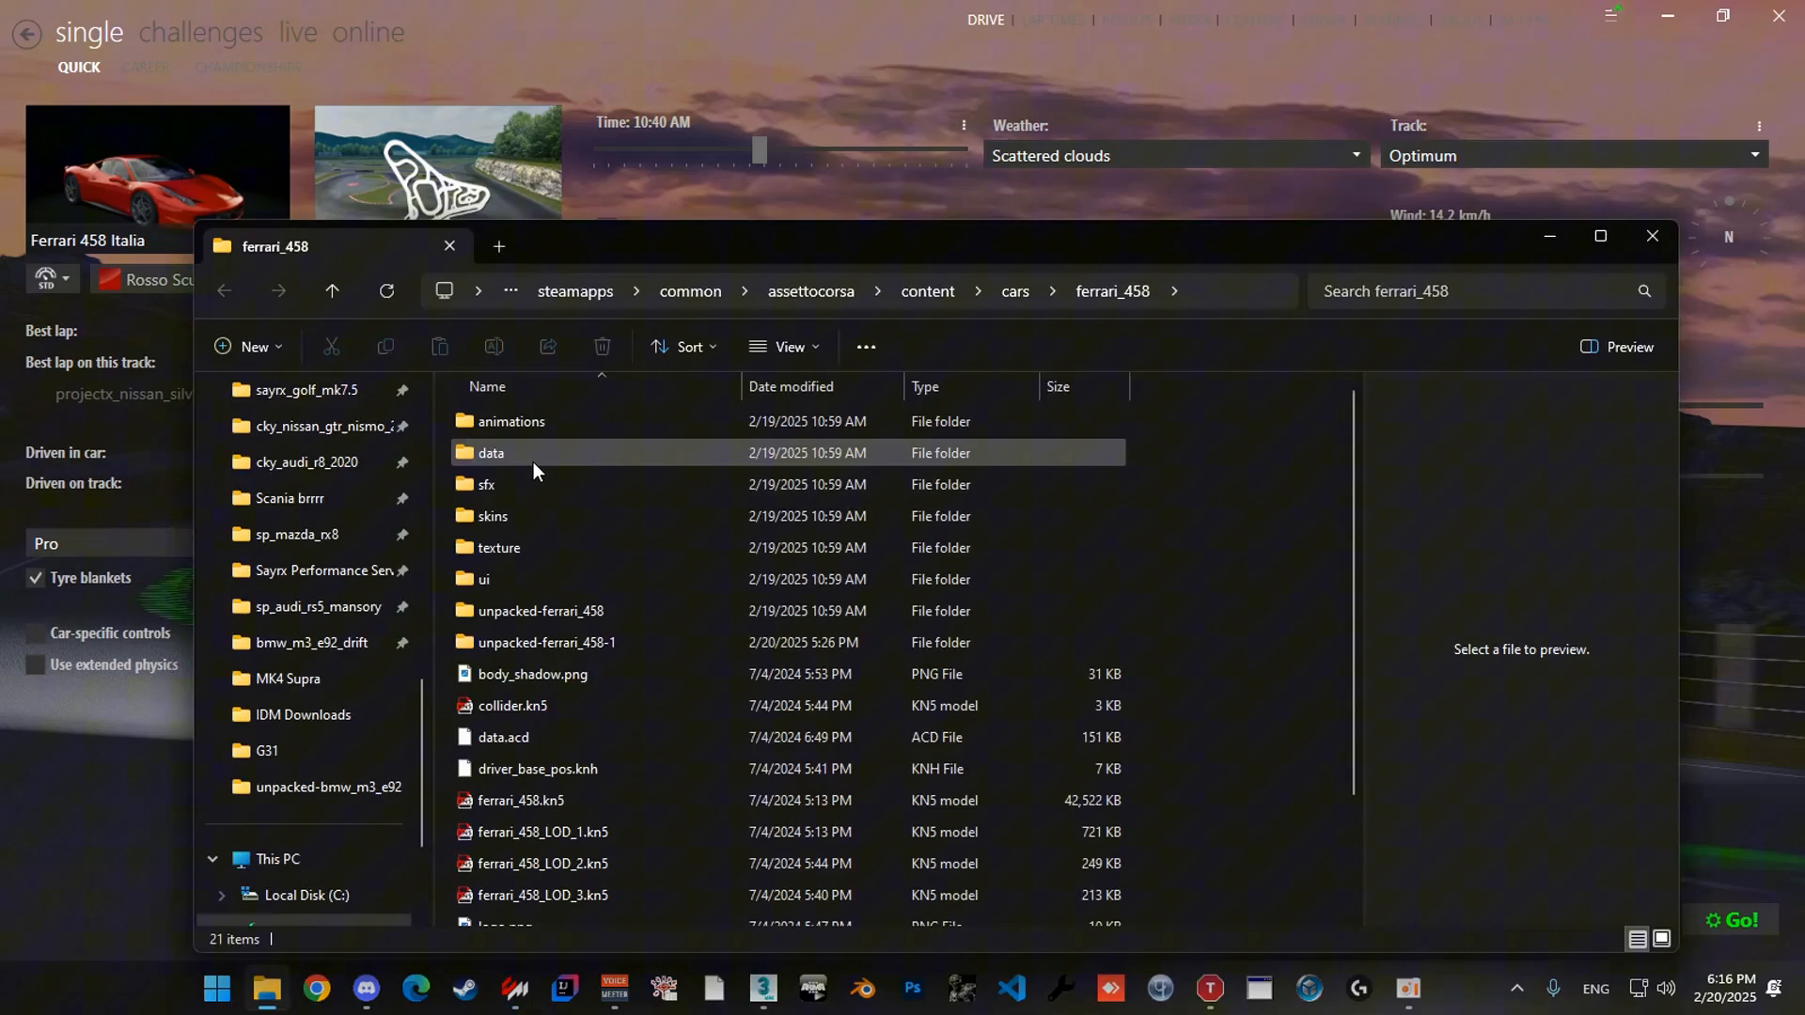
pyautogui.doubleClick(532, 459)
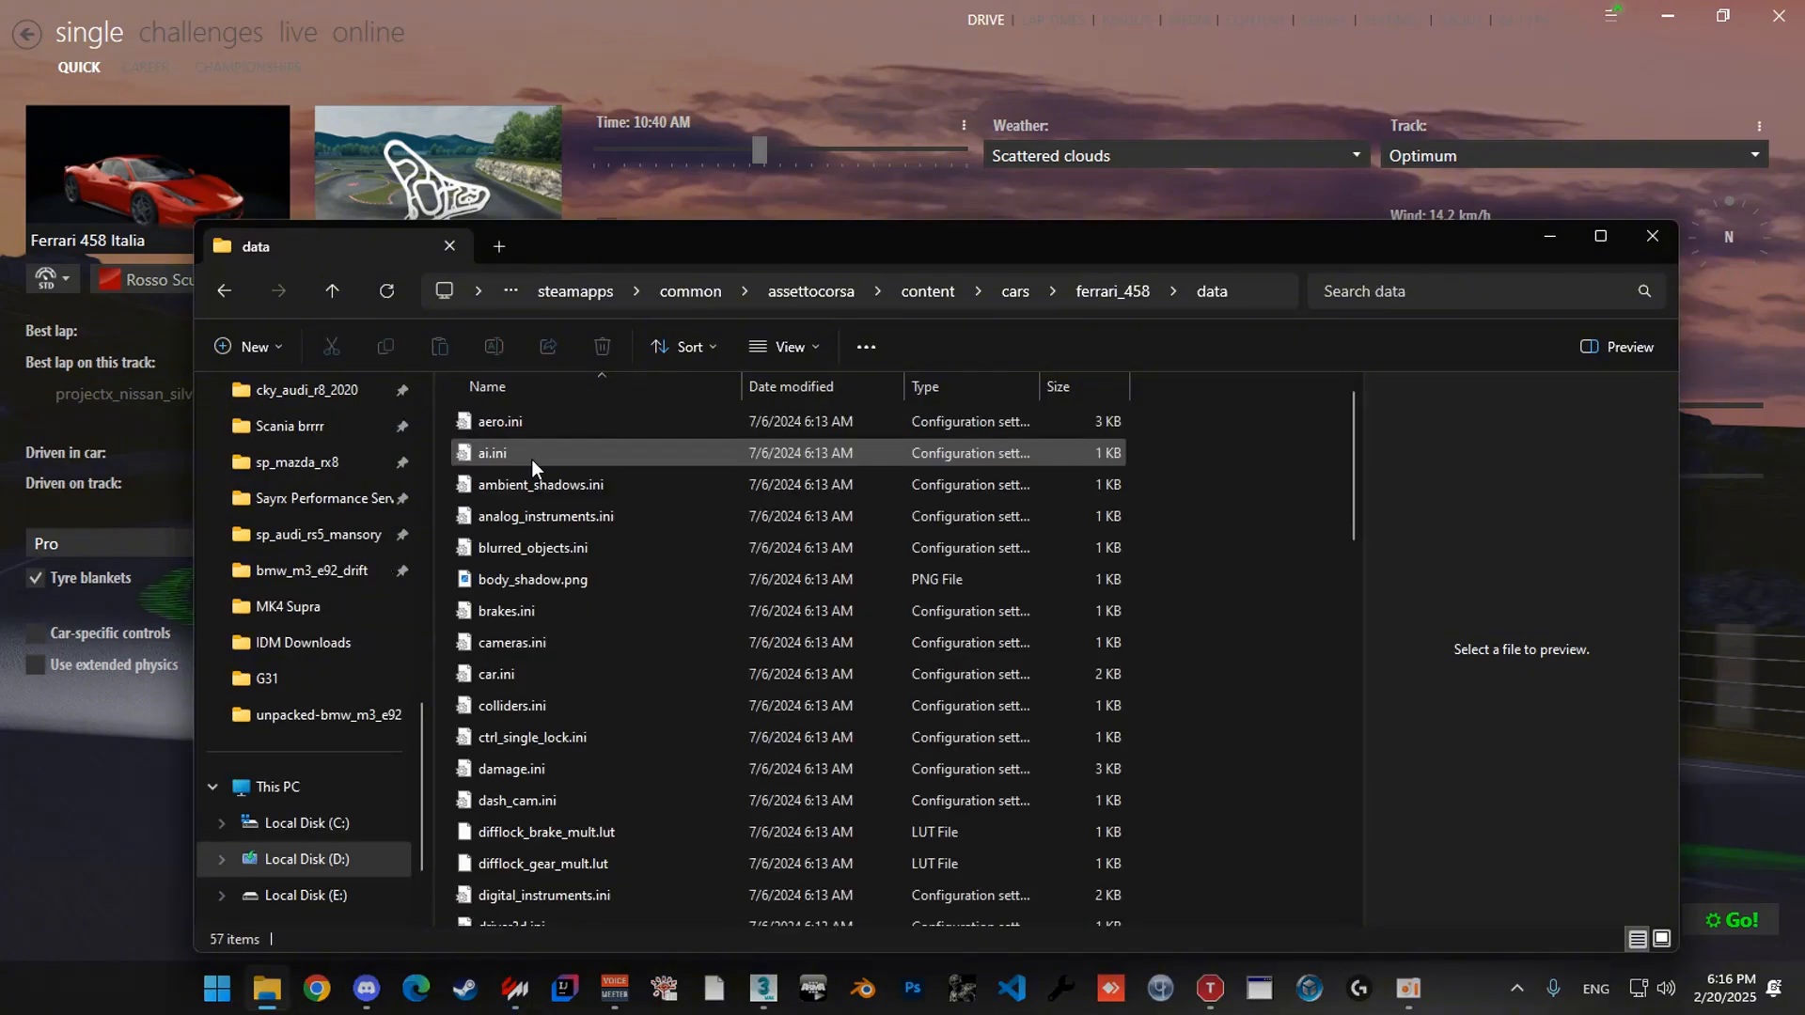
pyautogui.scroll(-4, 532, 458)
pyautogui.scroll(5, 545, 498)
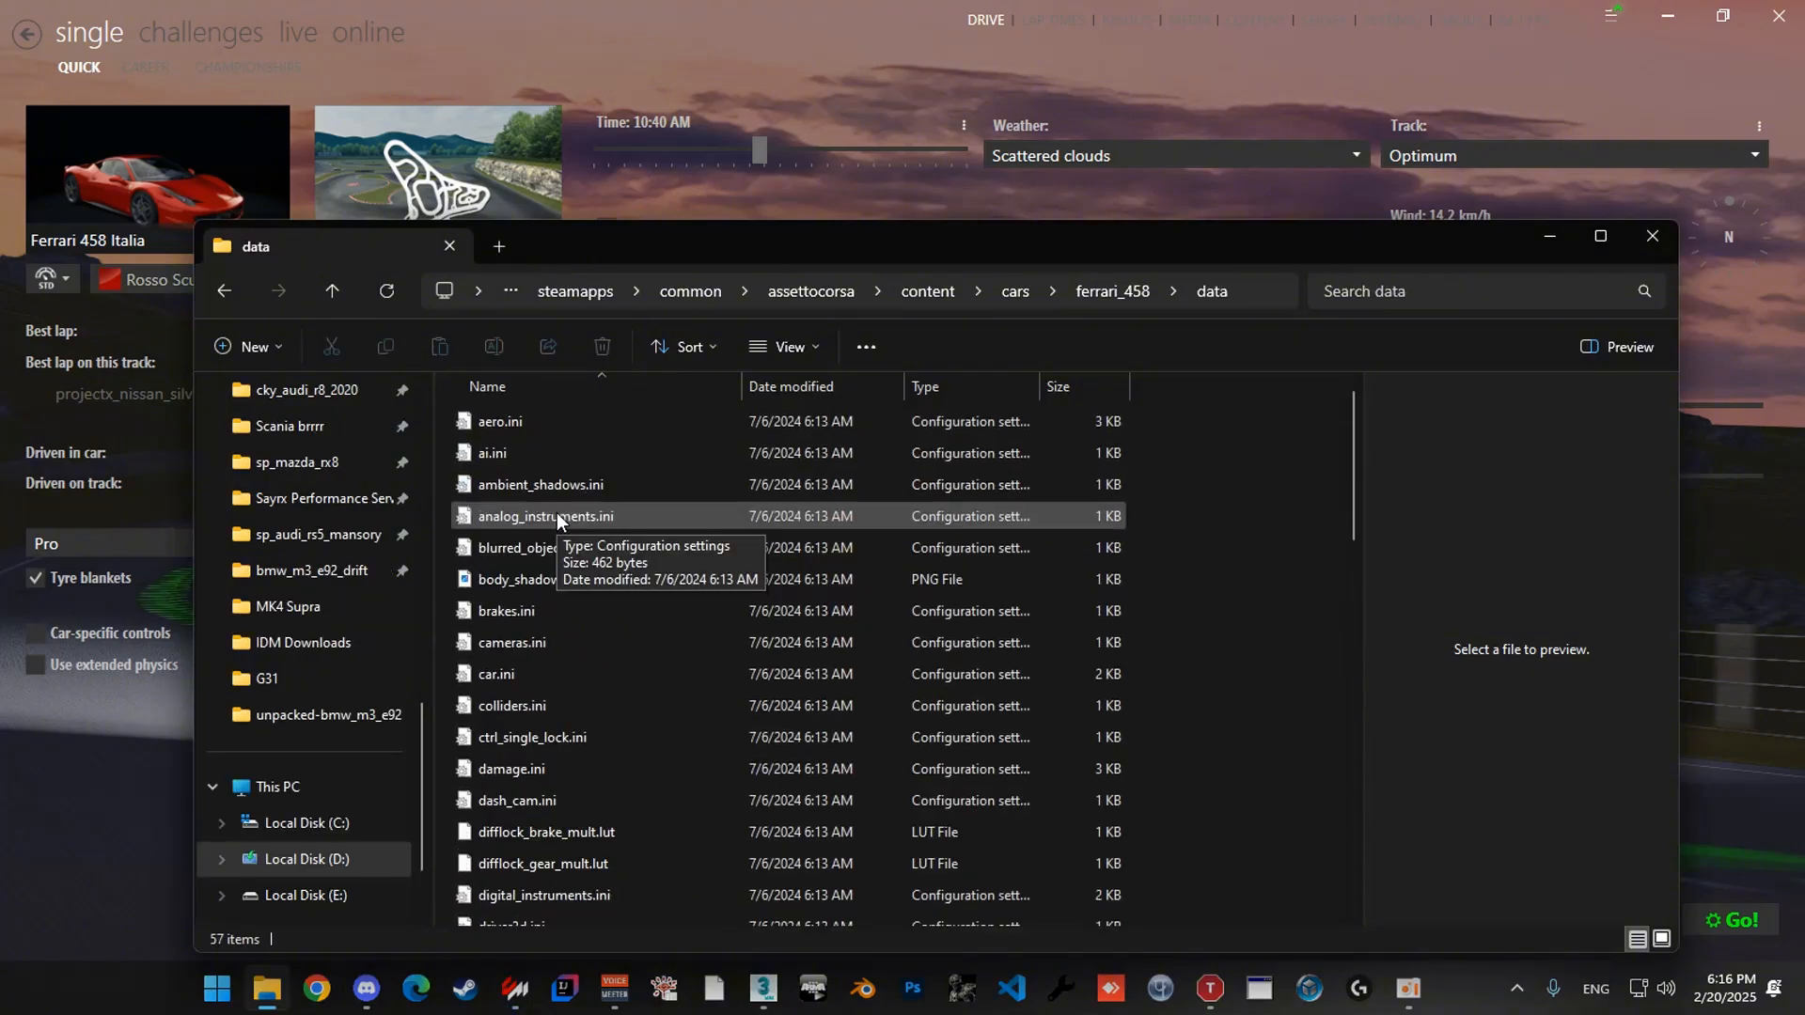
pyautogui.click(534, 517)
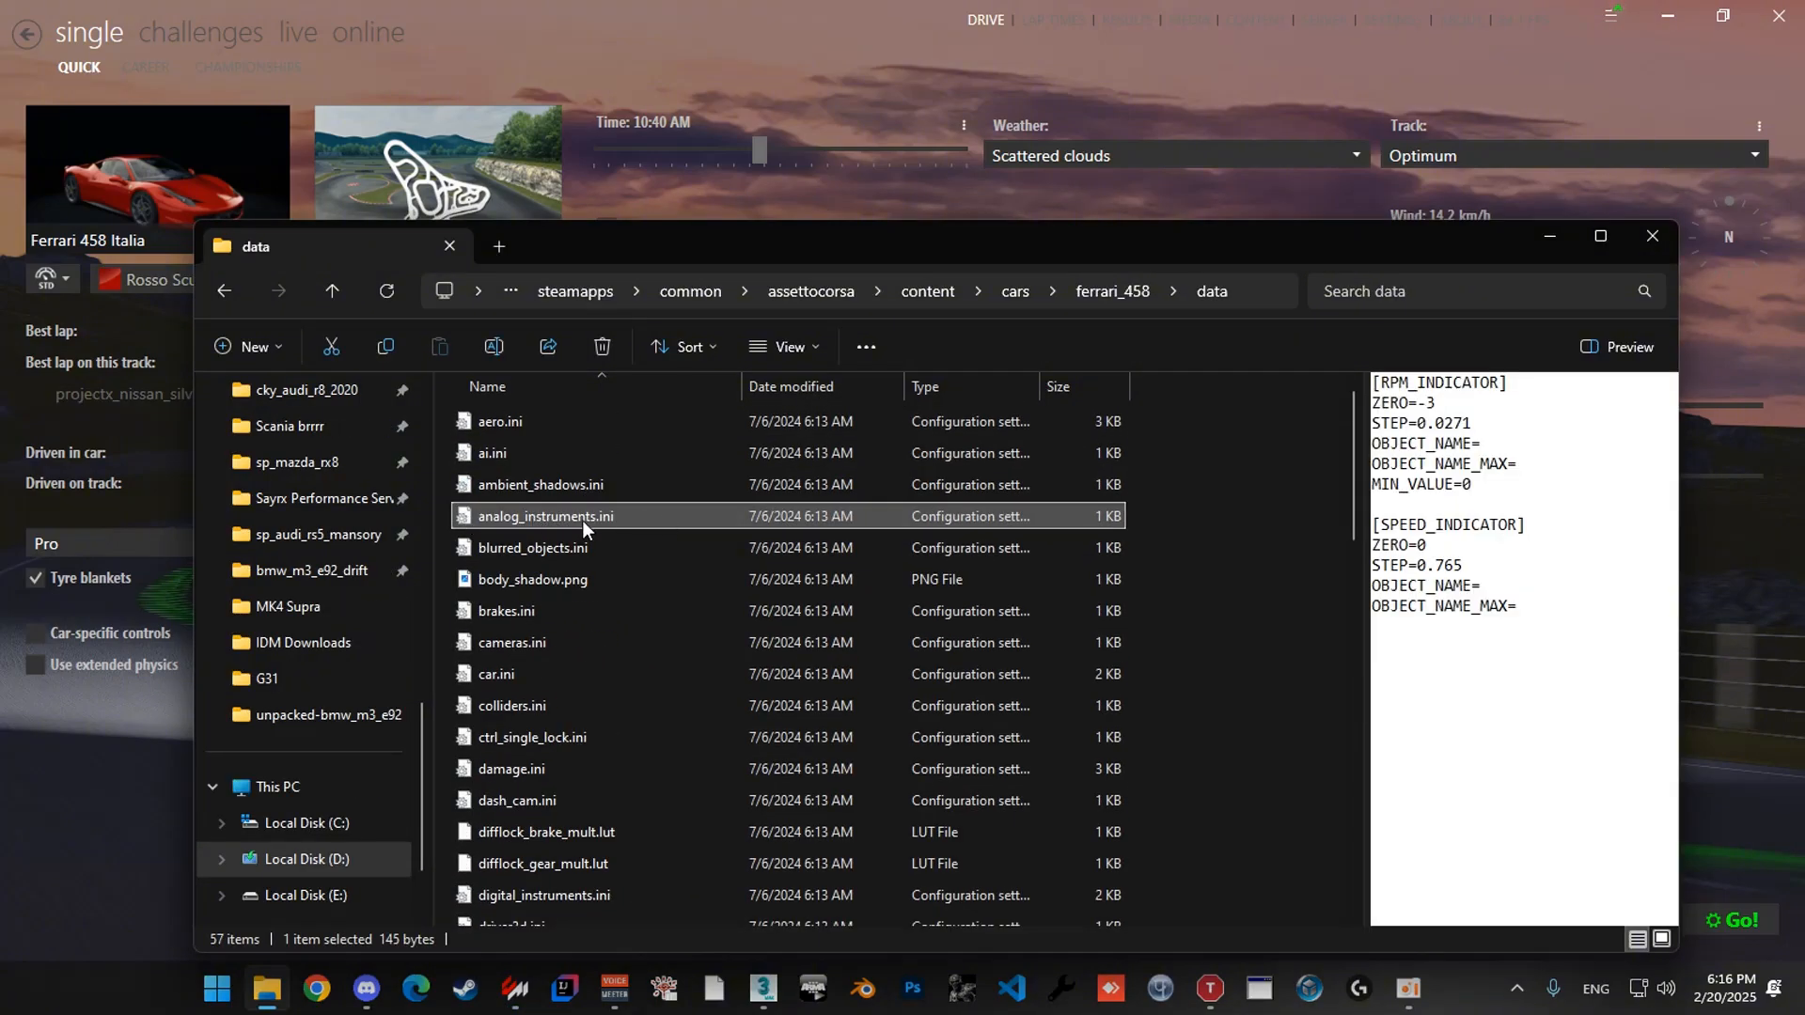
pyautogui.doubleClick(583, 521)
# Examine the RPM_INDICATOR and SPEED_INDICATOR sections and their parameters in analog_instruments.ini.
pyautogui.hotkey('ctrl', 'a')
pyautogui.click(306, 479)
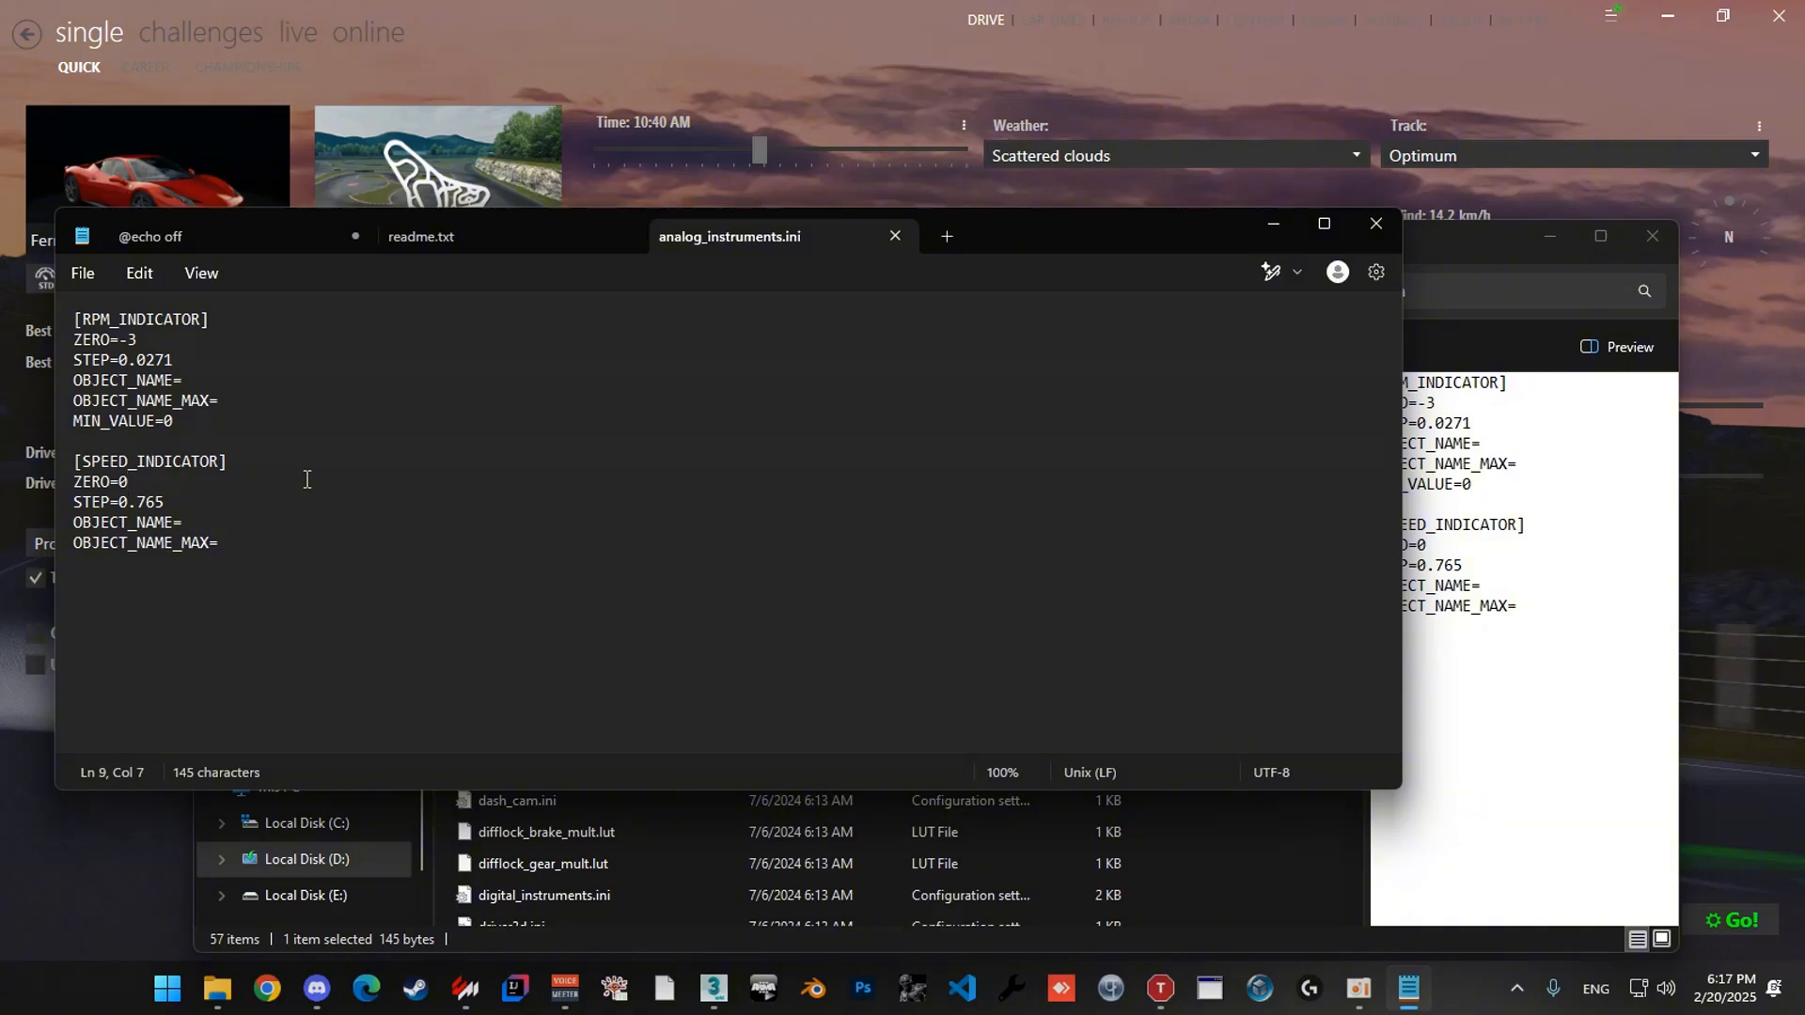
pyautogui.hotkey('ctrl', 'a')
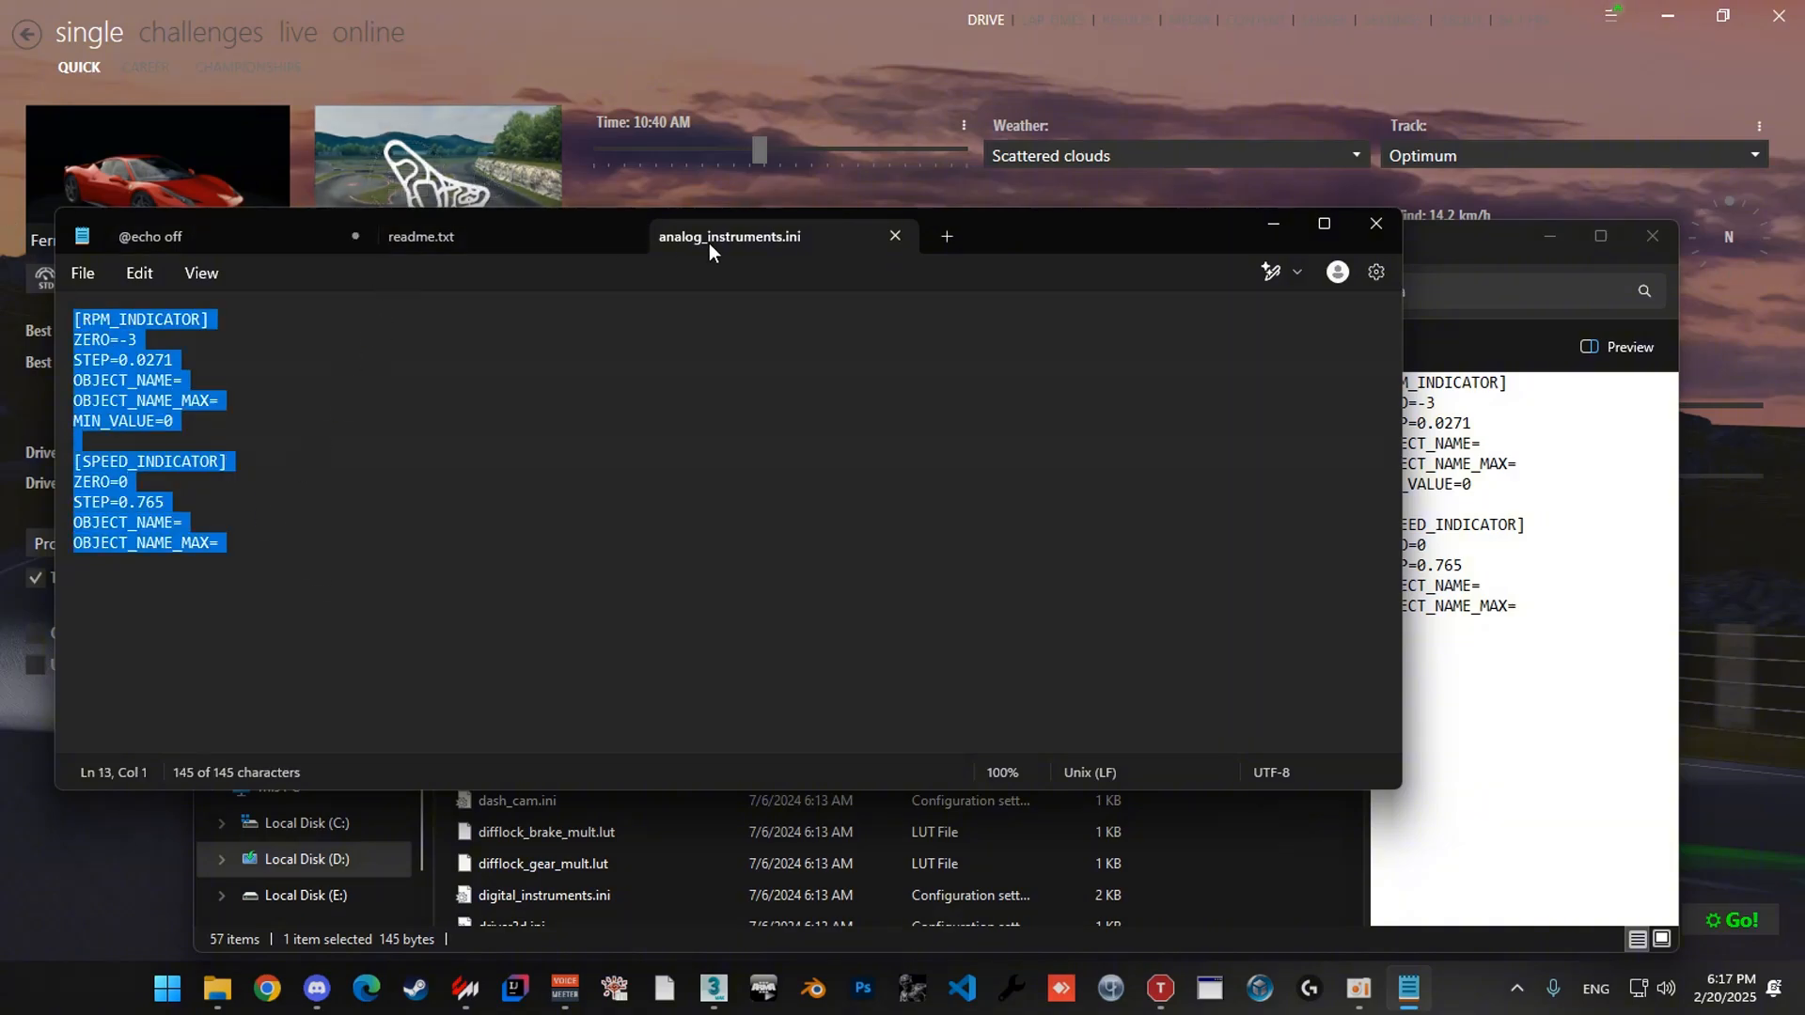
pyautogui.click(392, 633)
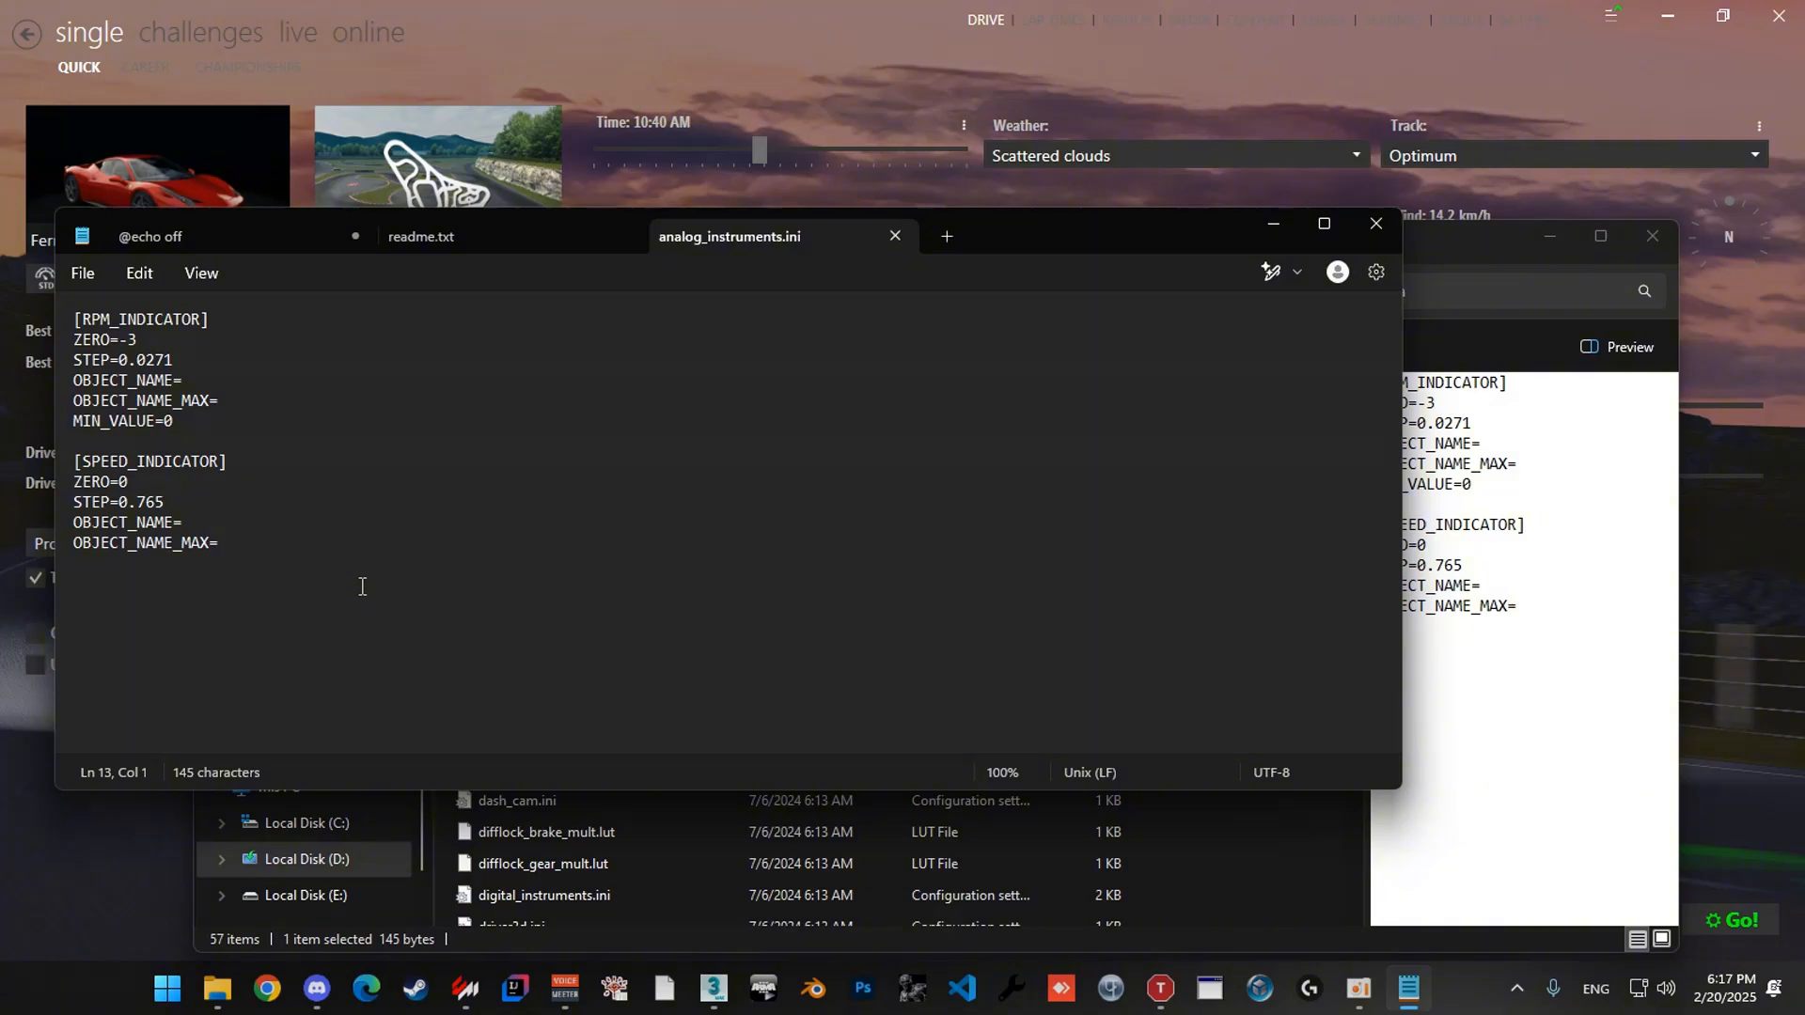
pyautogui.moveTo(386, 589); pyautogui.dragTo(8, 83)
pyautogui.click(321, 580)
pyautogui.moveTo(279, 426); pyautogui.dragTo(42, 285)
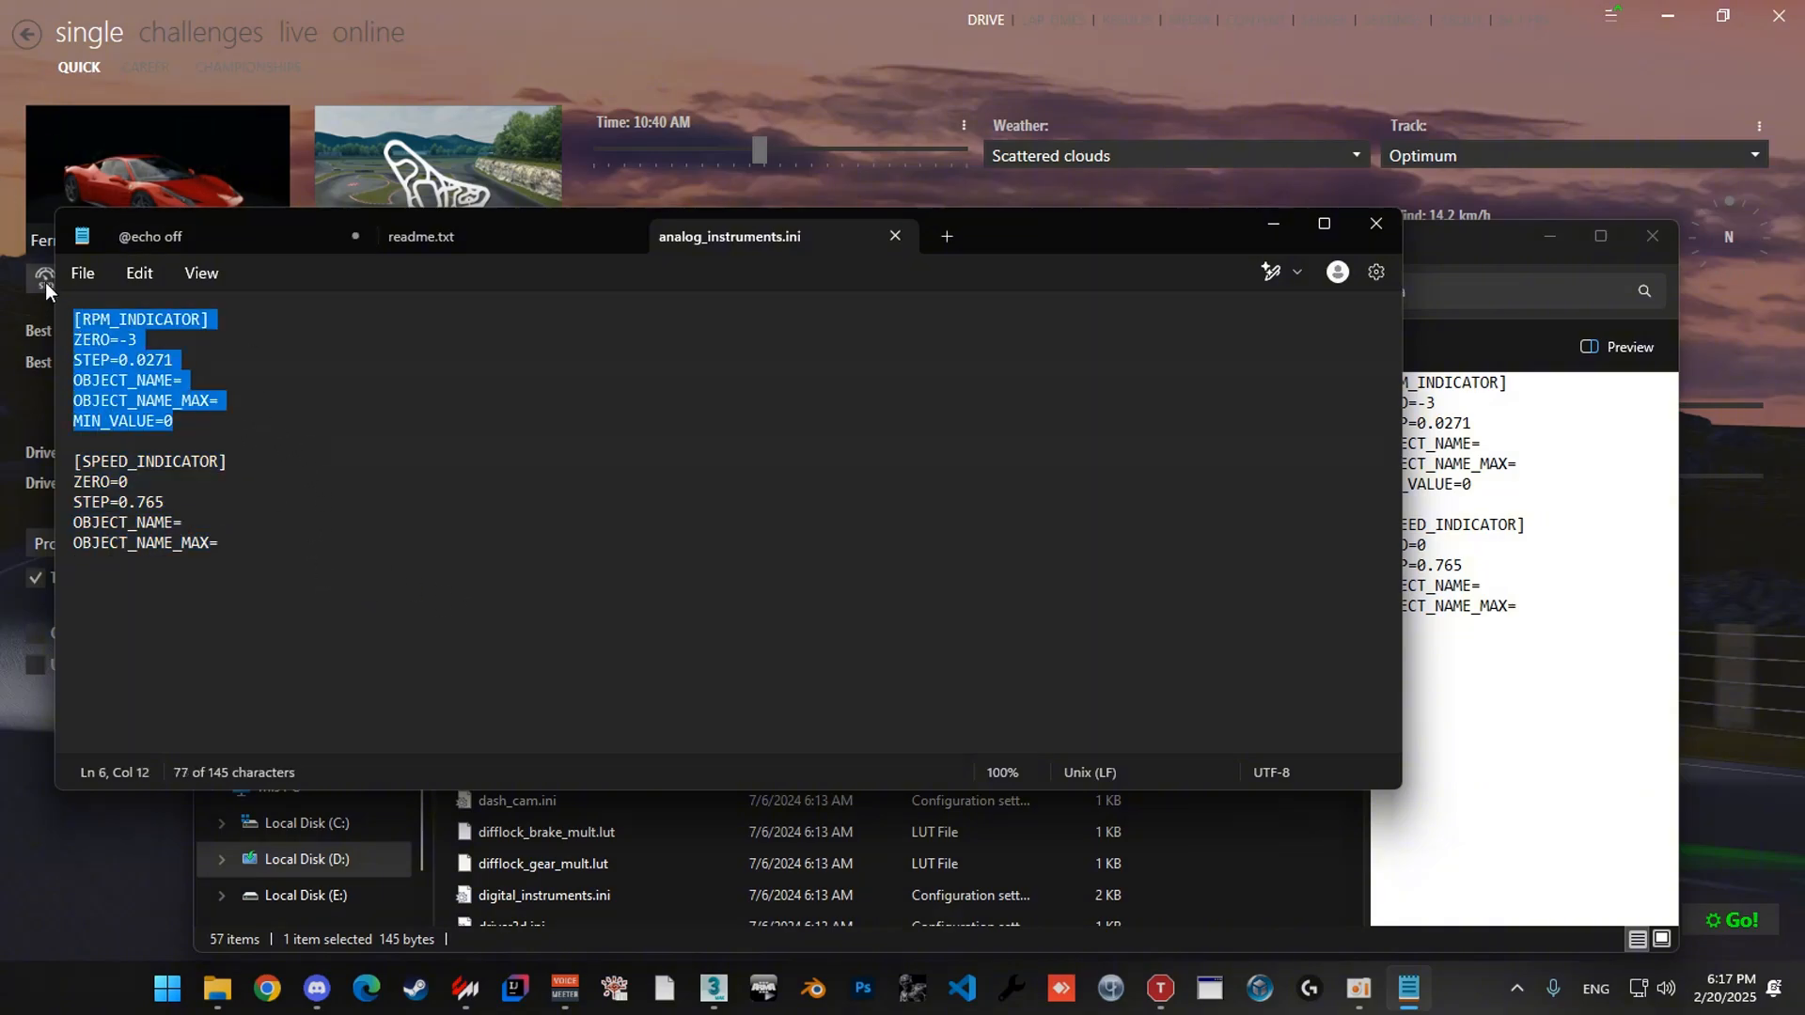
pyautogui.click(146, 381)
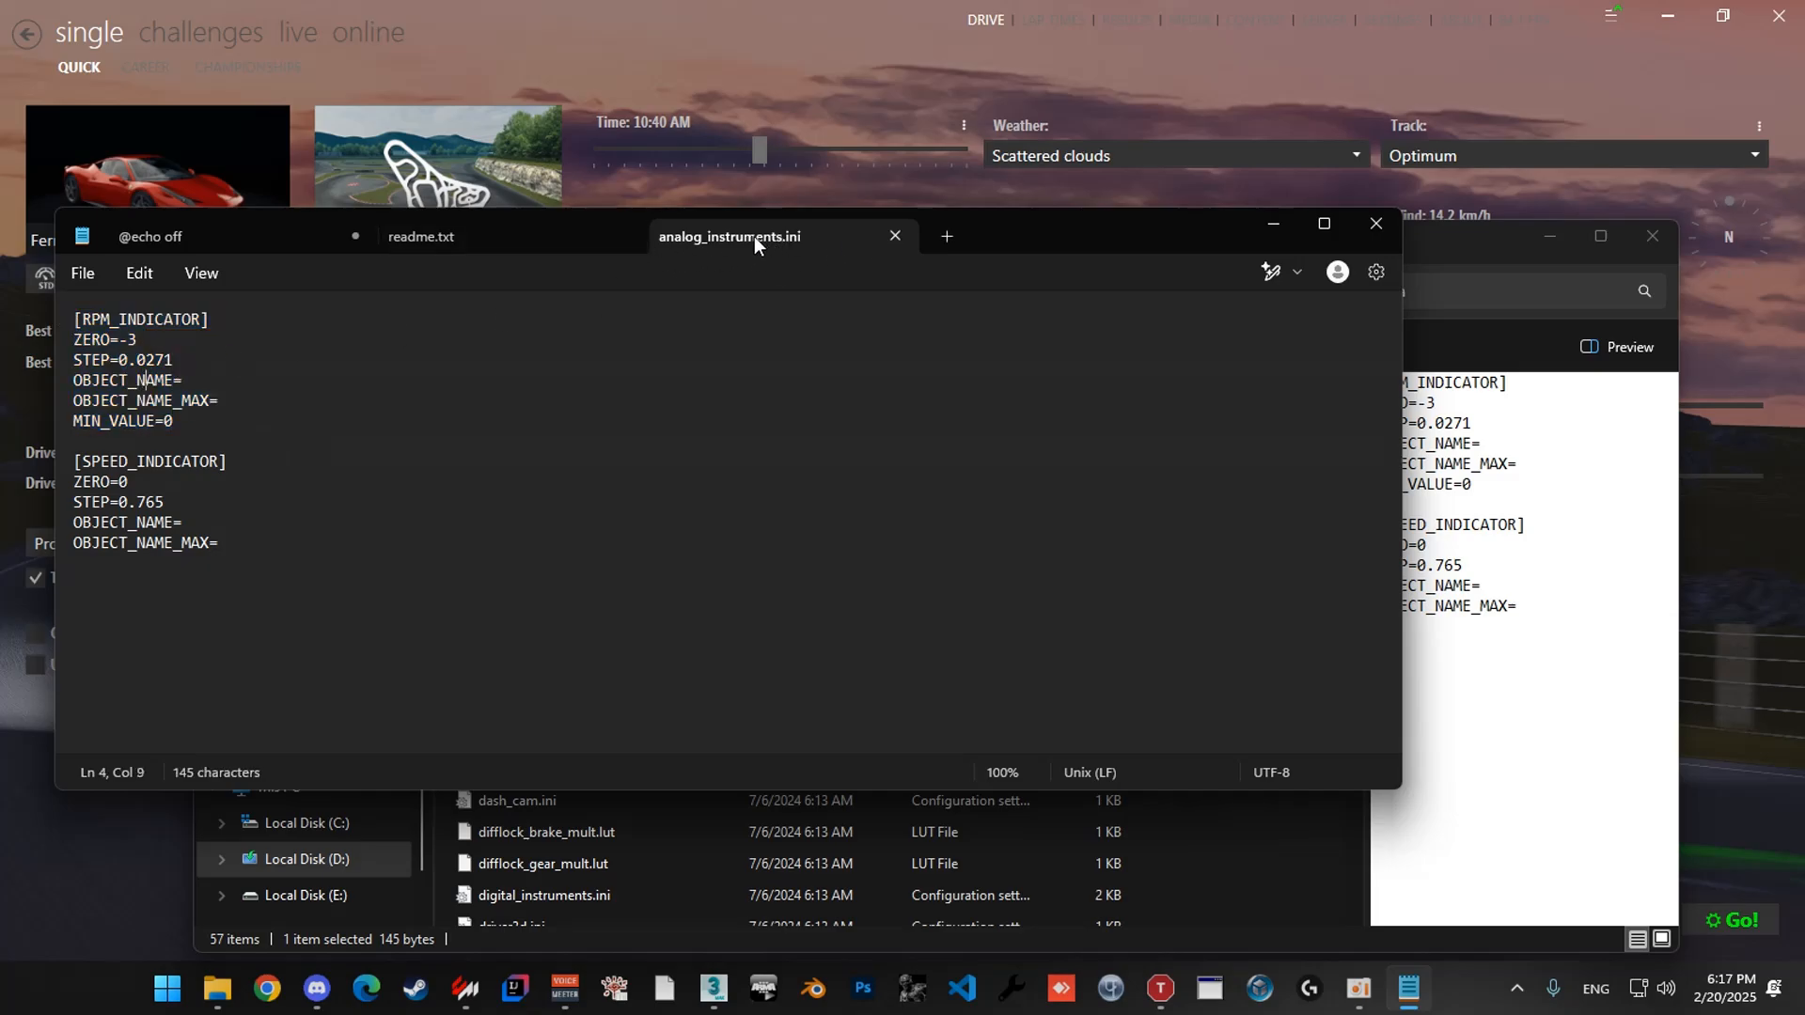
pyautogui.moveTo(241, 539); pyautogui.dragTo(62, 324)
pyautogui.click(279, 542)
pyautogui.tripleClick(63, 324)
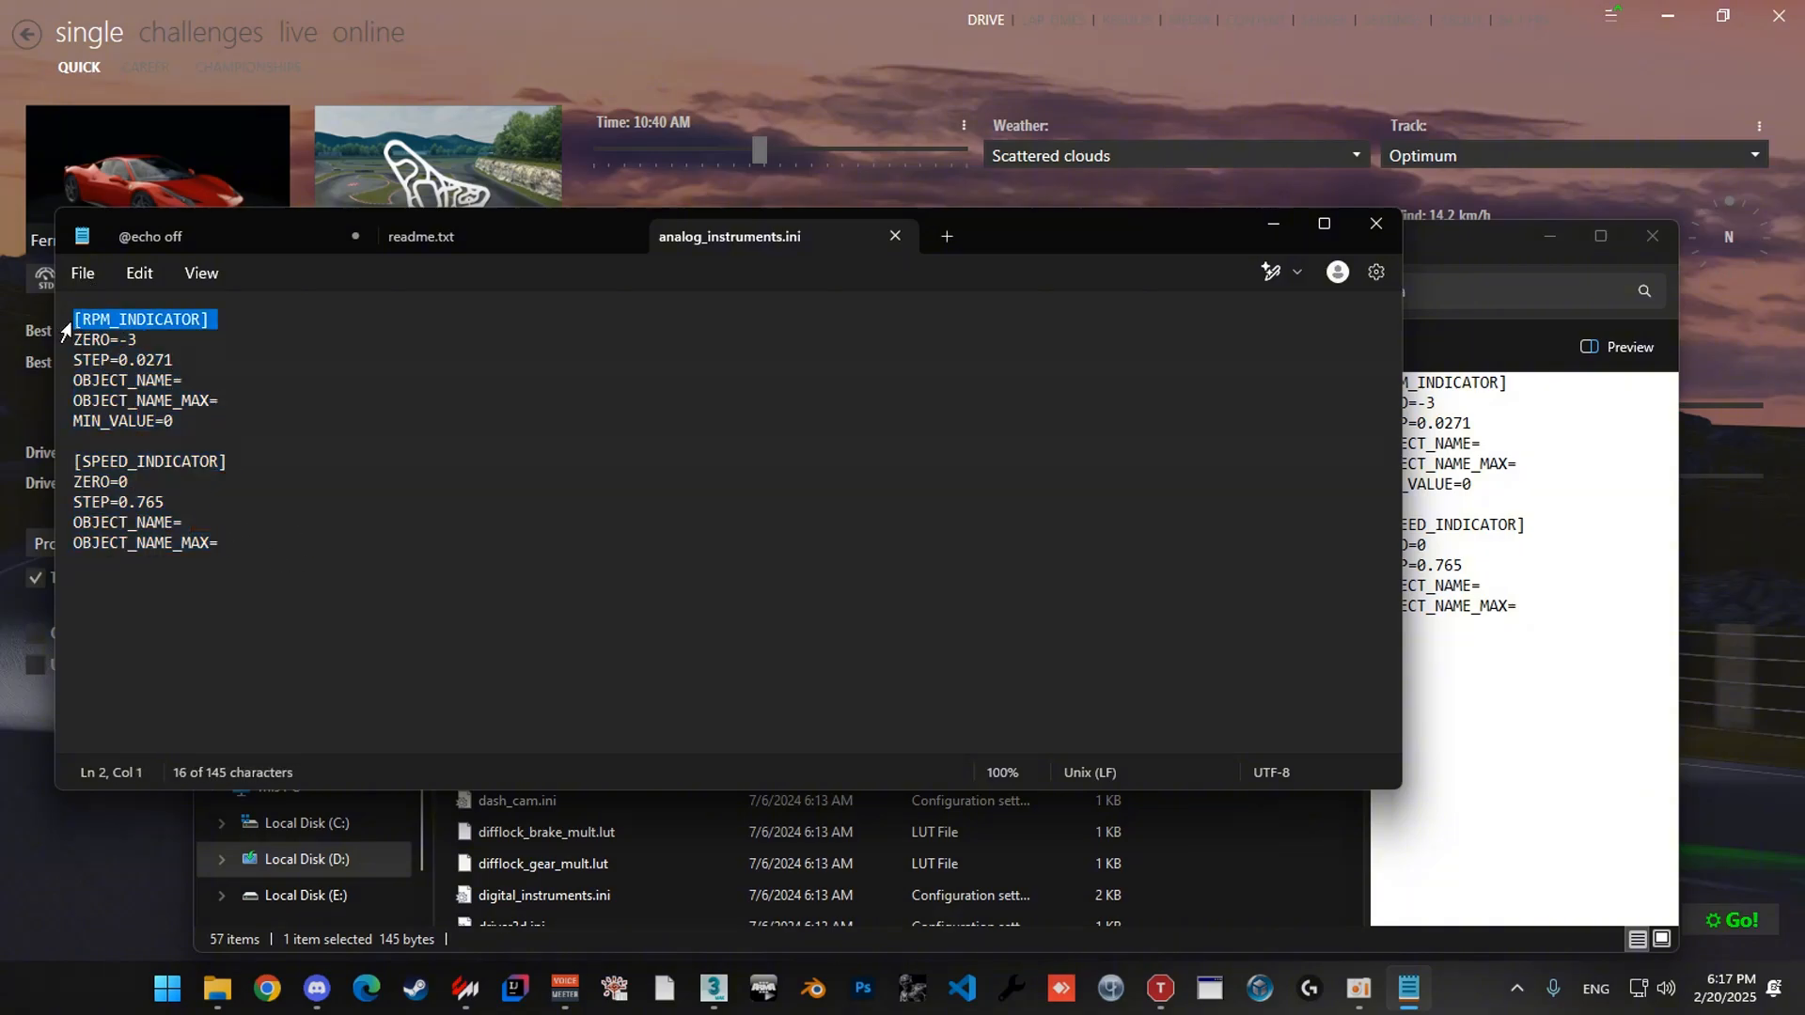
pyautogui.moveTo(225, 543); pyautogui.dragTo(79, 316)
pyautogui.click(311, 424)
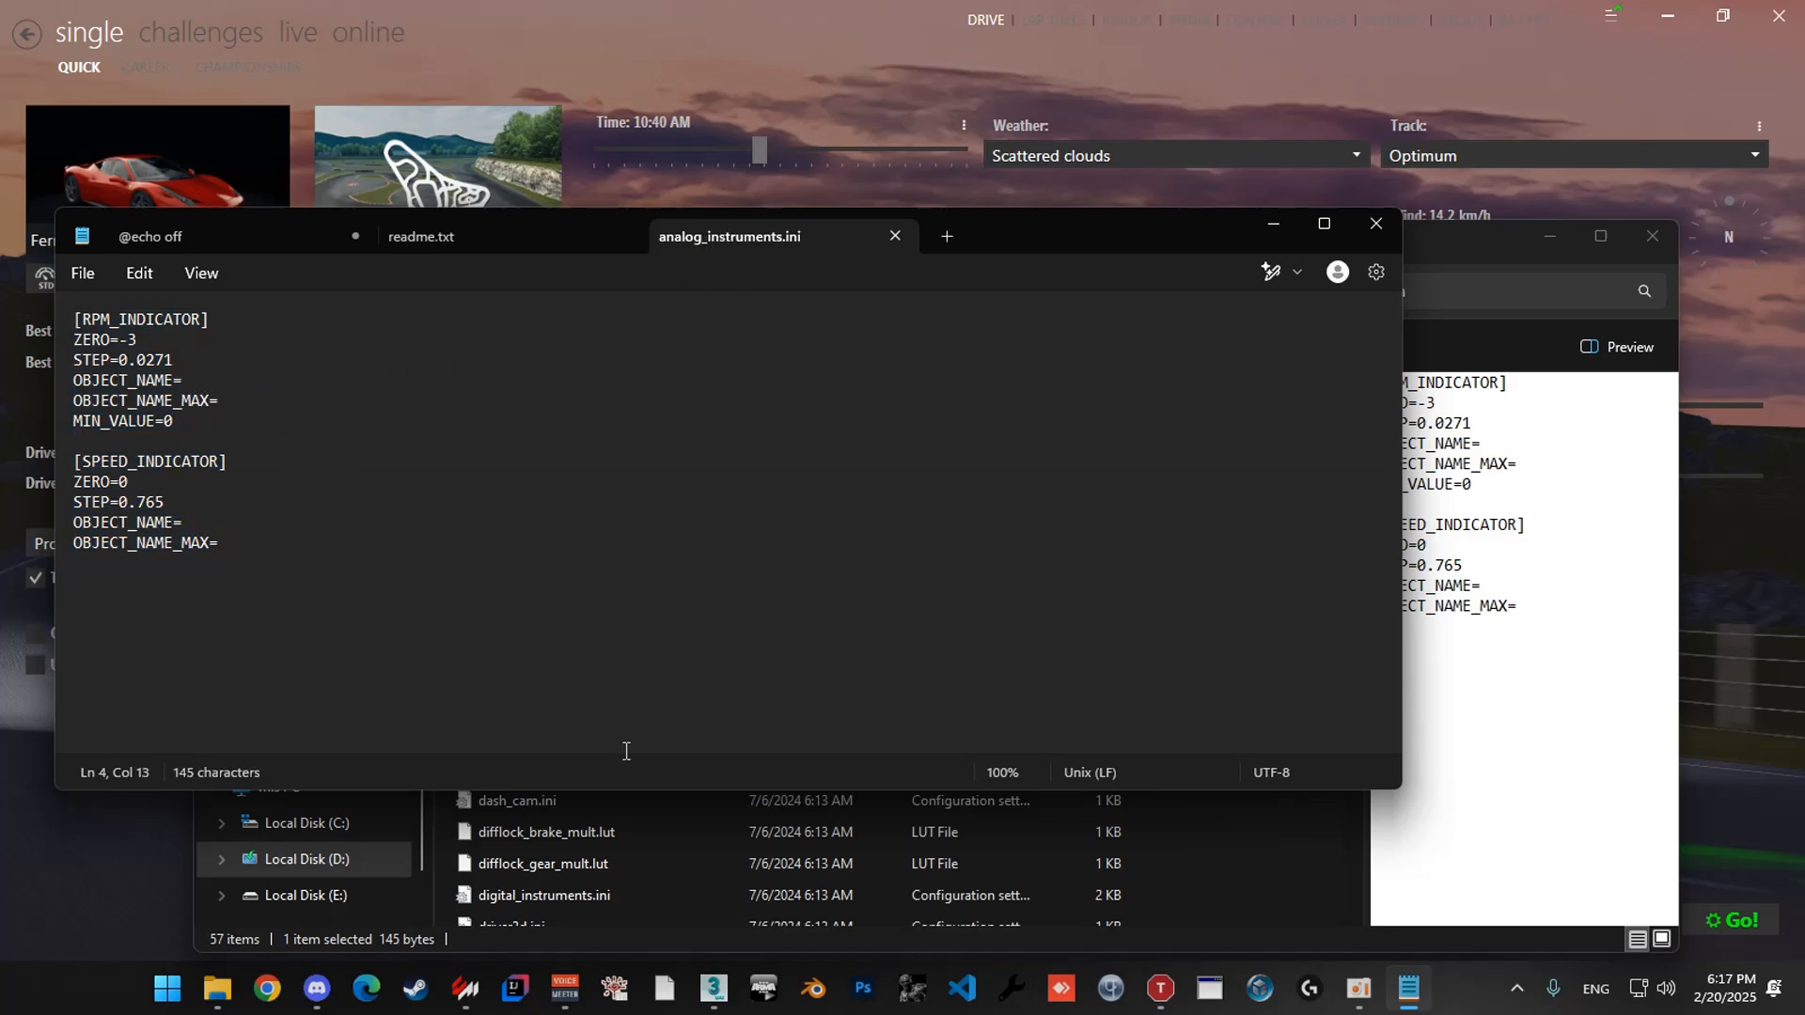
# Check the needle helper names in 3ds Max and set the RPM indicator's OBJECT_NAME to ARROW_RPM in analog_instruments.ini.
pyautogui.click(715, 987)
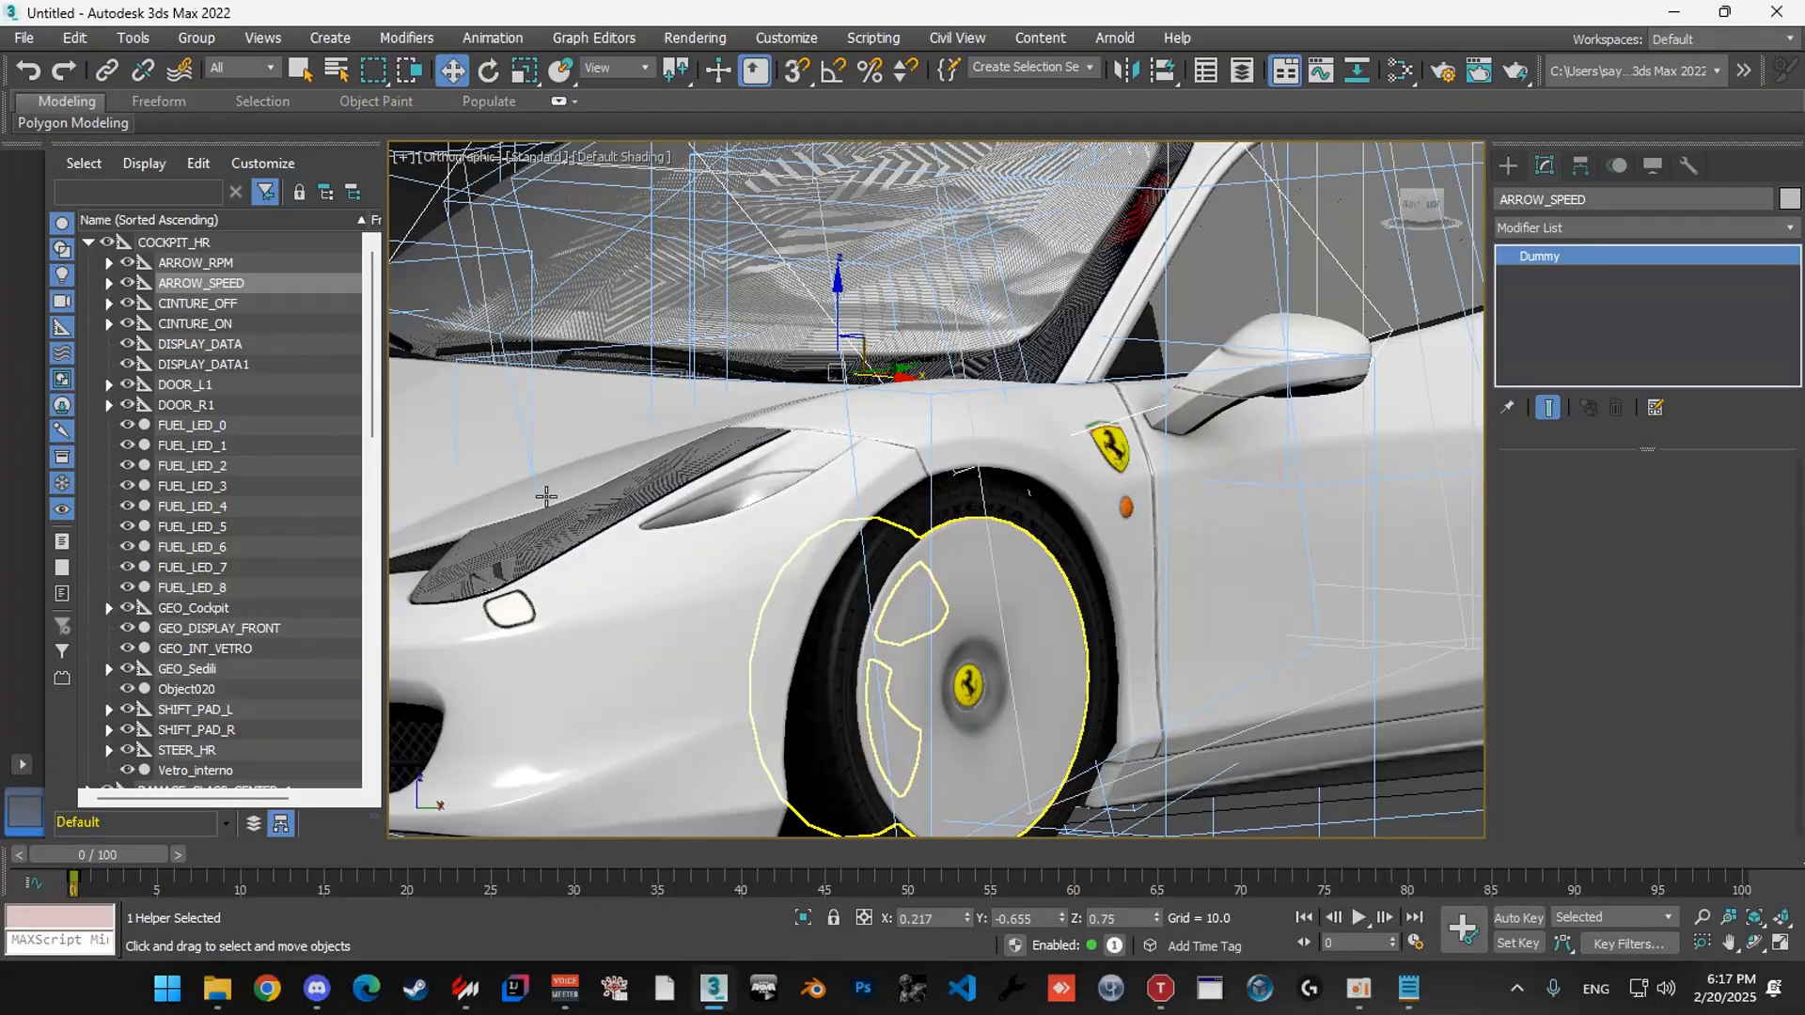
pyautogui.click(1408, 989)
pyautogui.moveTo(190, 326); pyautogui.dragTo(179, 326)
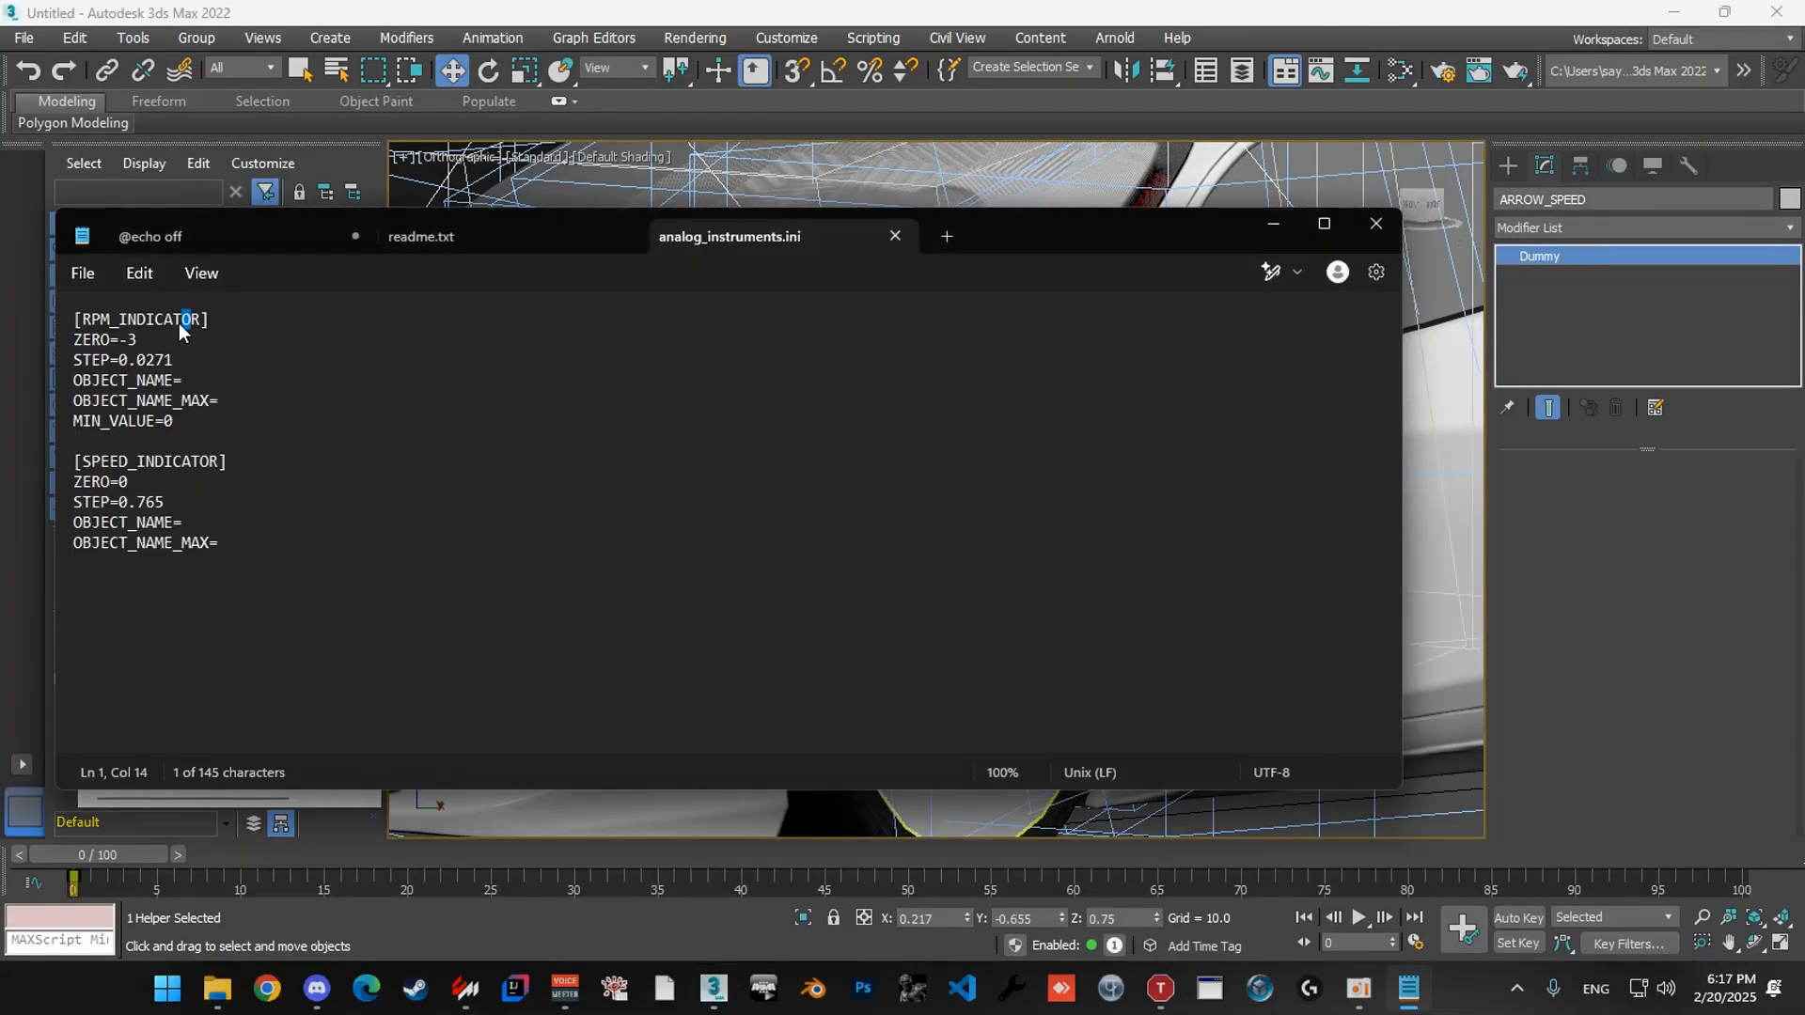
pyautogui.doubleClick(183, 325)
pyautogui.click(201, 379)
pyautogui.write('ARROW_RPM')
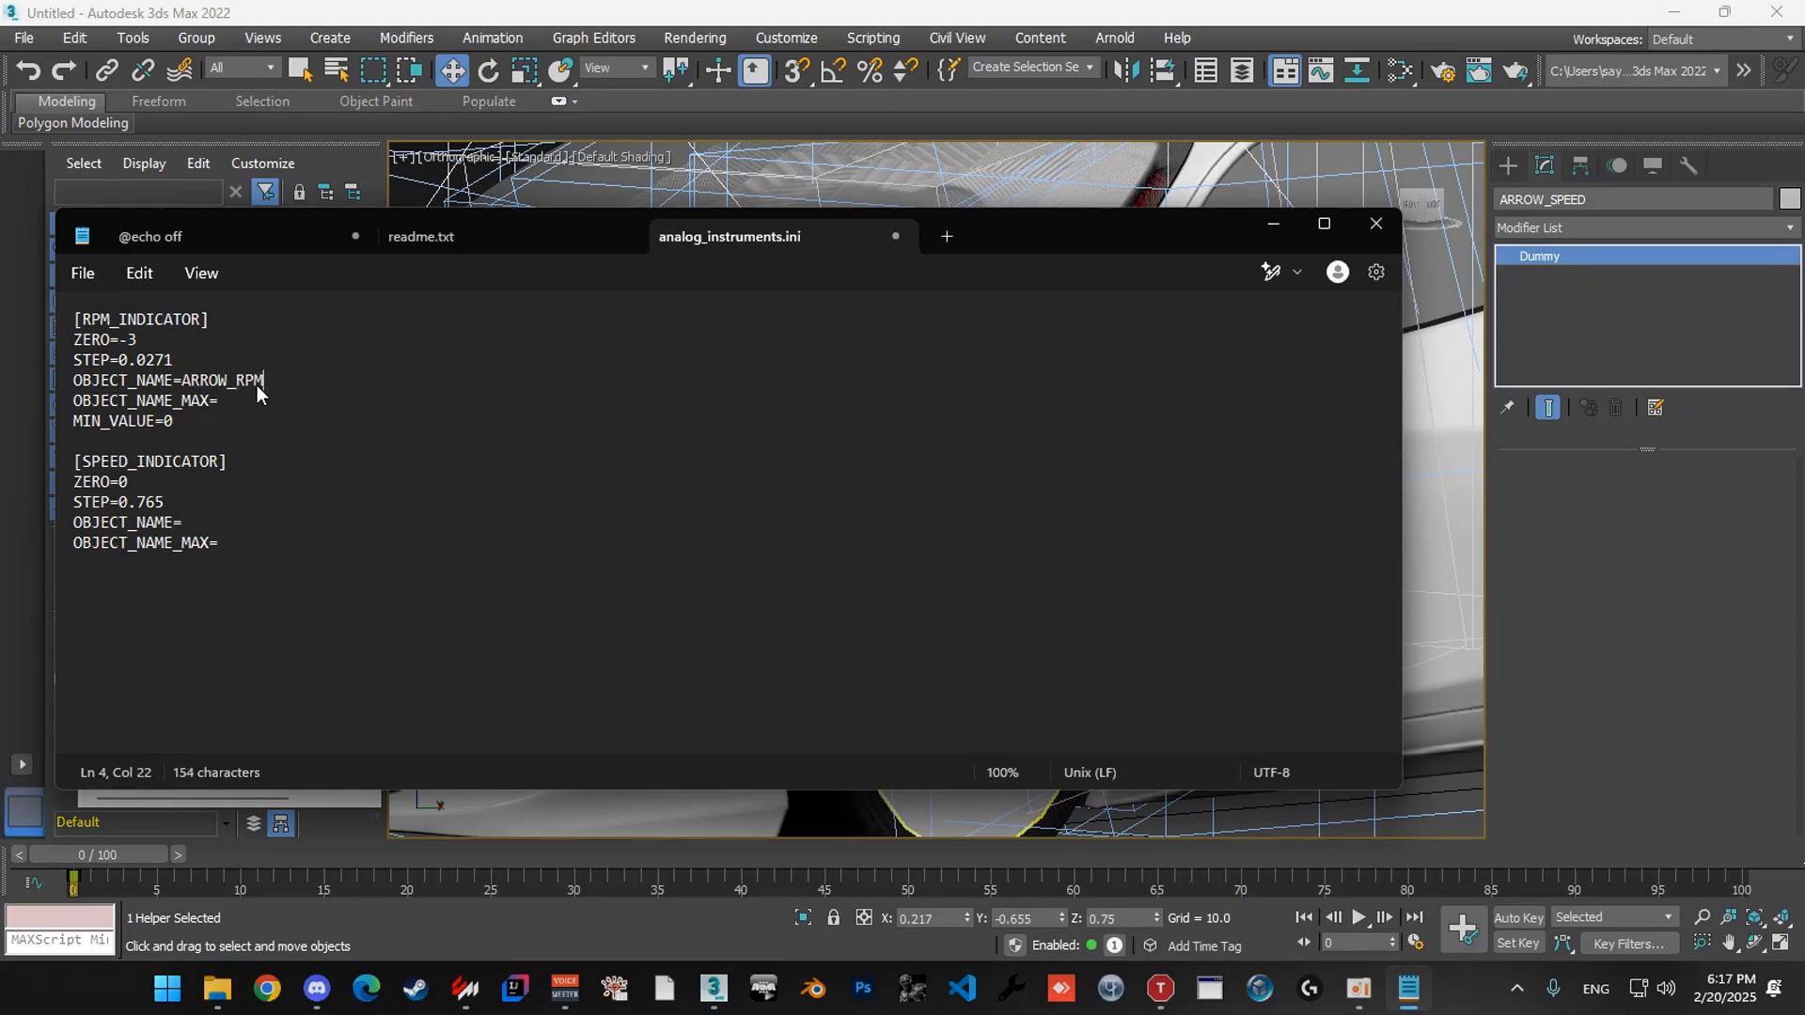
# Move the Notepad window beside the scene hierarchy and compare ARROW_SPEED with the speed indicator's OBJECT_NAME entry.
pyautogui.moveTo(1041, 235); pyautogui.dragTo(1402, 201)
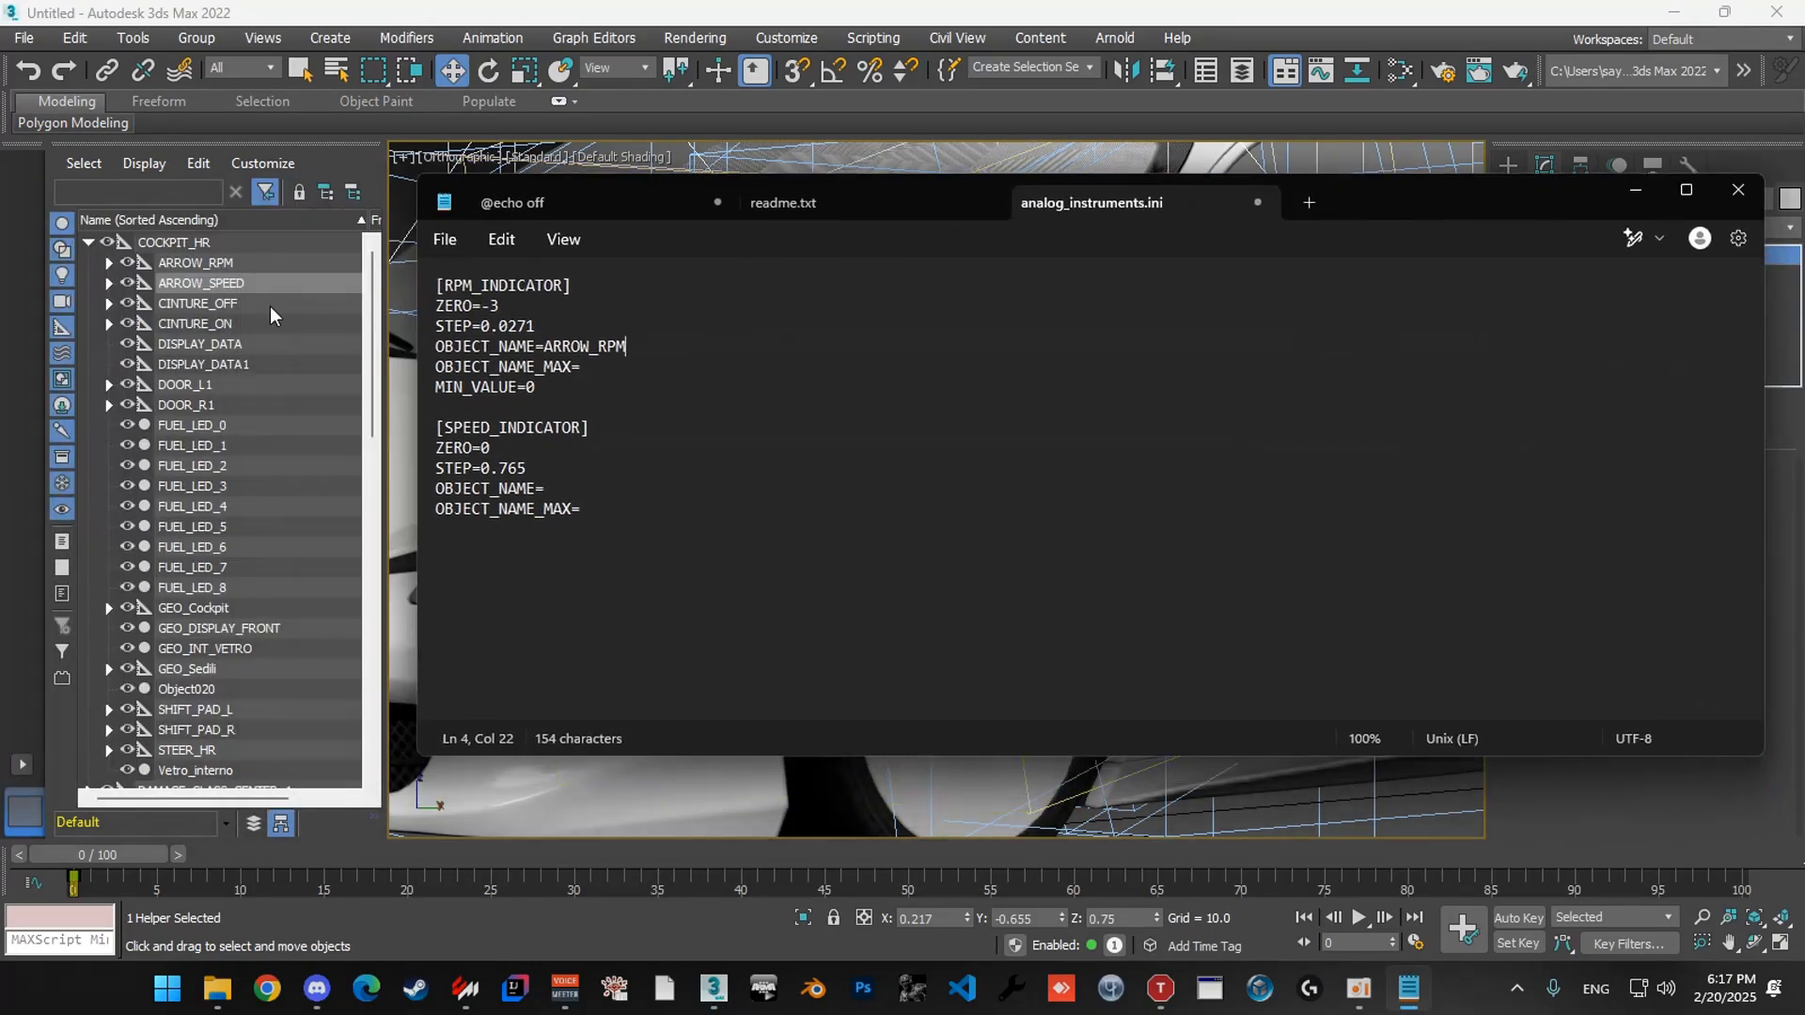
pyautogui.click(209, 281)
pyautogui.click(576, 488)
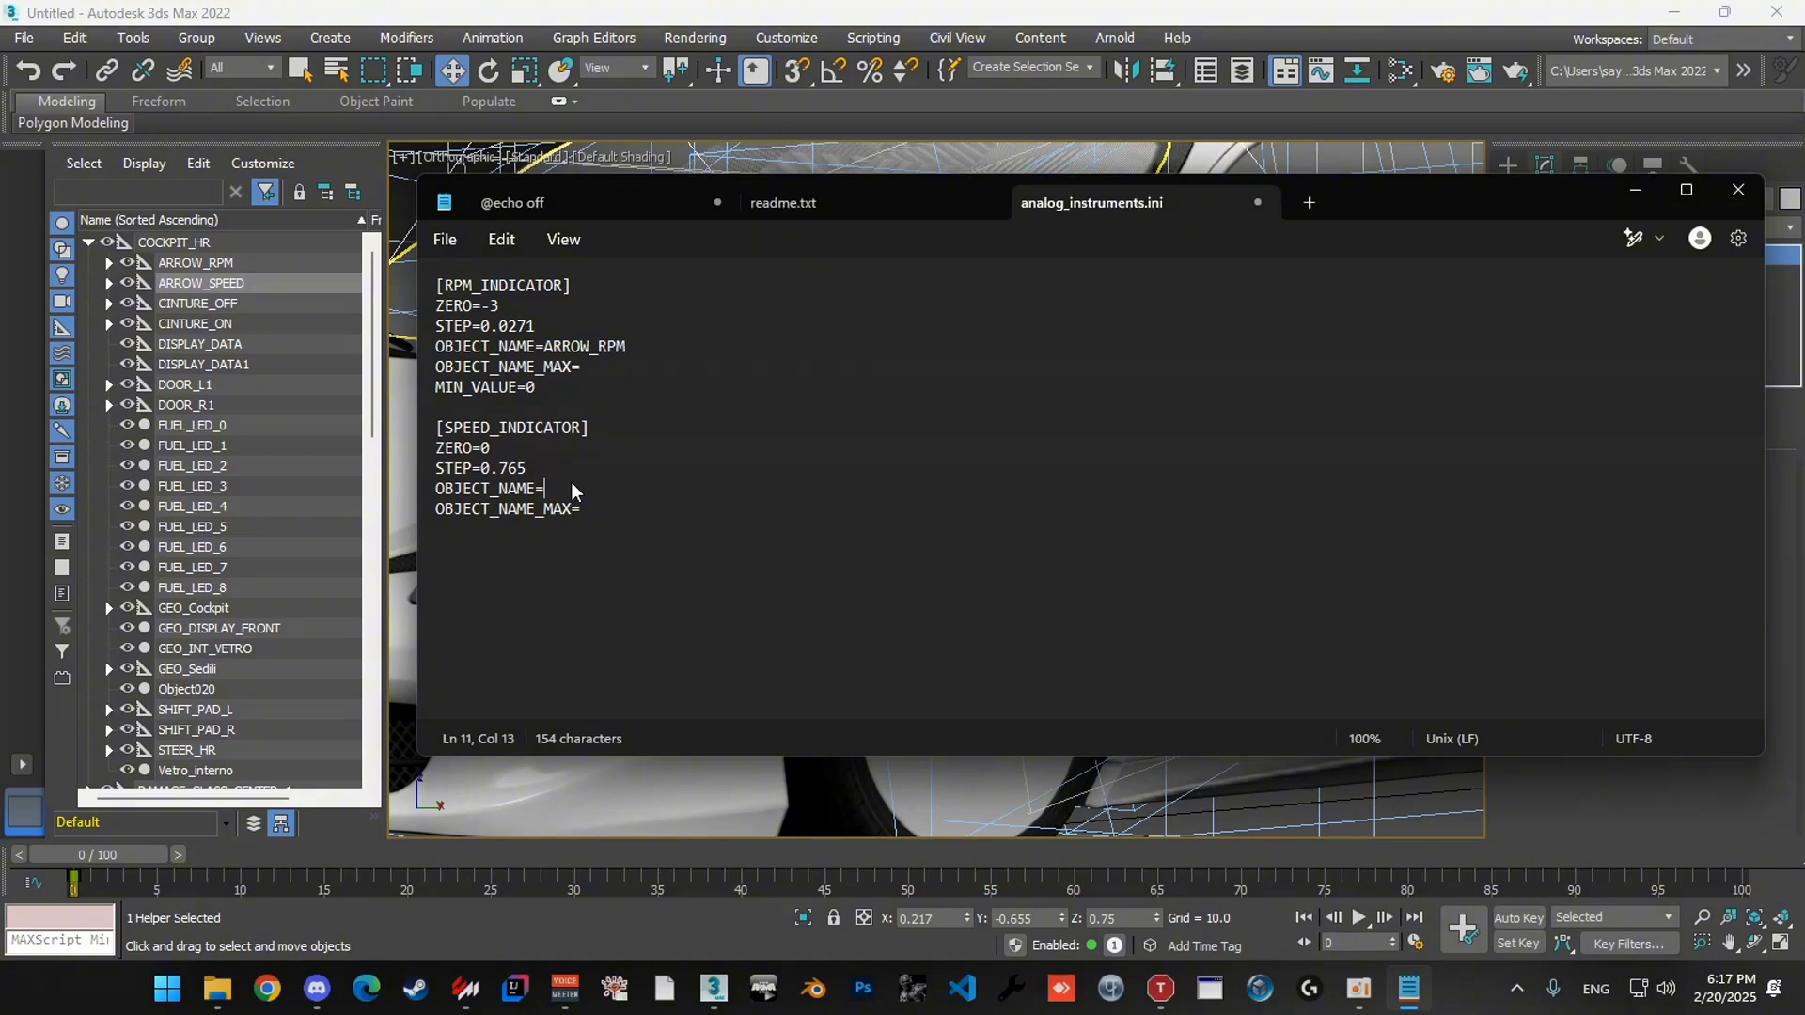
pyautogui.click(709, 703)
pyautogui.click(1674, 13)
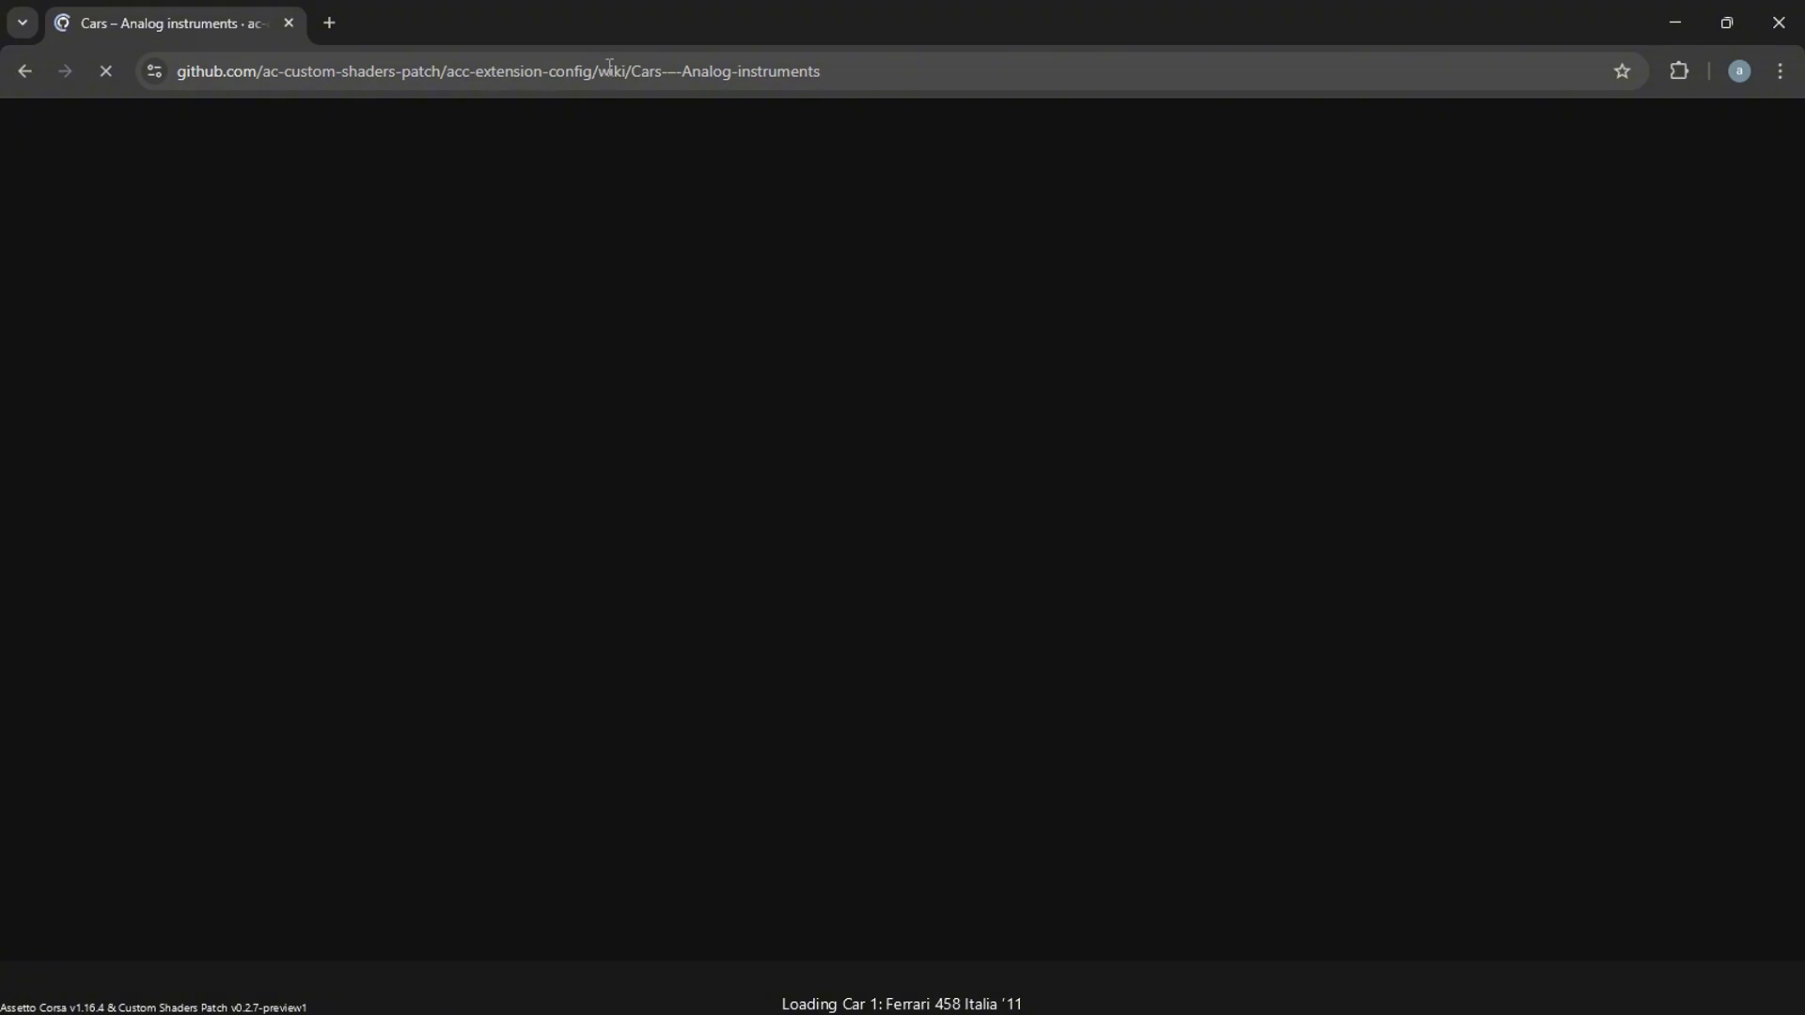
# Switch to the Chrome wiki page on analog instruments and examine the original-style RPM indicator example, including its INPUT_MAX and NAME parameters.
pyautogui.moveTo(627, 68); pyautogui.dragTo(919, 63)
pyautogui.click(453, 292)
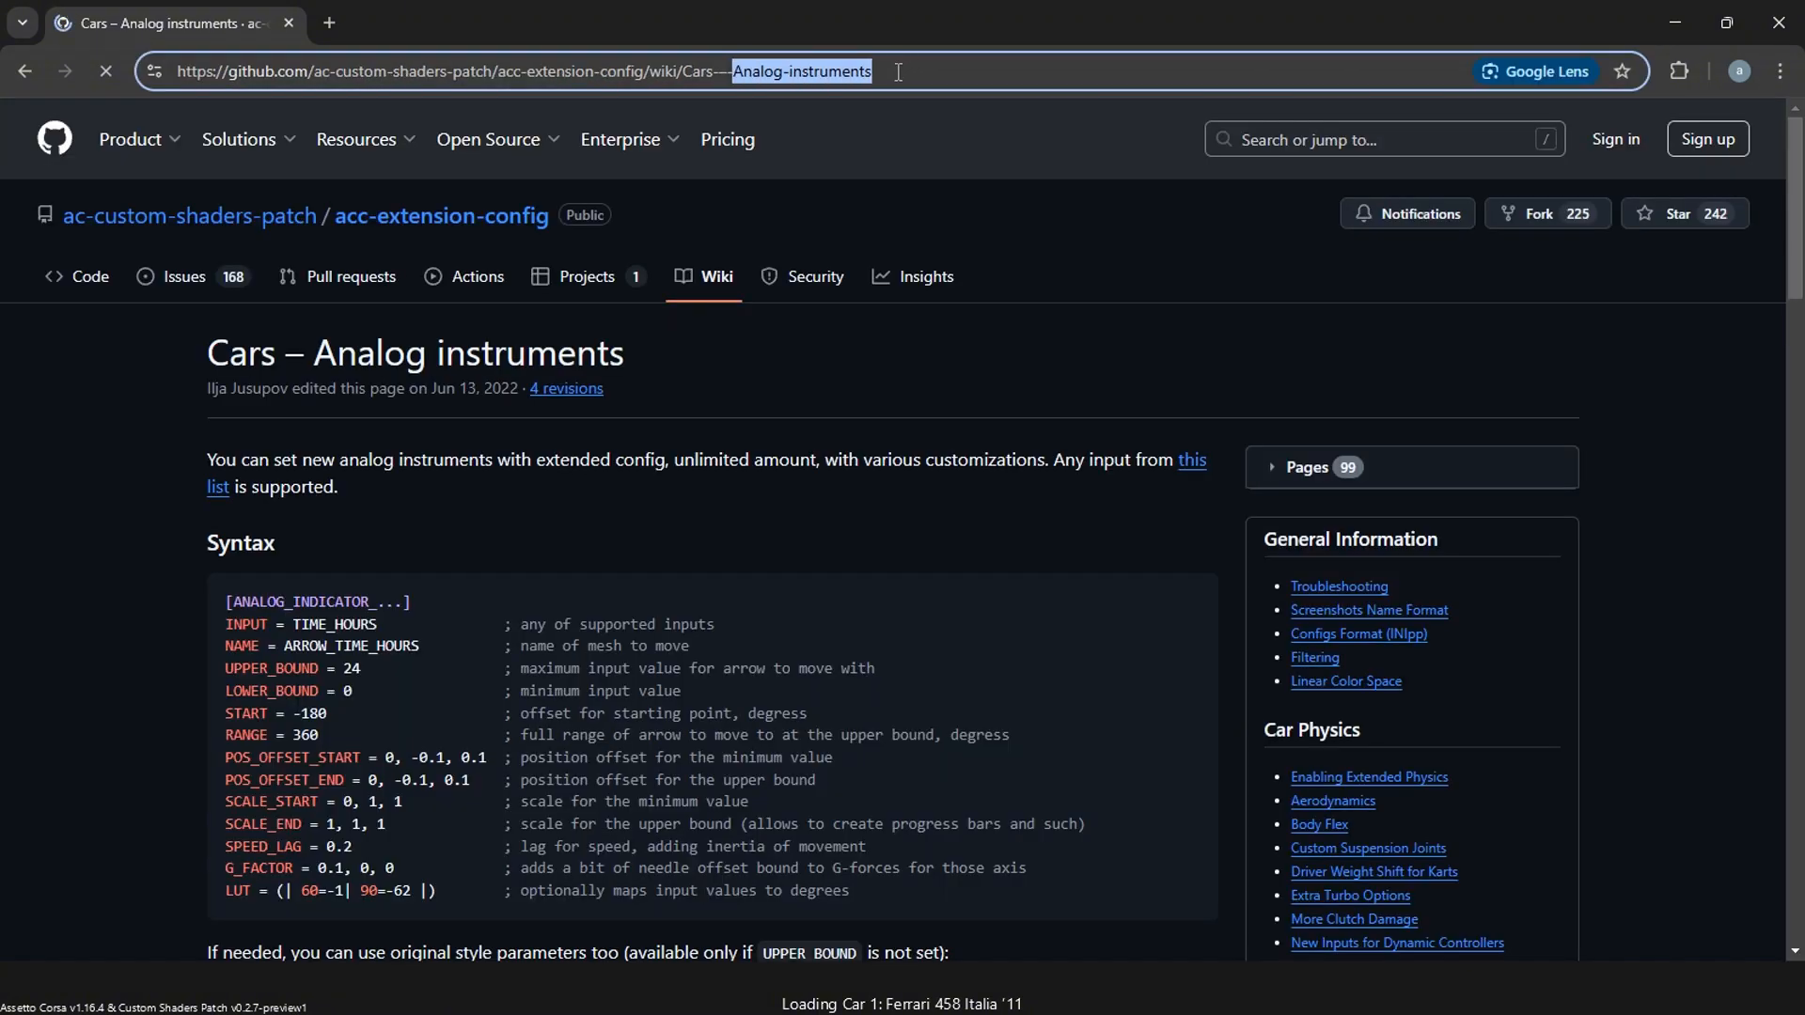
pyautogui.moveTo(539, 185)
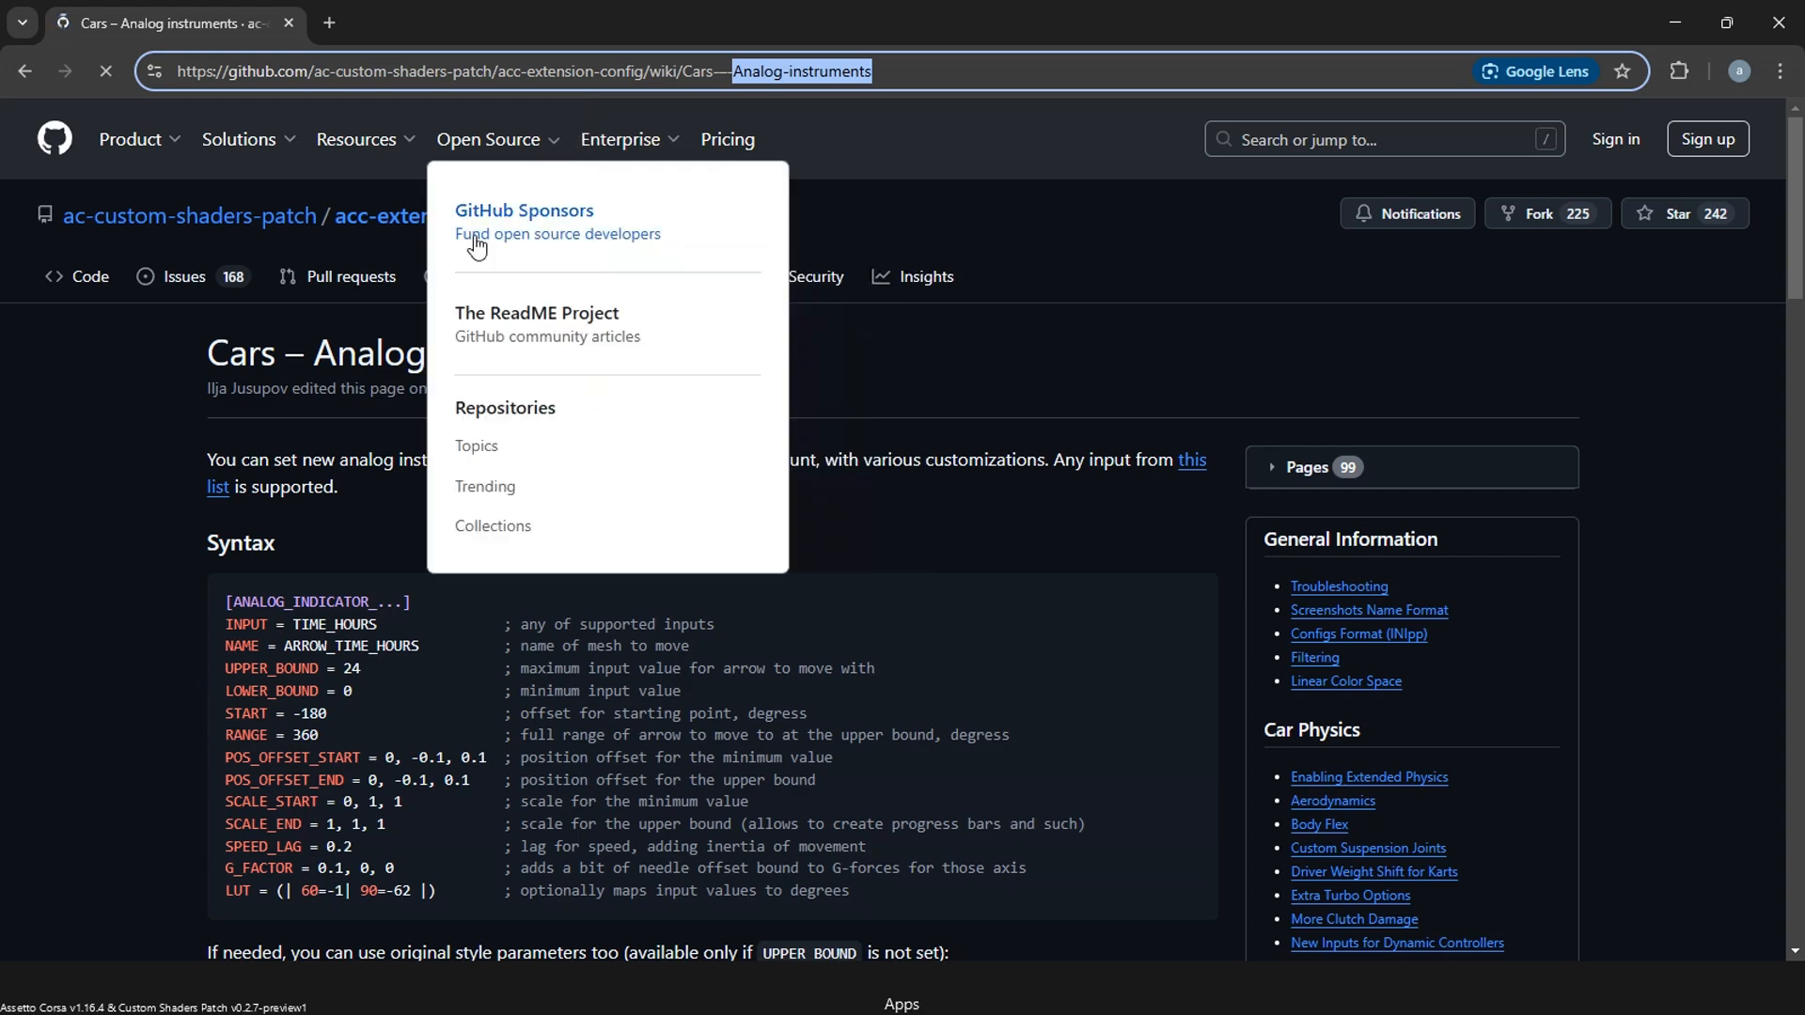
pyautogui.scroll(-4, 132, 538)
pyautogui.click(133, 536)
pyautogui.scroll(-2, 188, 453)
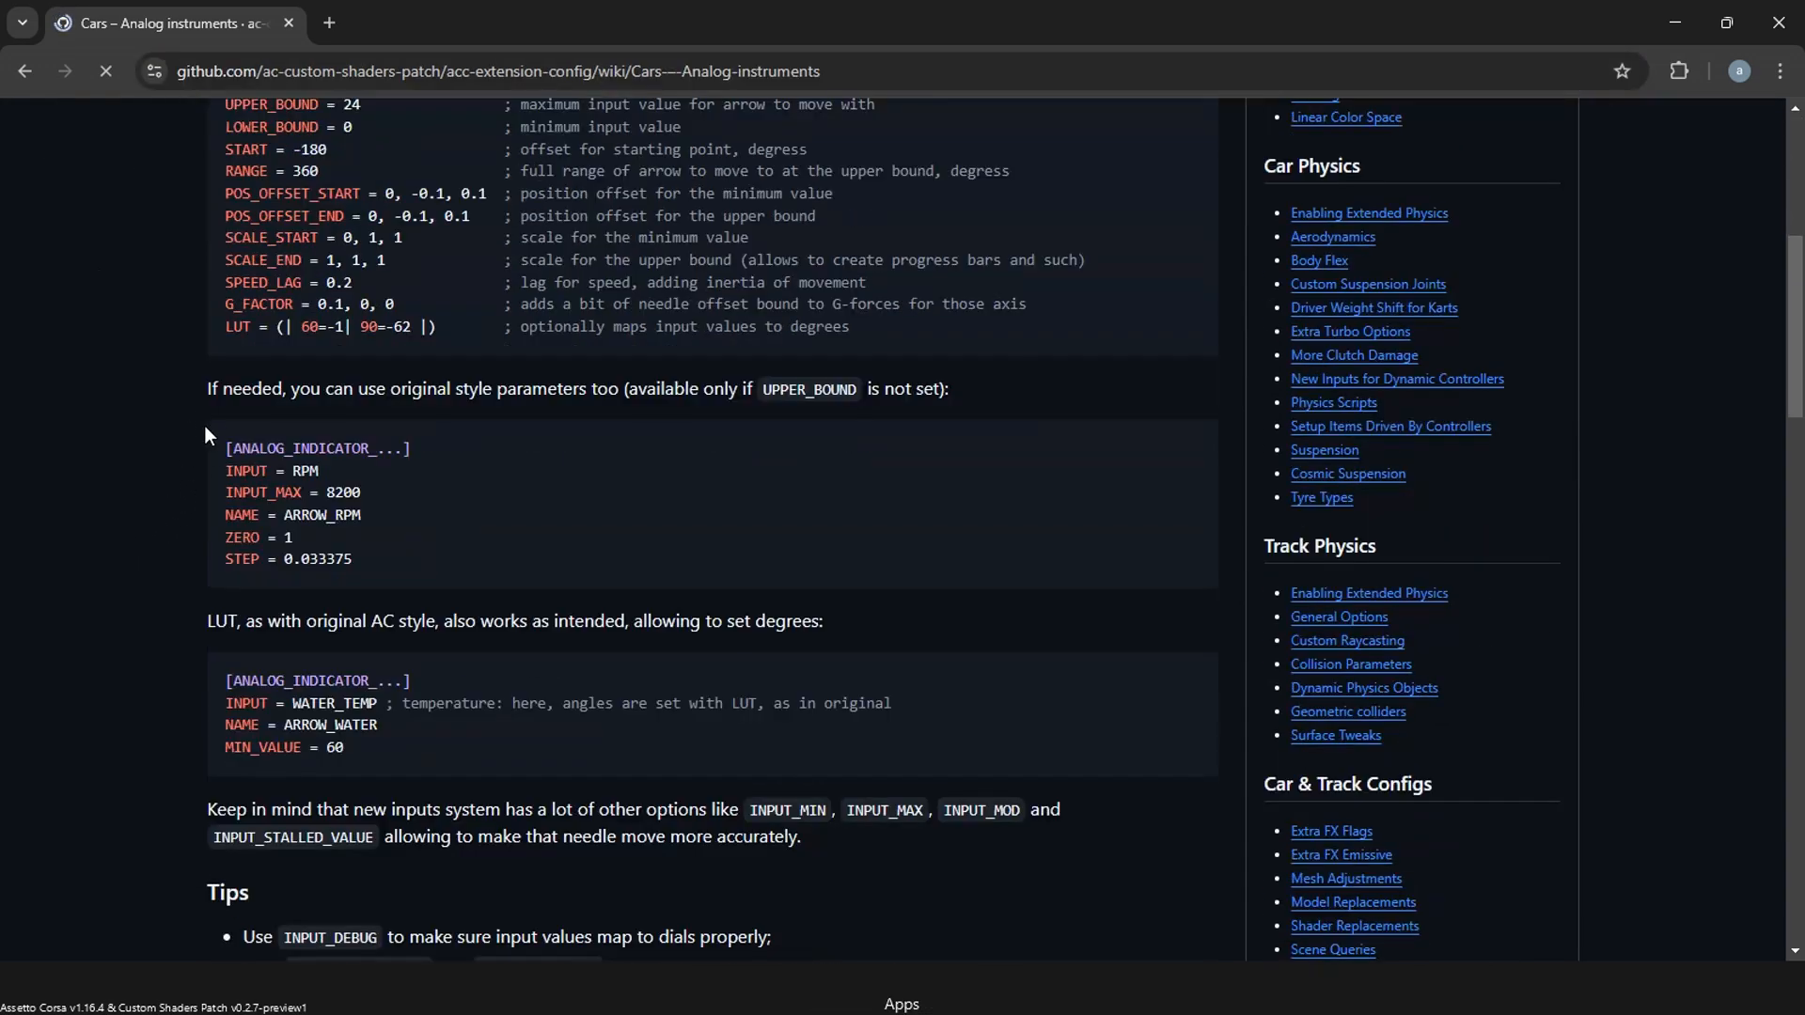
pyautogui.moveTo(206, 427); pyautogui.dragTo(328, 495)
pyautogui.click(344, 508)
pyautogui.click(282, 515)
pyautogui.doubleClick(282, 515)
pyautogui.click(325, 517)
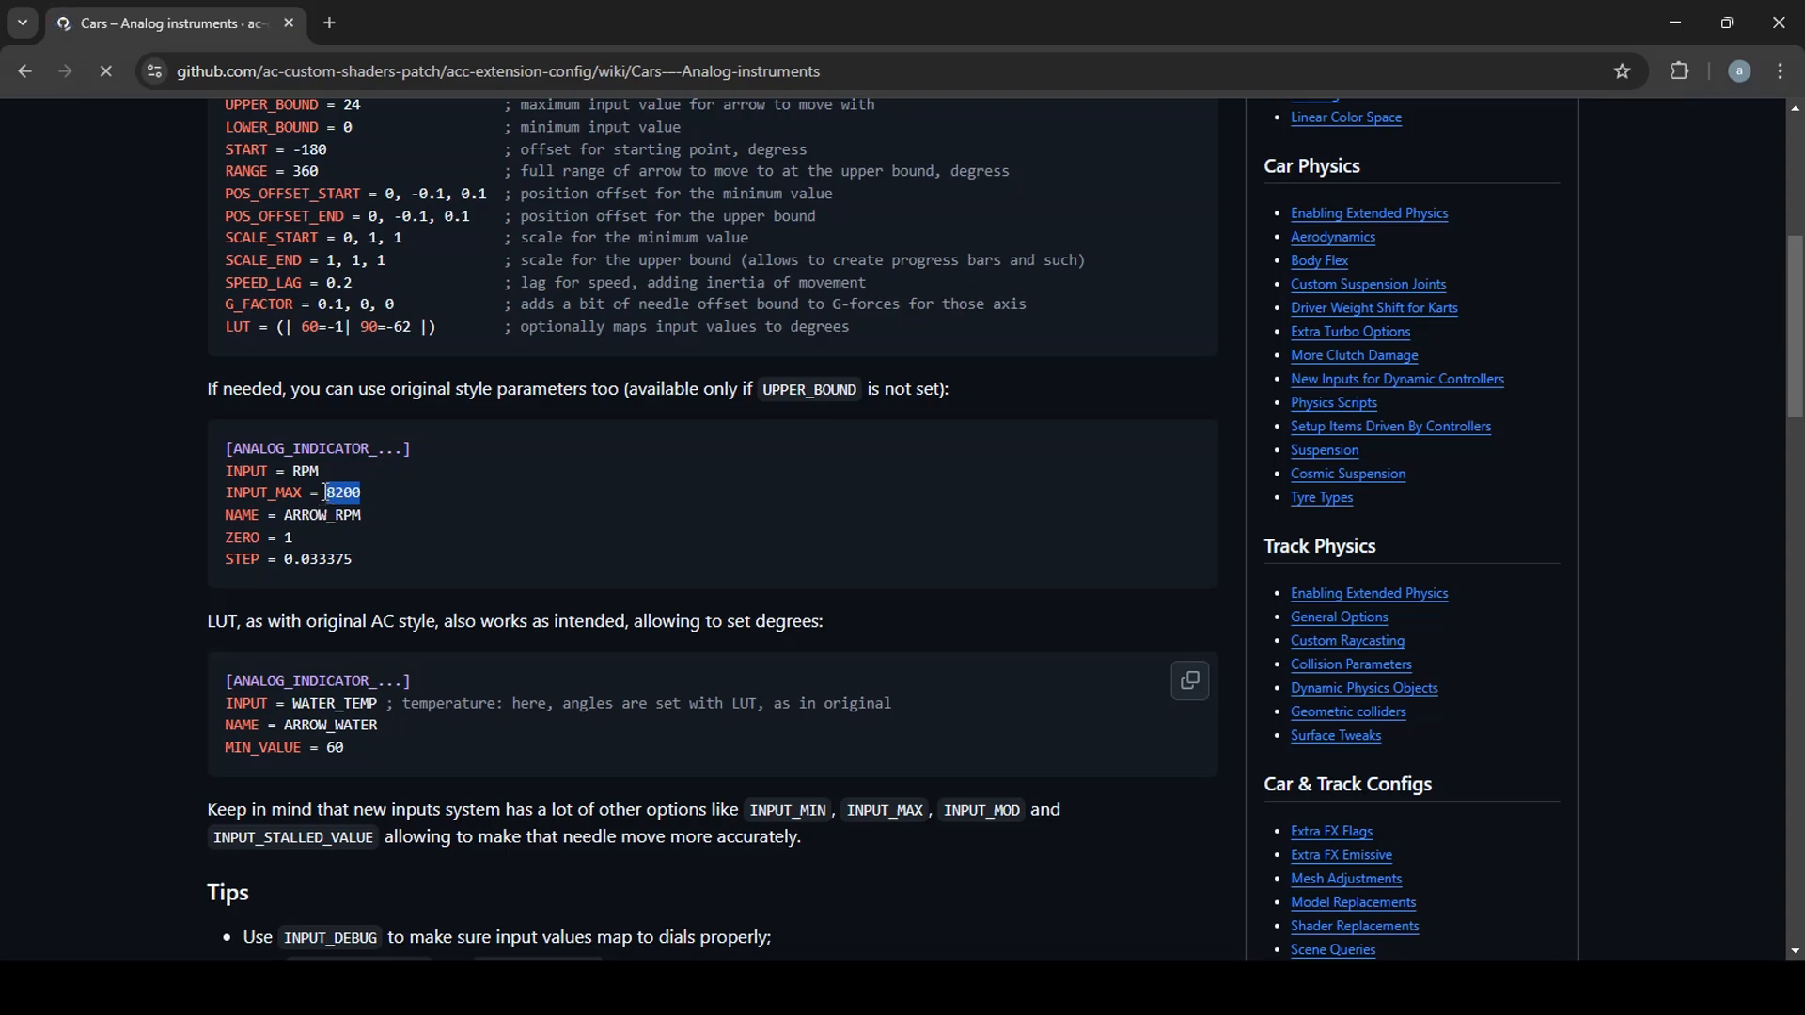
pyautogui.click(288, 500)
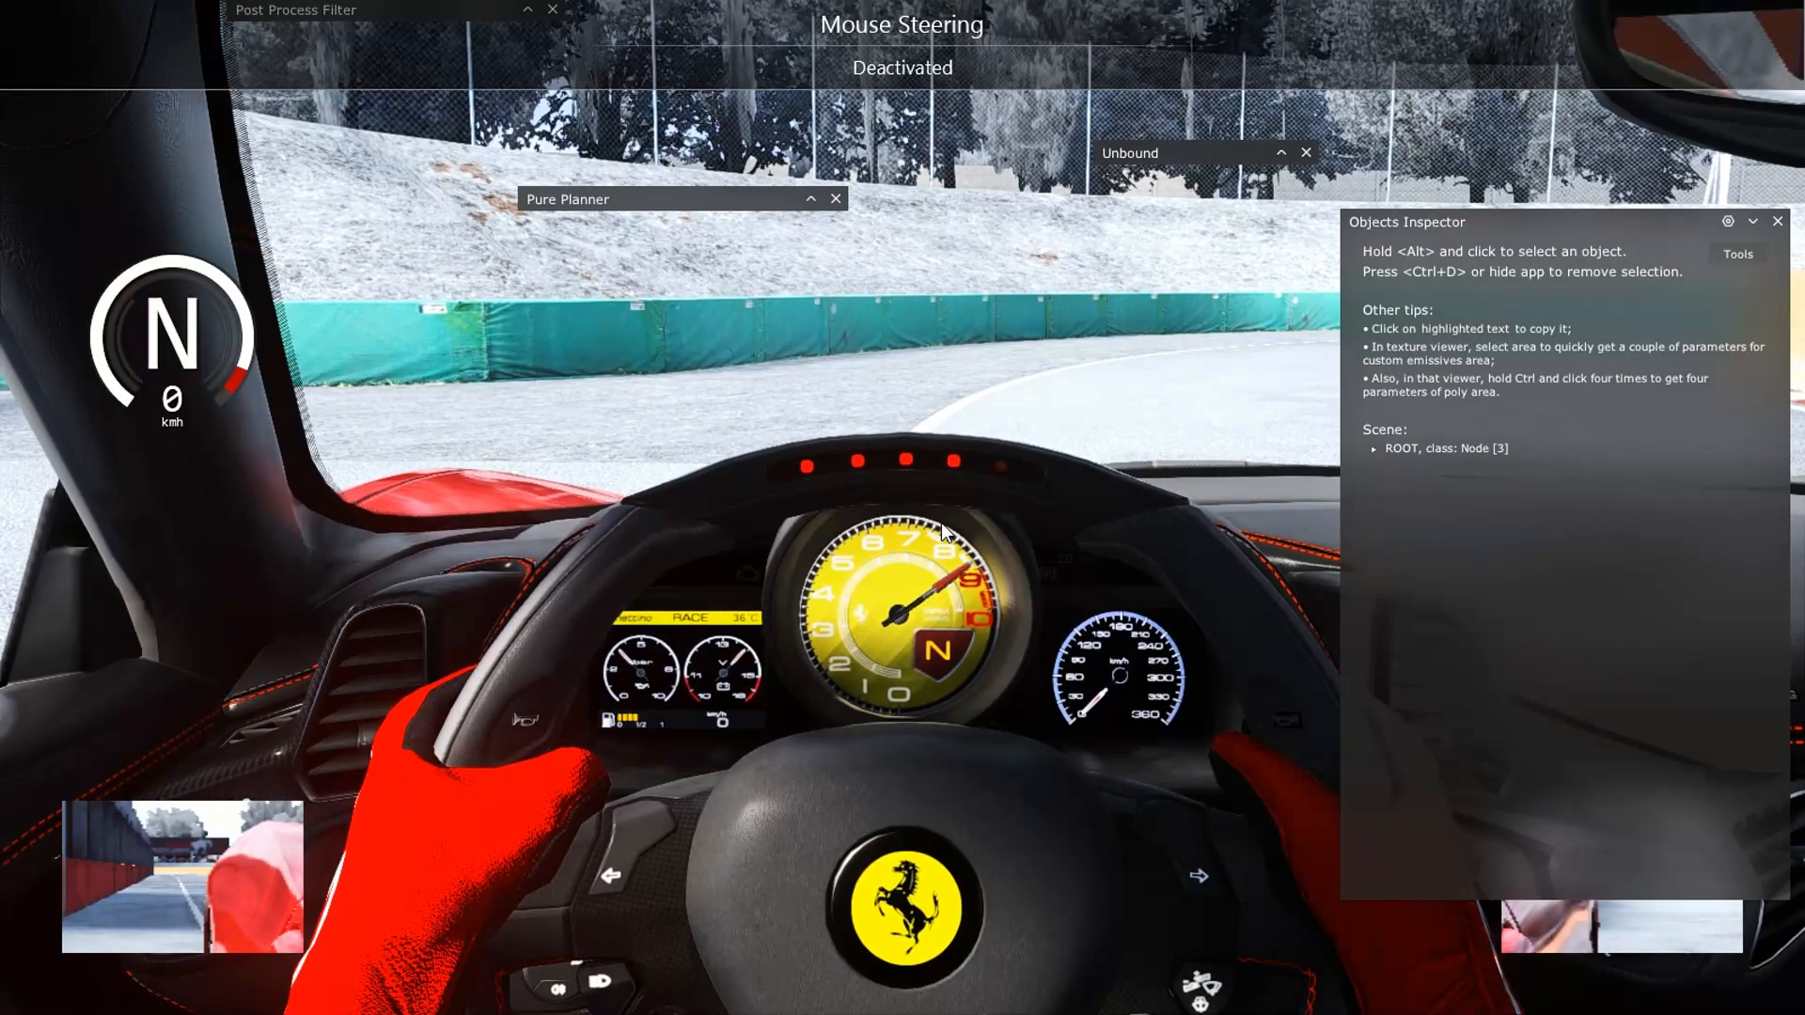
# Switch to the running Assetto Corsa session and take a close look at the rev counter needle in the cockpit.
pyautogui.moveTo(940, 522); pyautogui.dragTo(951, 532, button='right')
pyautogui.scroll(5, 950, 532)
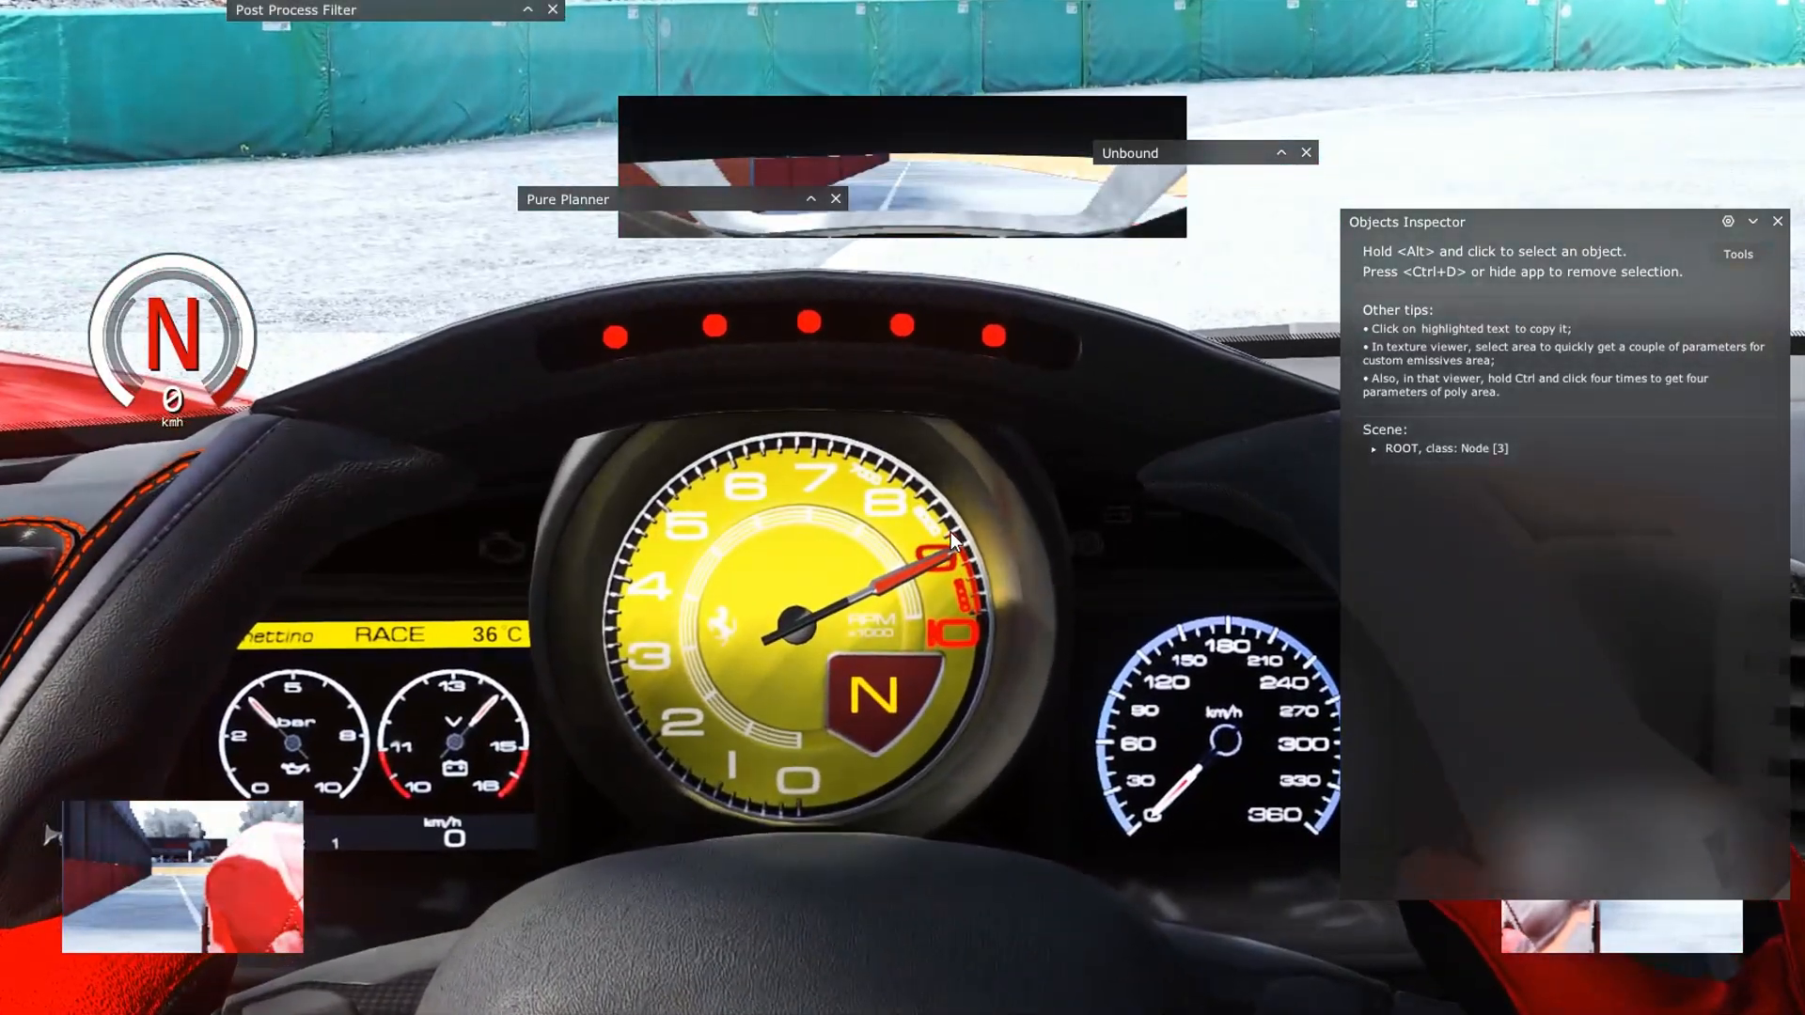
# Copy the wiki's RPM ANALOG_INDICATOR example block and switch to the ferrari_458 folder in File Explorer, looking through the options for new items.
pyautogui.moveTo(414, 559); pyautogui.dragTo(280, 456)
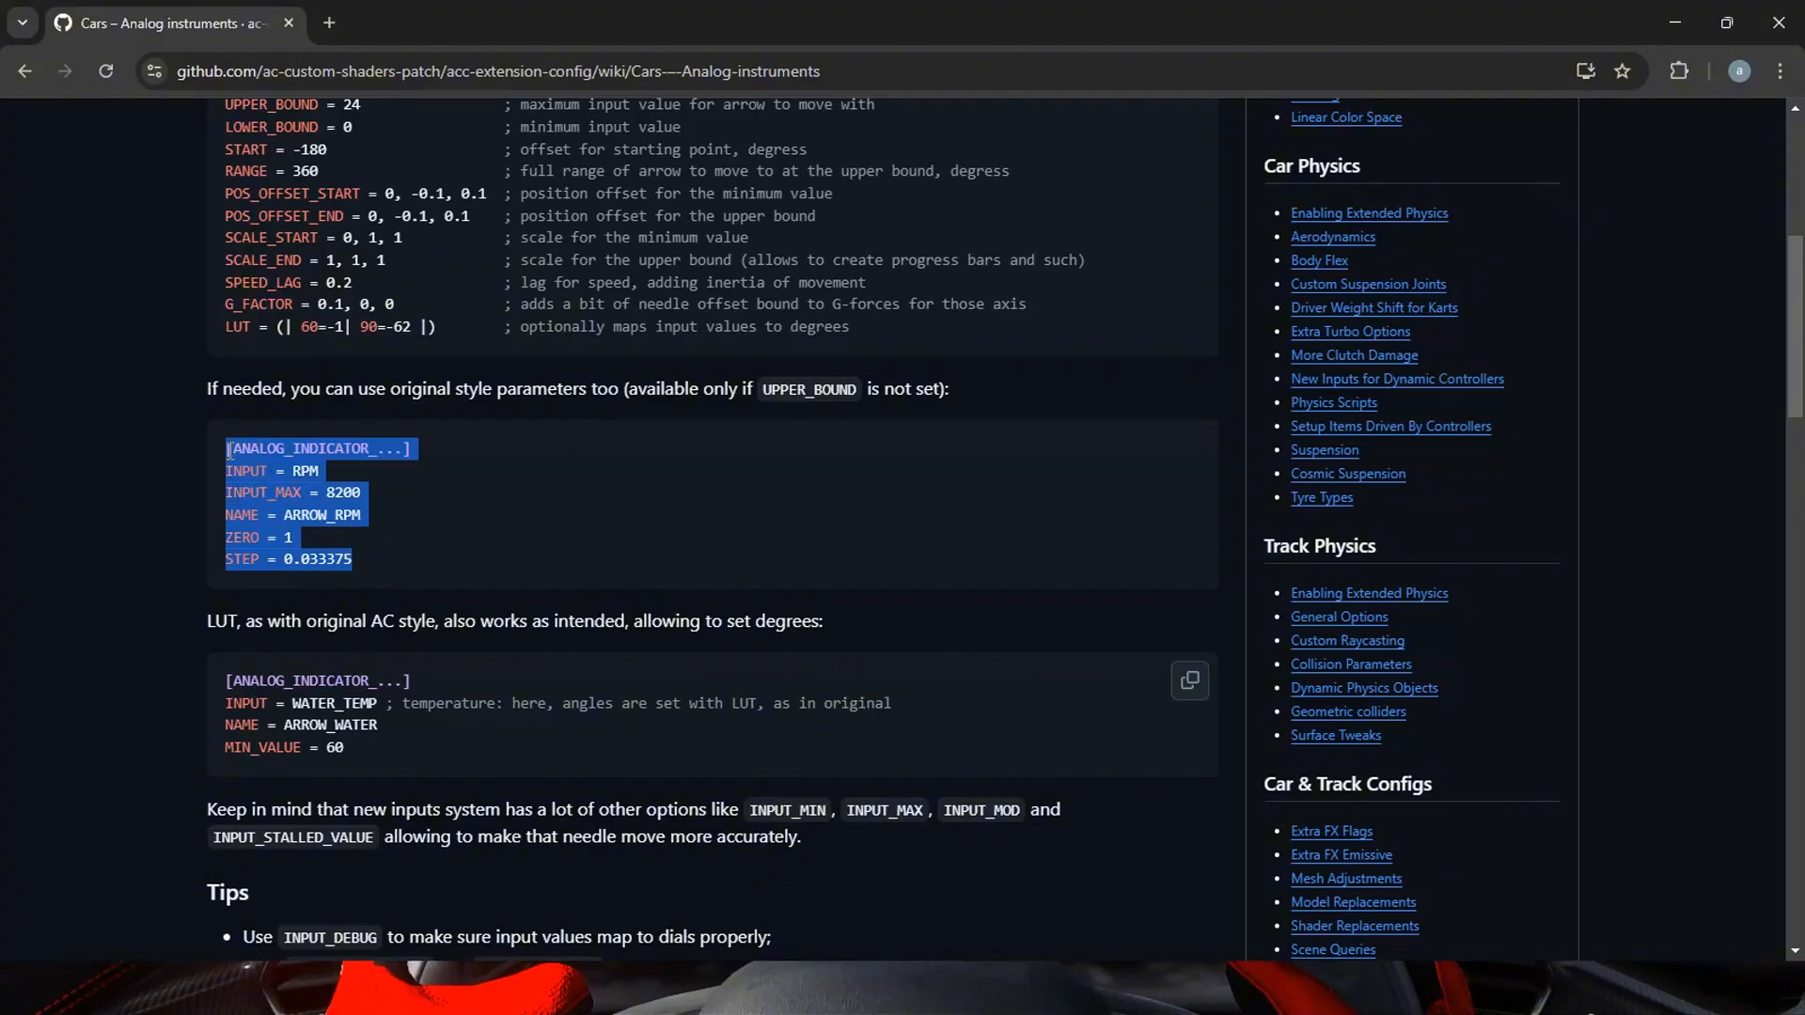
pyautogui.rightClick(280, 457)
pyautogui.click(334, 484)
pyautogui.hotkey('alt', 'Tab')
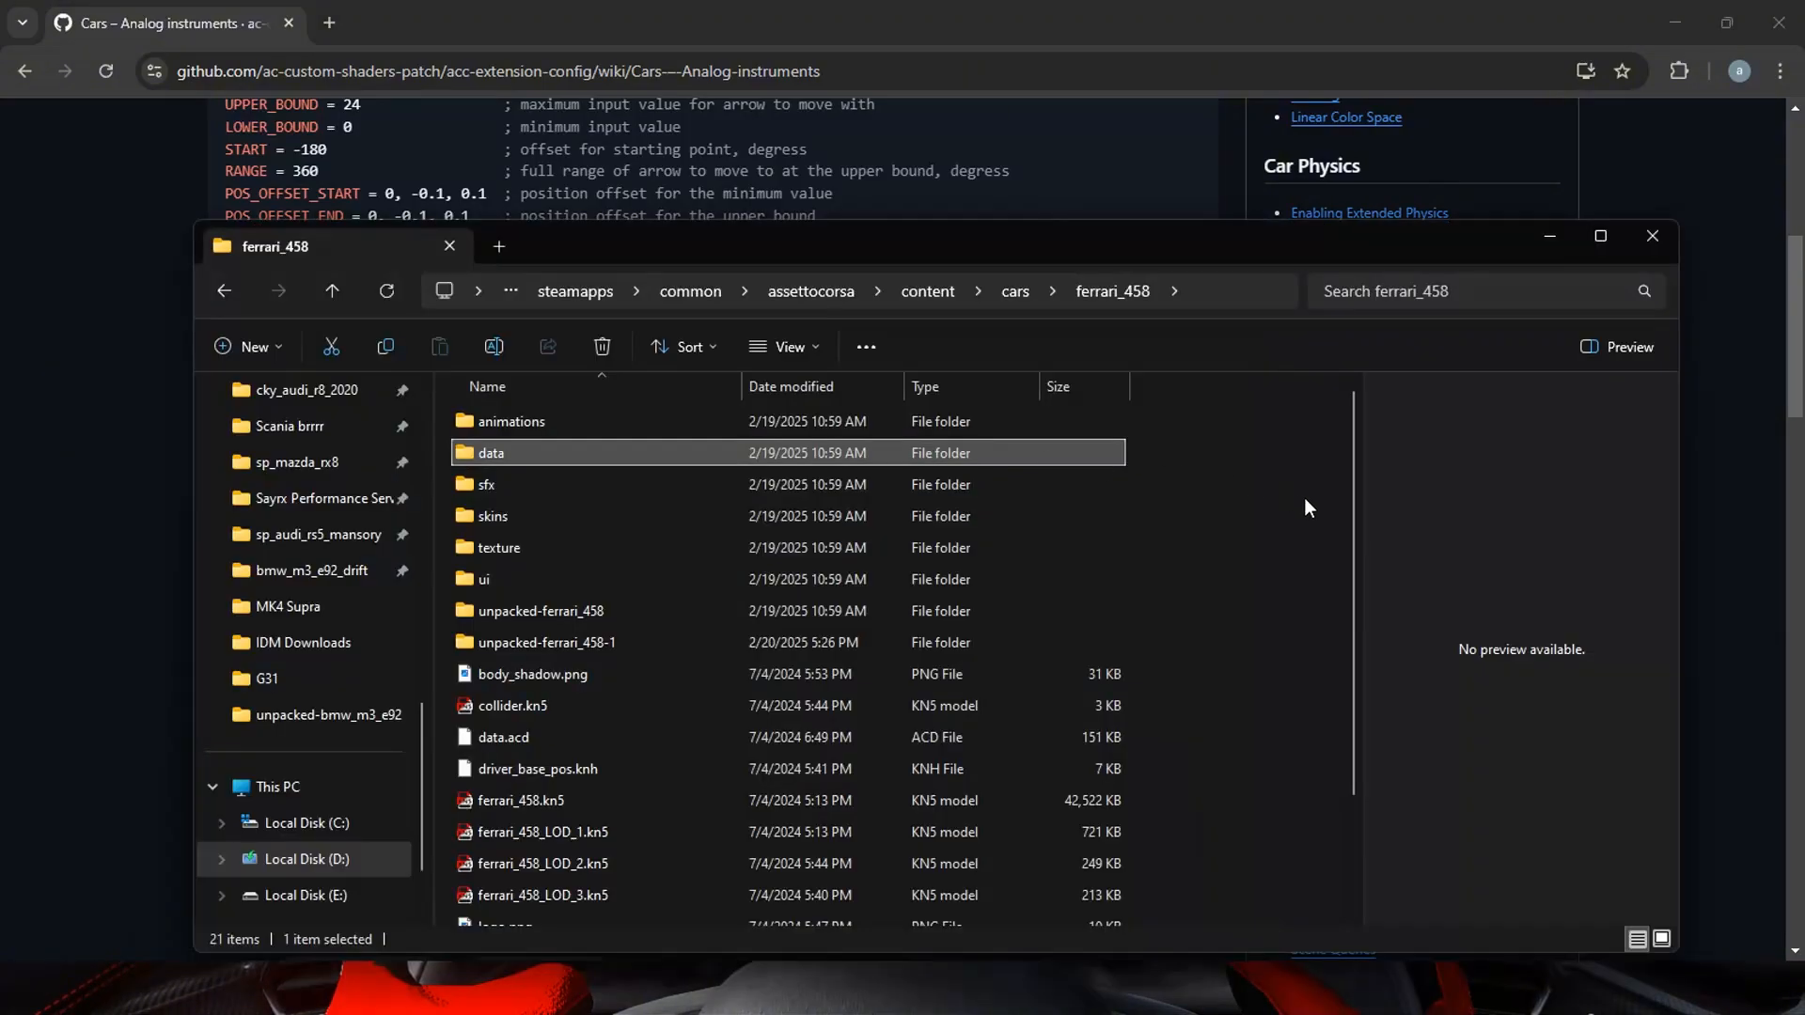
pyautogui.rightClick(1256, 501)
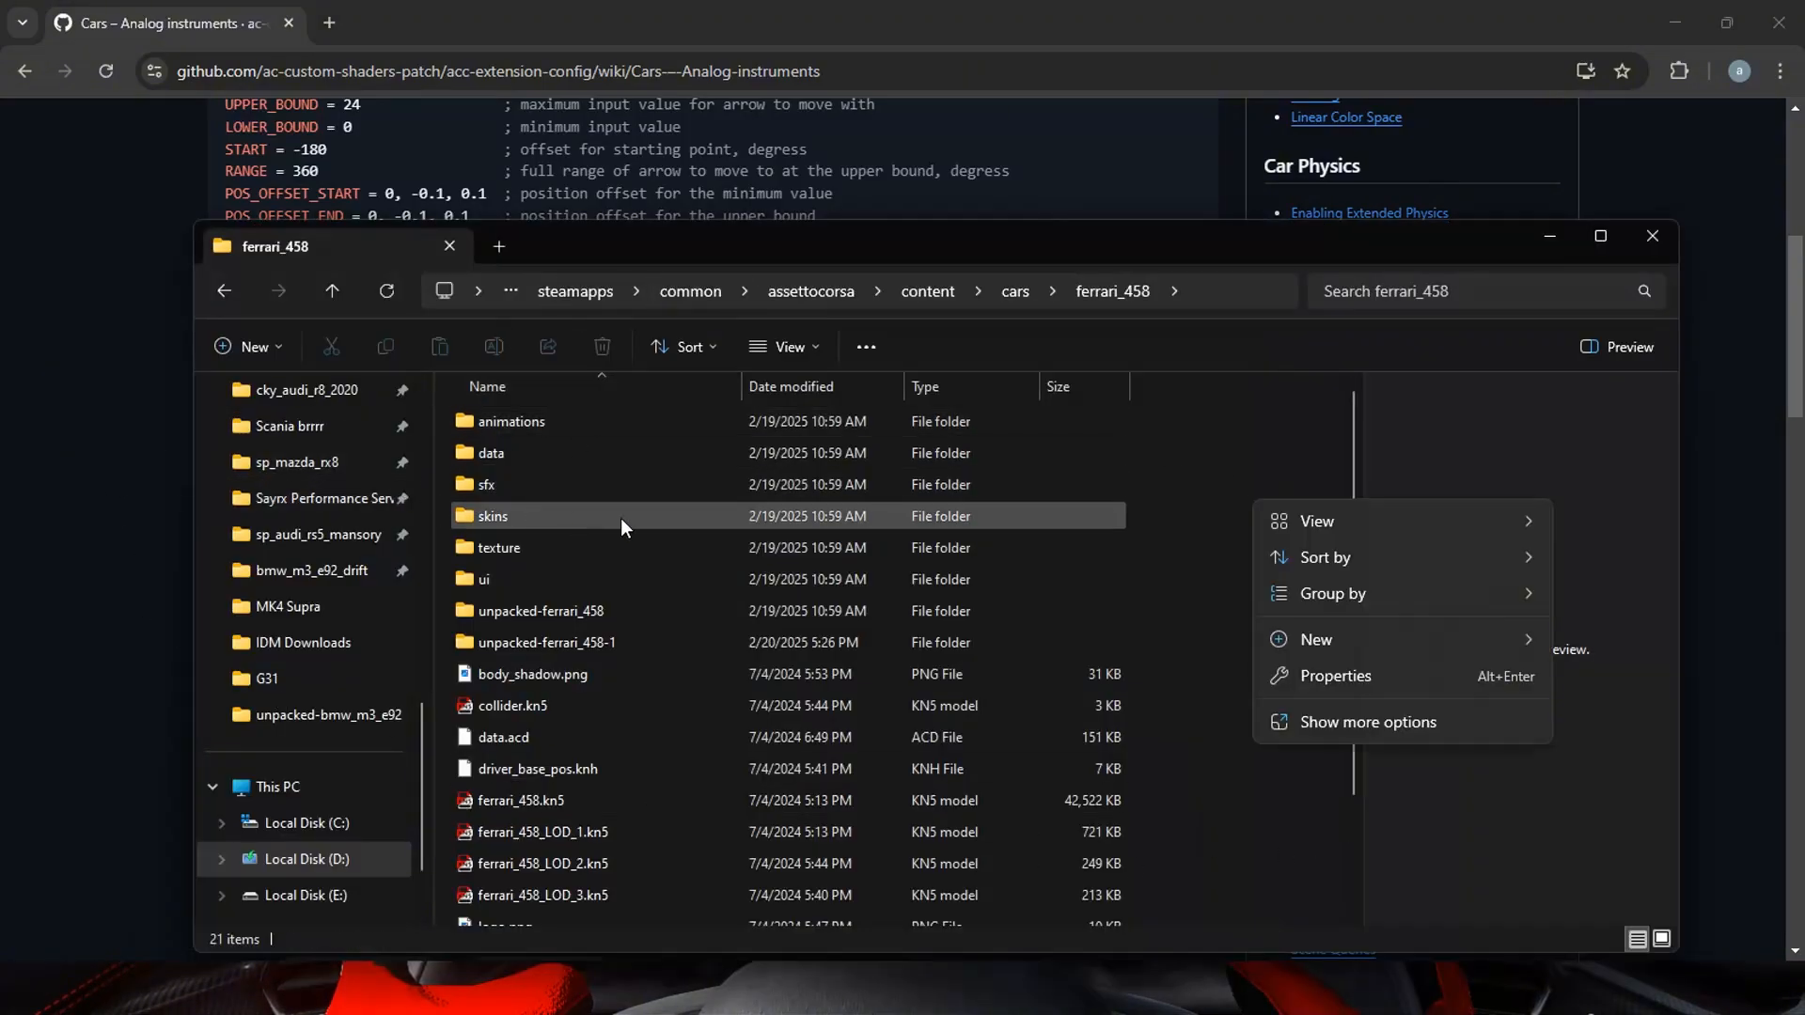
pyautogui.moveTo(1318, 643)
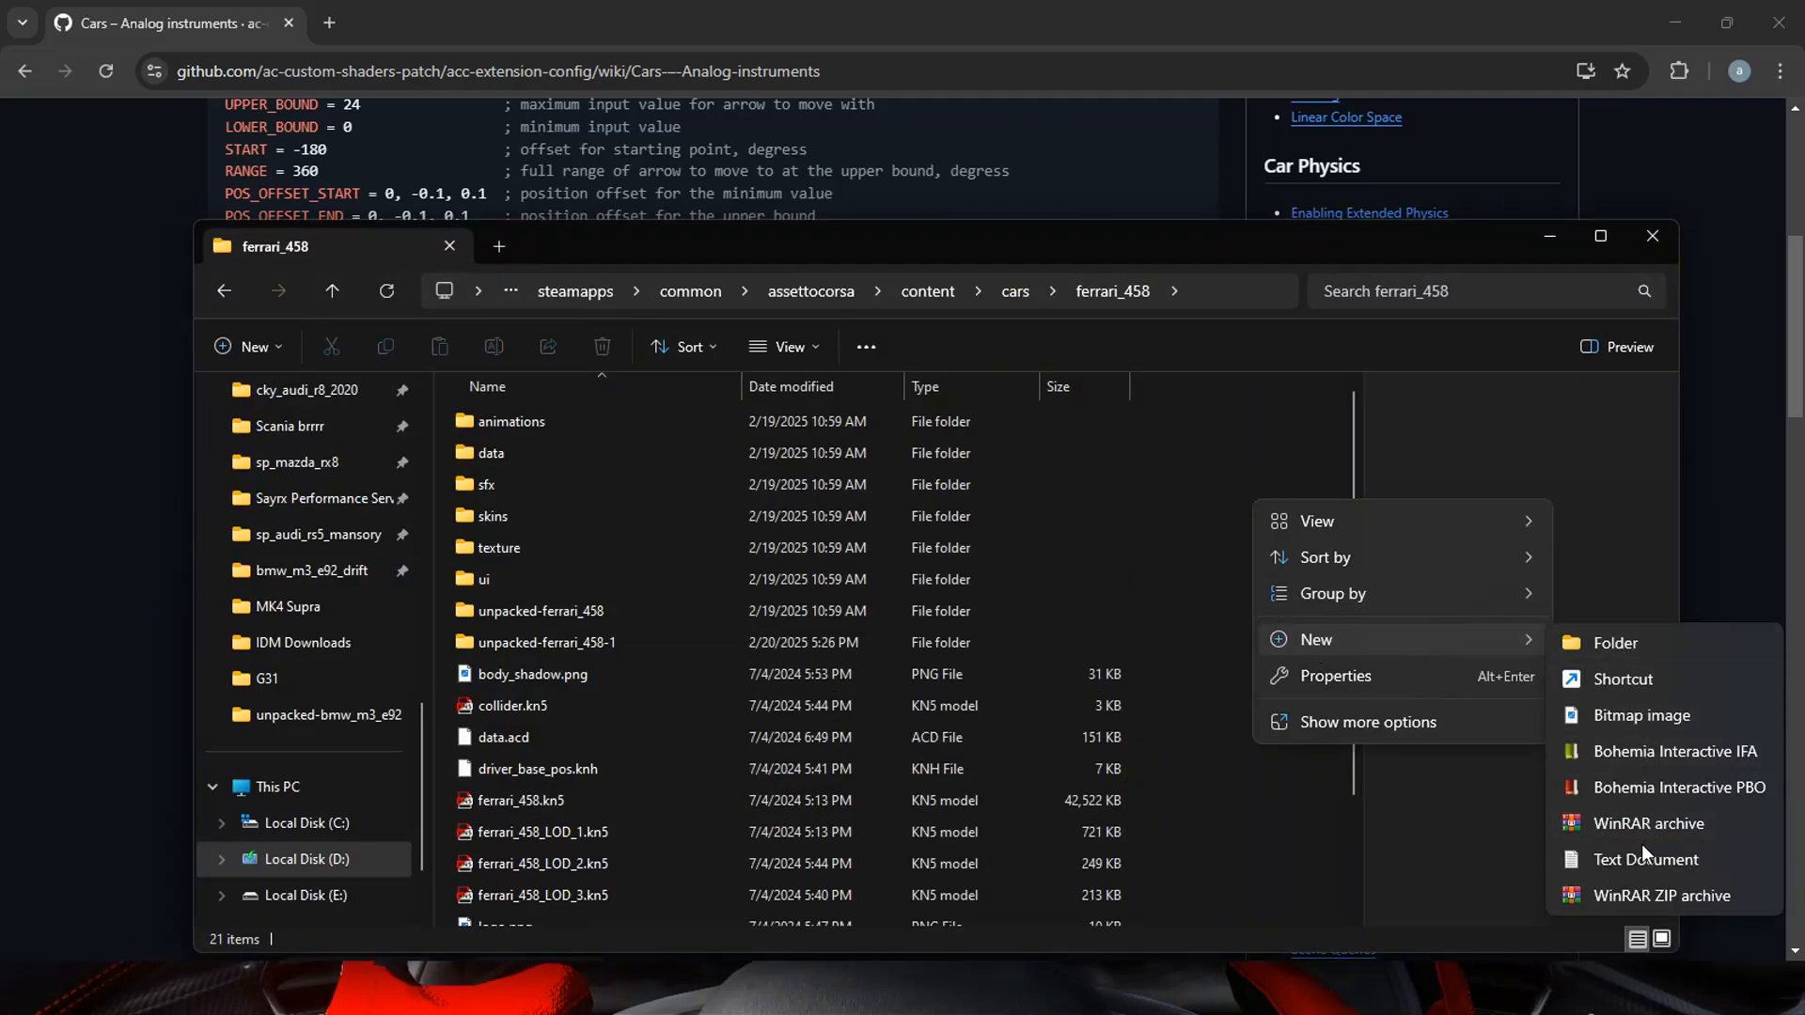
pyautogui.click(1250, 653)
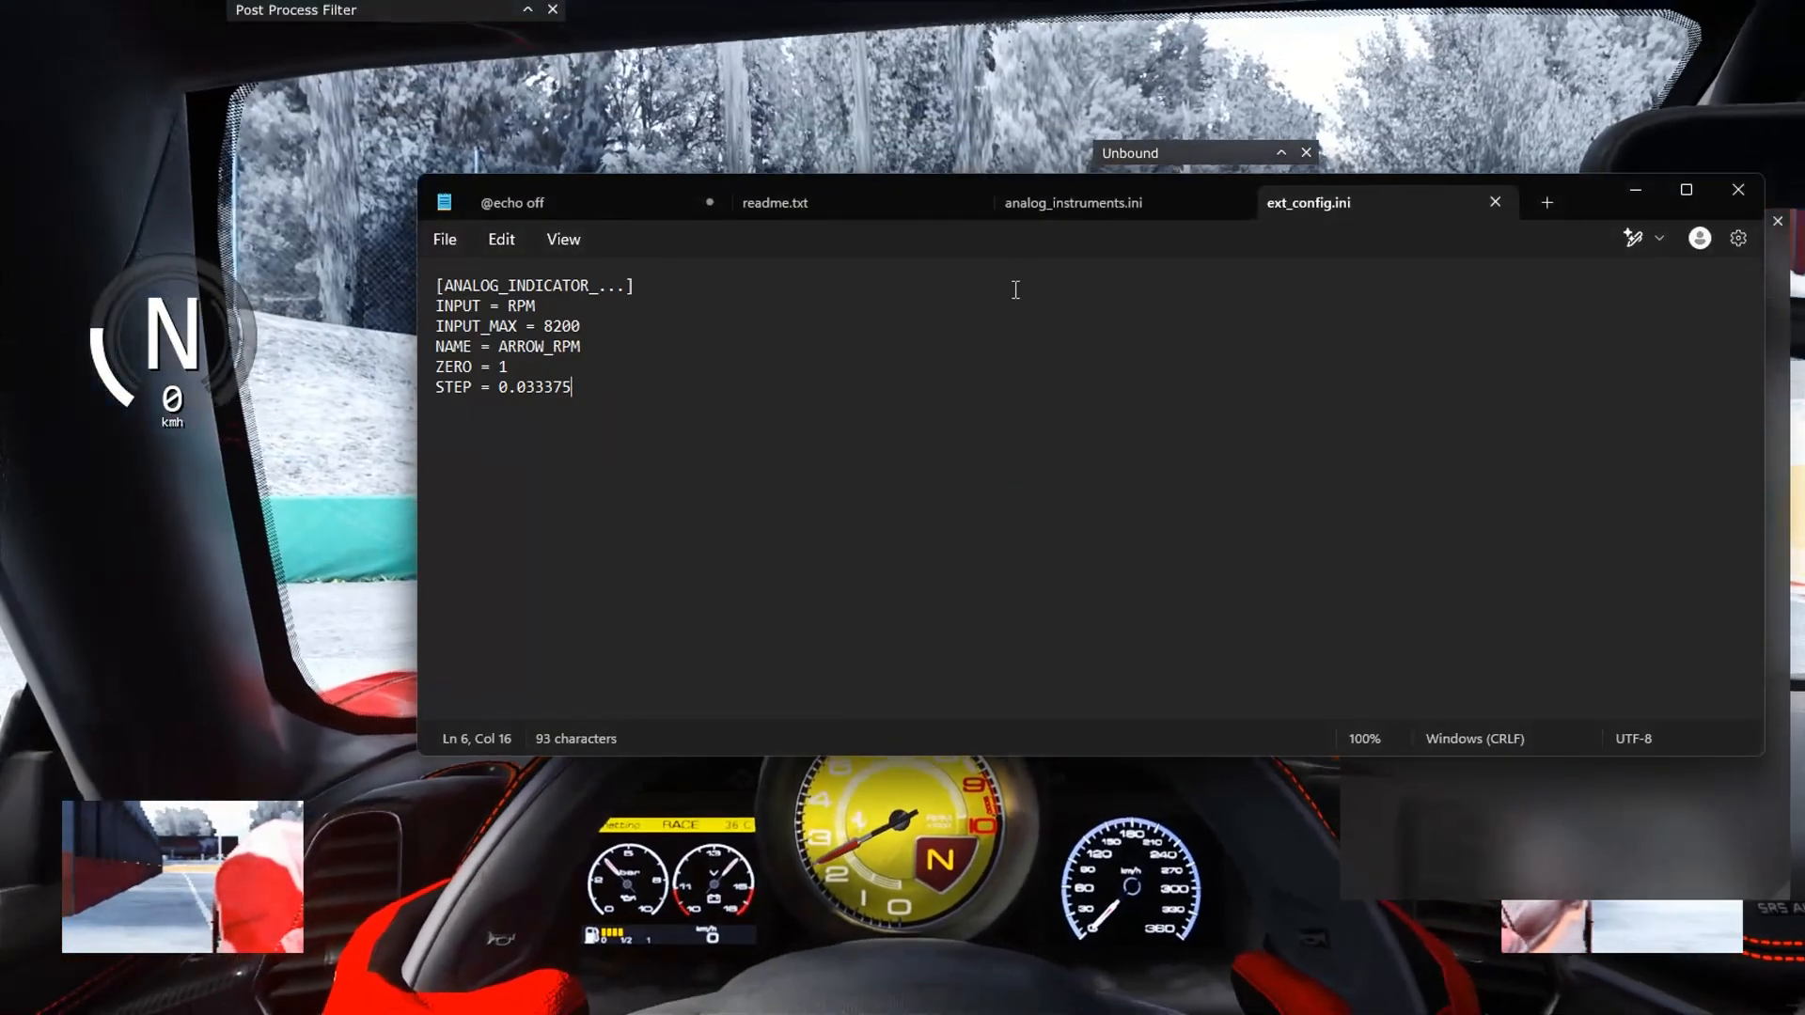
# Close every Notepad file except ext_config.ini and move its window so the in-game rev counter is uncovered.
pyautogui.moveTo(574, 387); pyautogui.dragTo(495, 385)
pyautogui.click(500, 367)
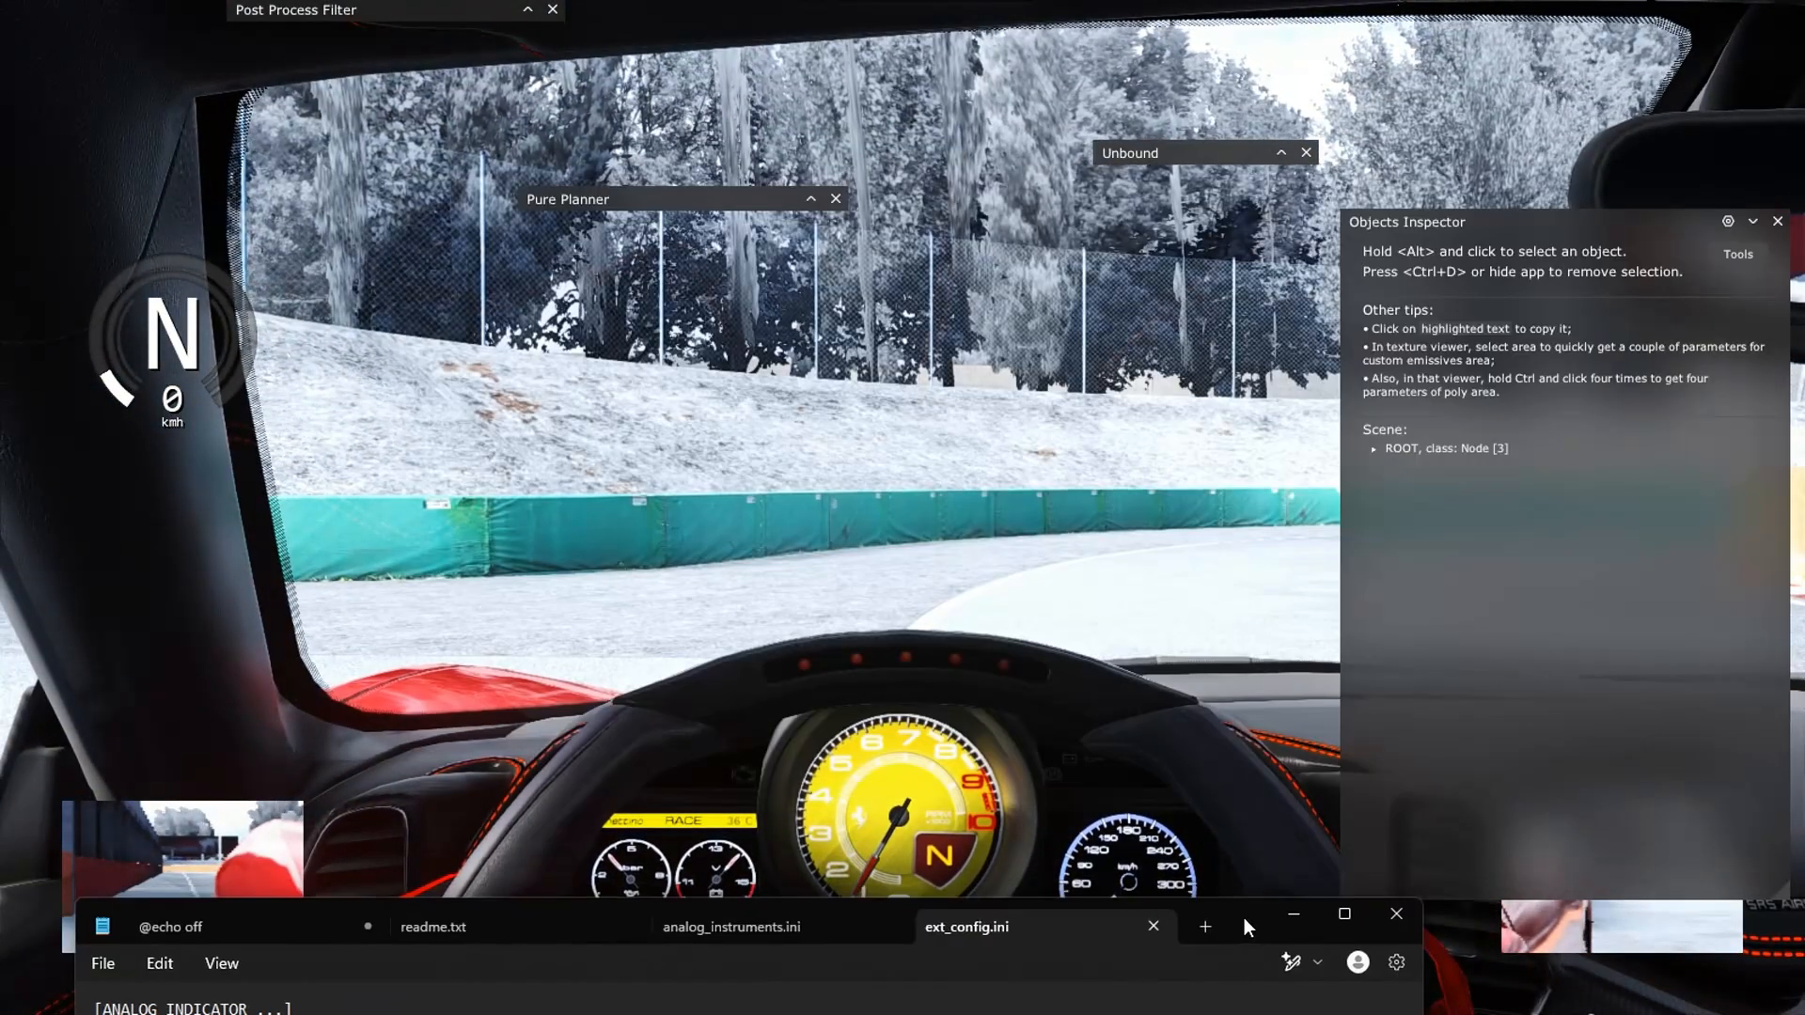
pyautogui.moveTo(1244, 917); pyautogui.dragTo(1263, 961)
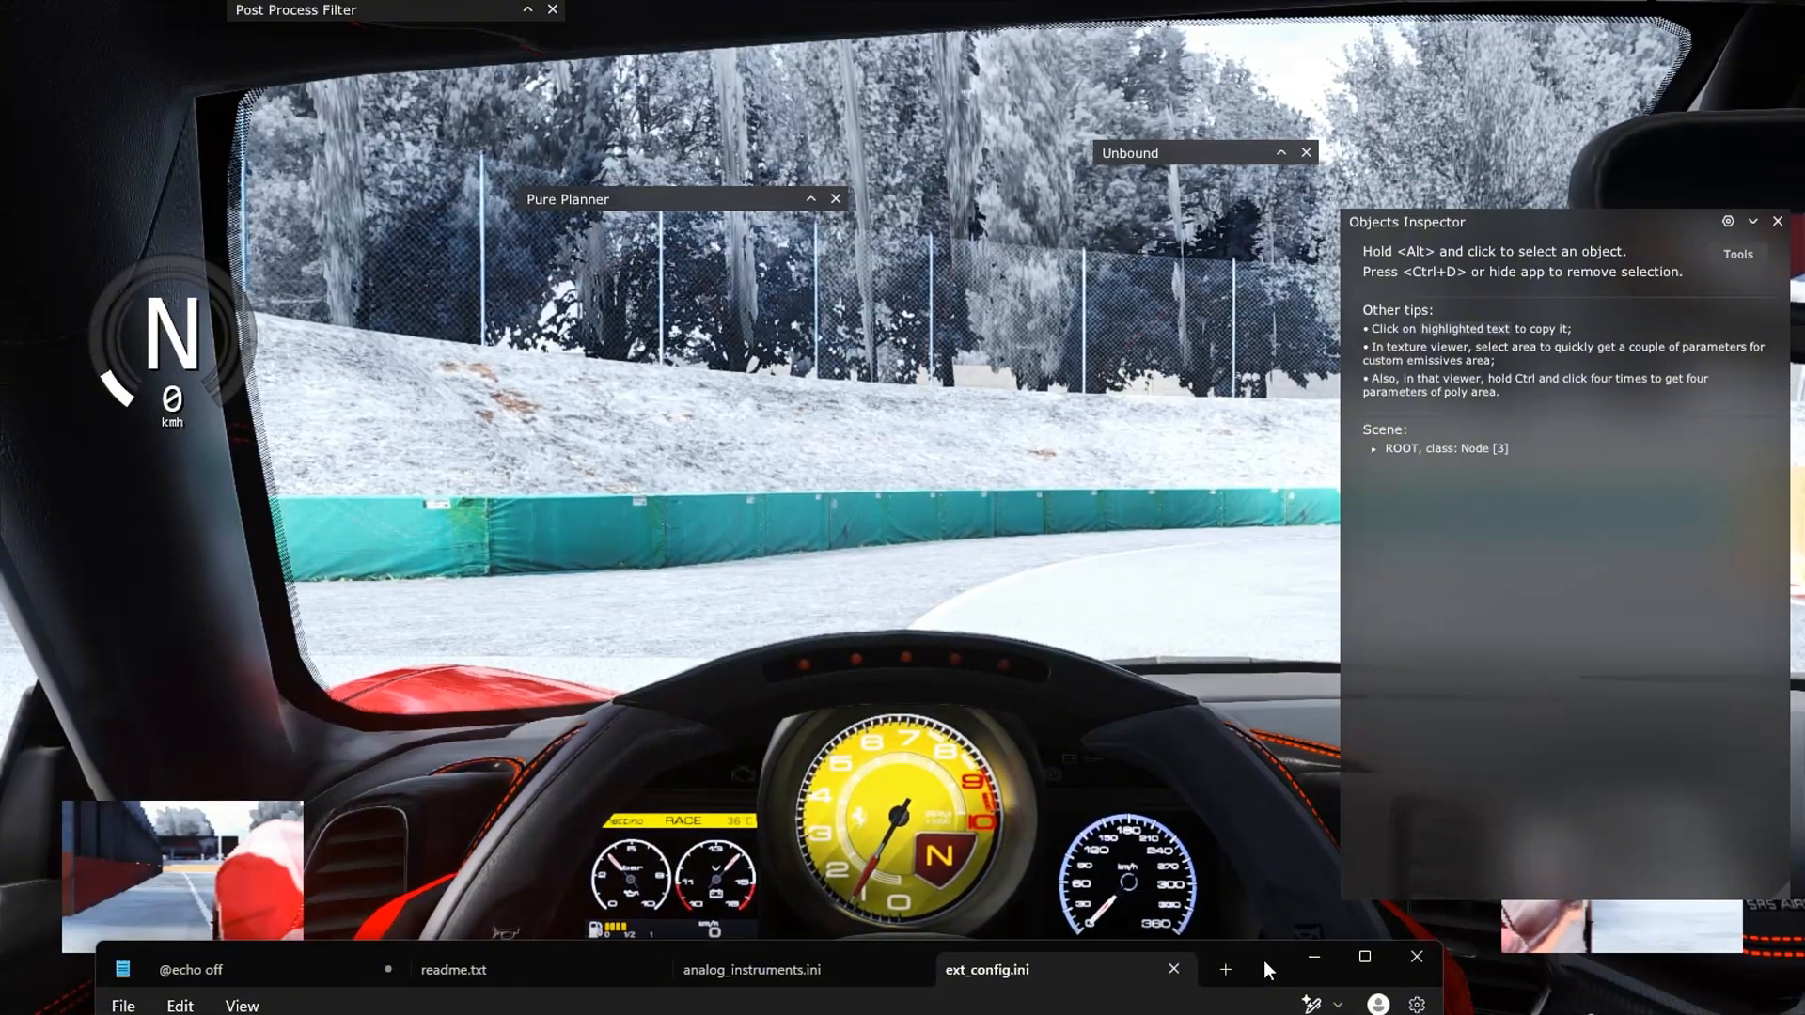
pyautogui.moveTo(1263, 961); pyautogui.dragTo(1257, 832)
pyautogui.click(906, 841)
pyautogui.click(645, 842)
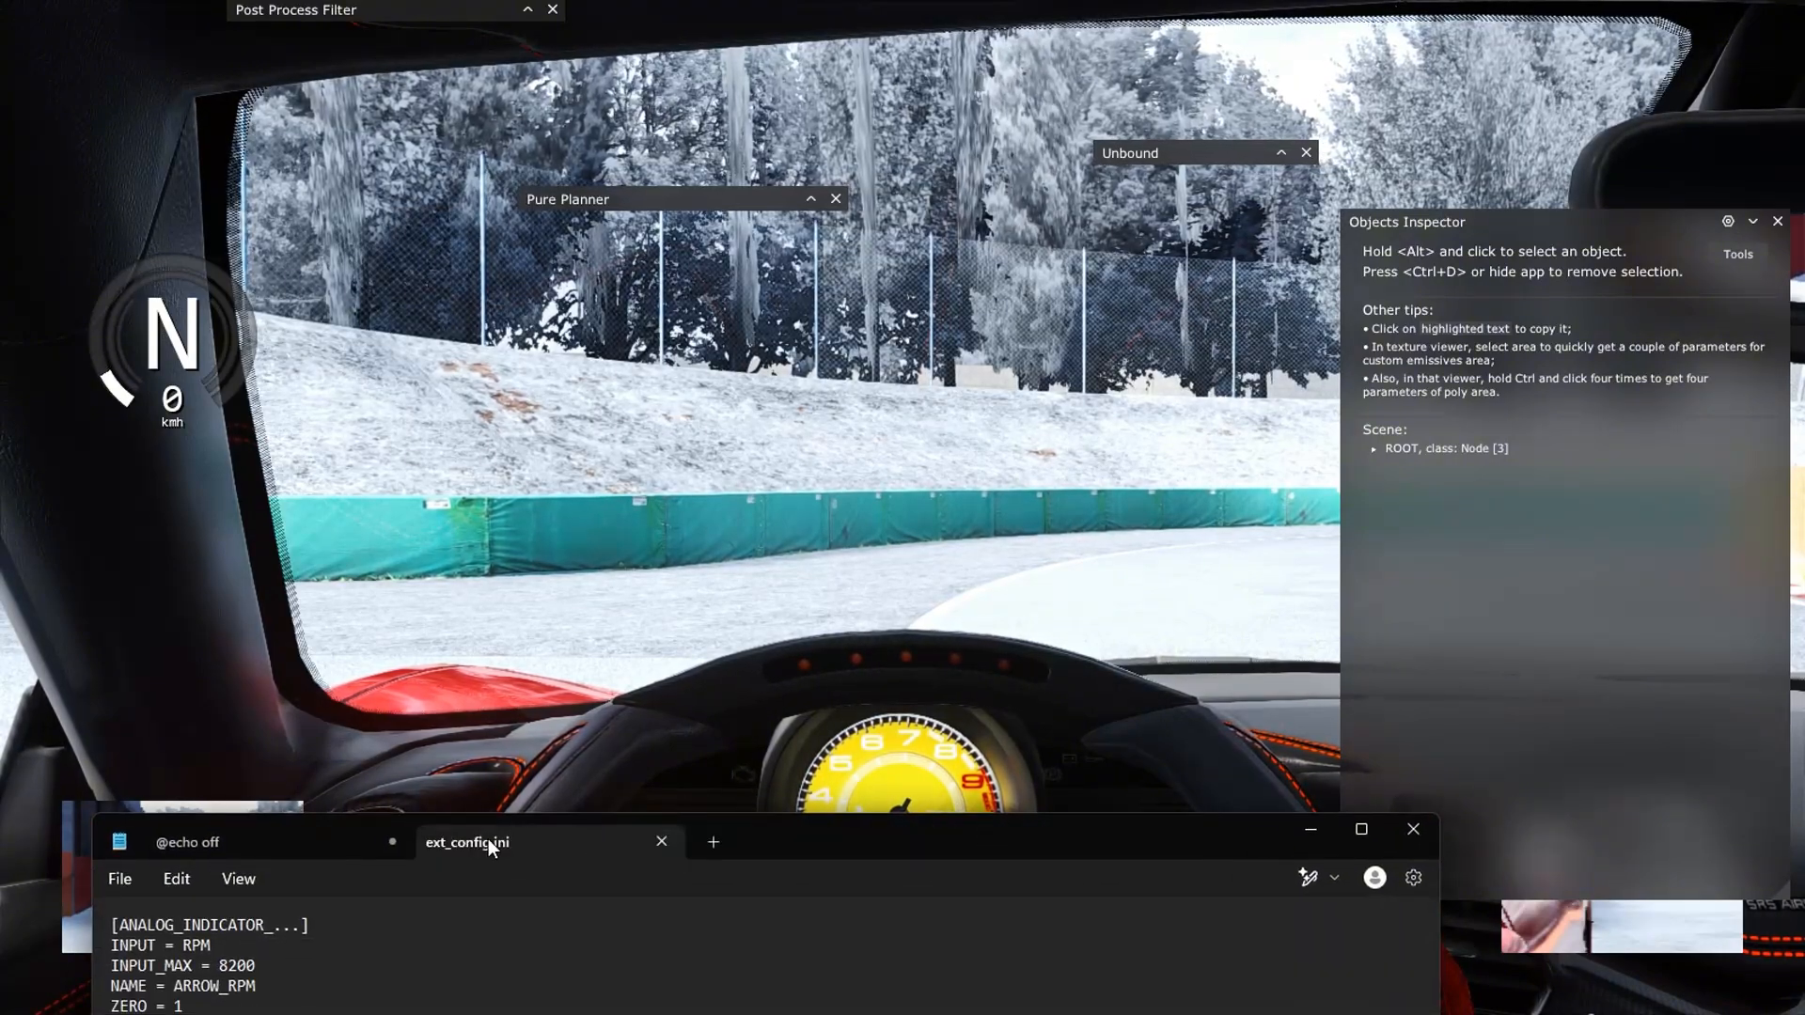
pyautogui.click(392, 841)
pyautogui.click(765, 910)
pyautogui.moveTo(639, 842); pyautogui.dragTo(1662, 321)
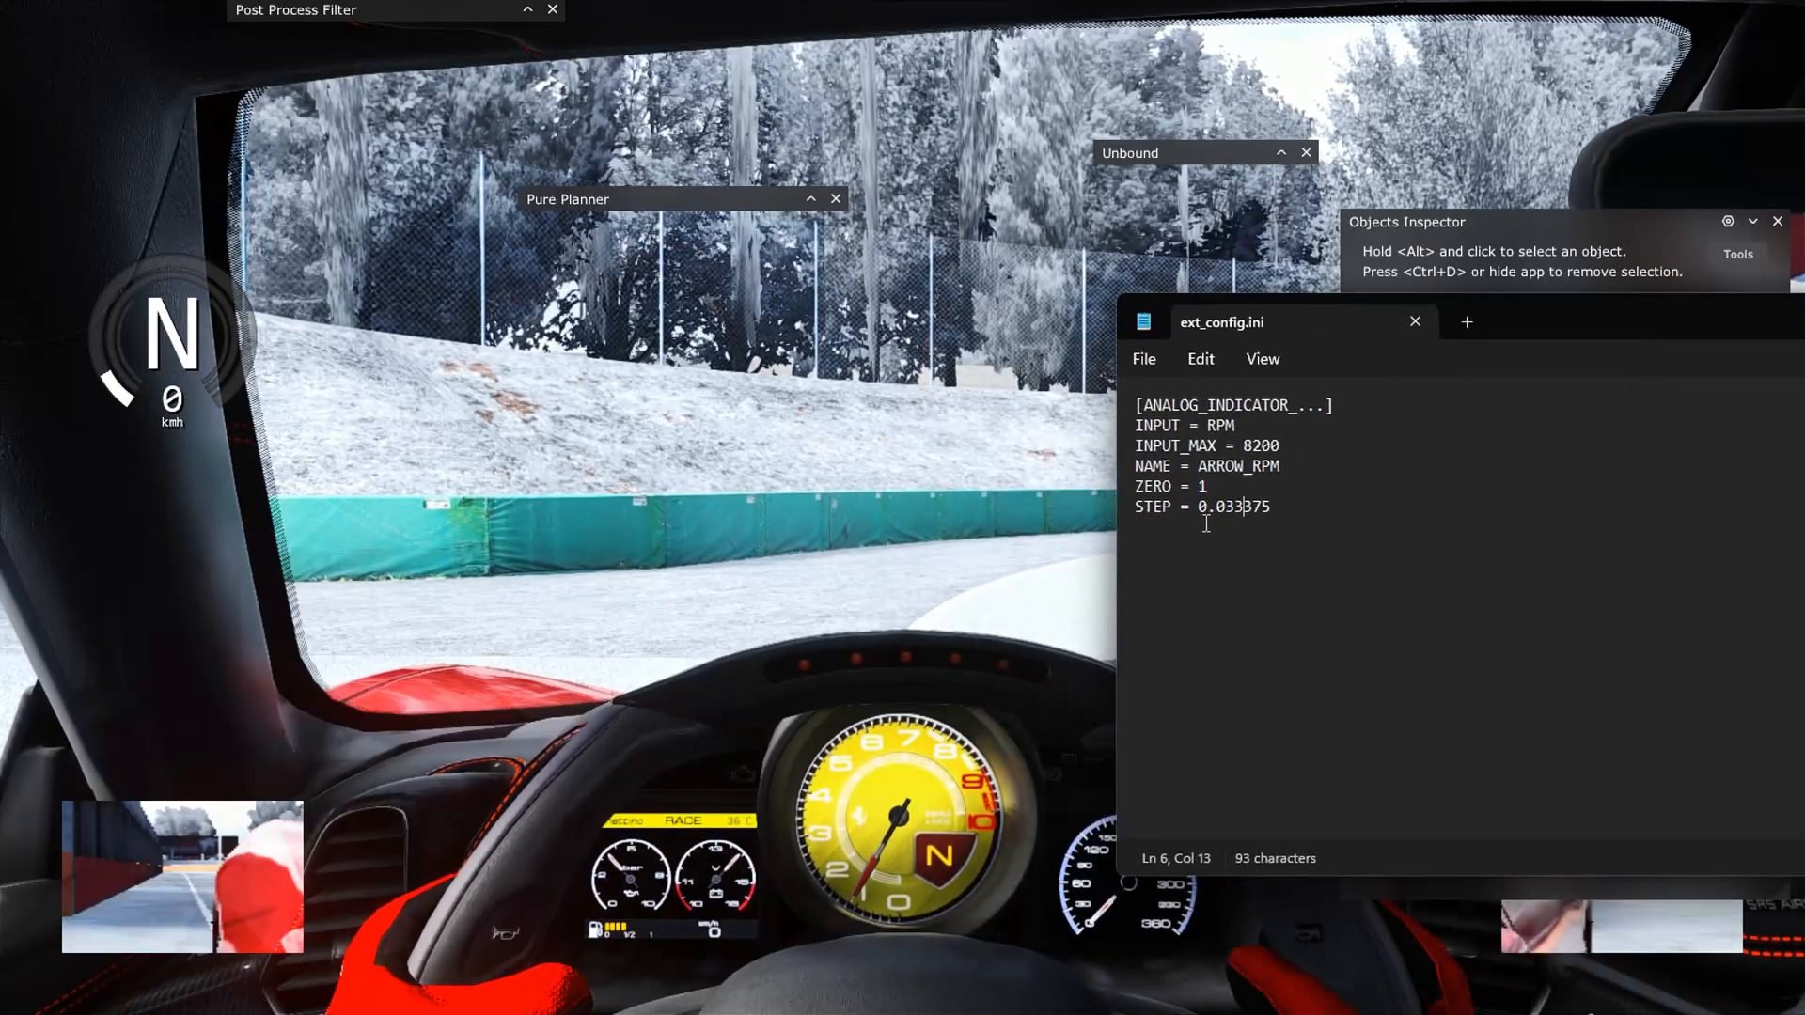
# Set STEP to 0.026375 for the RPM indicator in ext_config.ini and check the rev counter needle in the game.
pyautogui.hotkey('shift', 'Left')
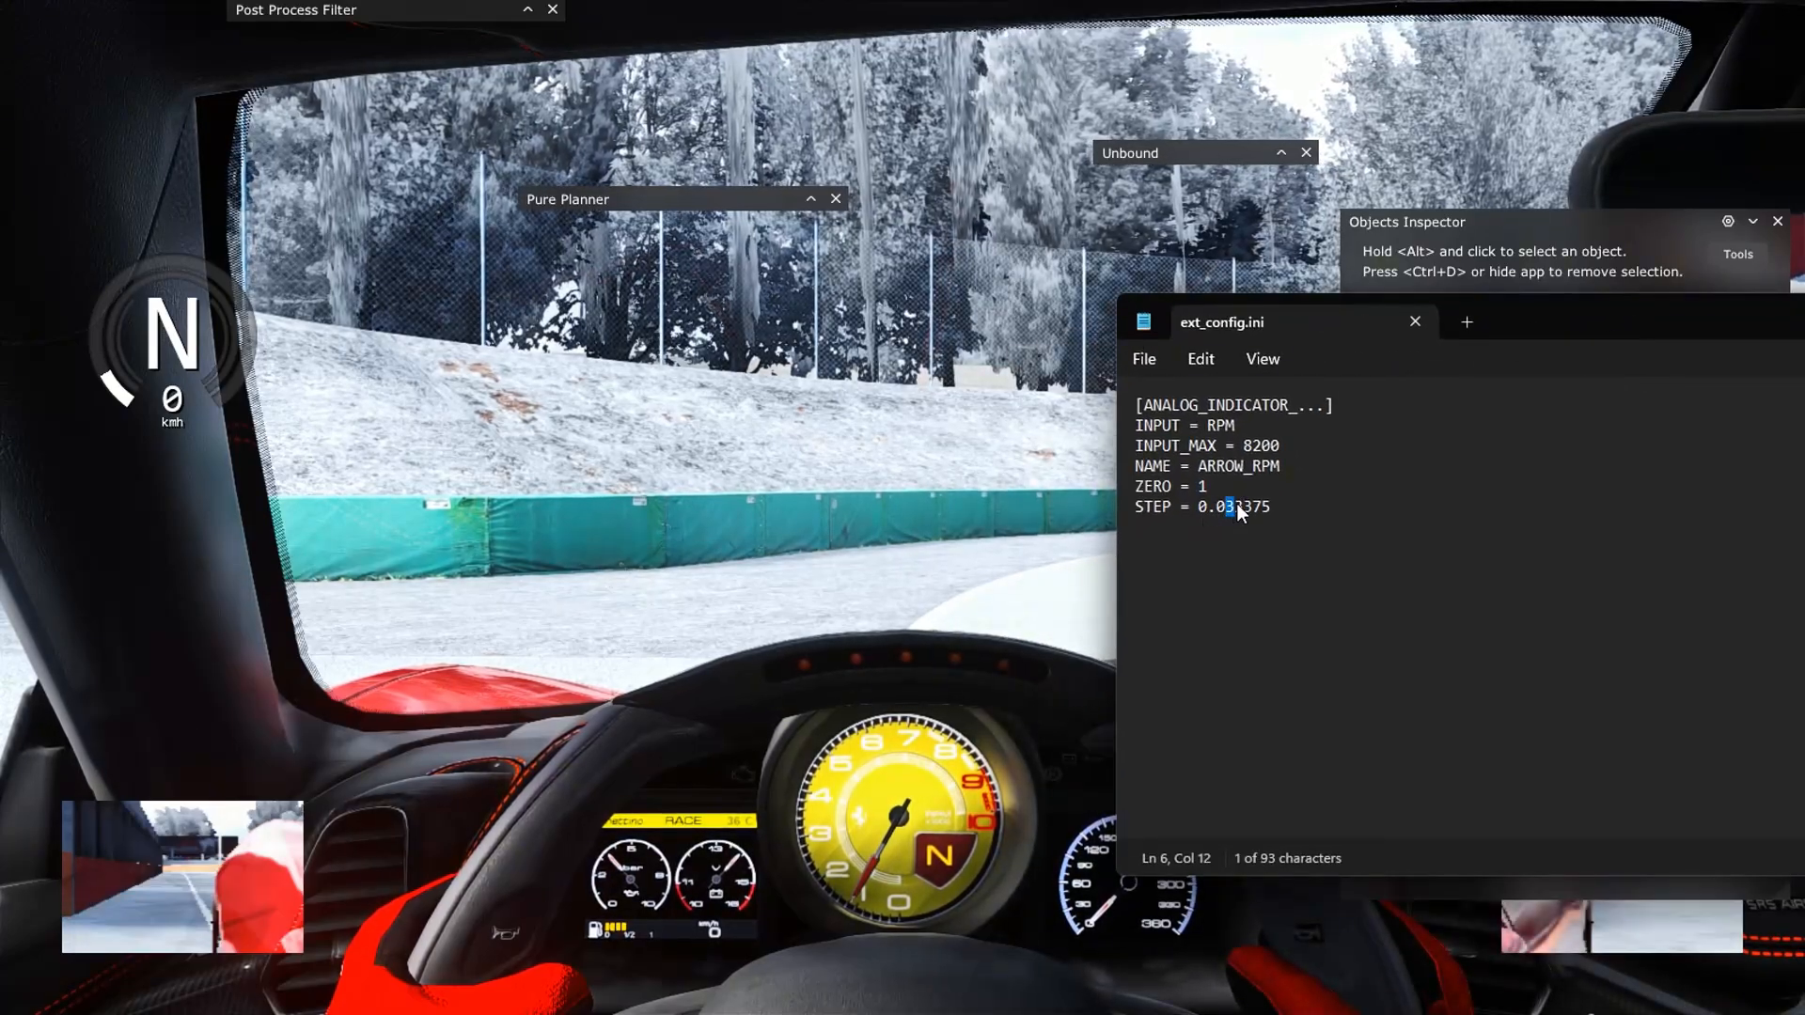
pyautogui.write('2')
pyautogui.press('Up')
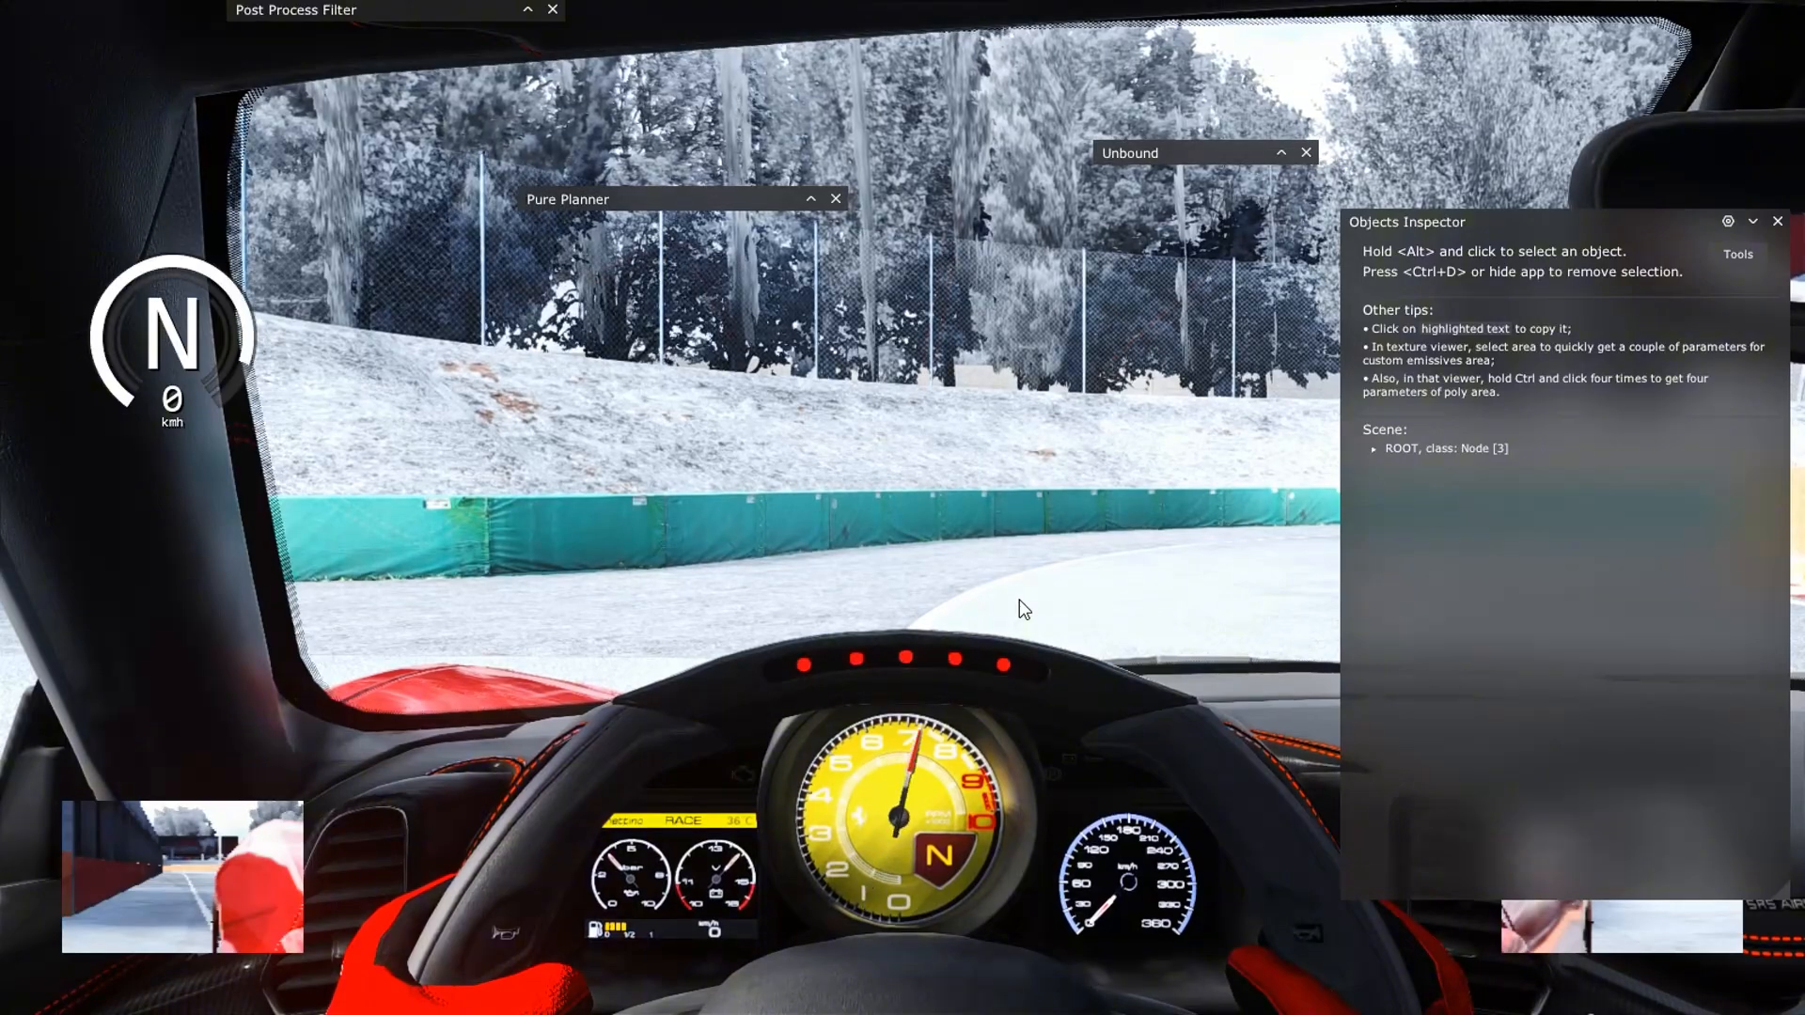
pyautogui.hotkey('alt', 'Tab')
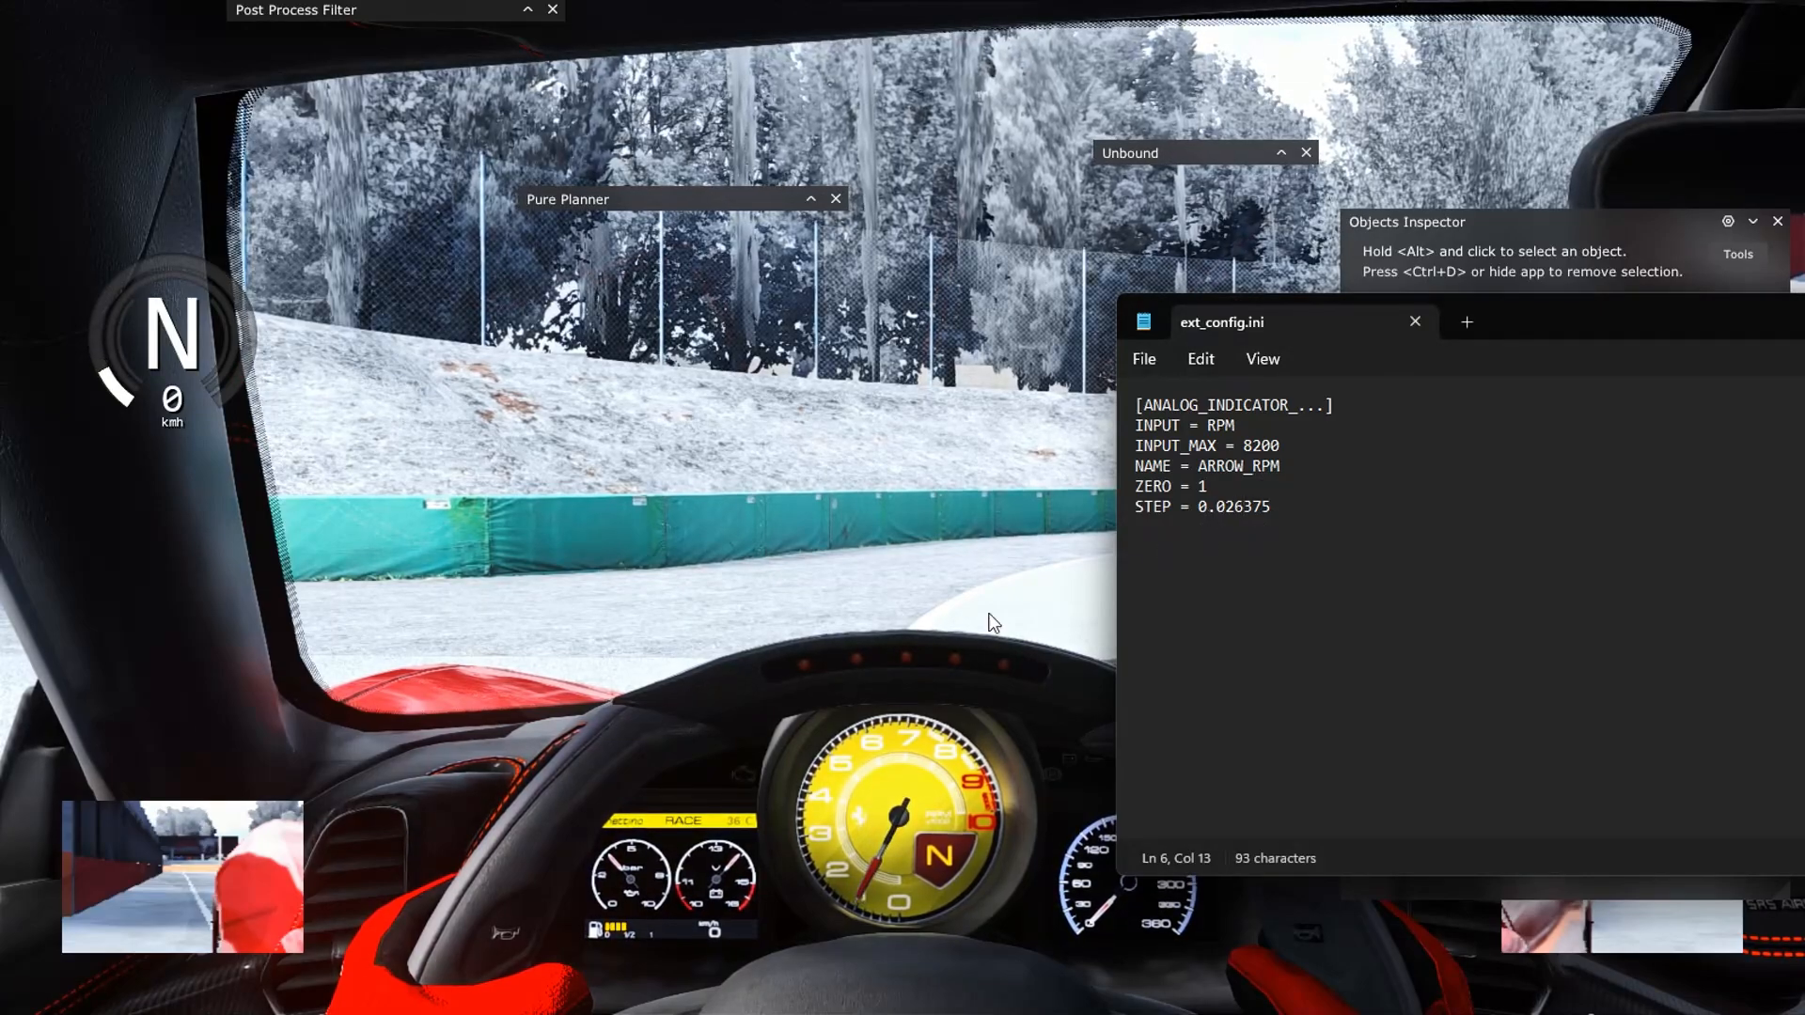
# Rev the engine in the running Assetto Corsa session and check the rev counter needle up close across its range.
pyautogui.click(959, 626)
pyautogui.press('Up')
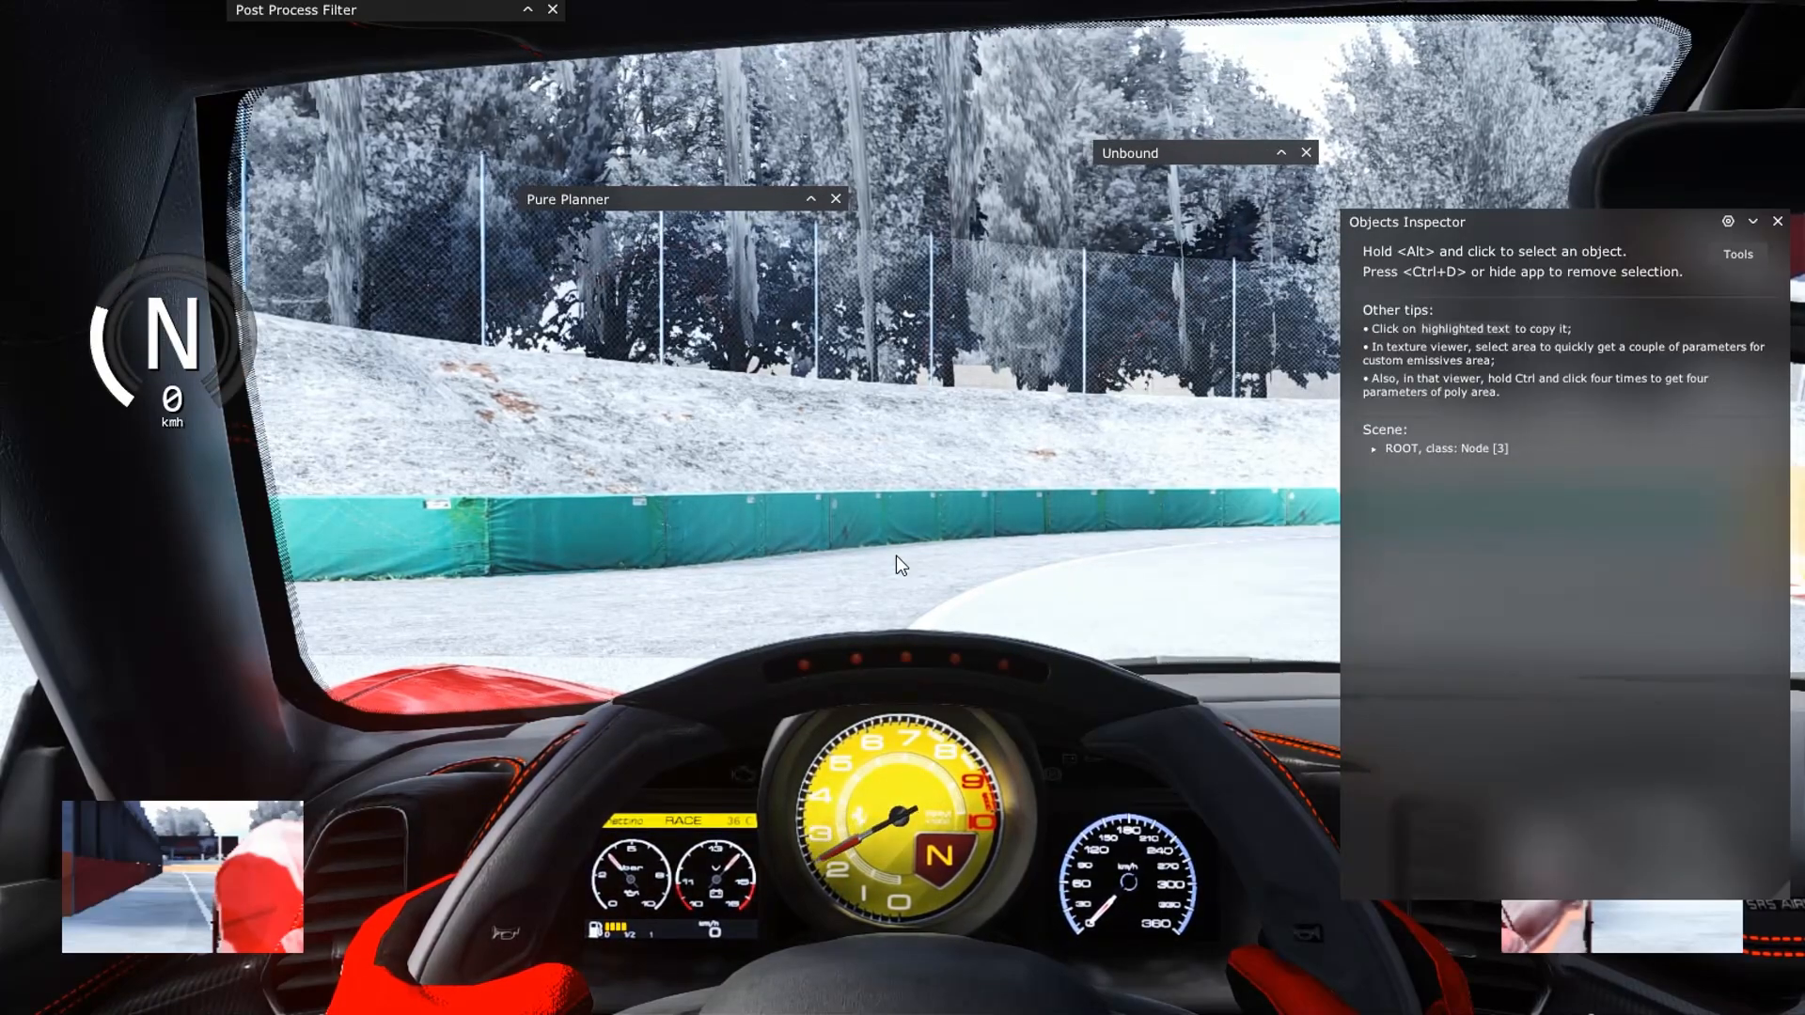
pyautogui.moveTo(897, 560); pyautogui.dragTo(904, 607, button='right')
pyautogui.scroll(4, 904, 606)
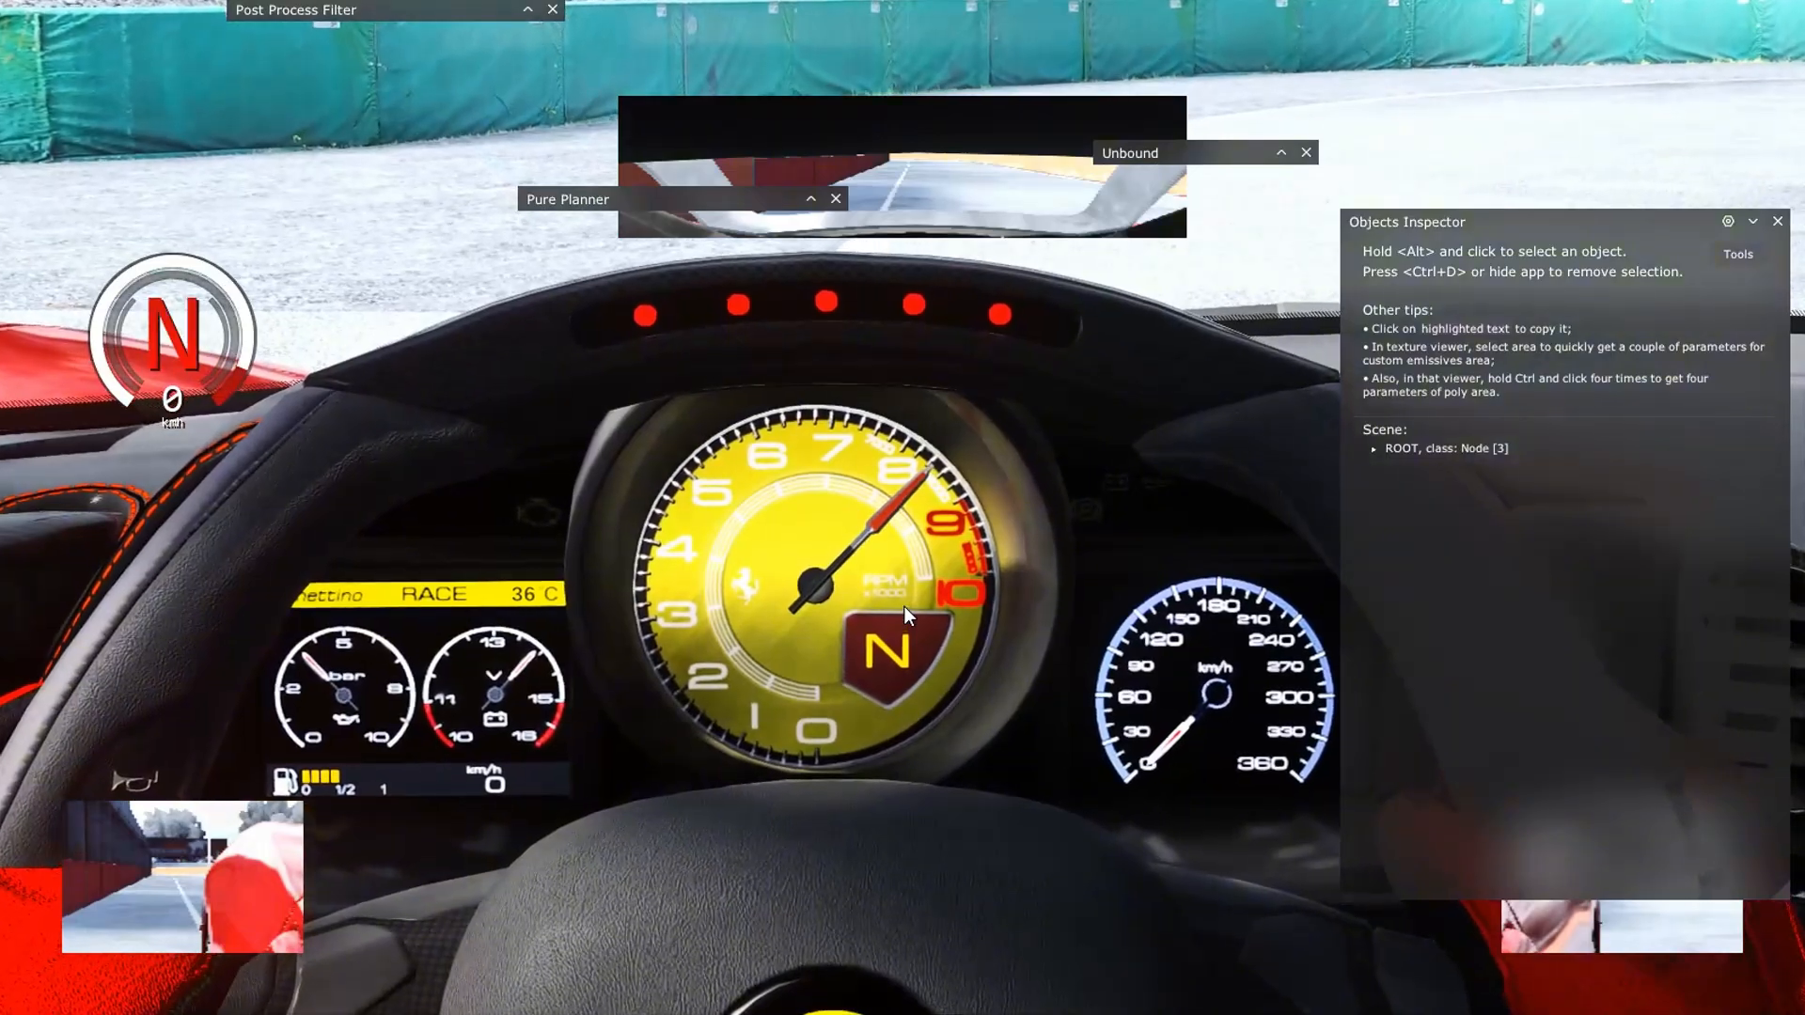
pyautogui.scroll(-6, 905, 606)
pyautogui.scroll(4, 898, 621)
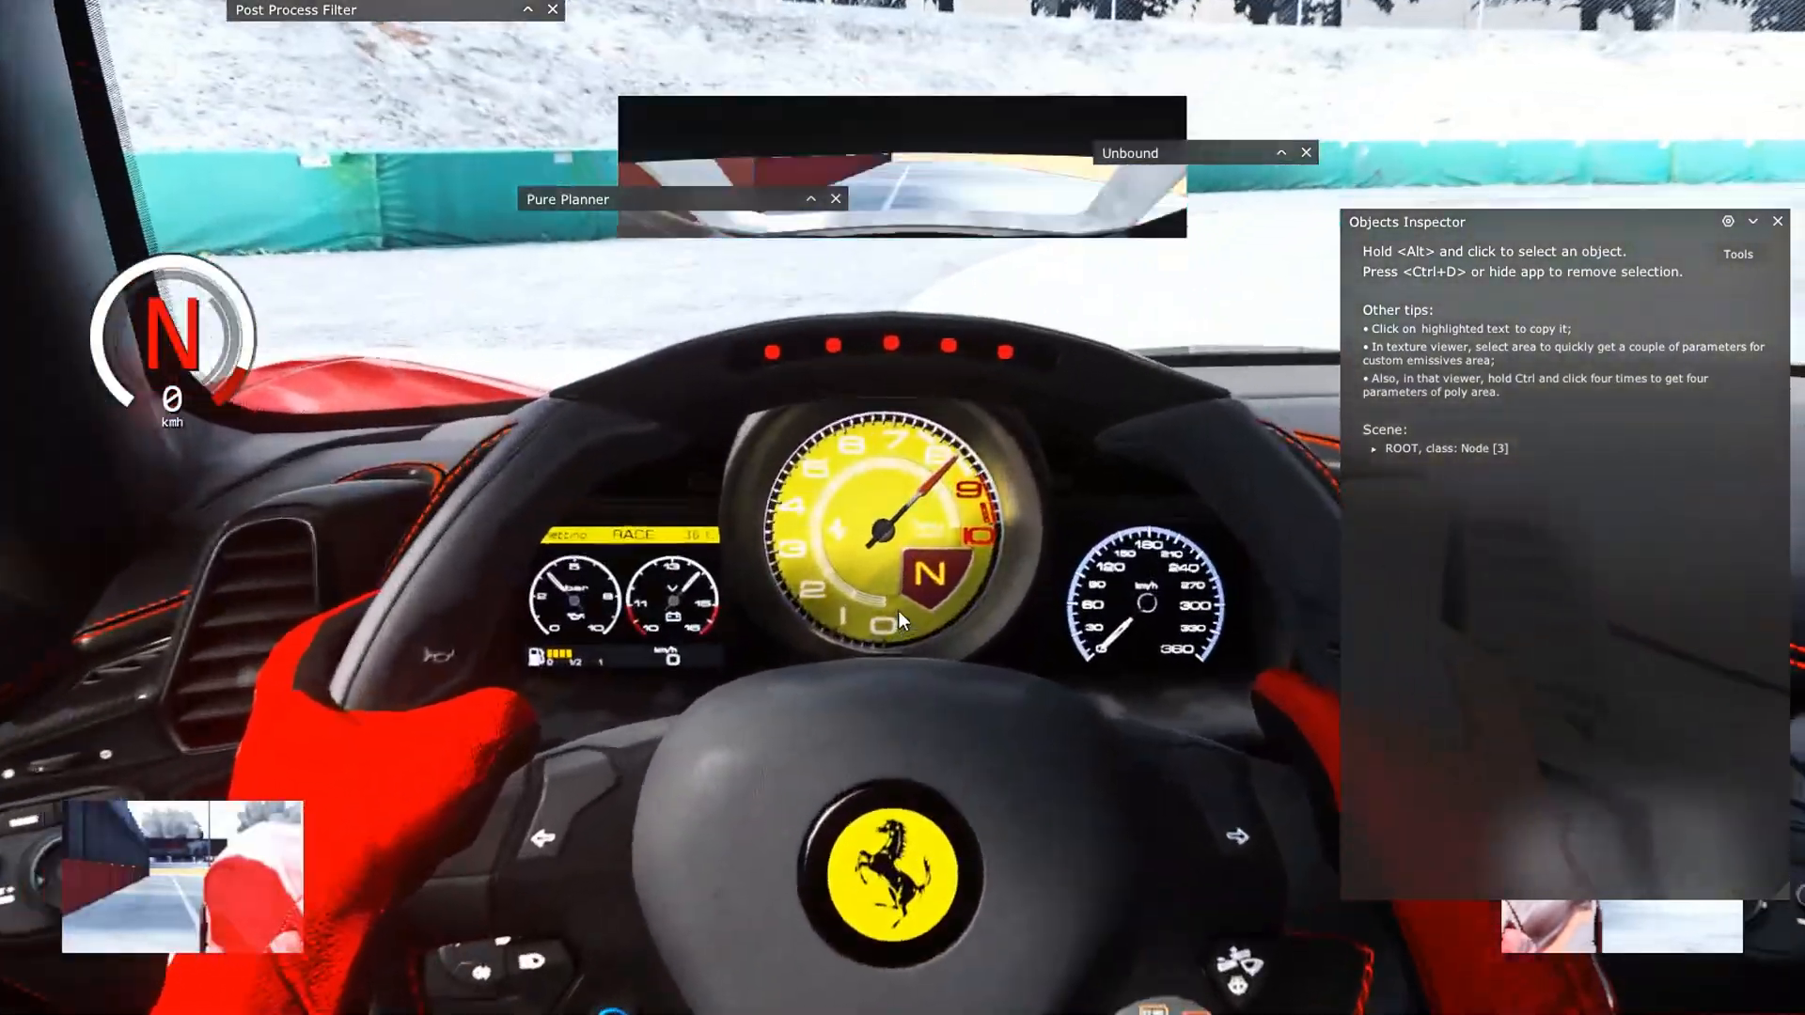
pyautogui.scroll(-3, 900, 619)
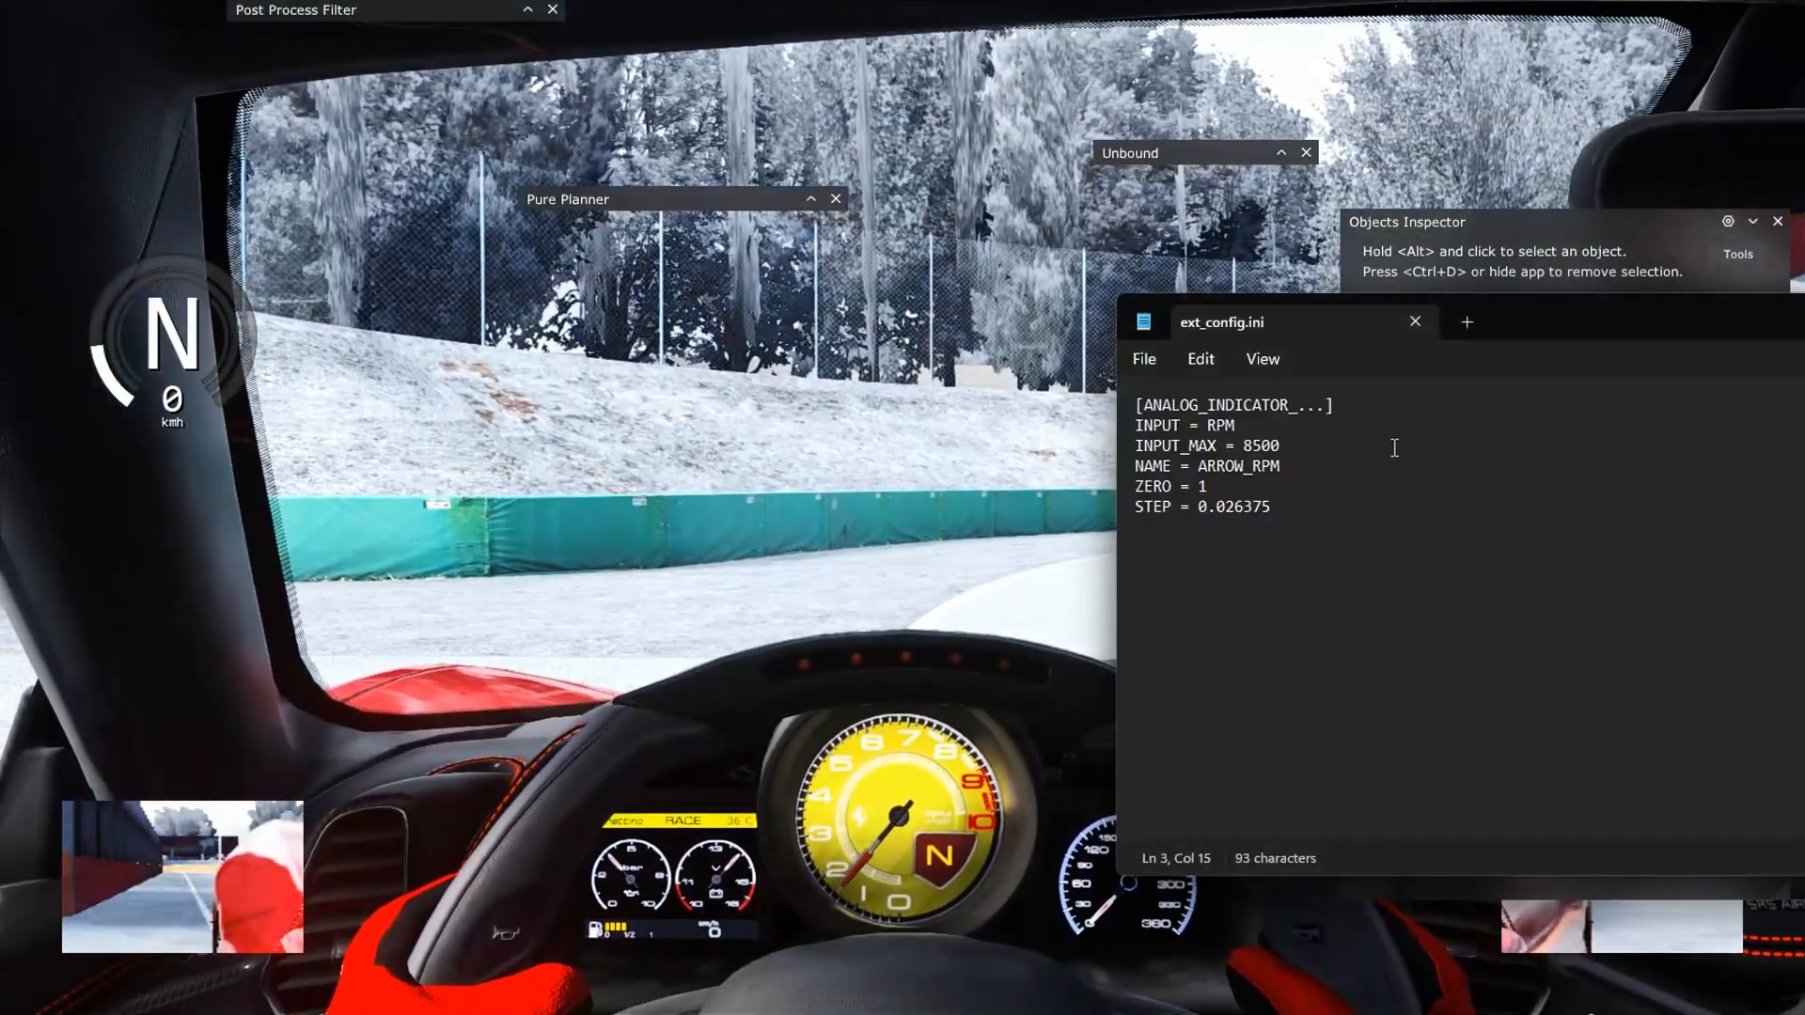
# Add blank lines beneath the RPM indicator block in ext_config.ini and highlight the block.
pyautogui.hotkey('ctrl', 'a')
pyautogui.click(1336, 545)
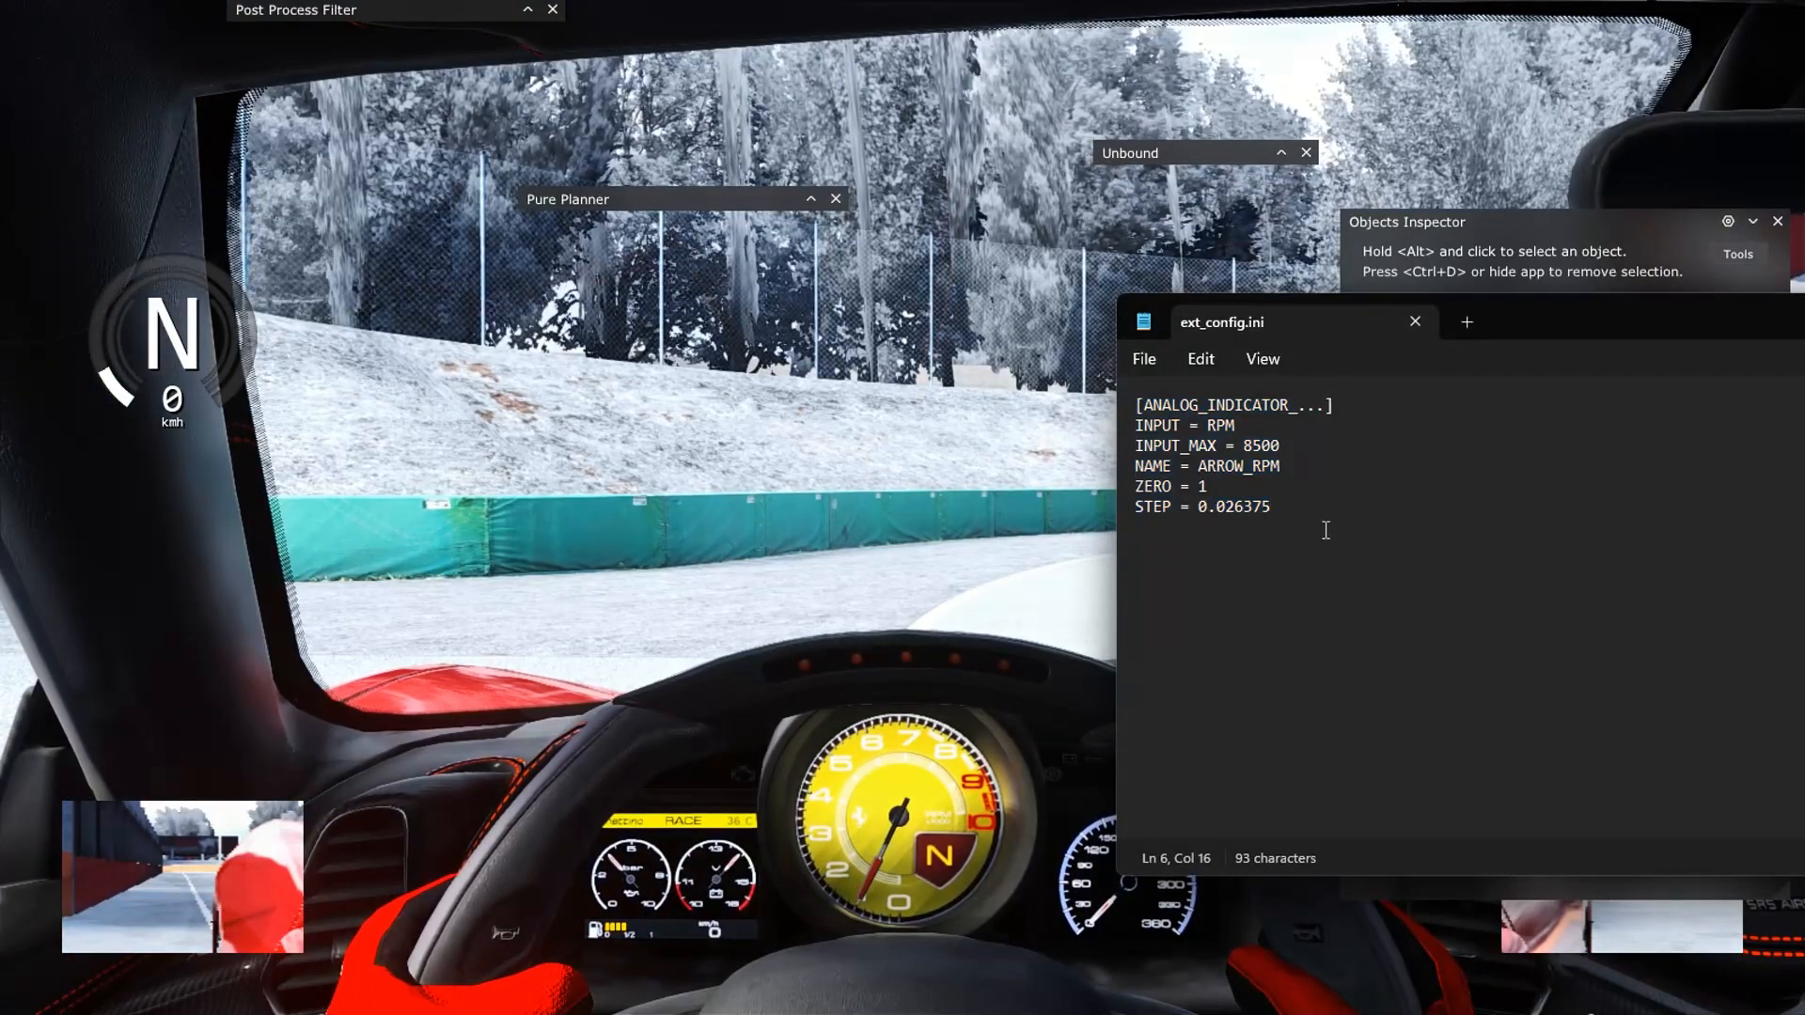
pyautogui.press('Return')
pyautogui.press('Return')
pyautogui.moveTo(1350, 554); pyautogui.dragTo(1132, 467)
# Switch to the Analog instruments wiki page and review the full ANALOG_INDICATOR syntax and the original-style RPM example.
pyautogui.hotkey('alt', 'Tab')
pyautogui.scroll(6, 564, 629)
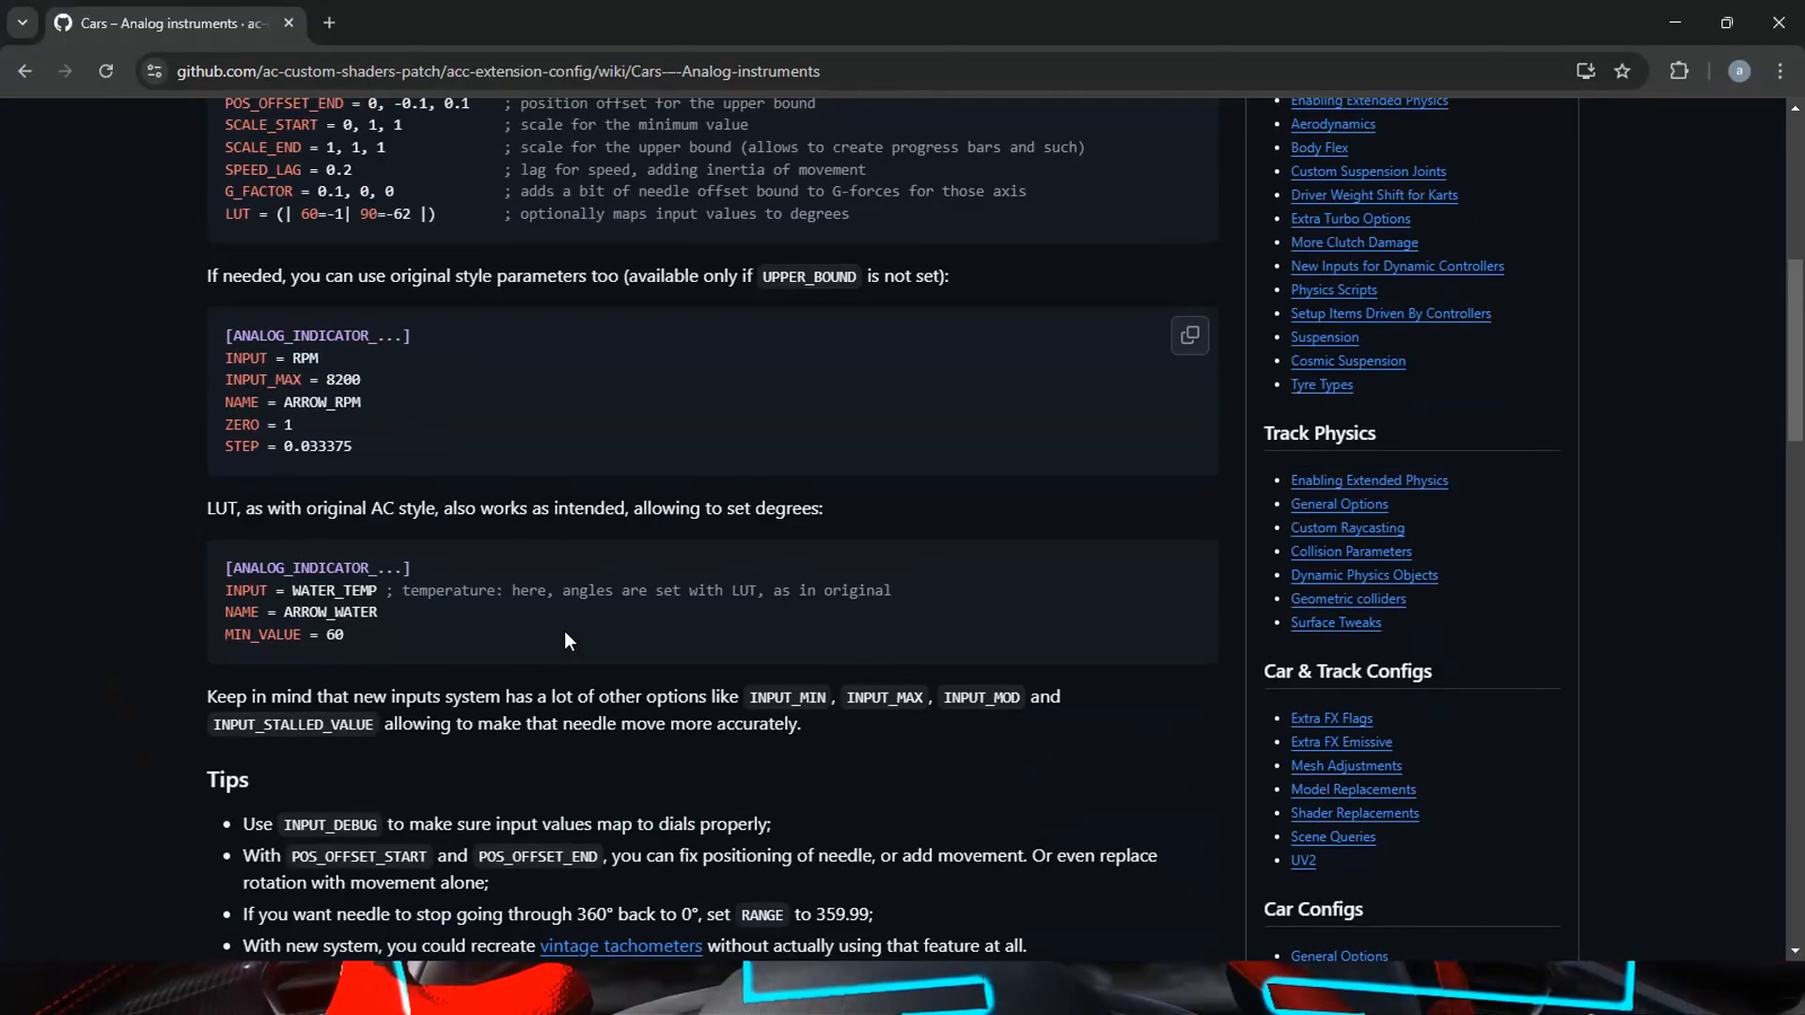
pyautogui.scroll(3, 567, 630)
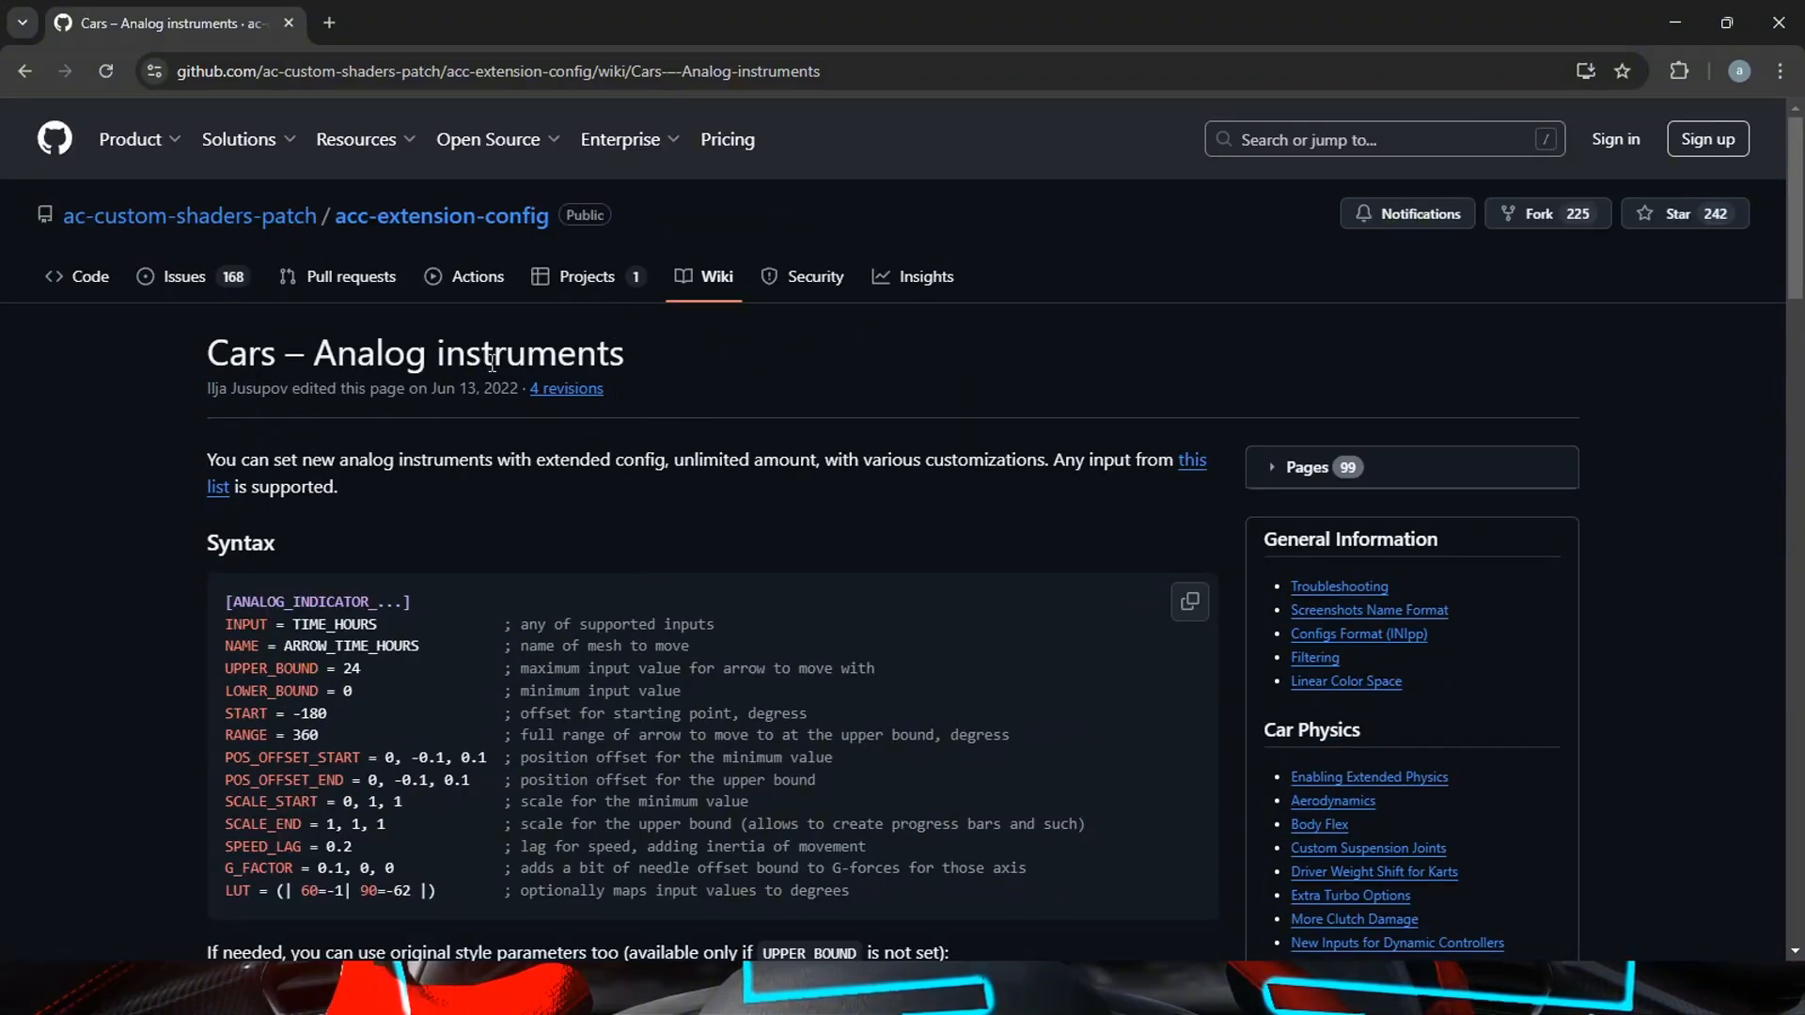
pyautogui.scroll(-10, 489, 371)
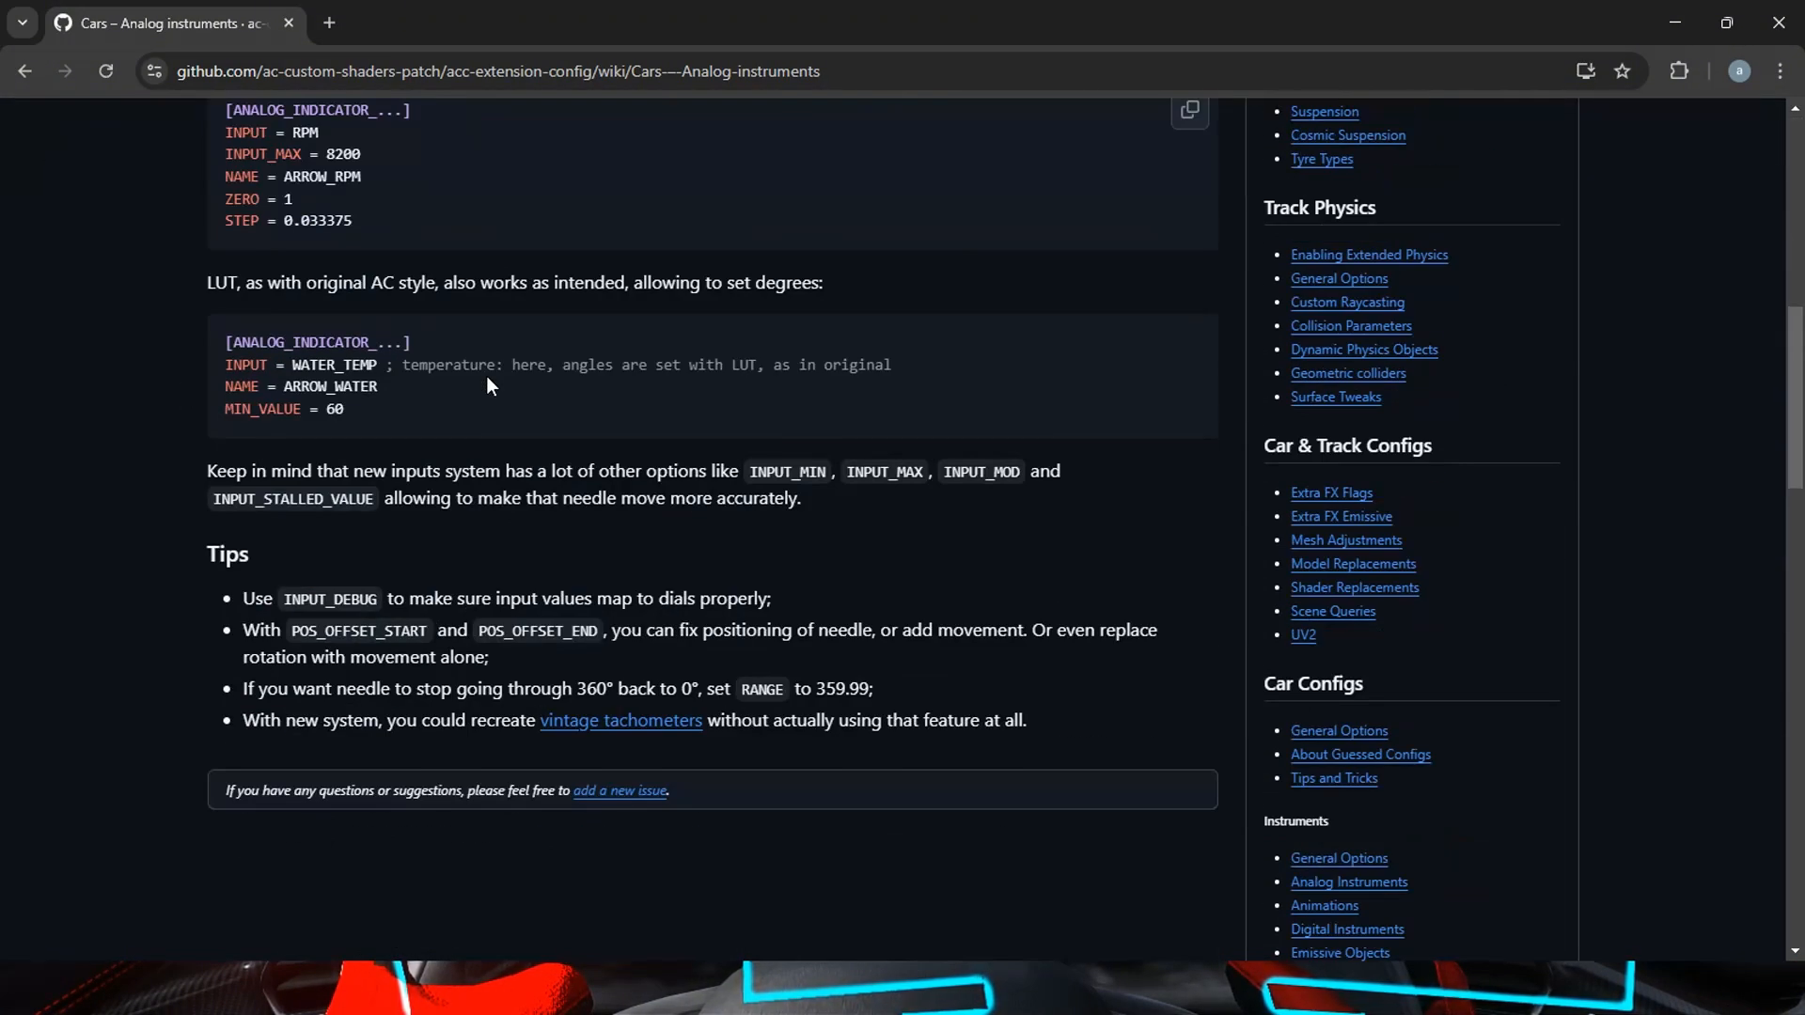
pyautogui.scroll(1, 487, 376)
pyautogui.scroll(4, 487, 376)
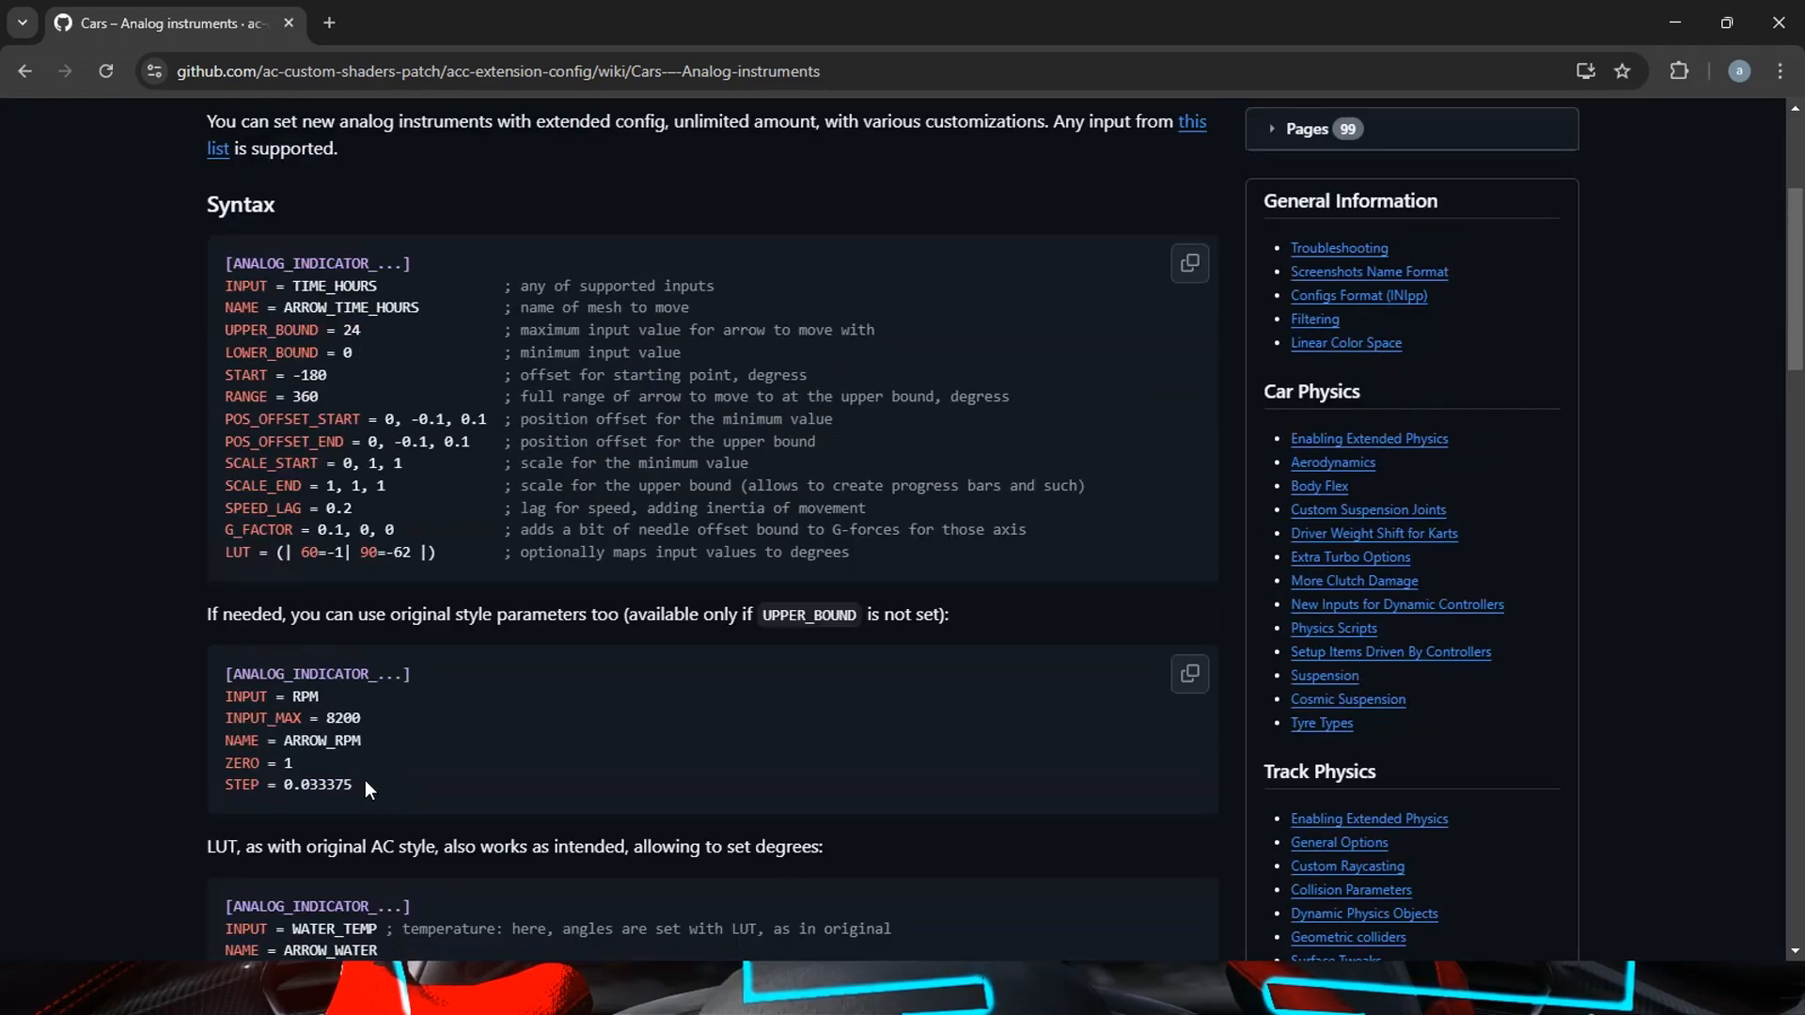
pyautogui.moveTo(365, 785); pyautogui.dragTo(320, 741)
pyautogui.scroll(-2, 315, 735)
pyautogui.click(470, 742)
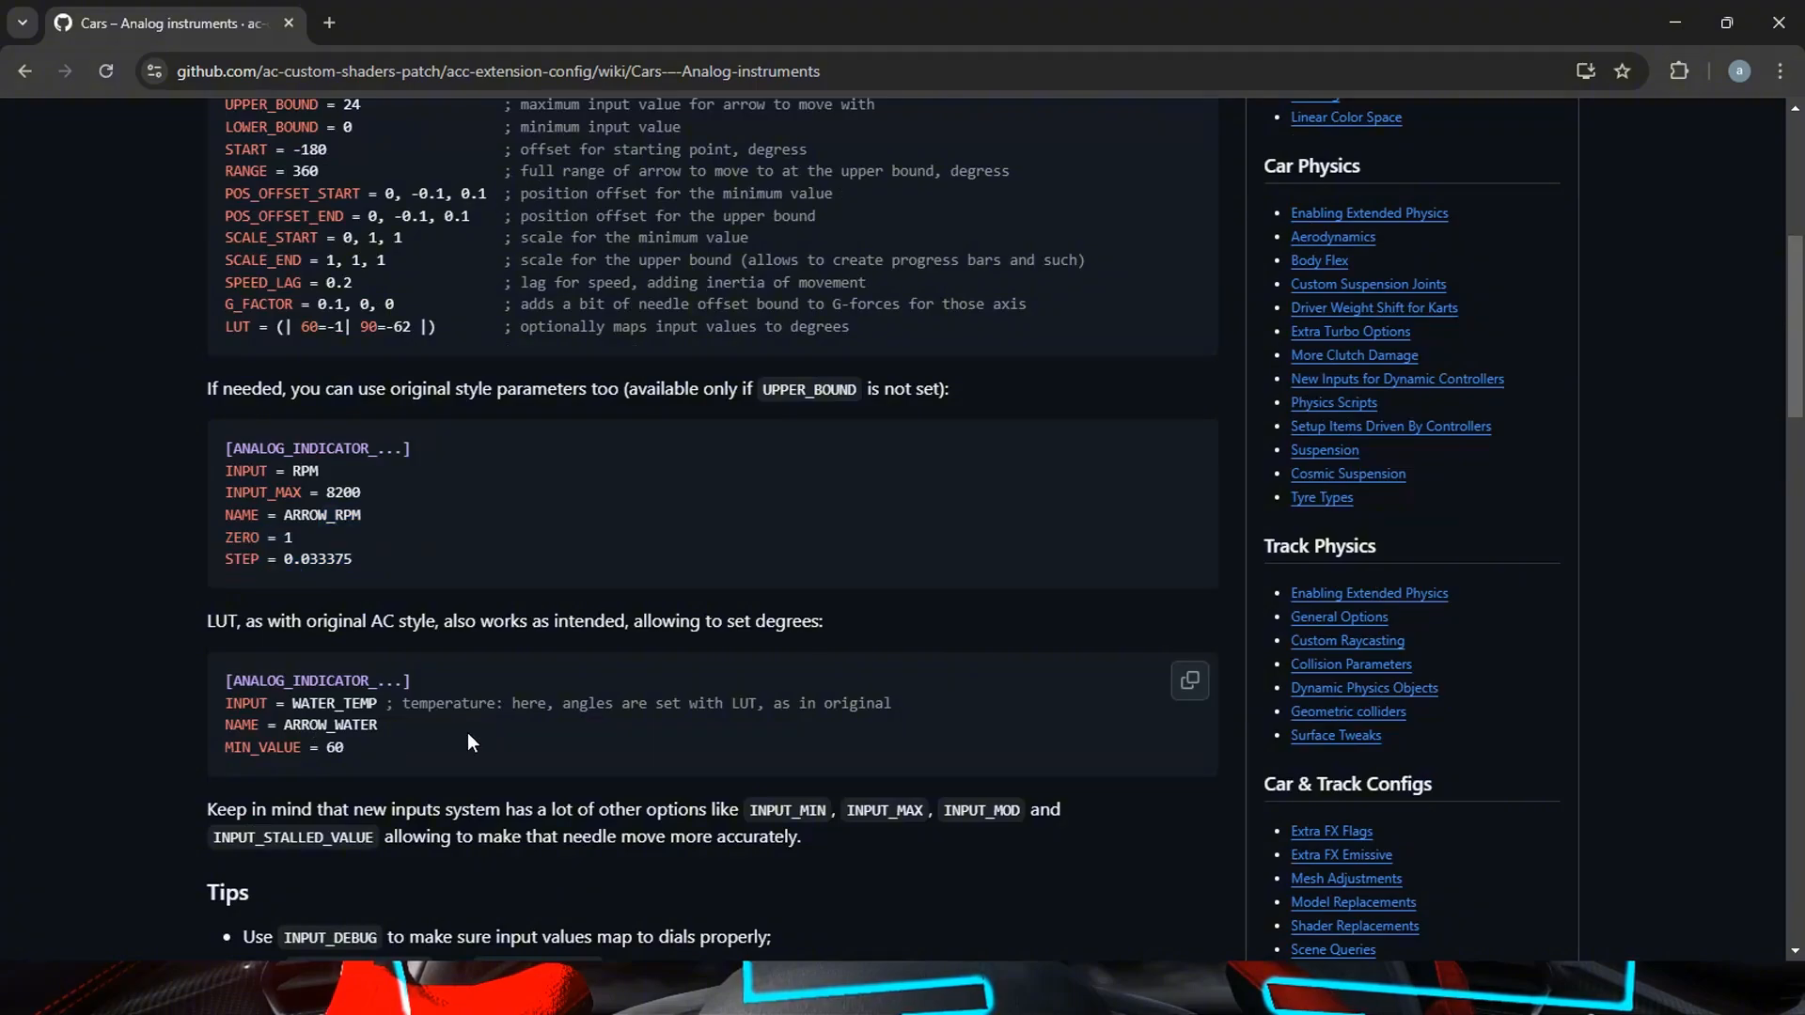
# Examine the wiki's WATER_TEMP example that sets angles with a LUT, along with the extra input options and Tips.
pyautogui.moveTo(427, 742); pyautogui.dragTo(228, 685)
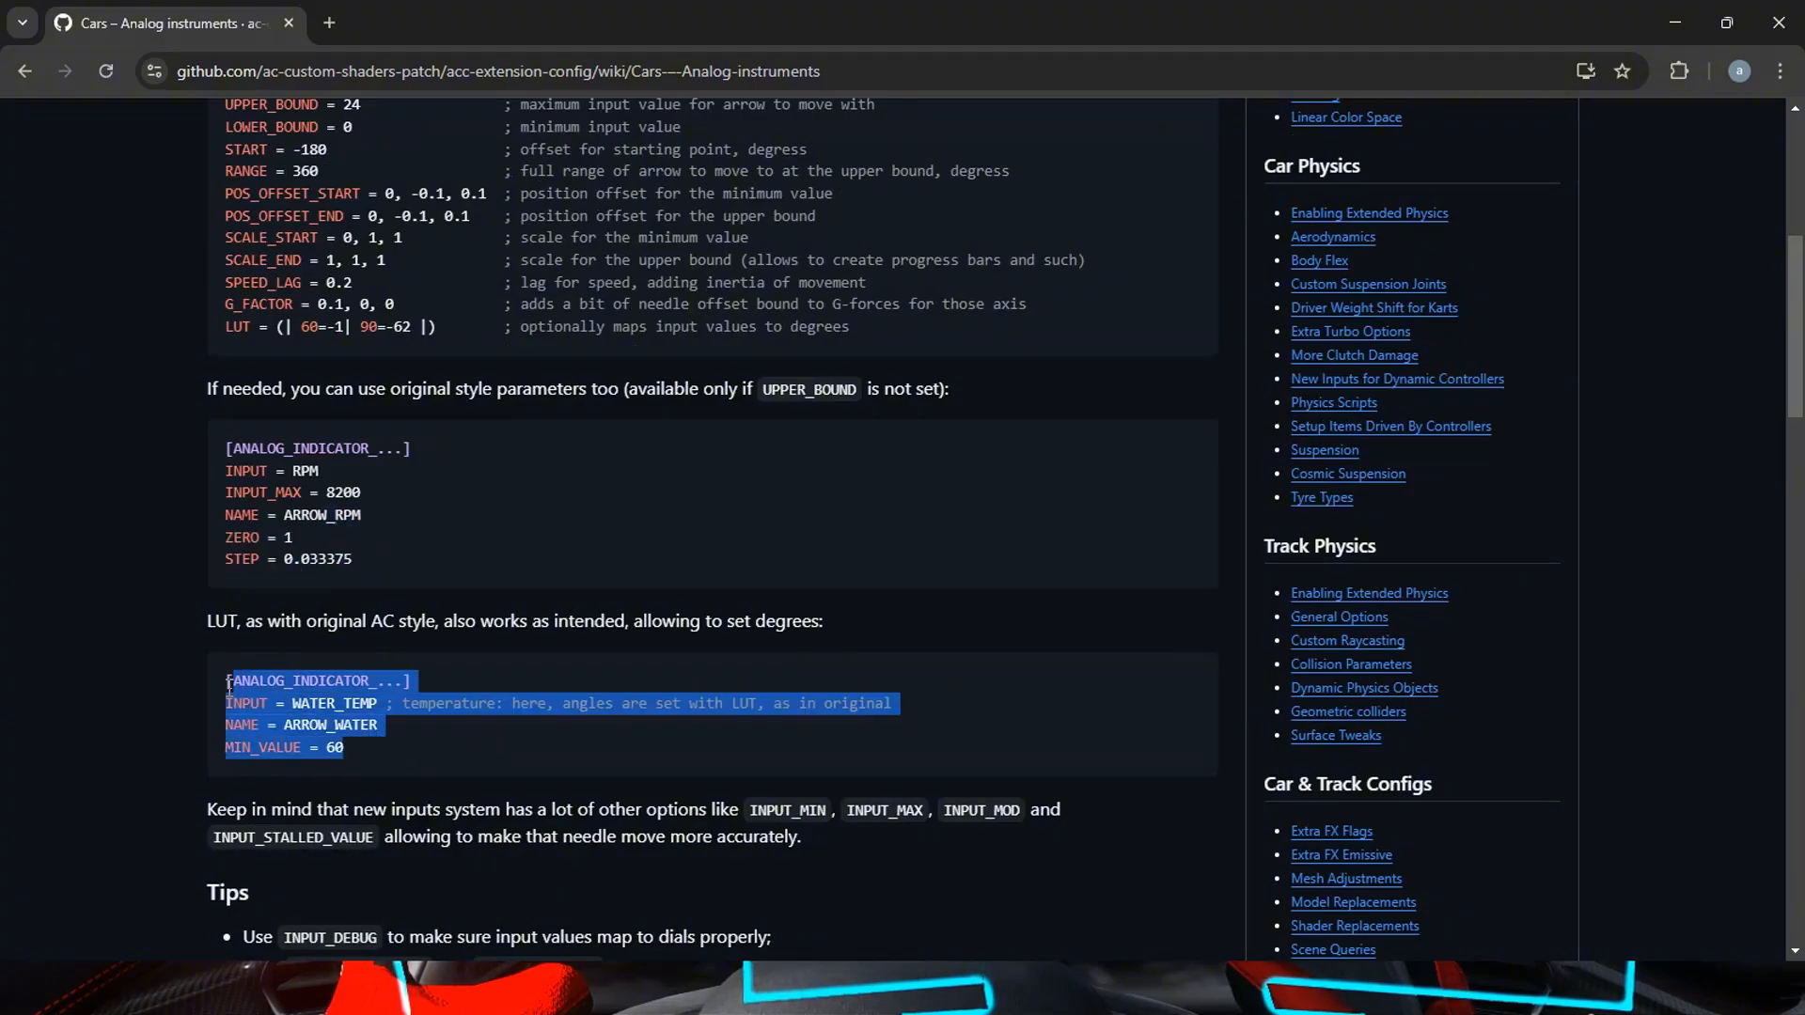
pyautogui.click(324, 715)
pyautogui.scroll(-2, 347, 677)
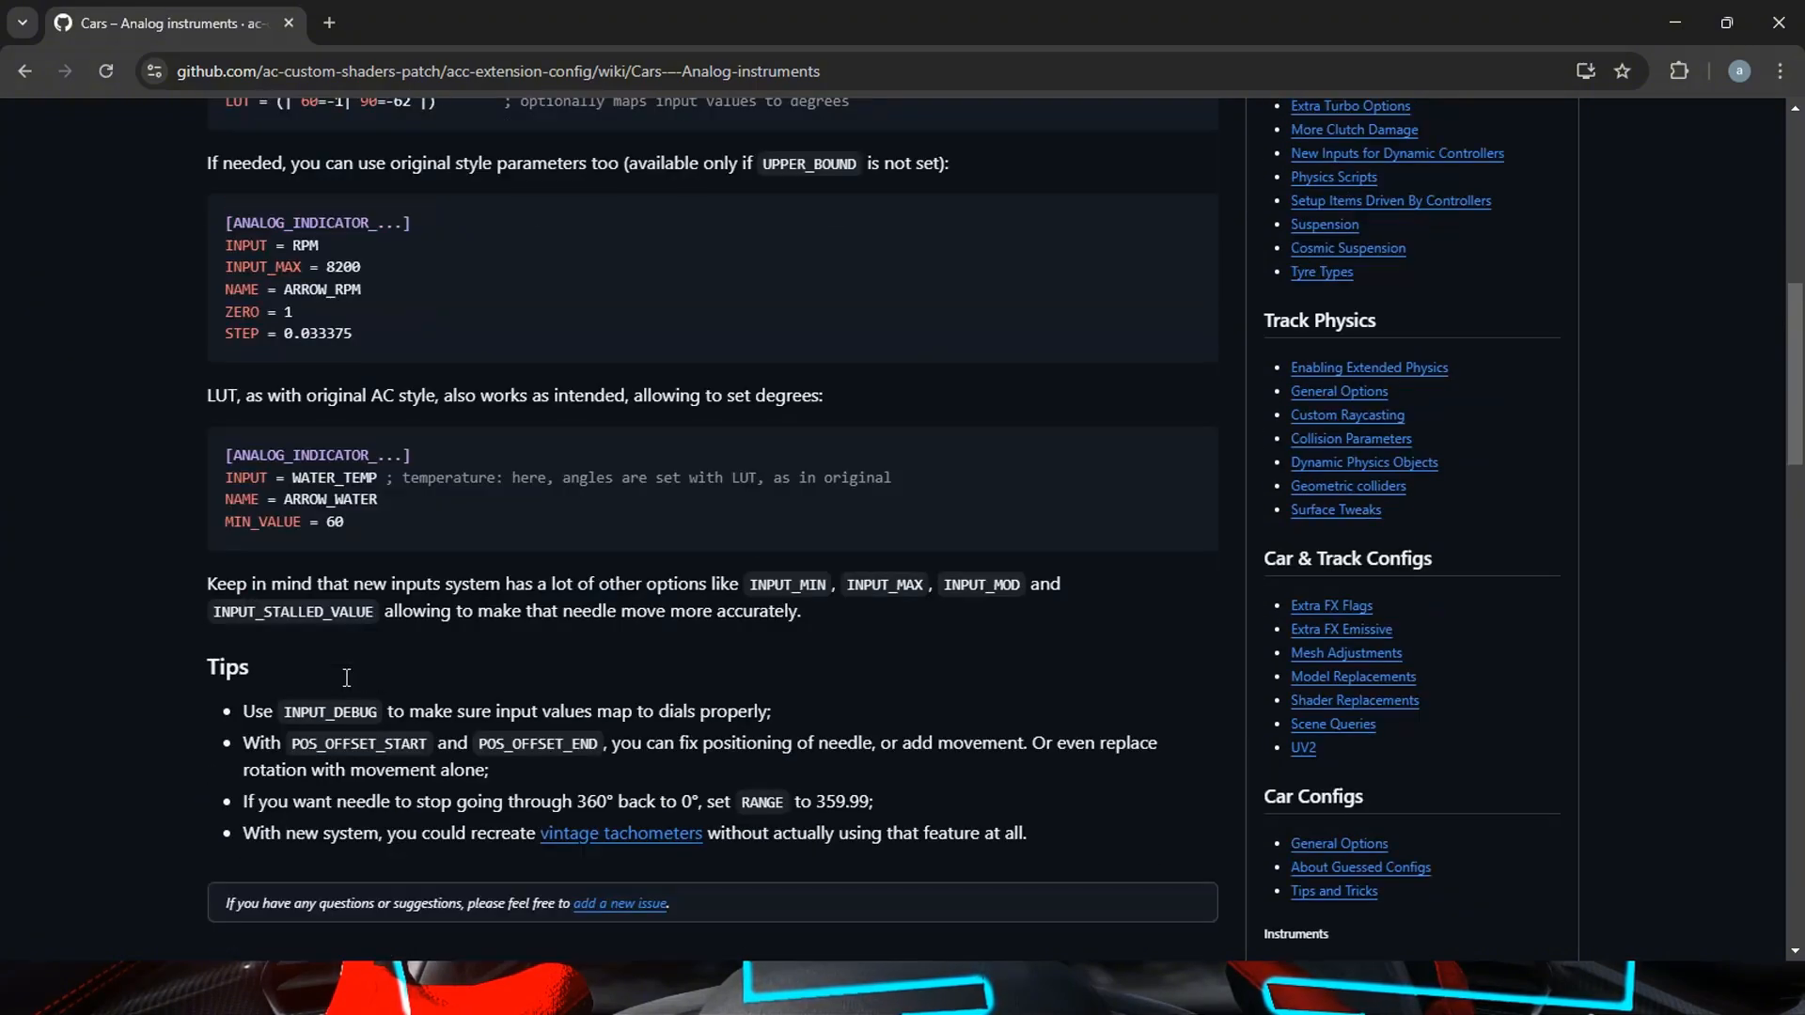
pyautogui.scroll(-1, 399, 688)
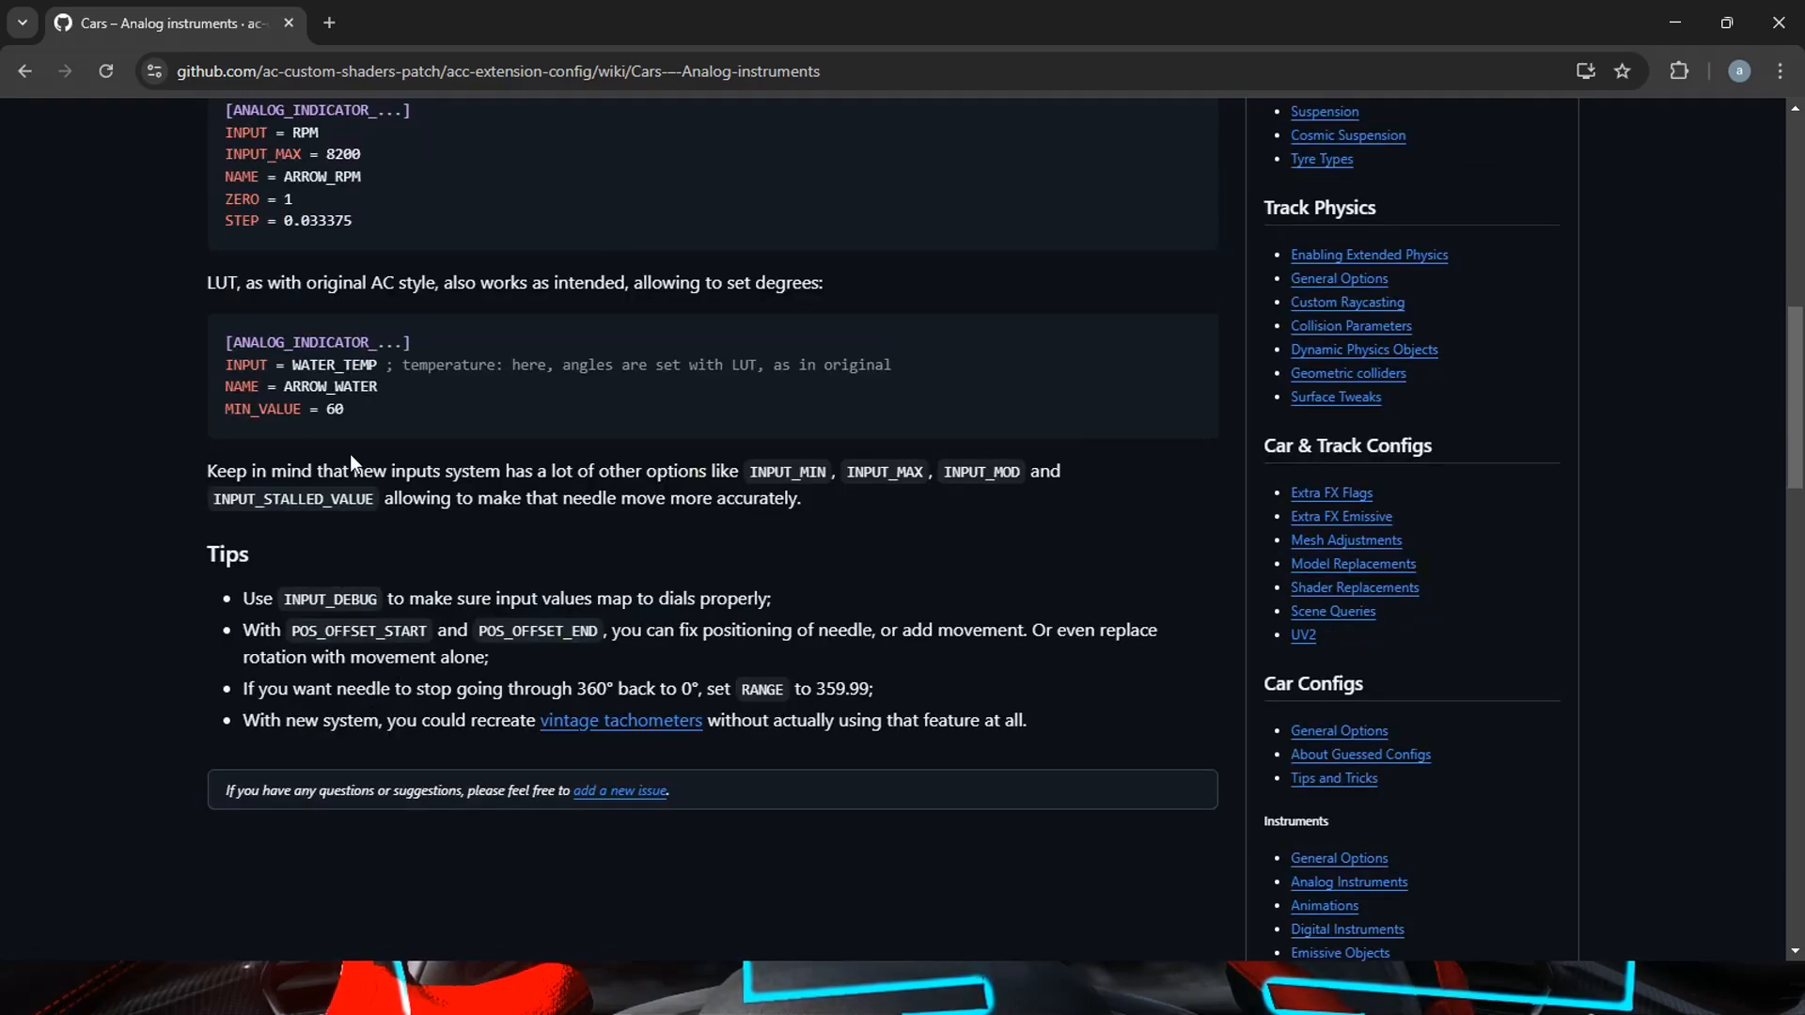
pyautogui.scroll(4, 492, 386)
pyautogui.scroll(-7, 523, 337)
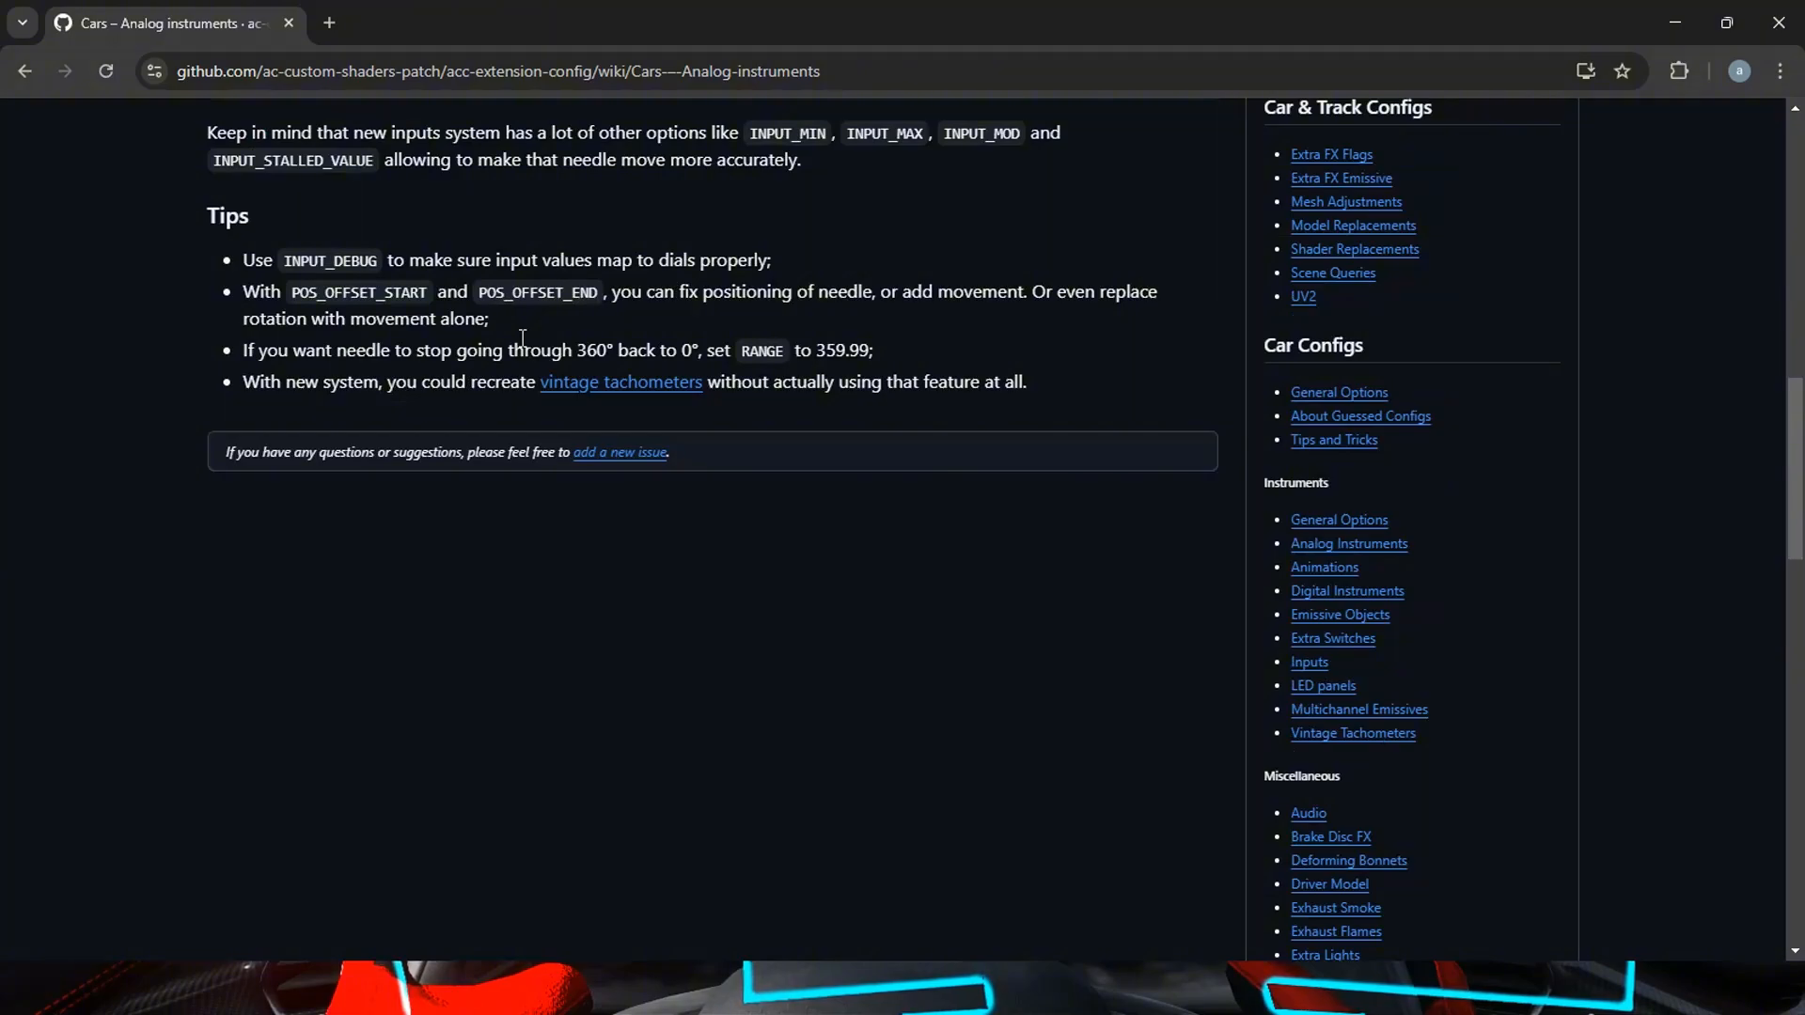
pyautogui.scroll(2, 523, 336)
pyautogui.scroll(9, 527, 356)
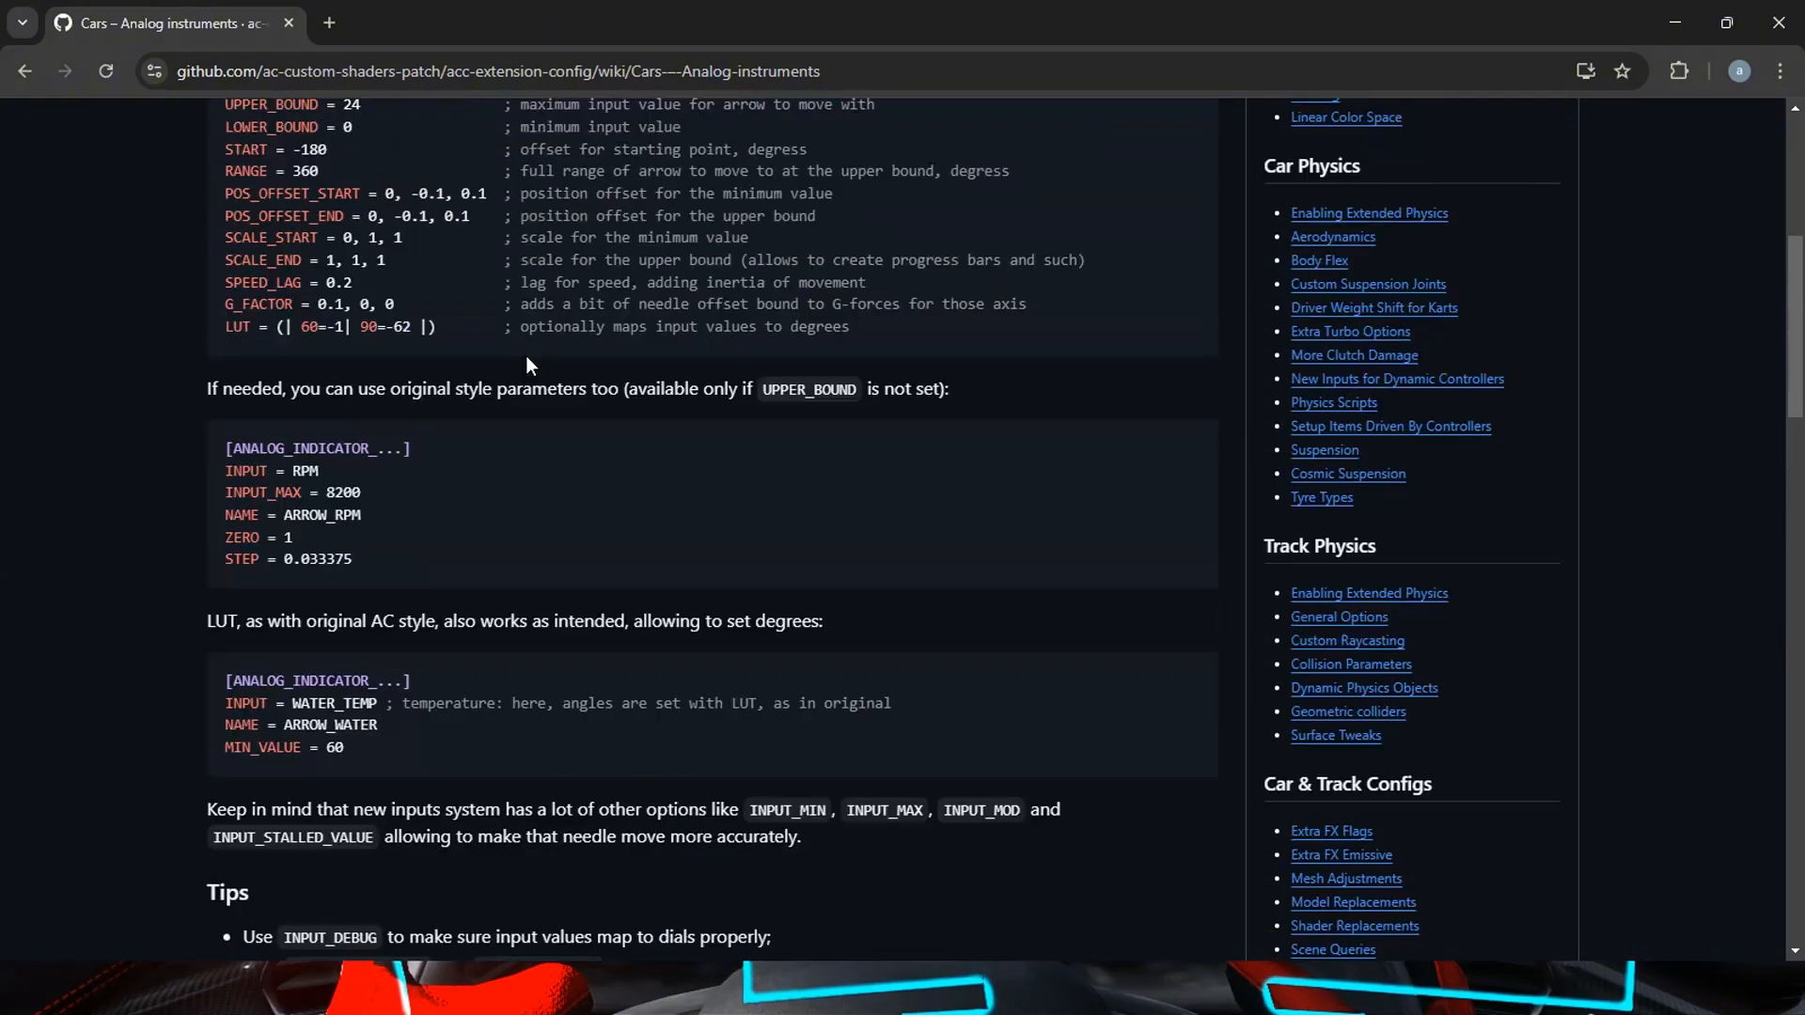
pyautogui.scroll(-4, 829, 571)
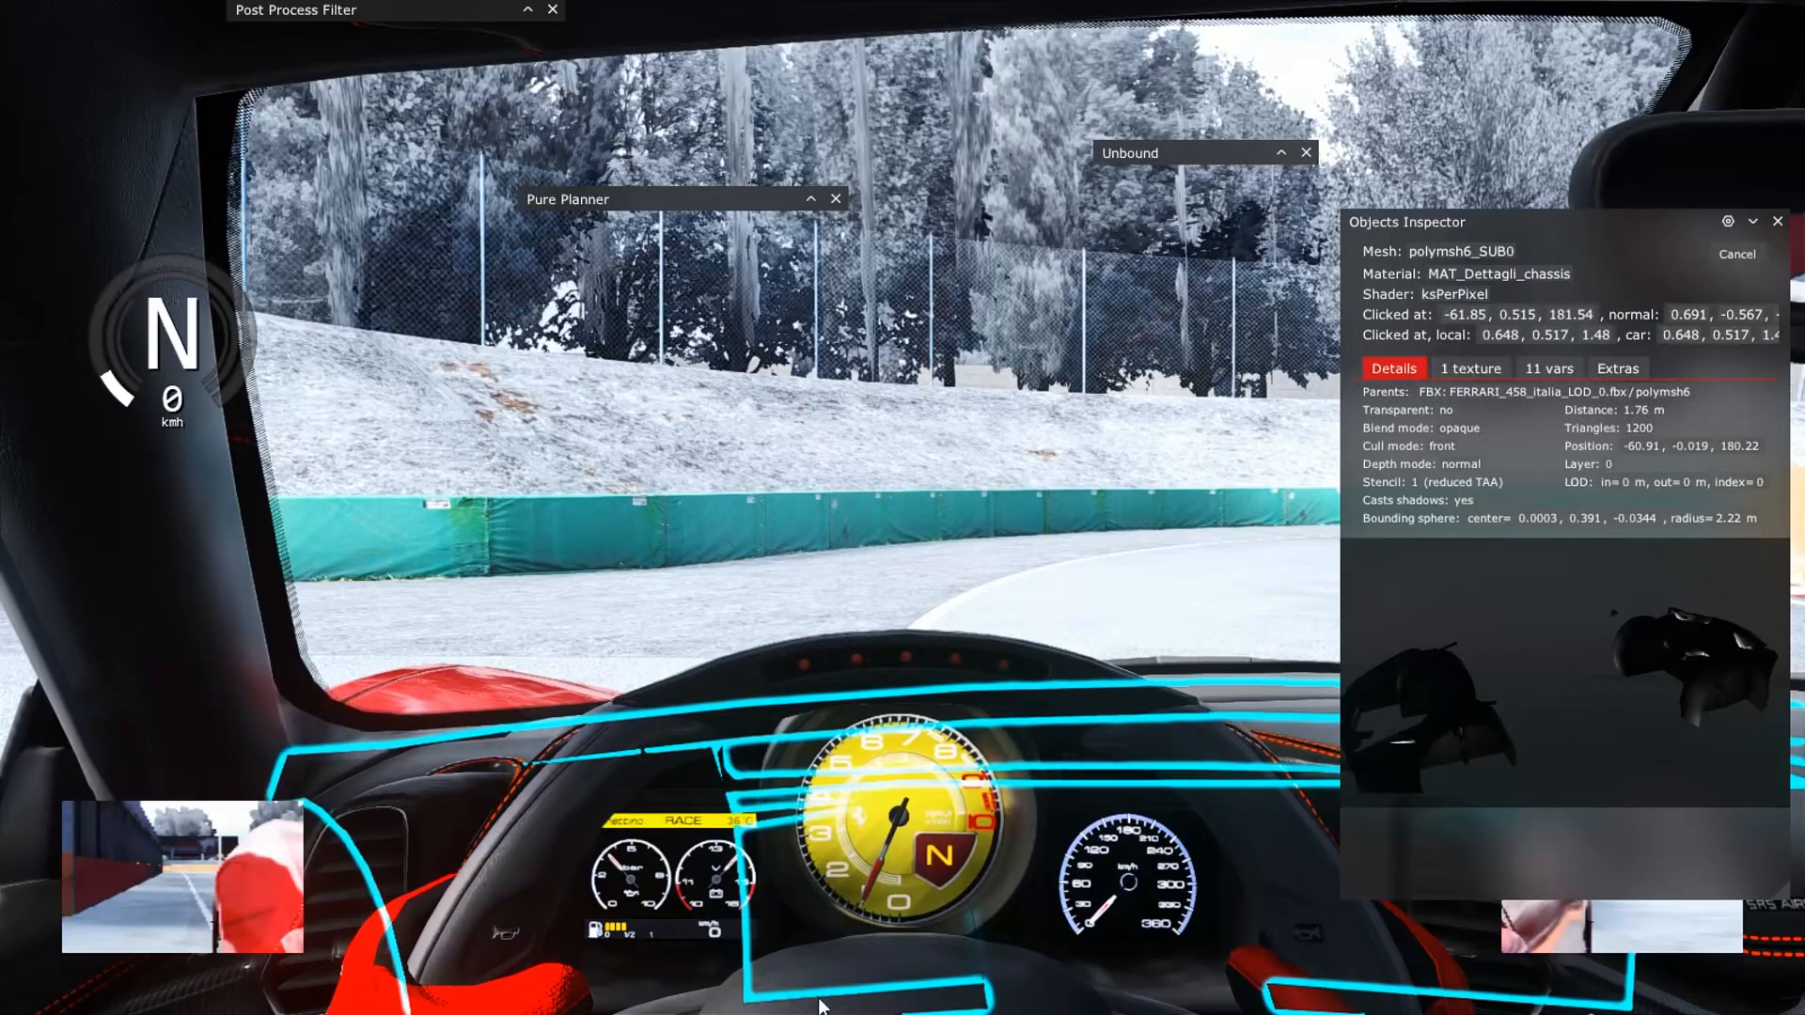
# Clear the Objects Inspector selection in the game, view the car from outside and return to the cockpit view.
pyautogui.hotkey('ctrl', 'd')
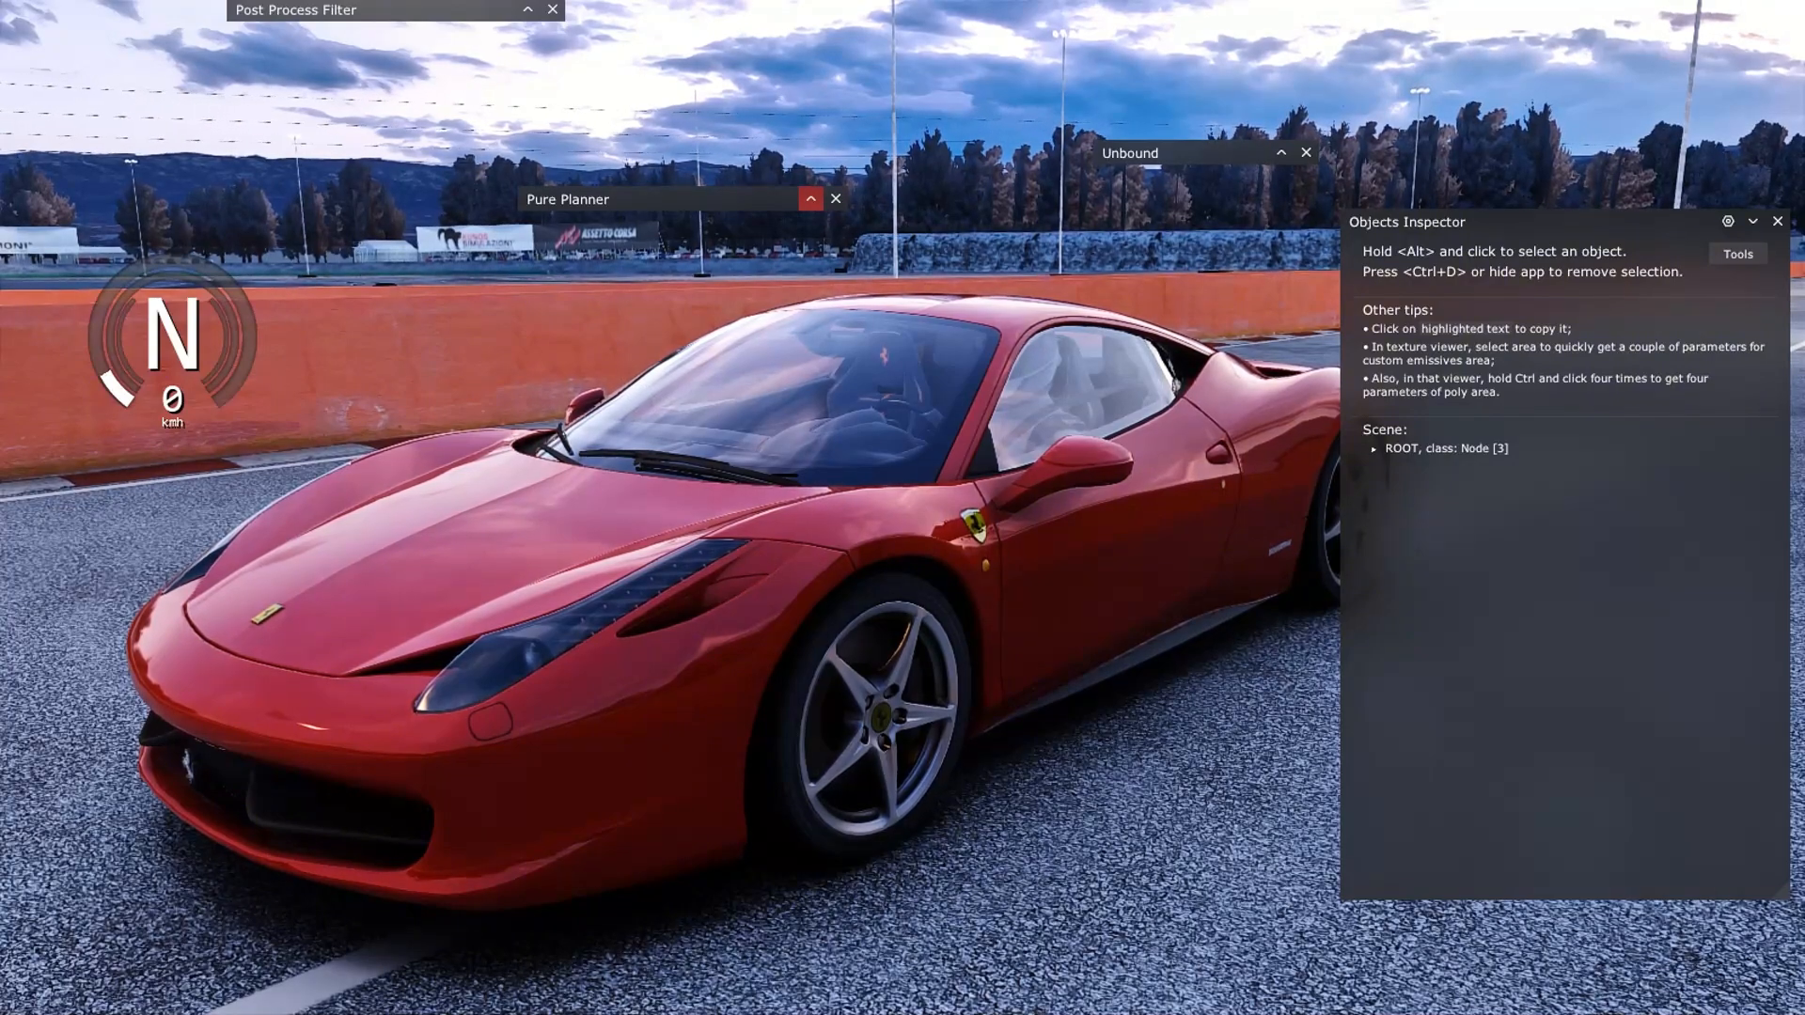
pyautogui.moveTo(774, 150); pyautogui.dragTo(1441, 387)
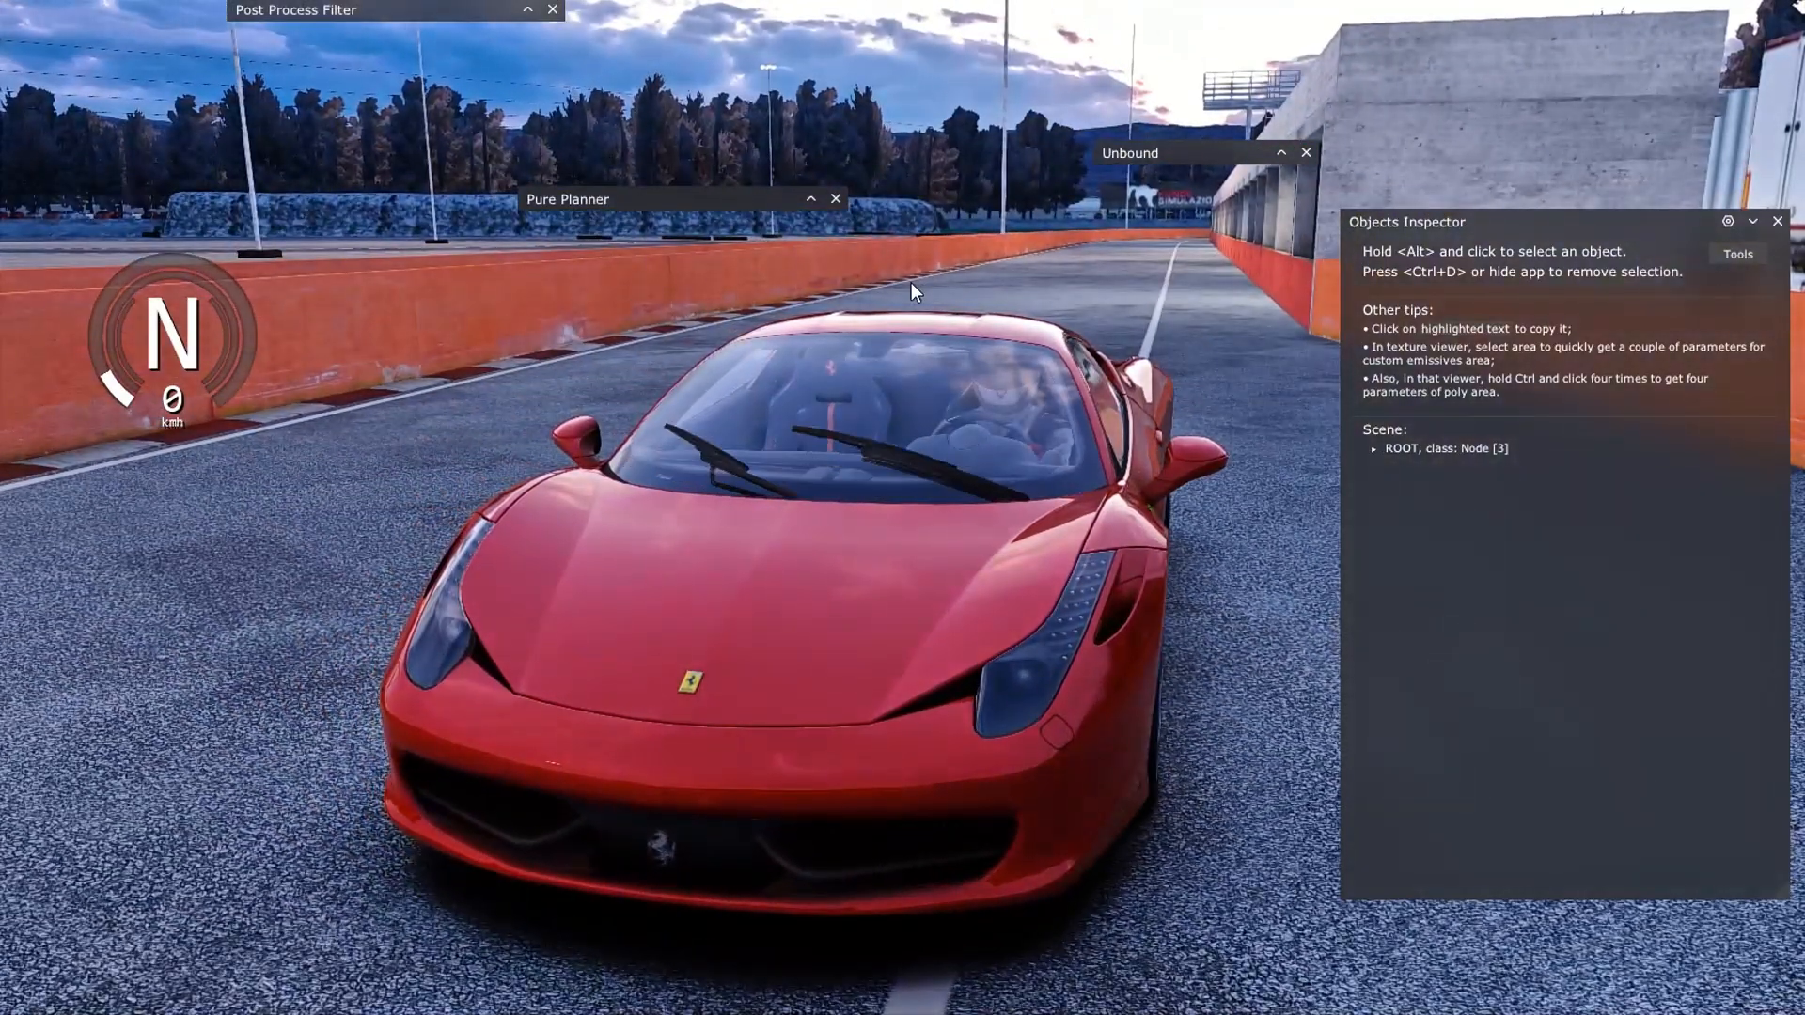
pyautogui.moveTo(929, 246); pyautogui.dragTo(1076, 596)
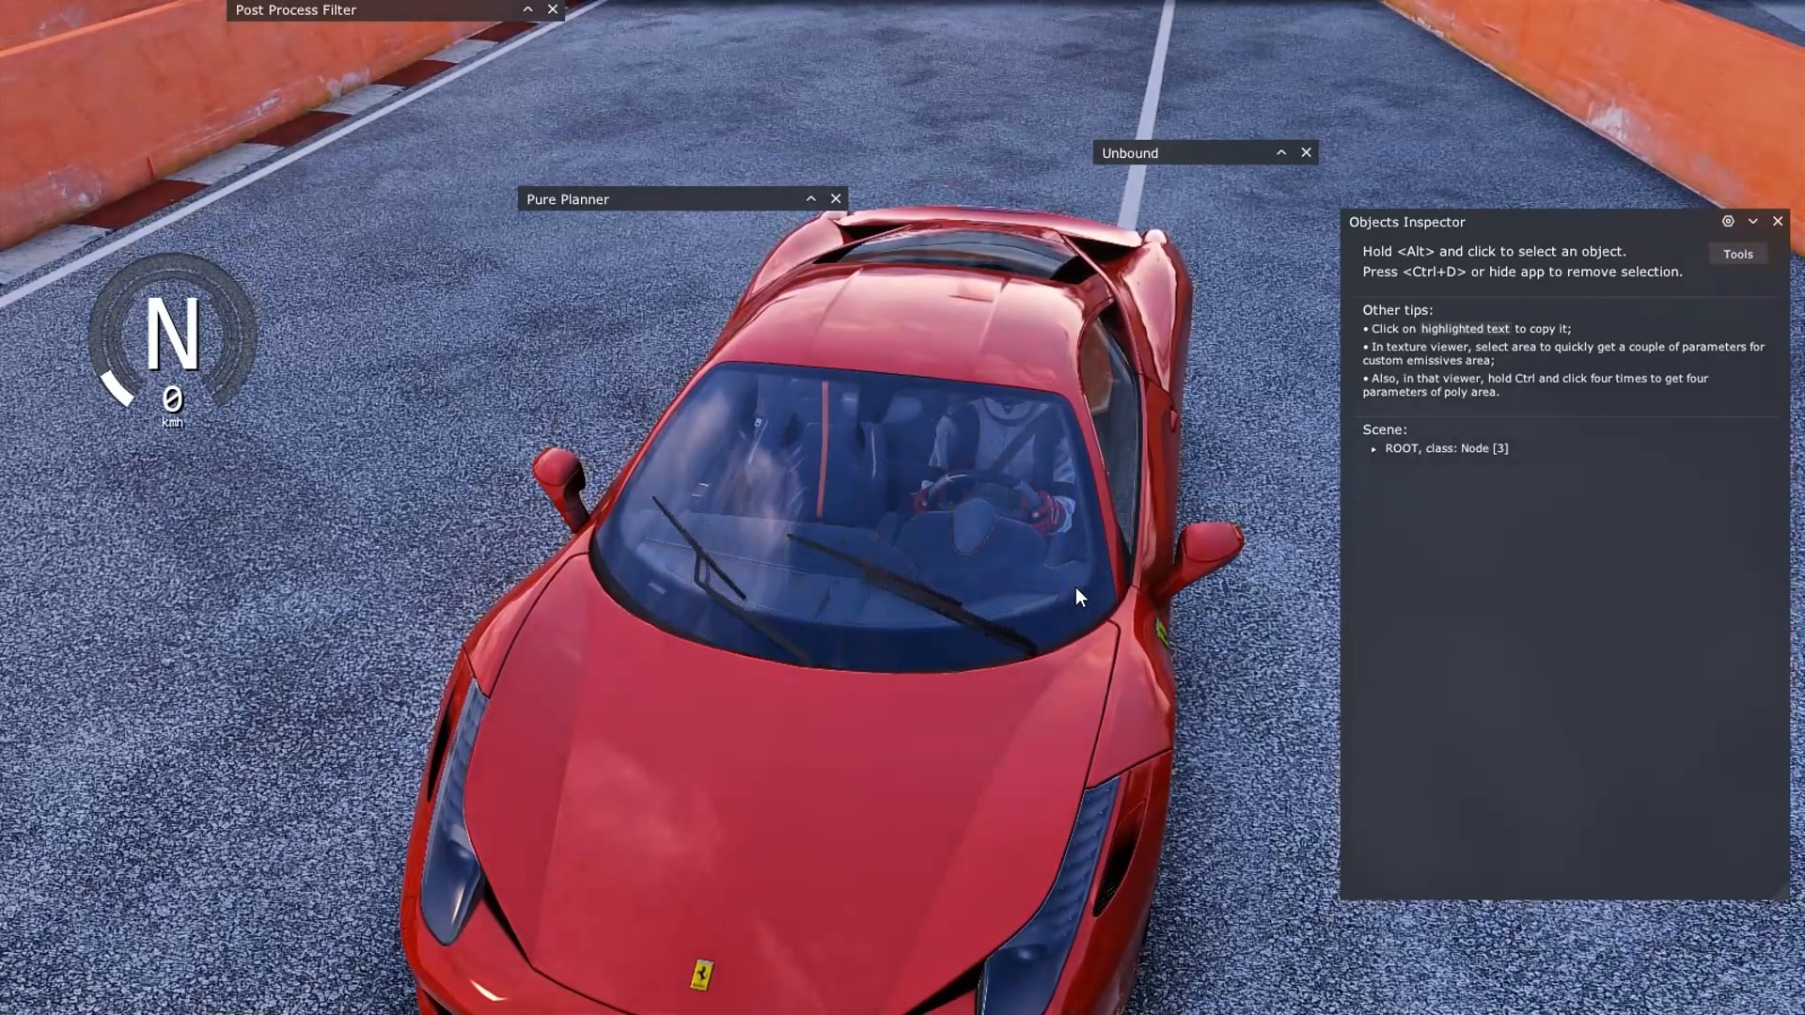
pyautogui.press('F1')
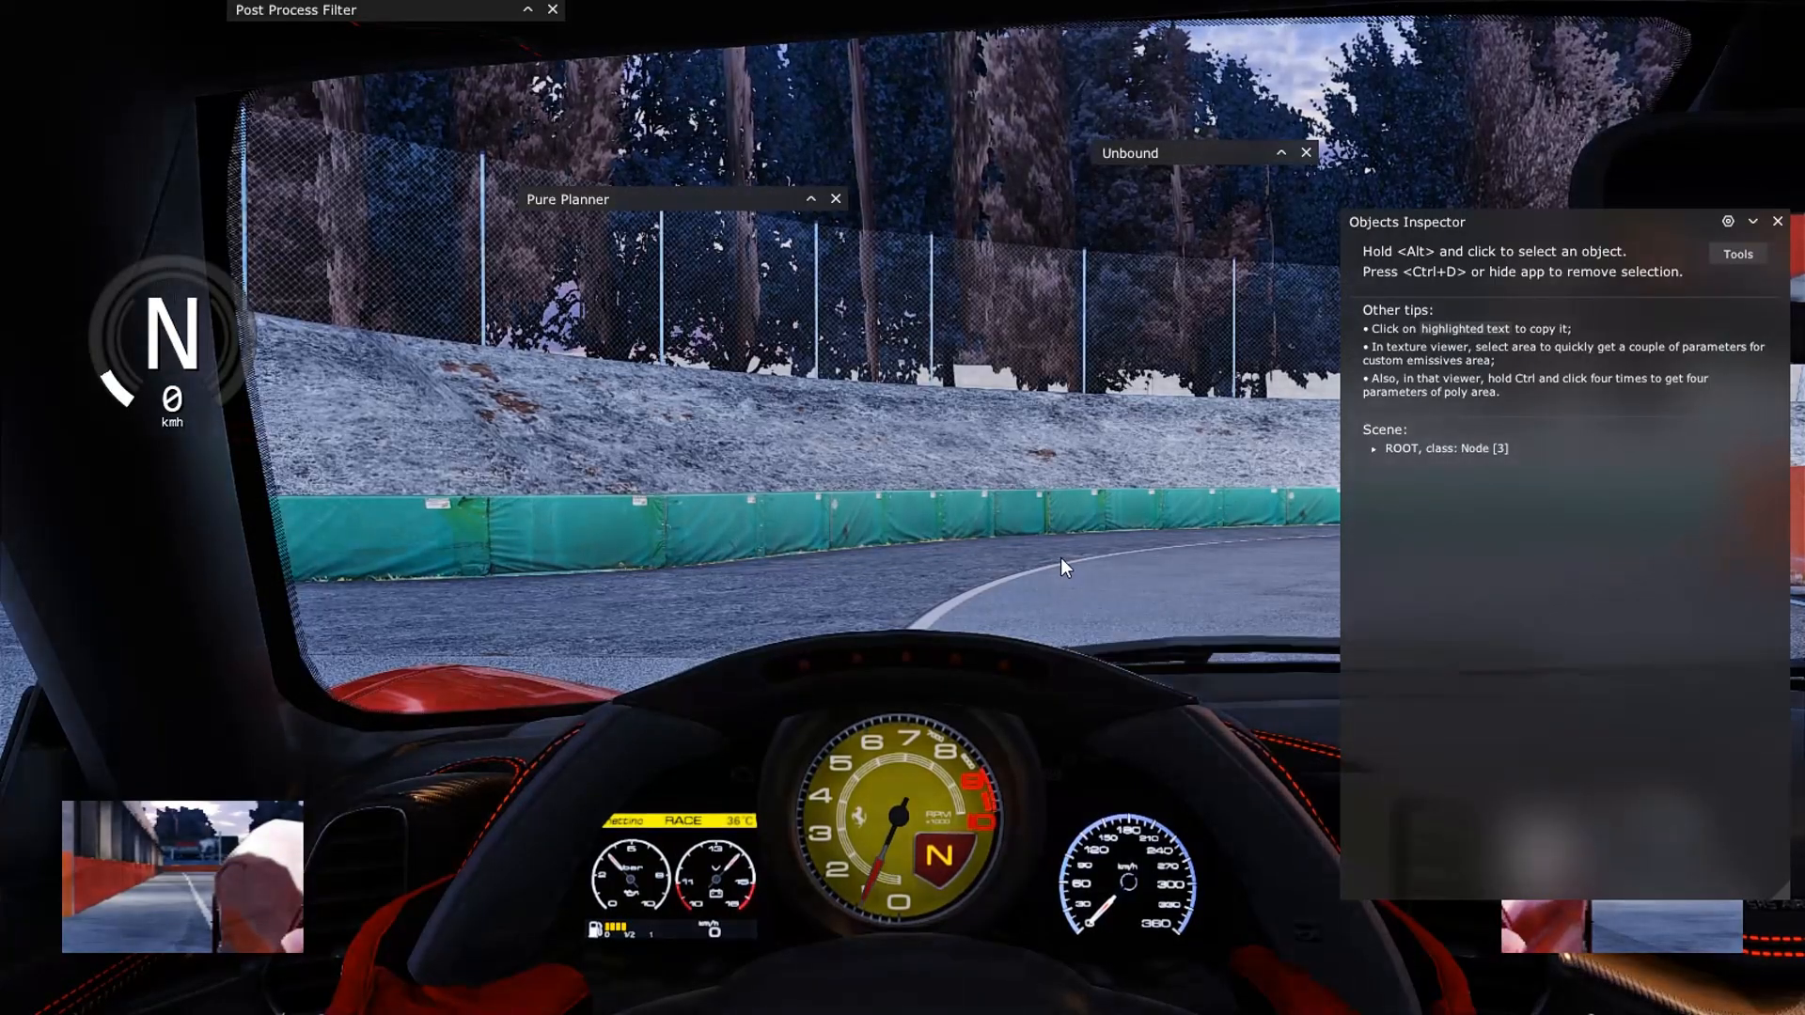